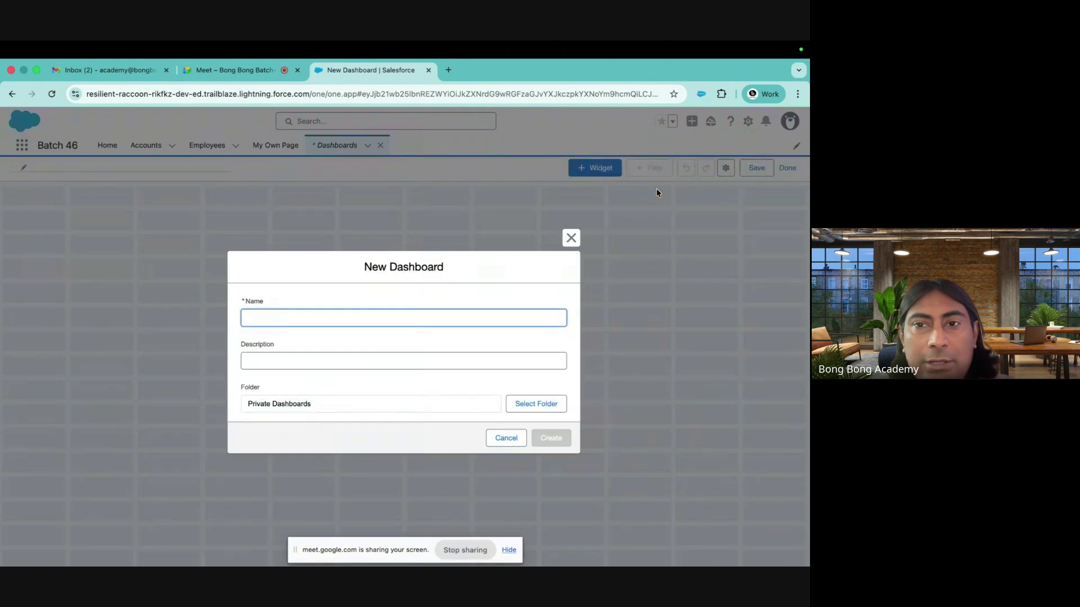
Close the unfinished New Dashboard dialog without creating a dashboard
left_click(568, 237)
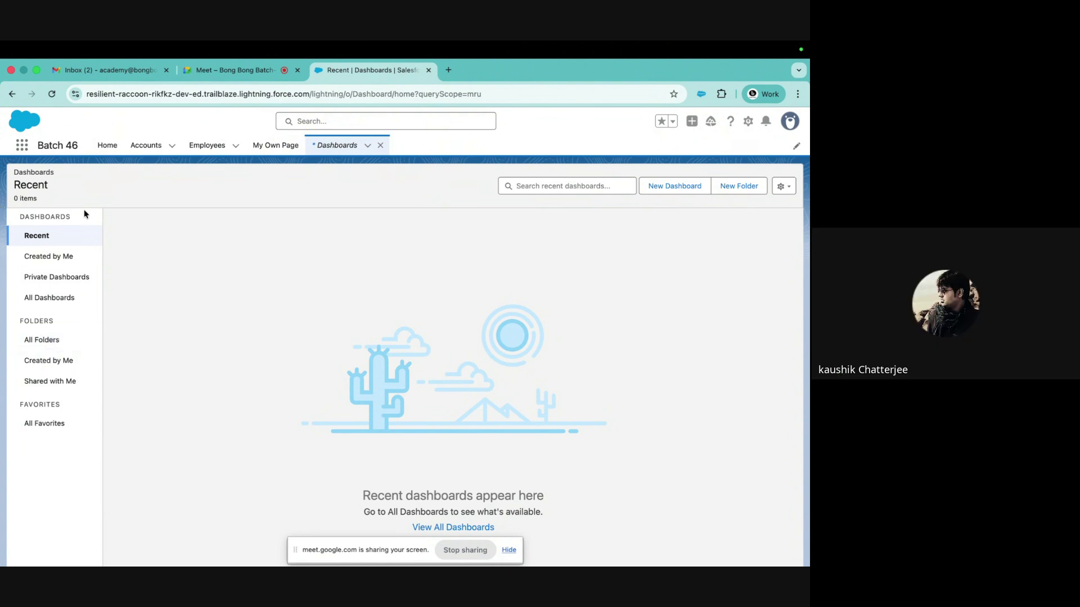
Check All Folders, which shows 0 folders, then start a new dashboard
left_click(42, 340)
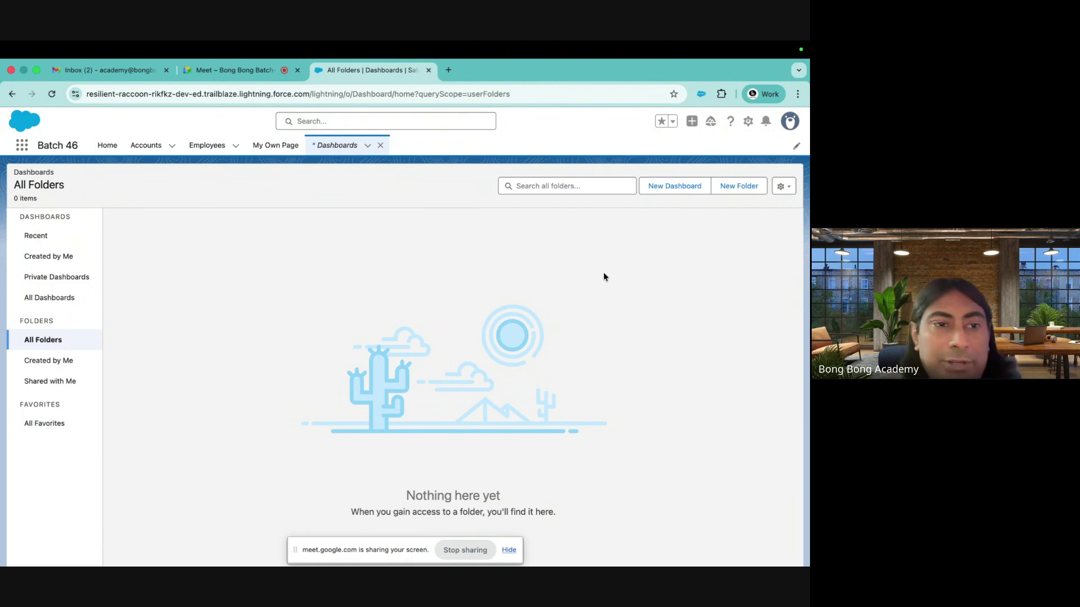
left_click(681, 187)
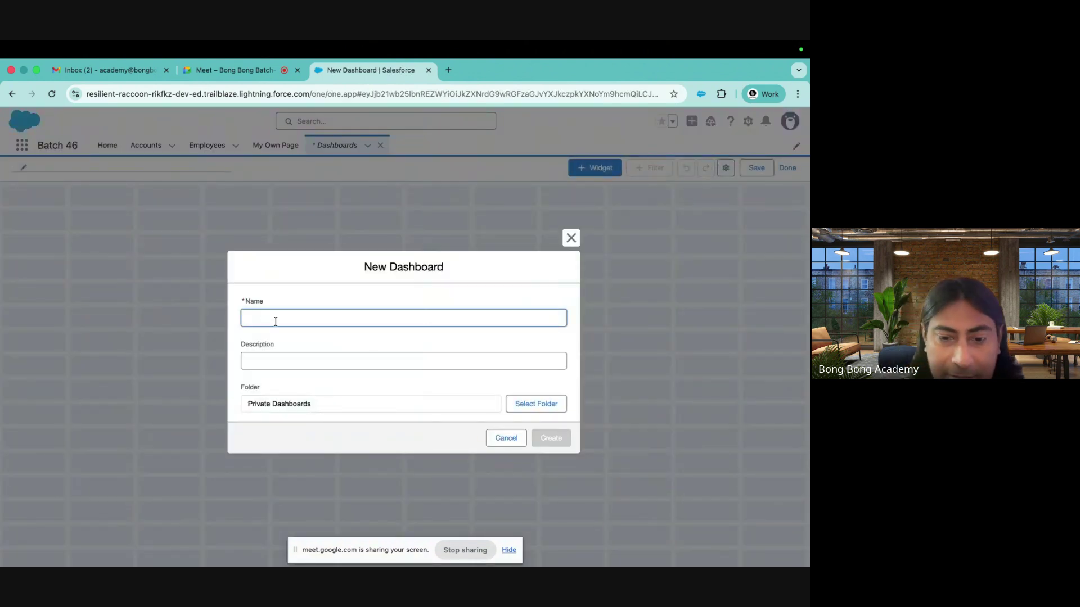
Name the new dashboard 'CEO Dashboard'
type("CE")
key("BackSpace")
key("BackSpace")
type("CEO")
left_click(323, 347)
left_click(308, 360)
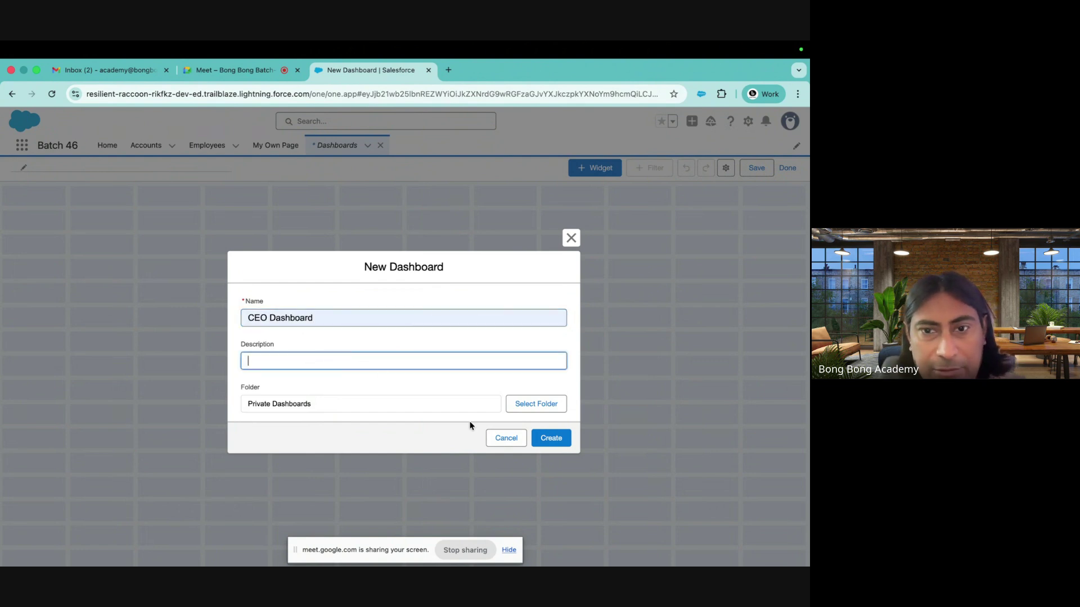
Create a new 'CXO Dashboards' folder and file the dashboard in it
left_click(532, 403)
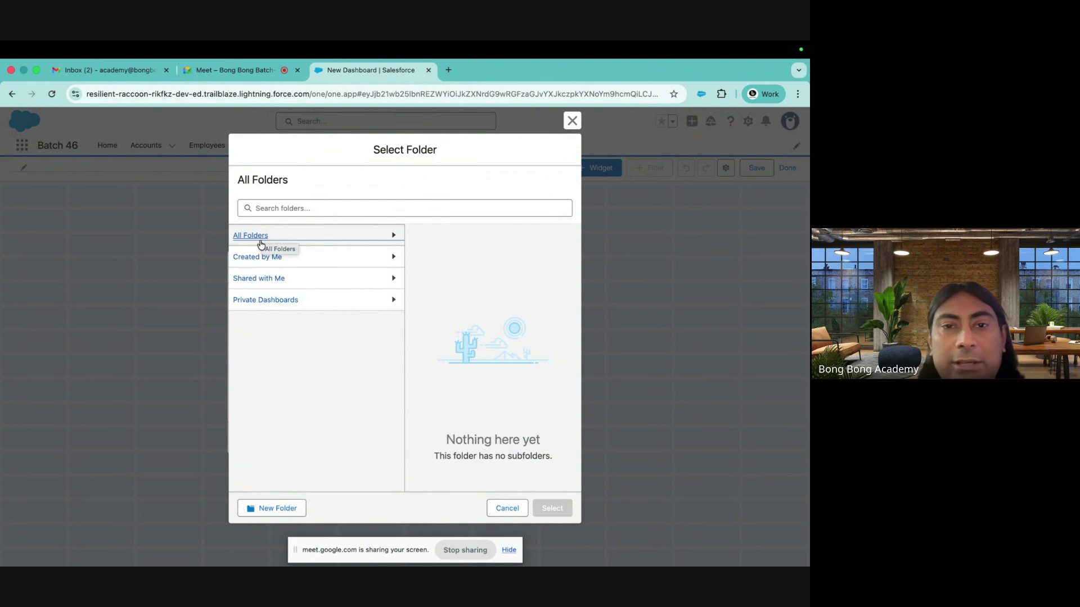
left_click(277, 506)
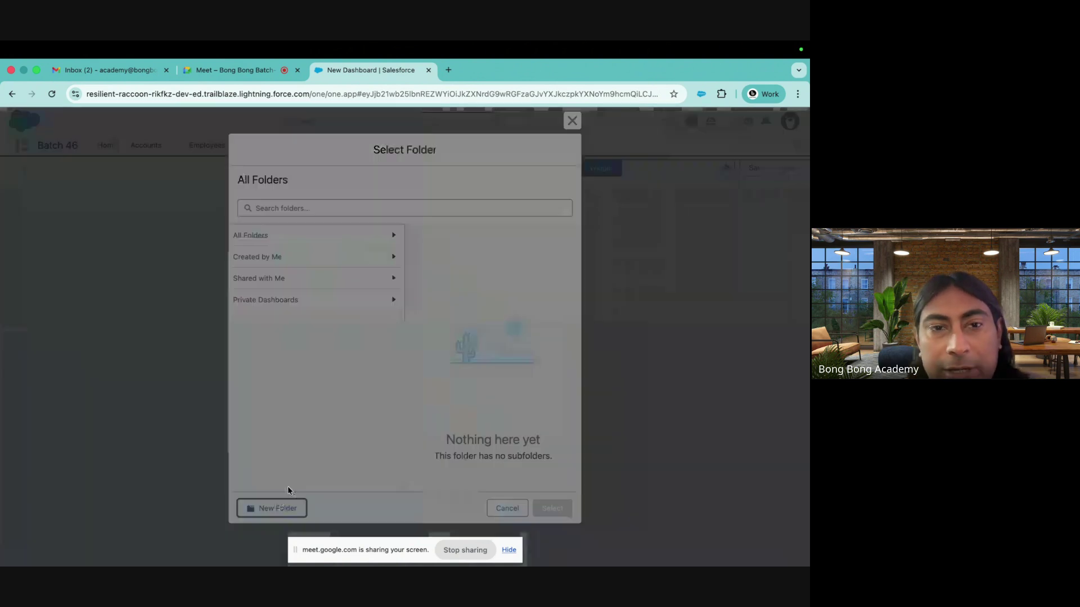
left_click(289, 309)
type("P")
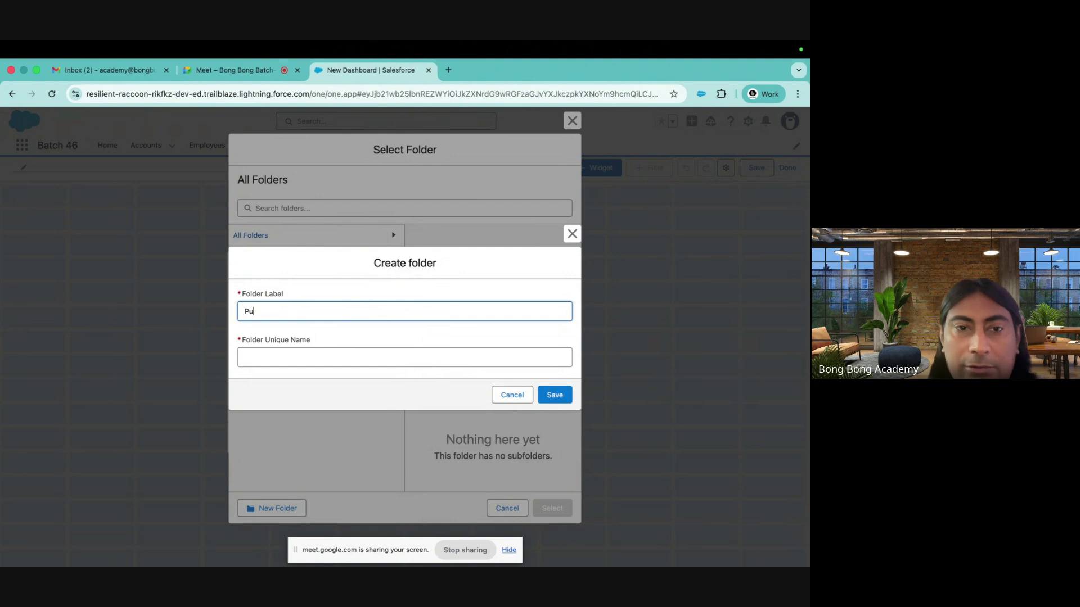
key("BackSpace")
type("CXPO")
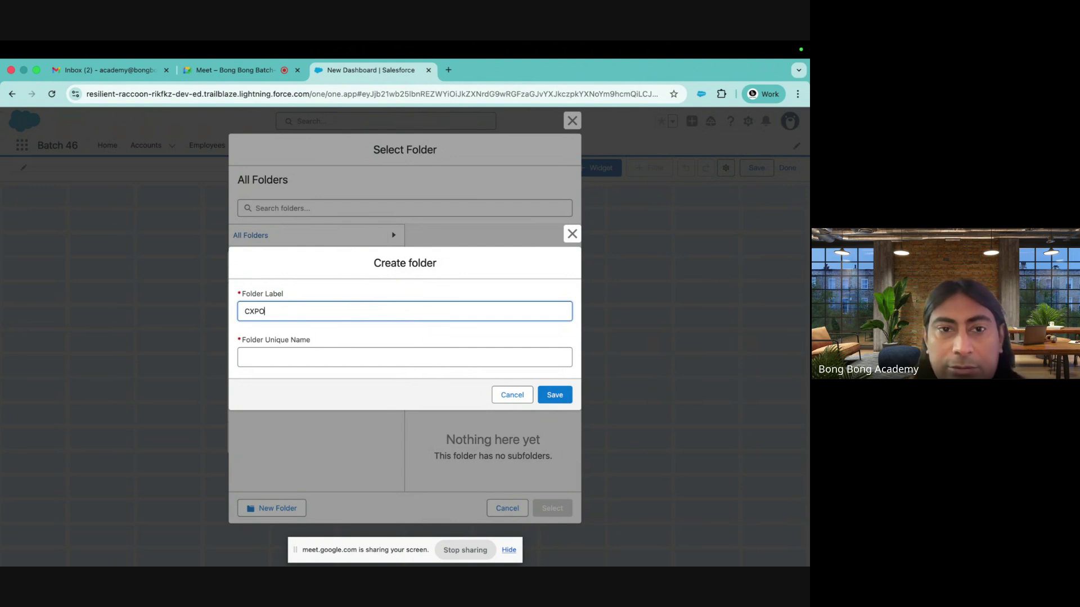
type("OnD")
type(" Dashboards")
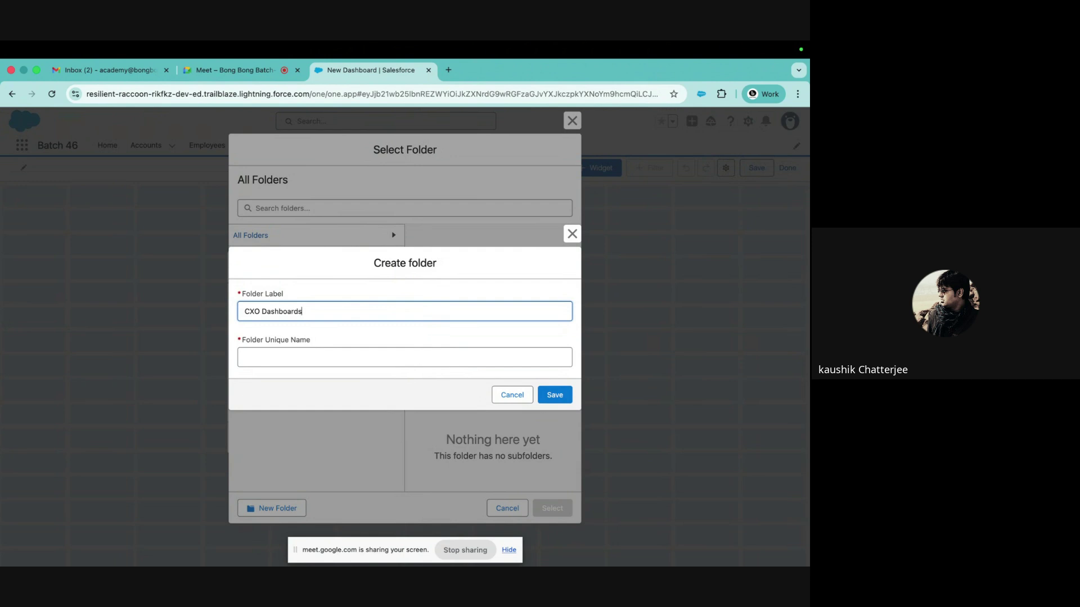
left_click(308, 354)
left_click(551, 396)
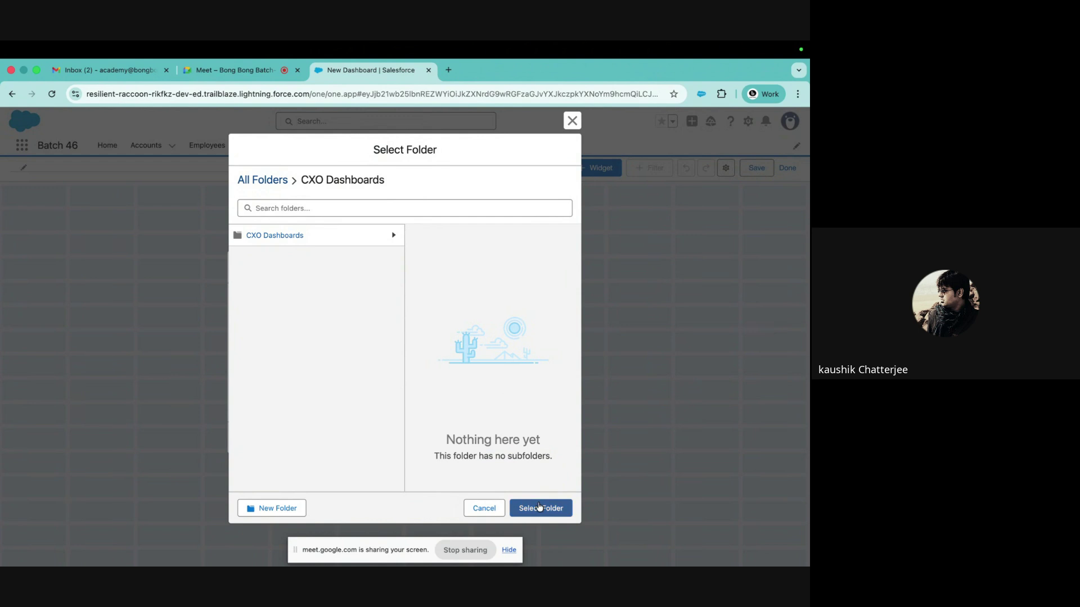
left_click(537, 508)
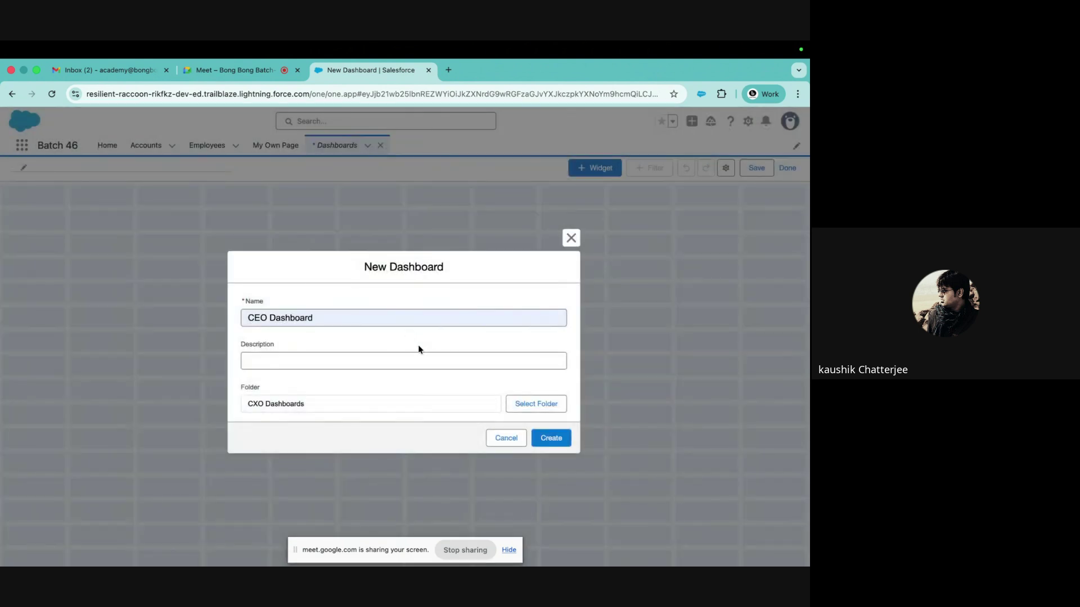
Create the CEO Dashboard and start a chart widget from the My Opportunities report
left_click(551, 438)
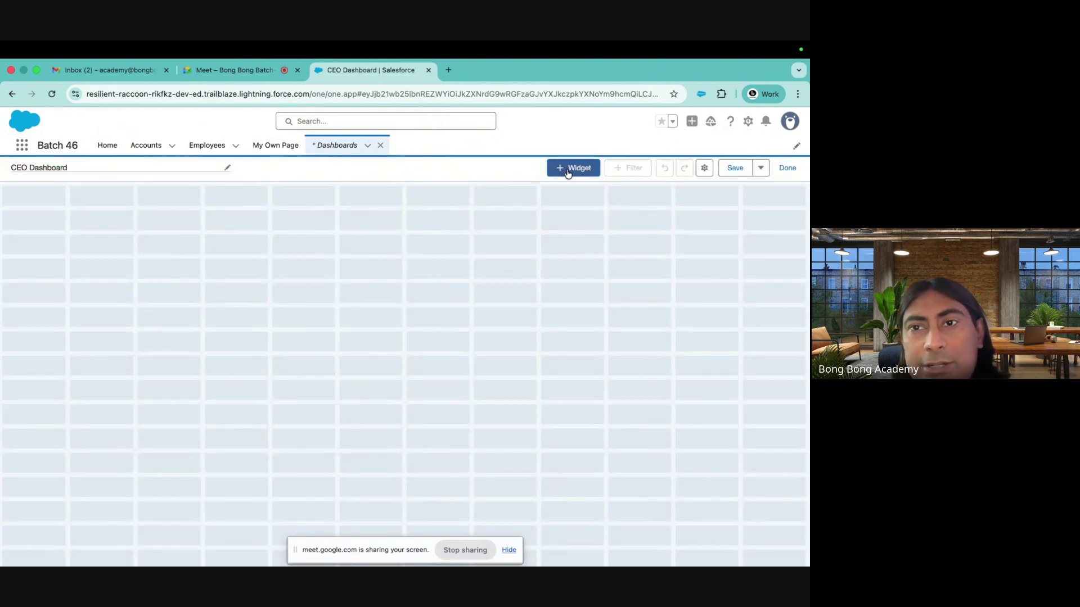
left_click(568, 172)
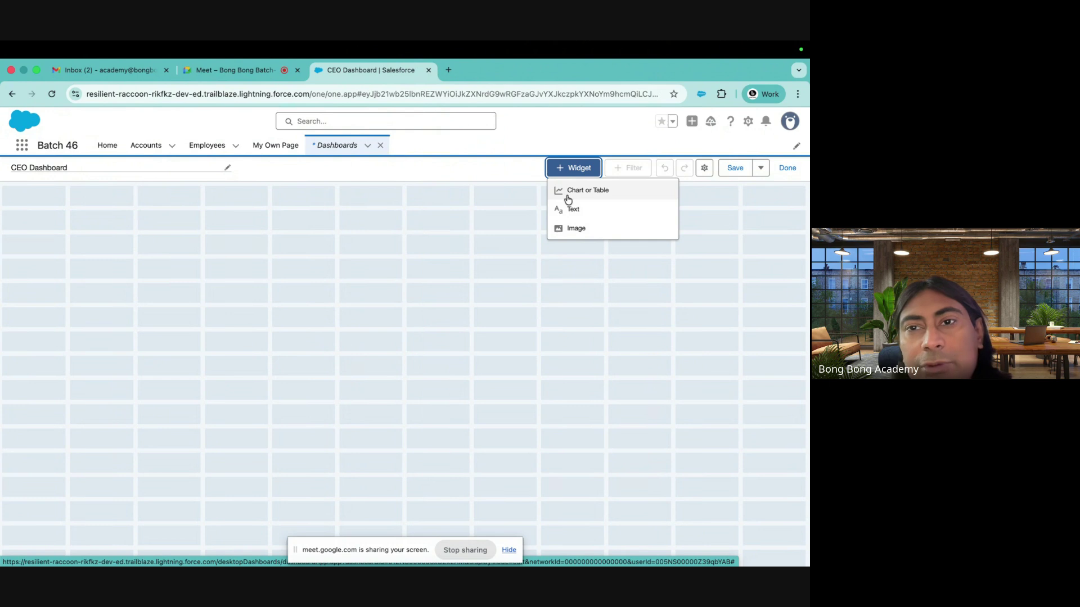
left_click(573, 194)
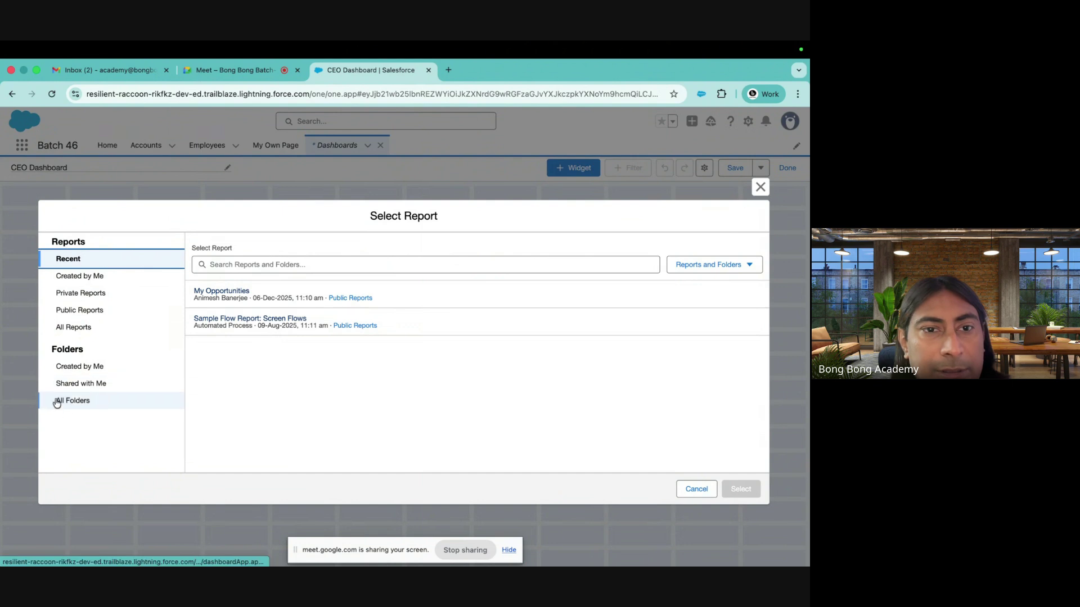
left_click(214, 295)
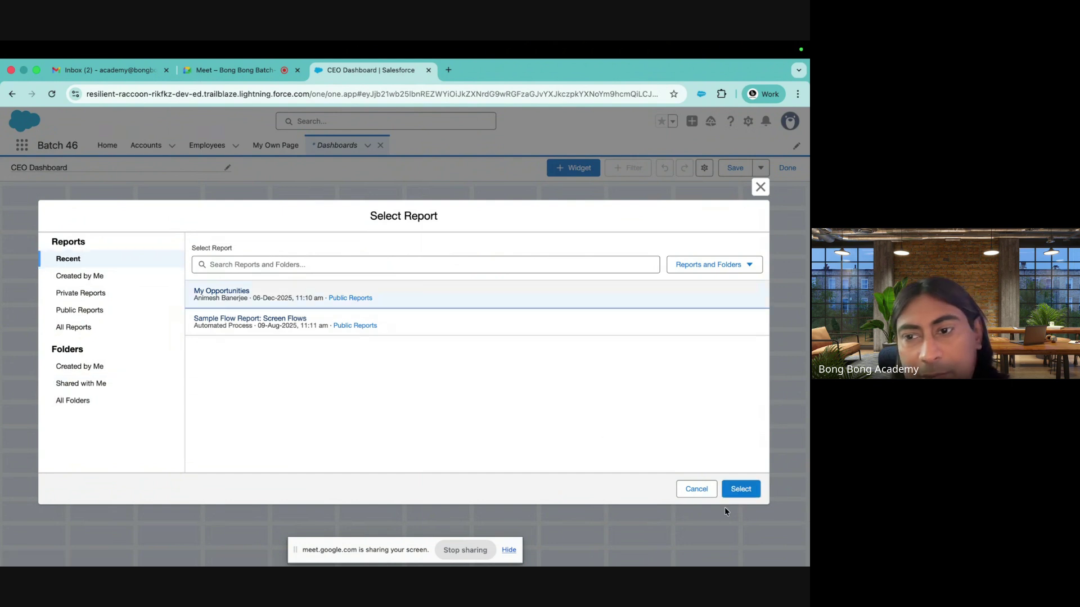
left_click(743, 490)
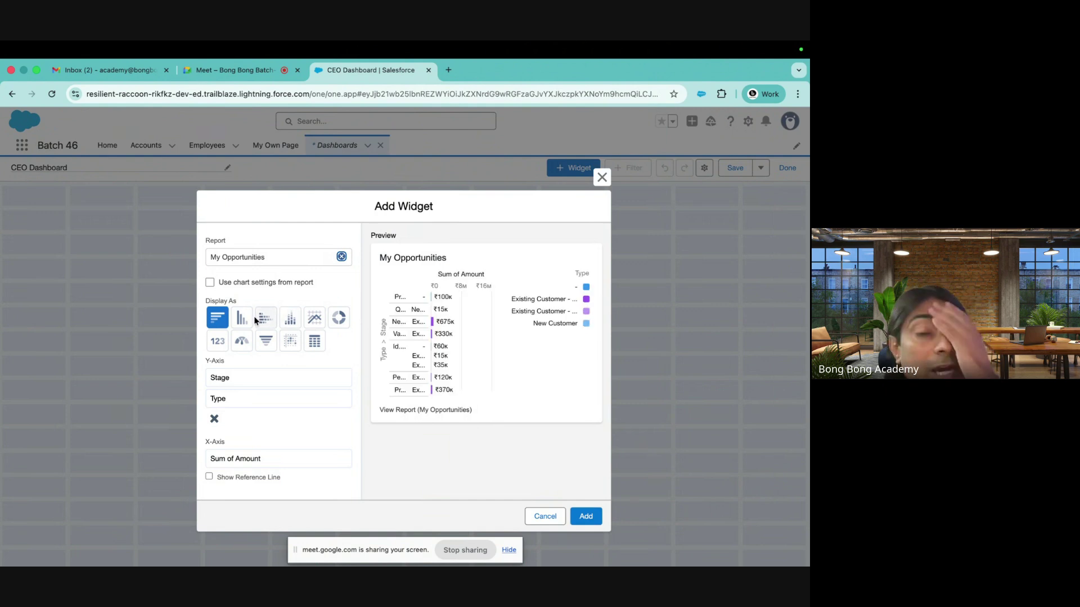
Make the widget a dark-themed donut chart with percentages shown, and add it
left_click(336, 320)
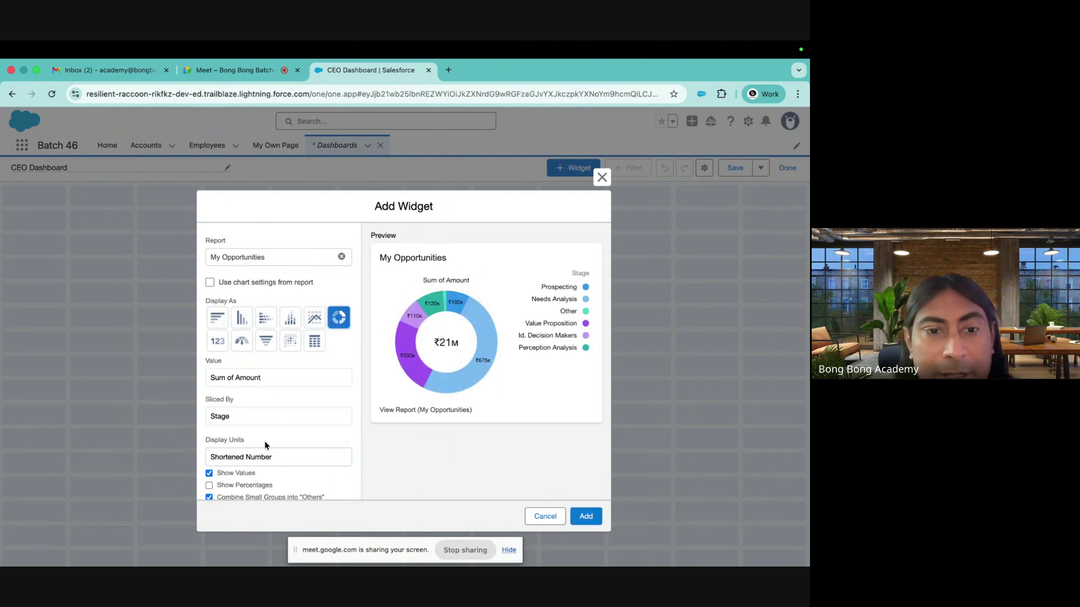
scroll(260, 477, "down", 3)
left_click(228, 376)
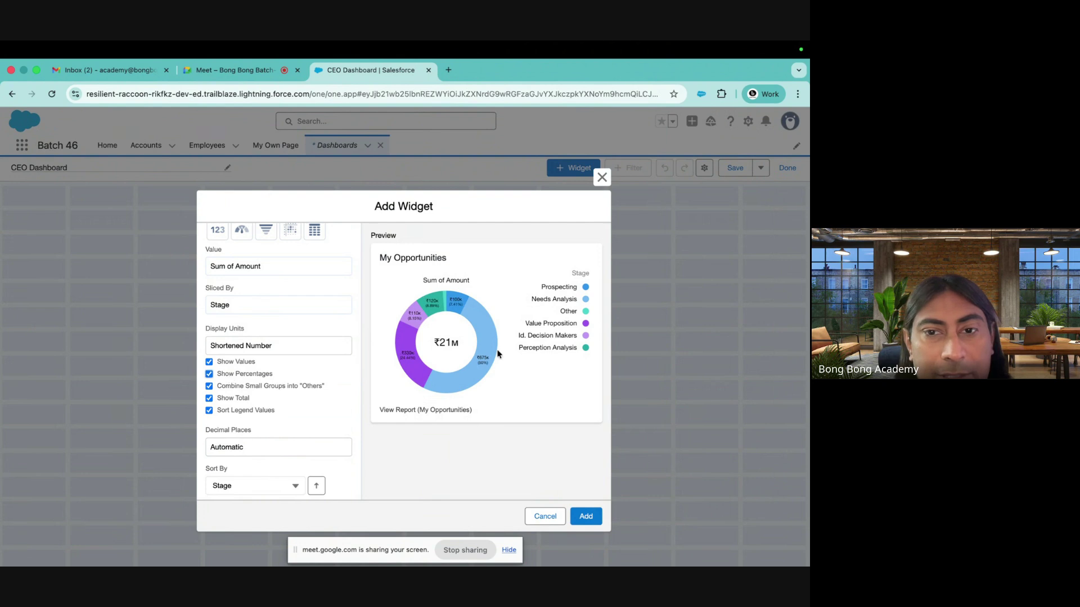
scroll(295, 413, "down", 3)
scroll(294, 413, "down", 4)
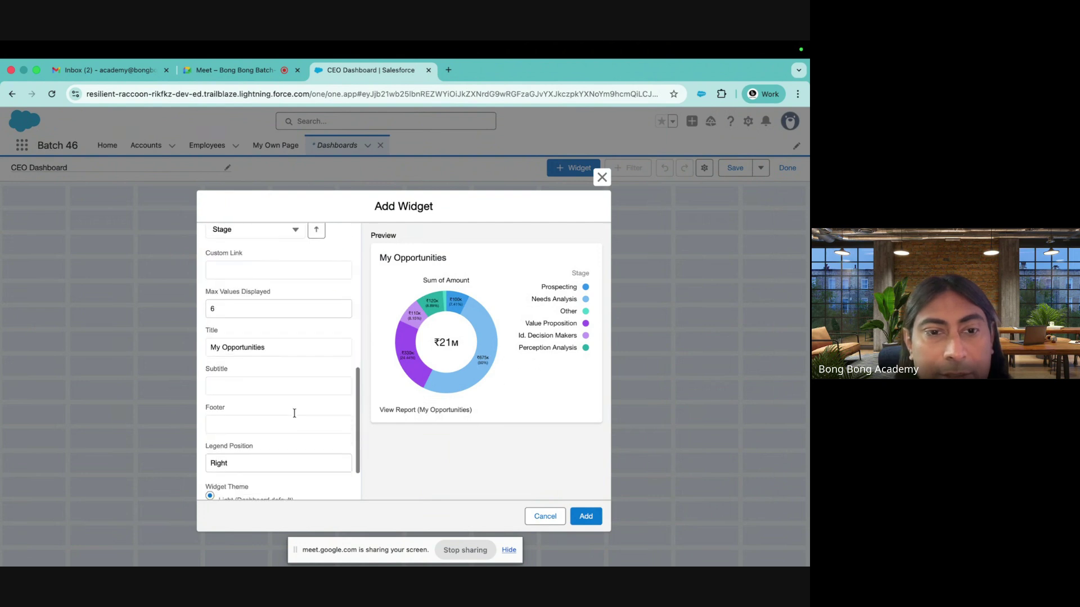
left_click(210, 464)
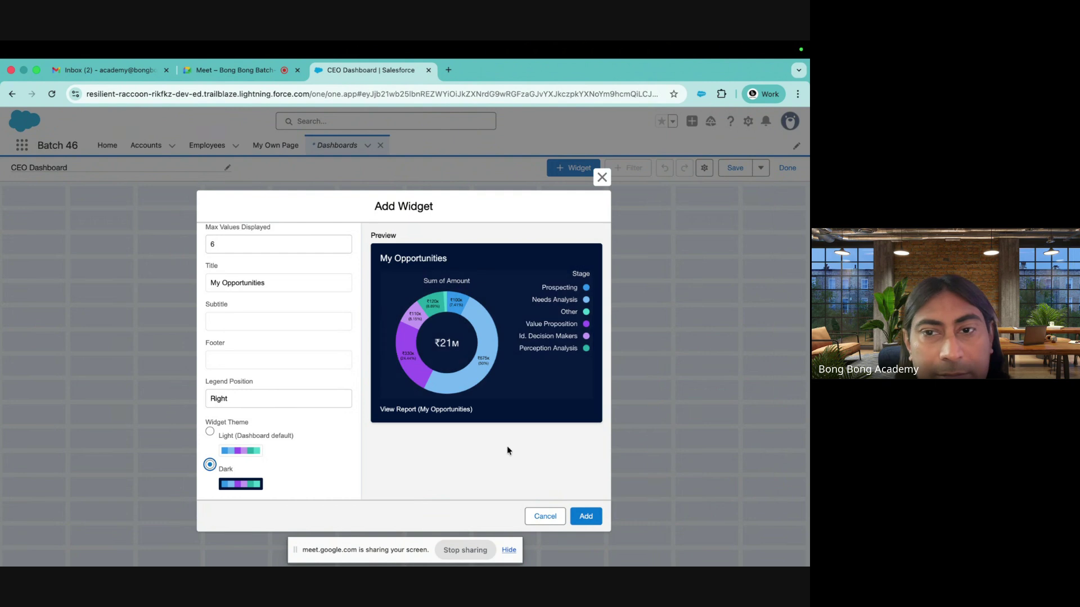
left_click(586, 516)
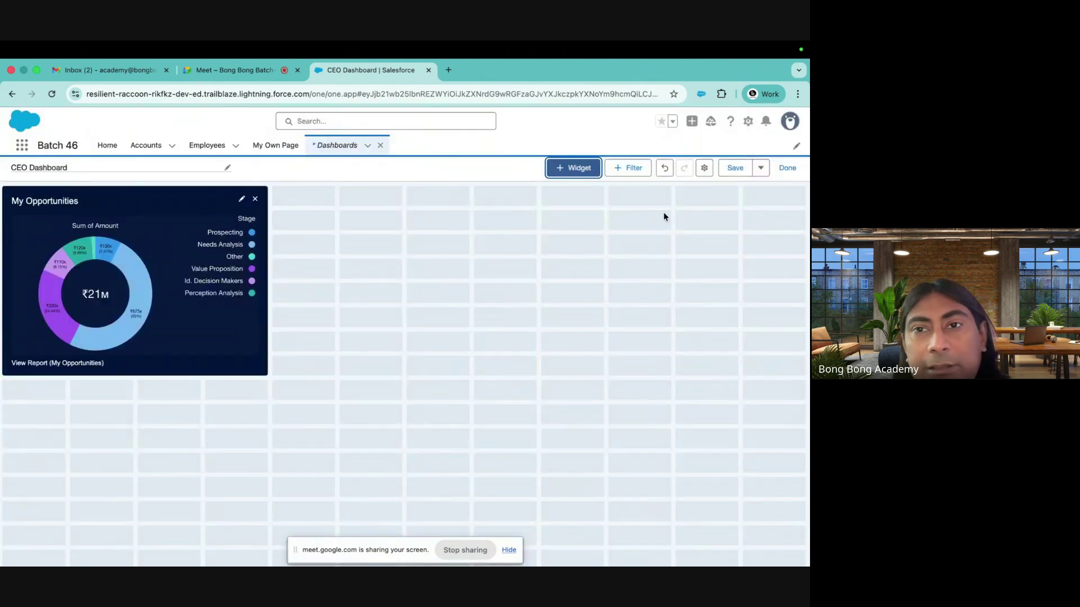
Start a second My Opportunities widget as a stacked bar chart measured by Record Count
left_click(583, 168)
left_click(577, 191)
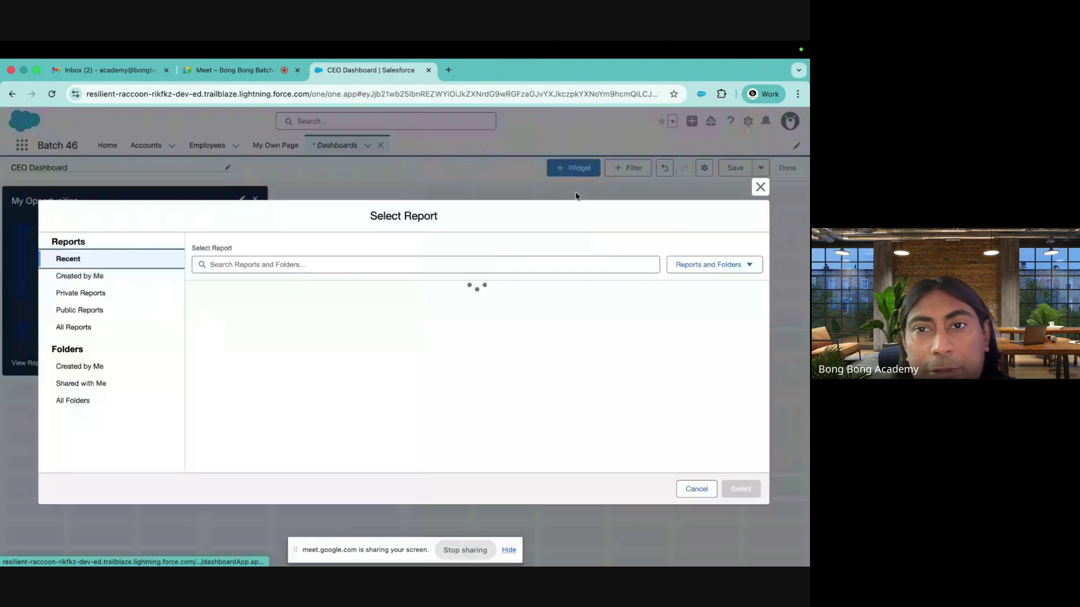
left_click(215, 296)
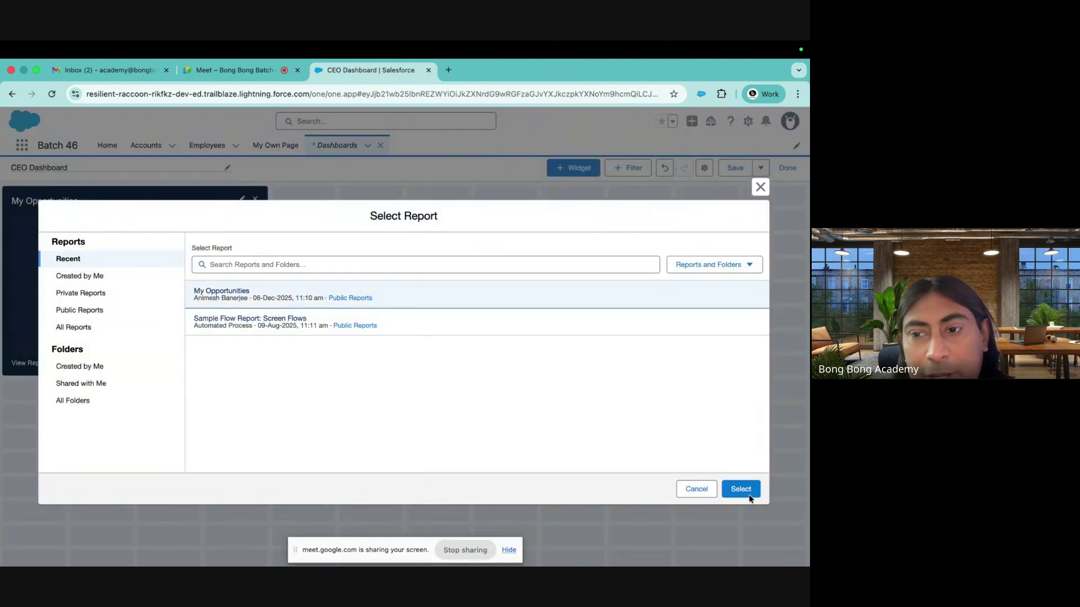
left_click(742, 490)
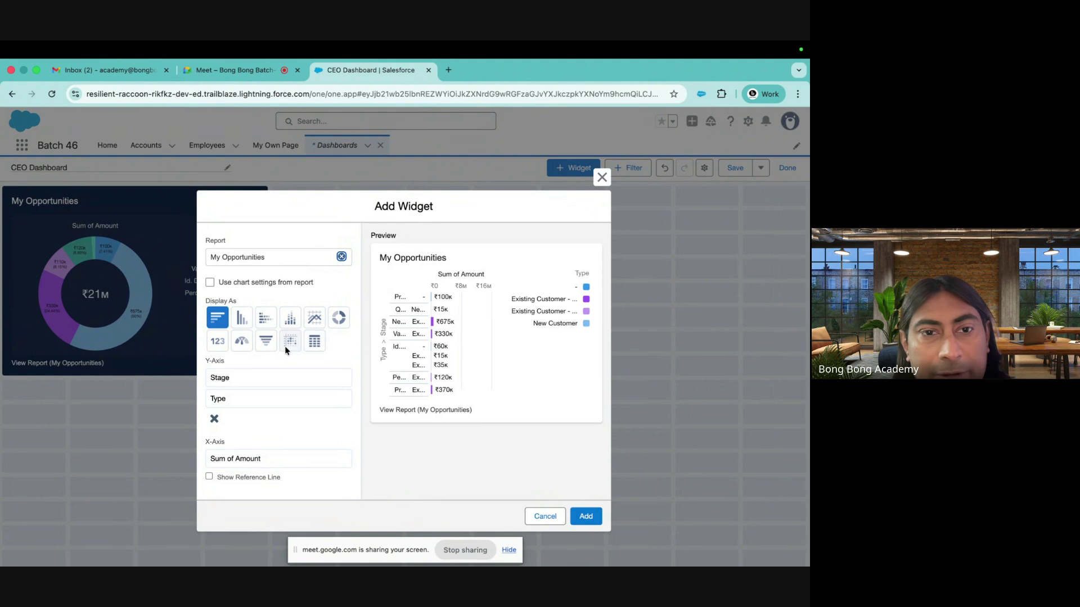
left_click(260, 322)
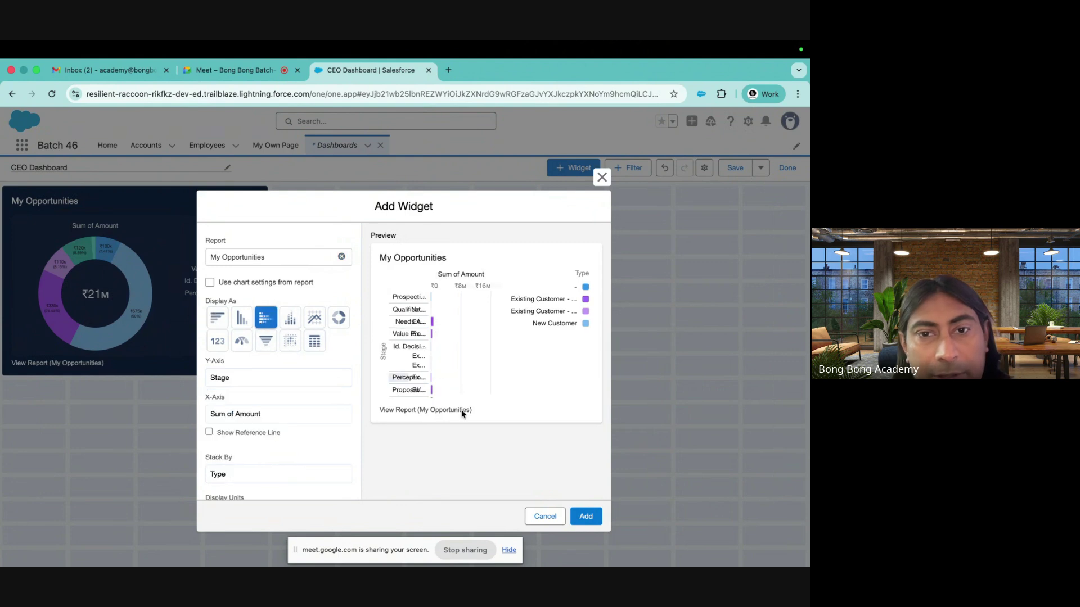
scroll(280, 423, "down", 2)
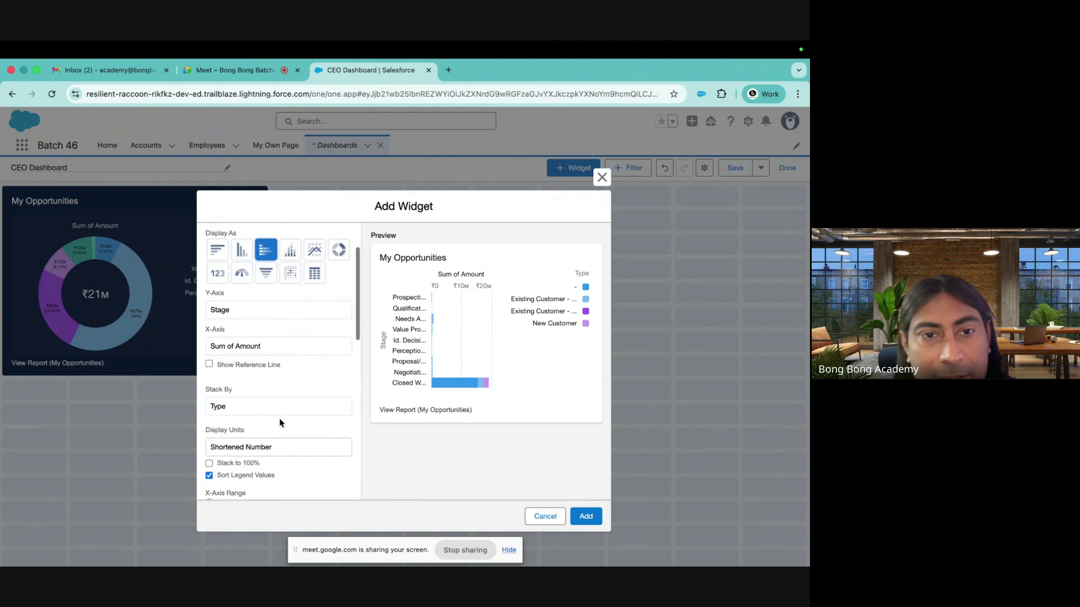
left_click(258, 351)
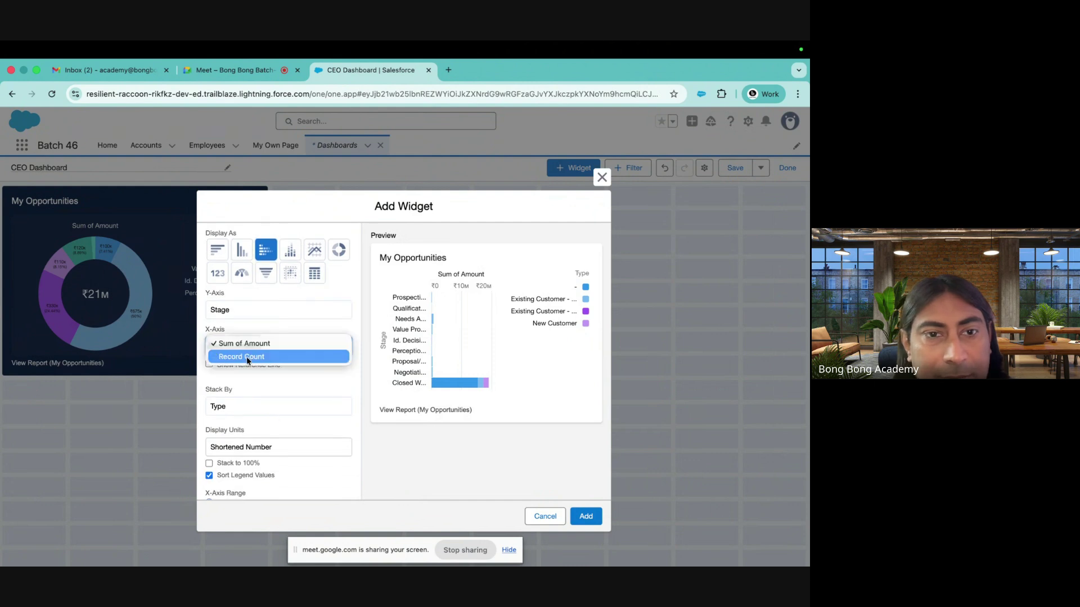
left_click(249, 357)
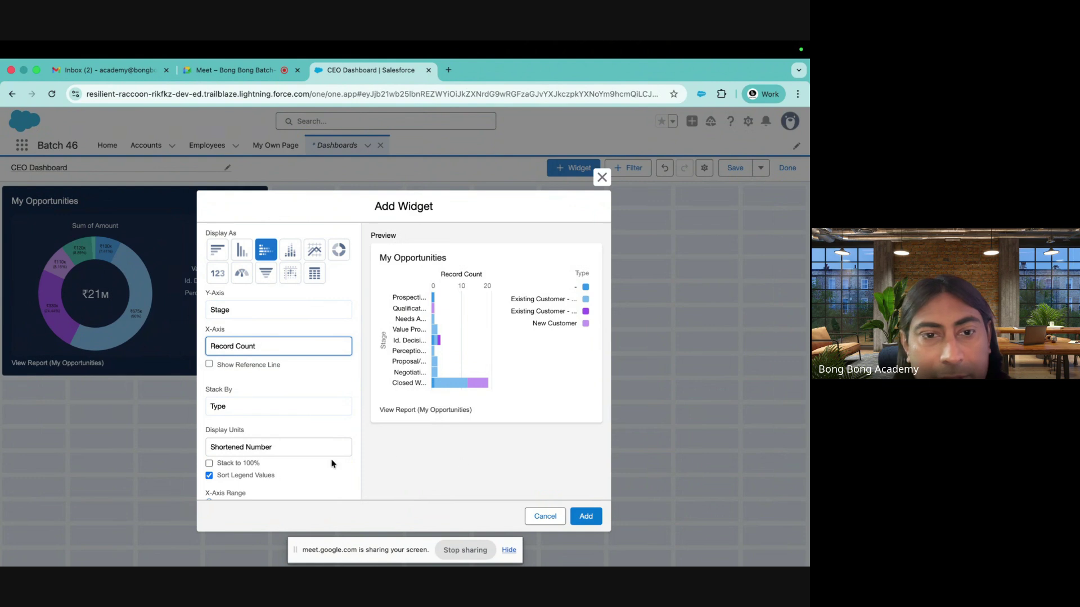
Show full numbers with a dark theme, add it beside the donut, and widen it
scroll(305, 458, "down", 3)
left_click(265, 355)
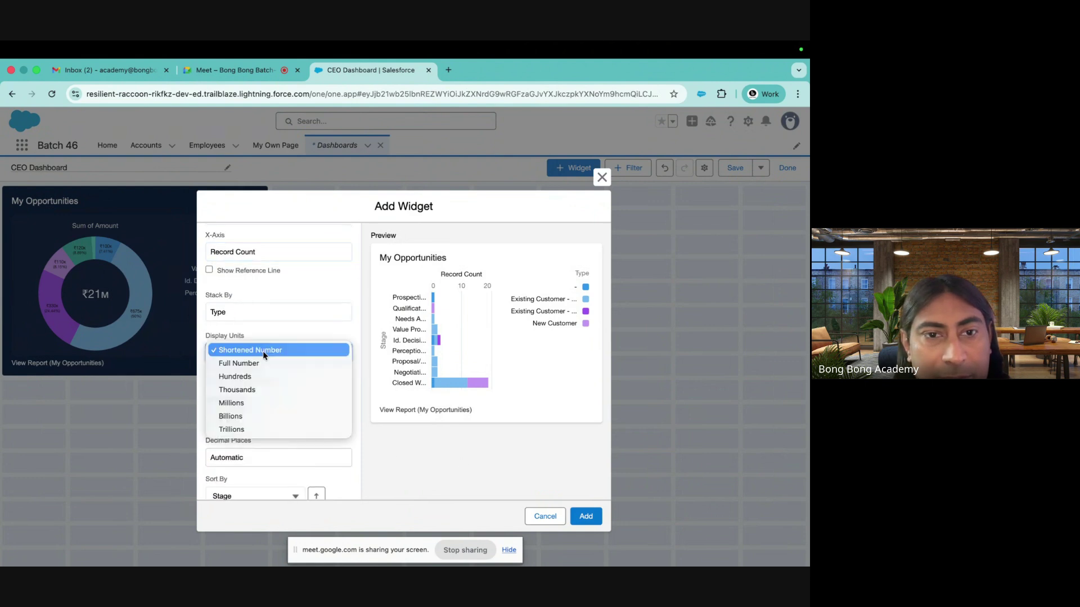
left_click(260, 364)
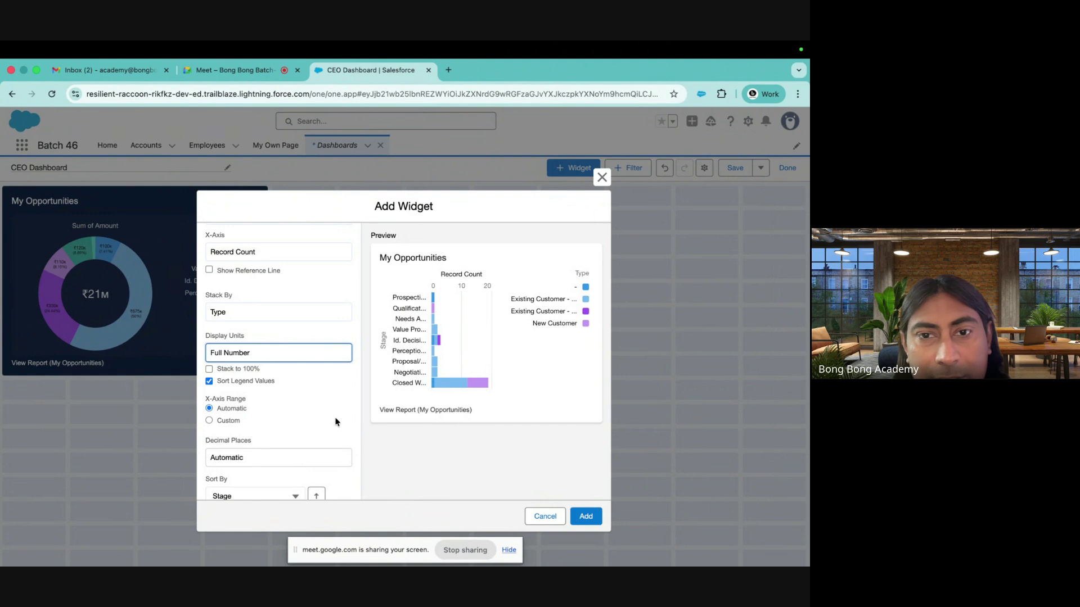
scroll(306, 425, "down", 10)
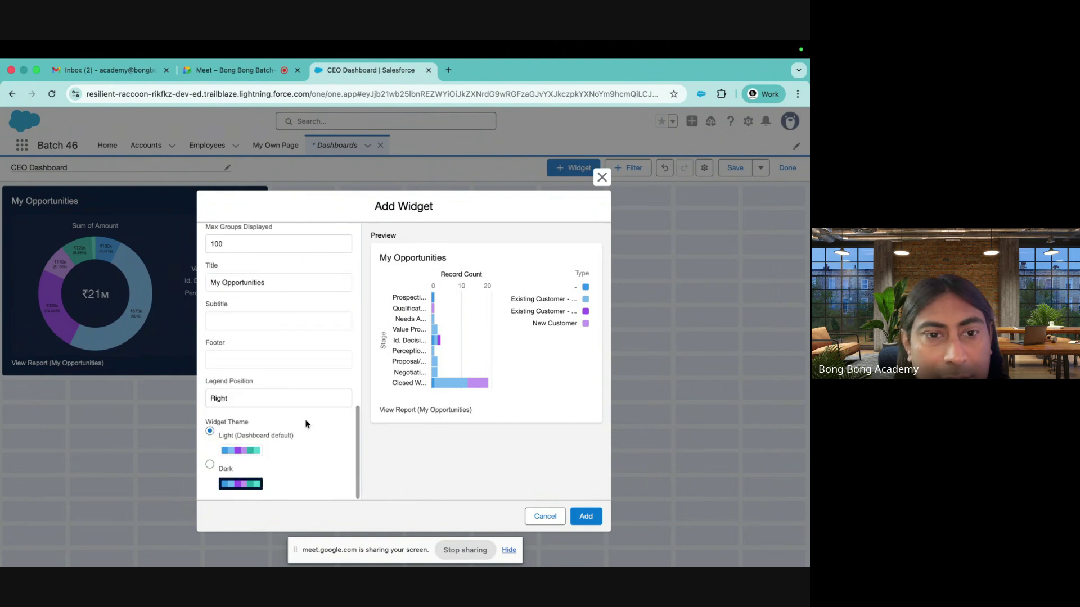
left_click(208, 467)
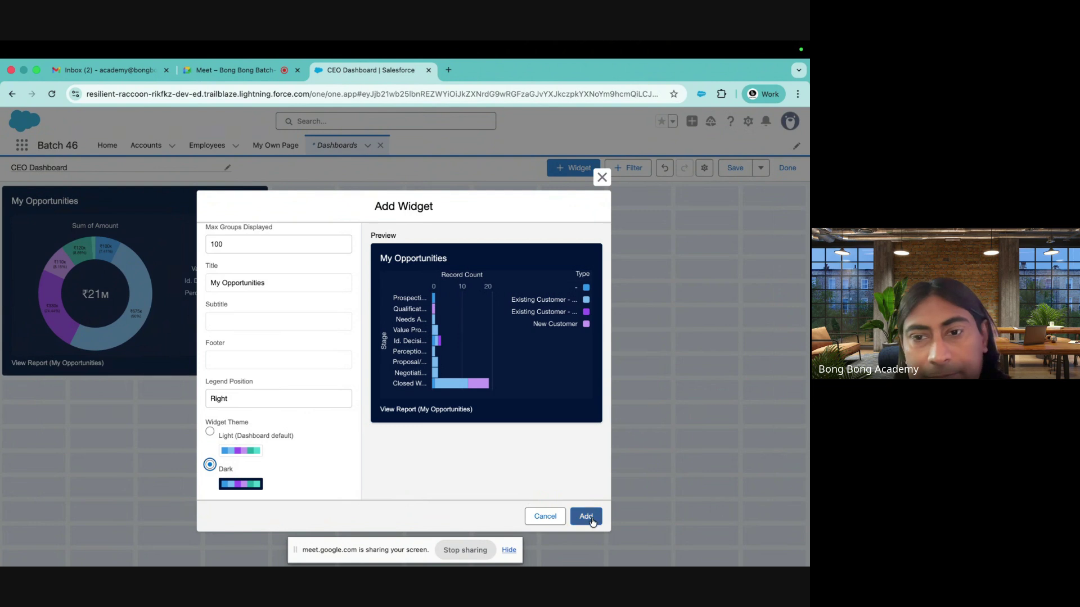
left_click(586, 516)
left_click_drag(202, 405, 273, 281)
left_click_drag(673, 280, 805, 281)
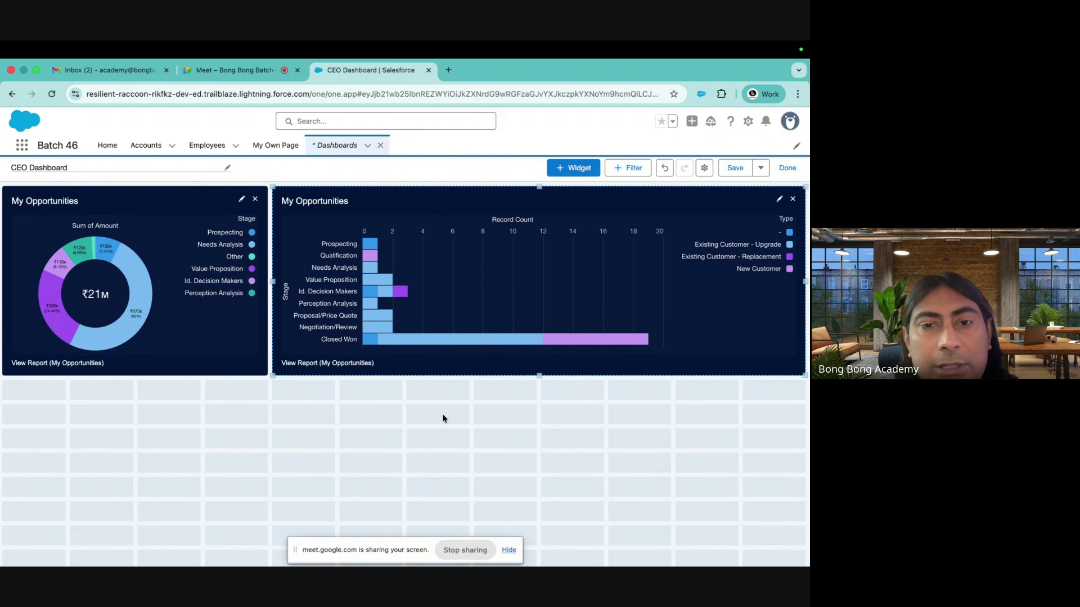
Save the CEO Dashboard, finish editing, and reopen it from the Recent dashboards list
left_click(736, 171)
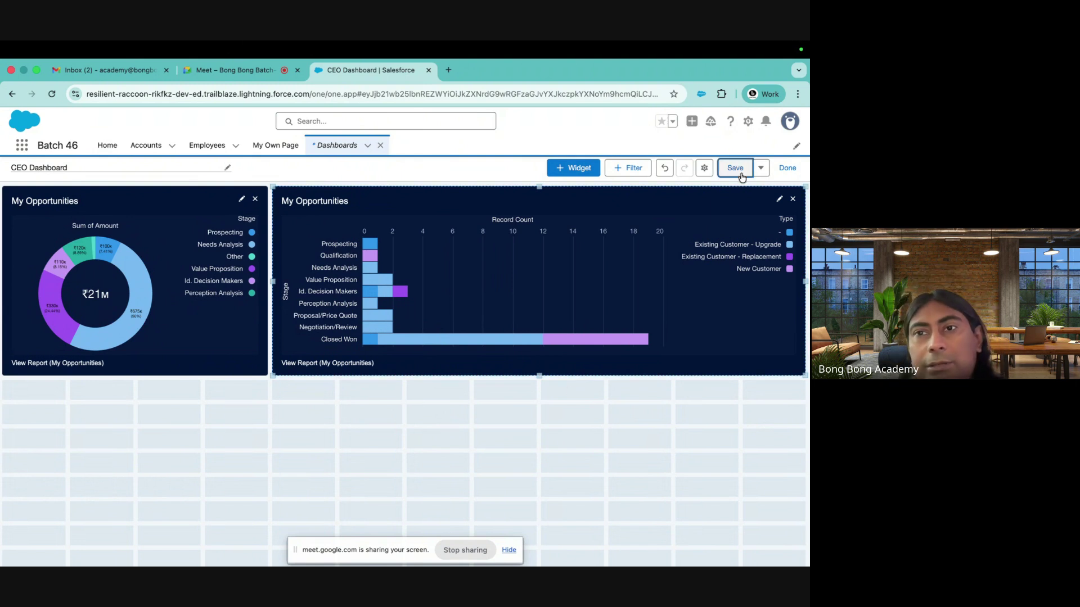
left_click(794, 169)
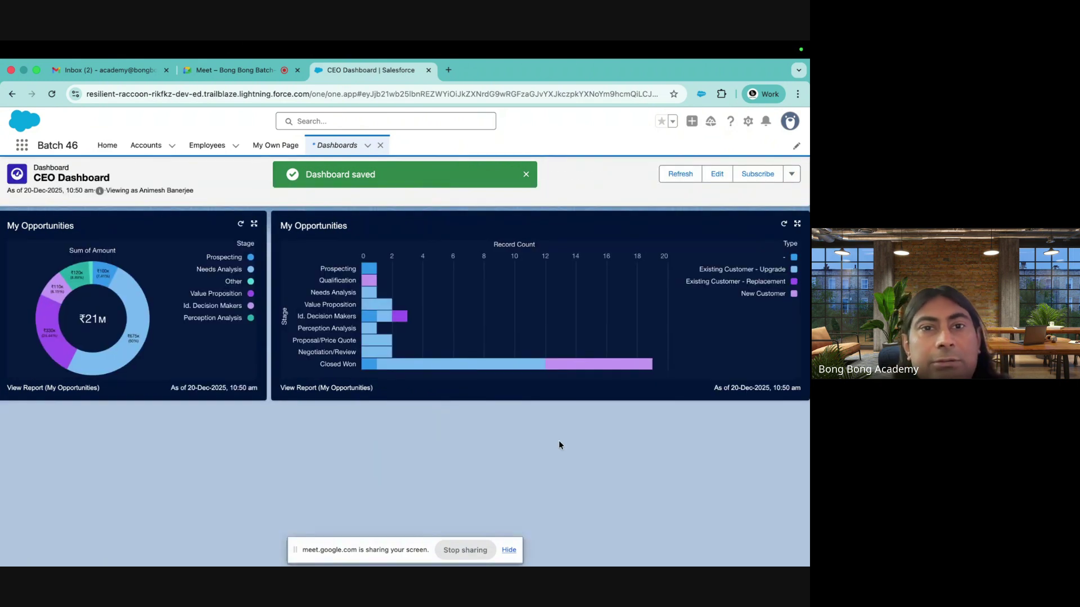
left_click(337, 145)
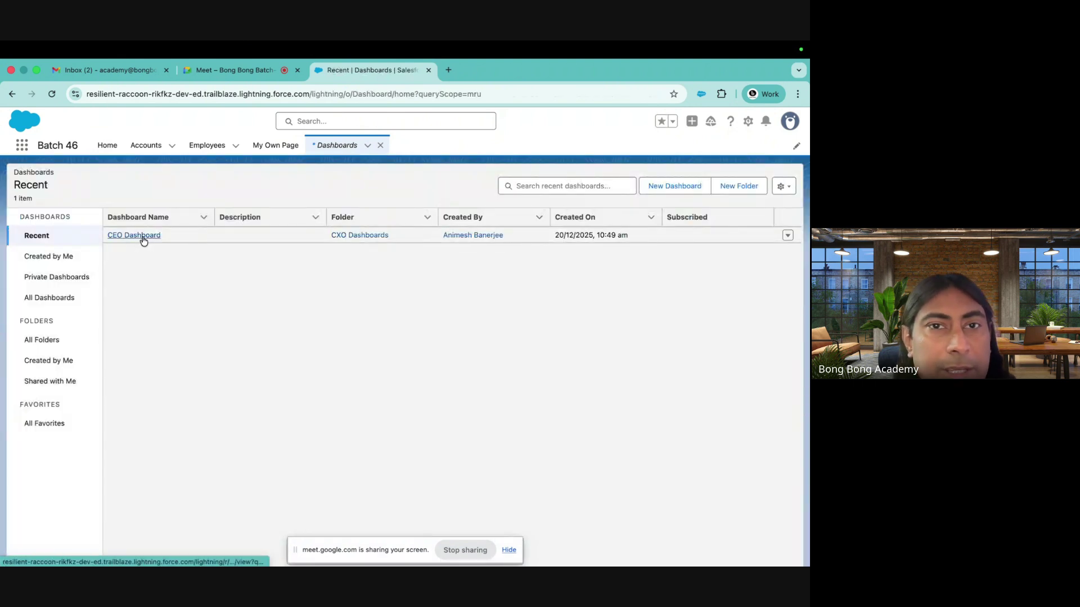
left_click(138, 236)
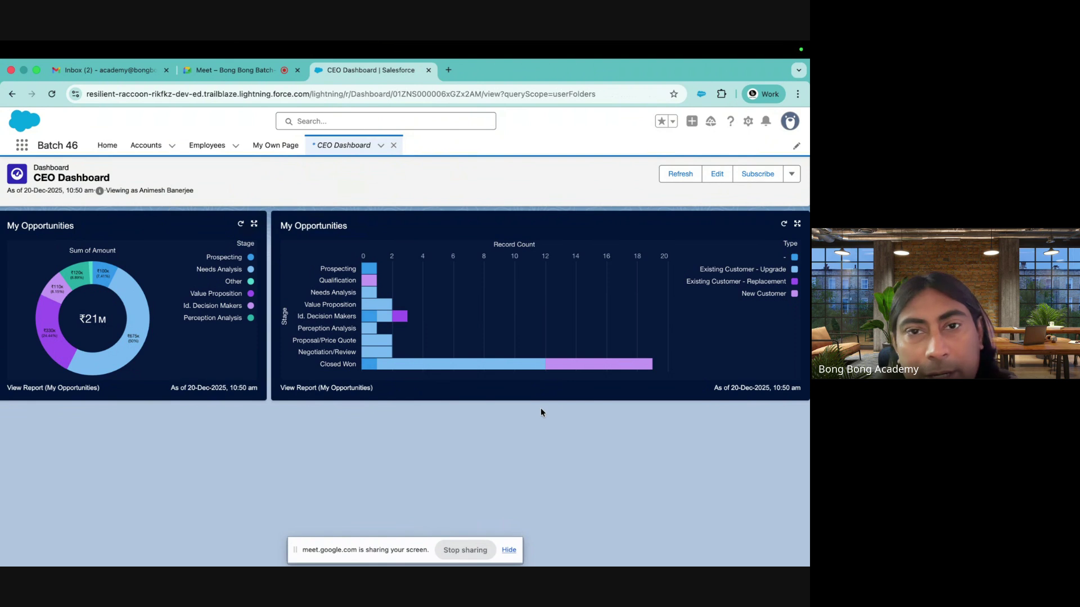
Review the CEO Dashboard's weekly subscription without changes, then open its Properties in edit mode
left_click(772, 180)
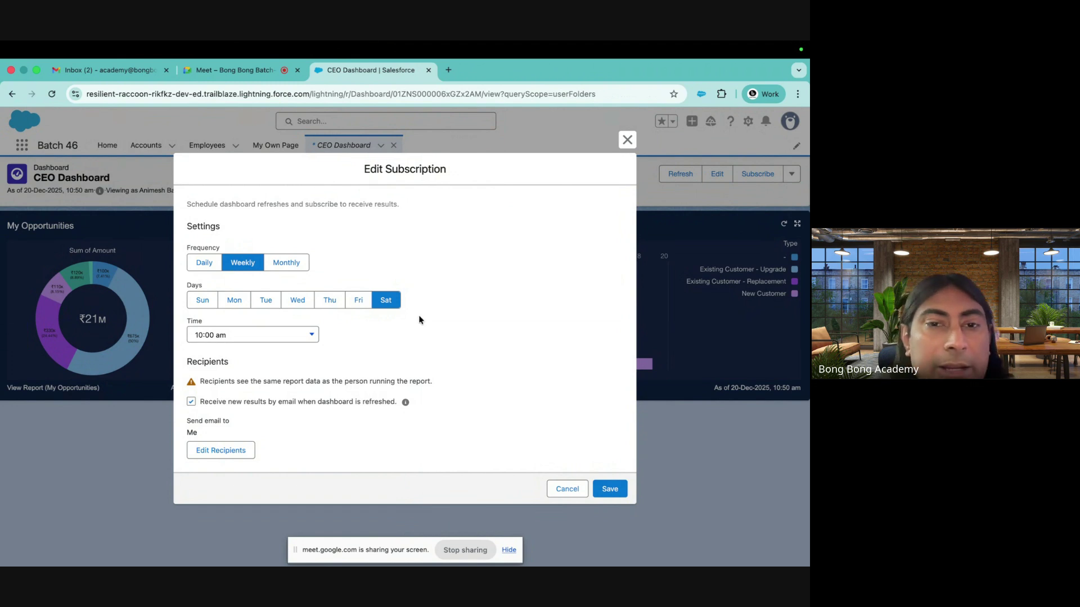
left_click(627, 141)
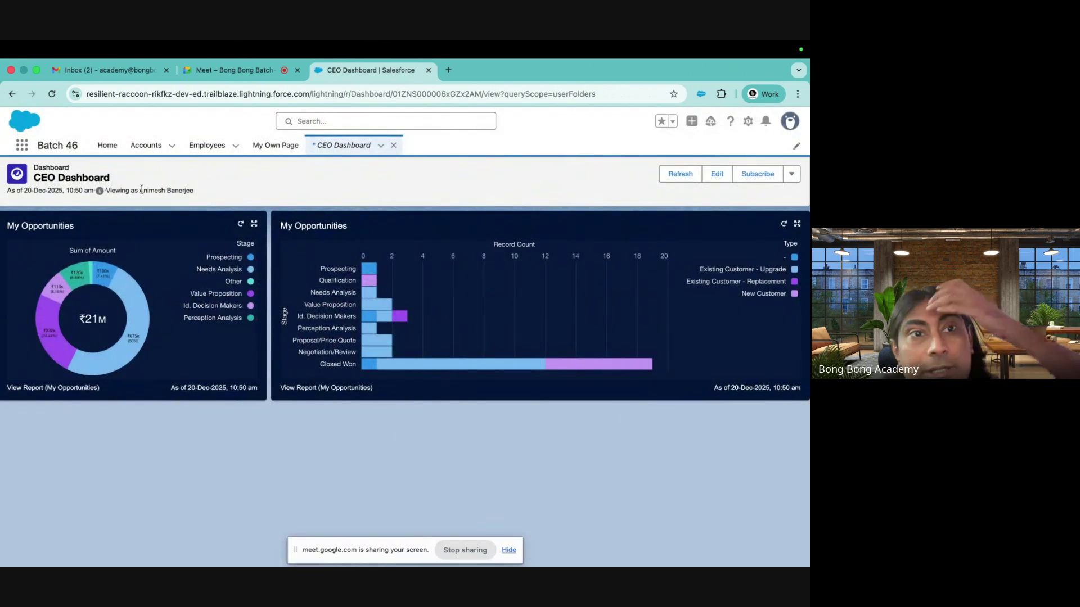
left_click(717, 174)
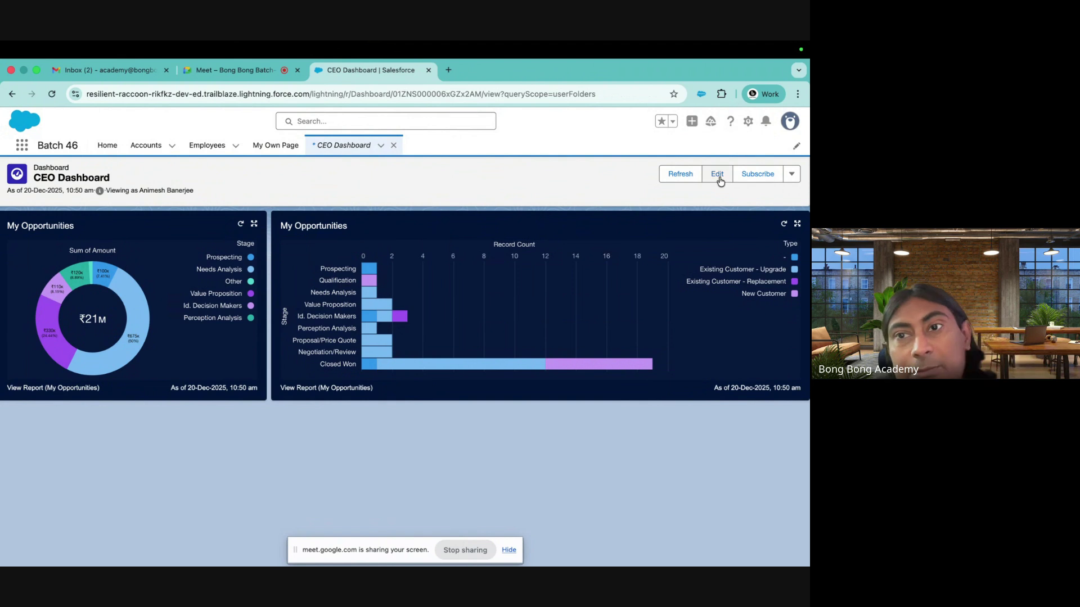
left_click(704, 168)
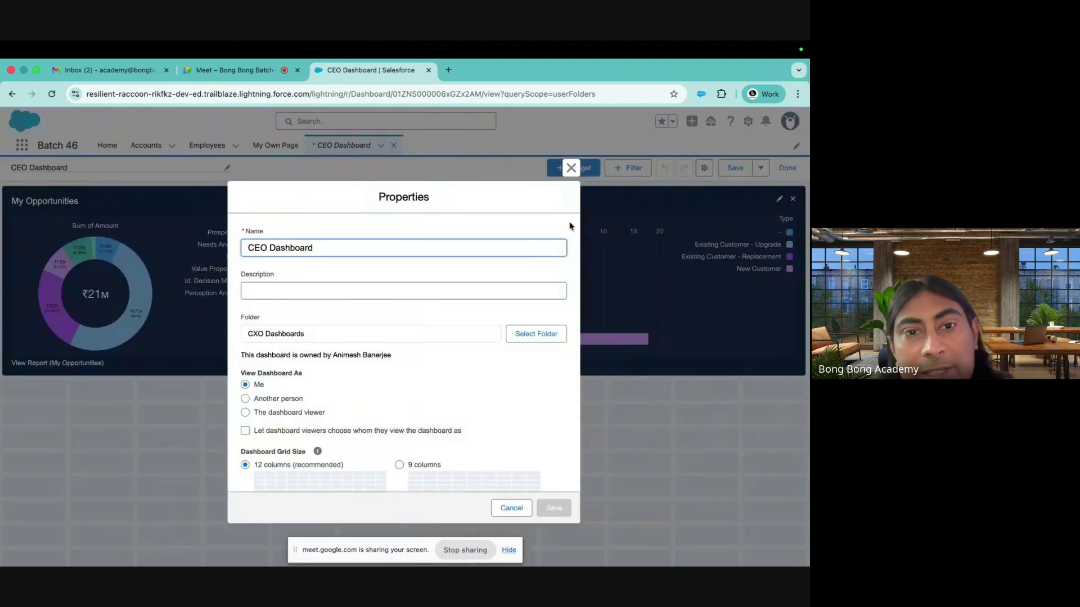
Try the other View Dashboard As options, then leave it set to Me
left_click(239, 374)
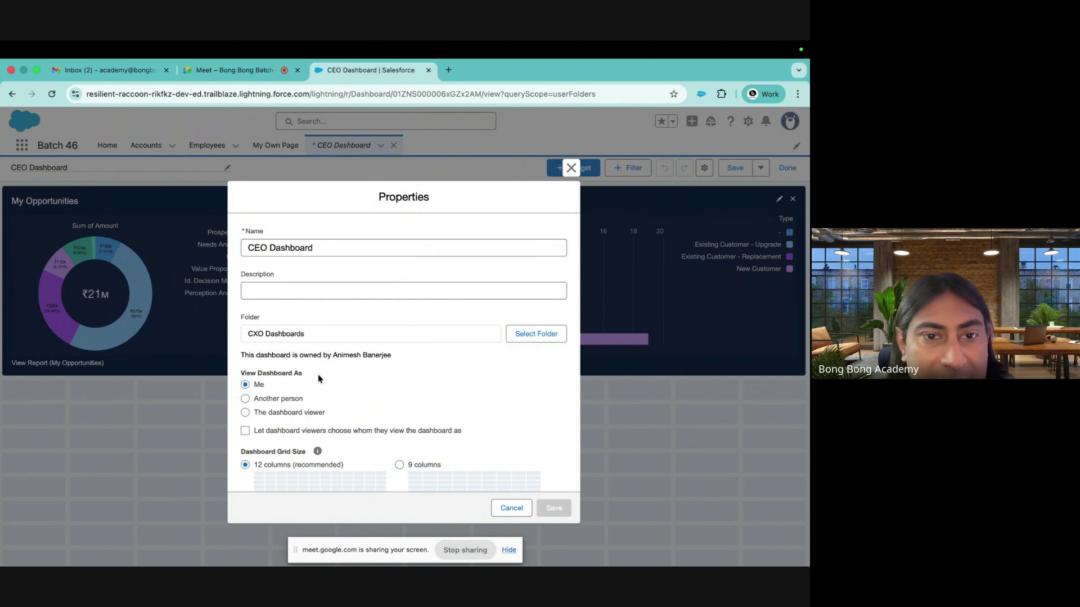
left_click(258, 400)
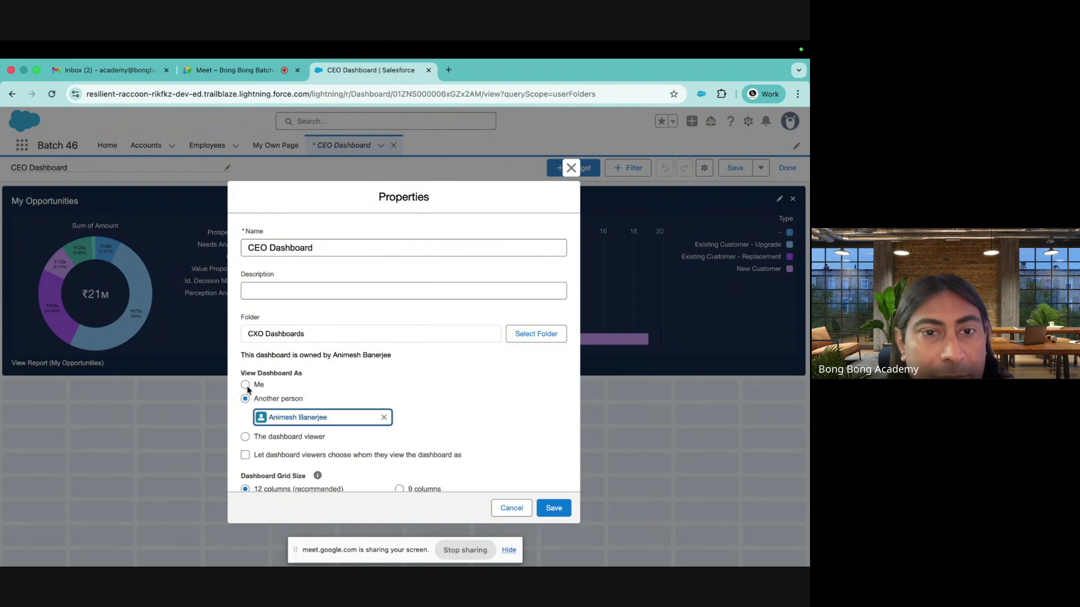
left_click(246, 386)
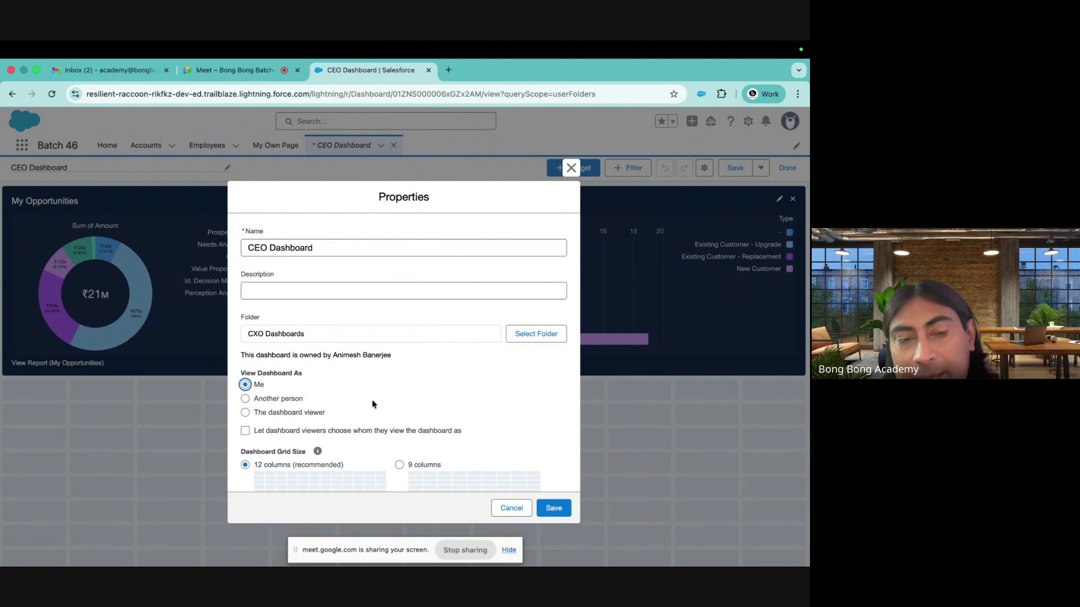
left_click(245, 399)
left_click(245, 385)
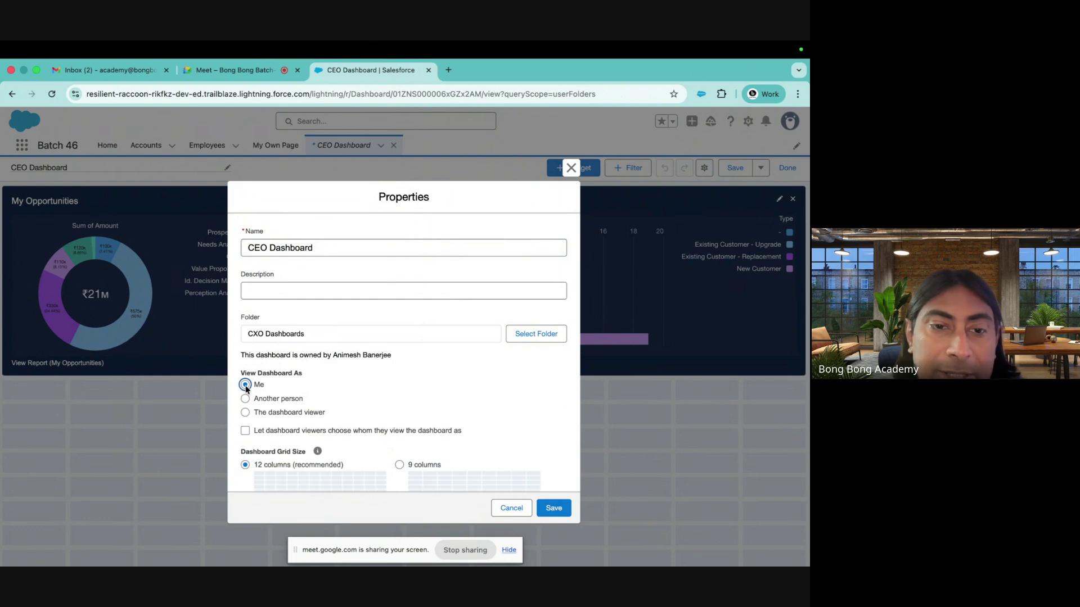
left_click(245, 414)
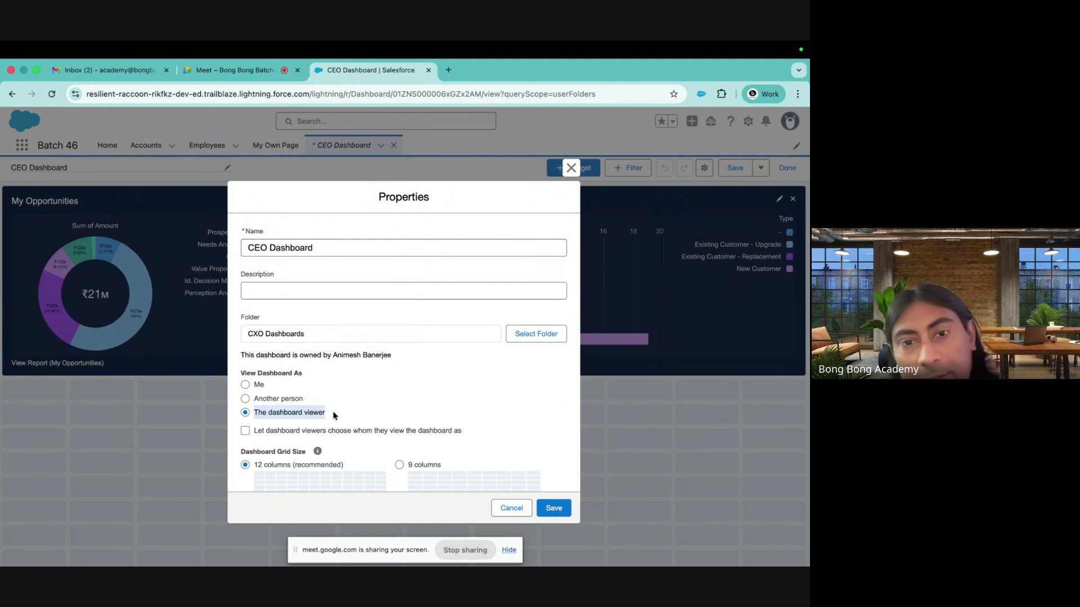
left_click(246, 385)
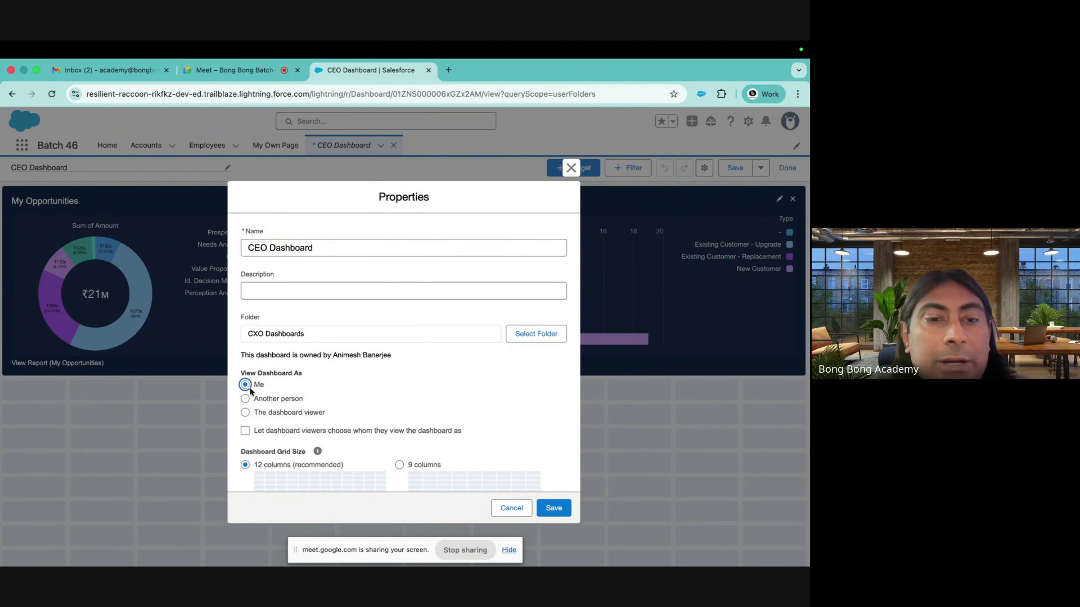
Exit dashboard editing, revisit CEO Dashboard from the Dashboards list, return Home and open Setup
left_click(571, 168)
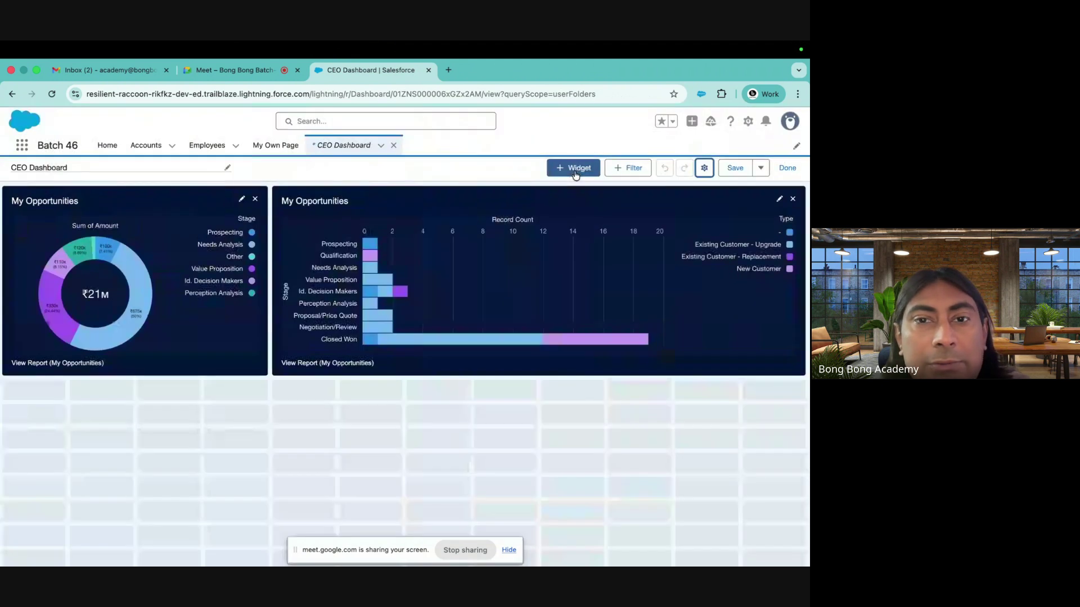
left_click(782, 172)
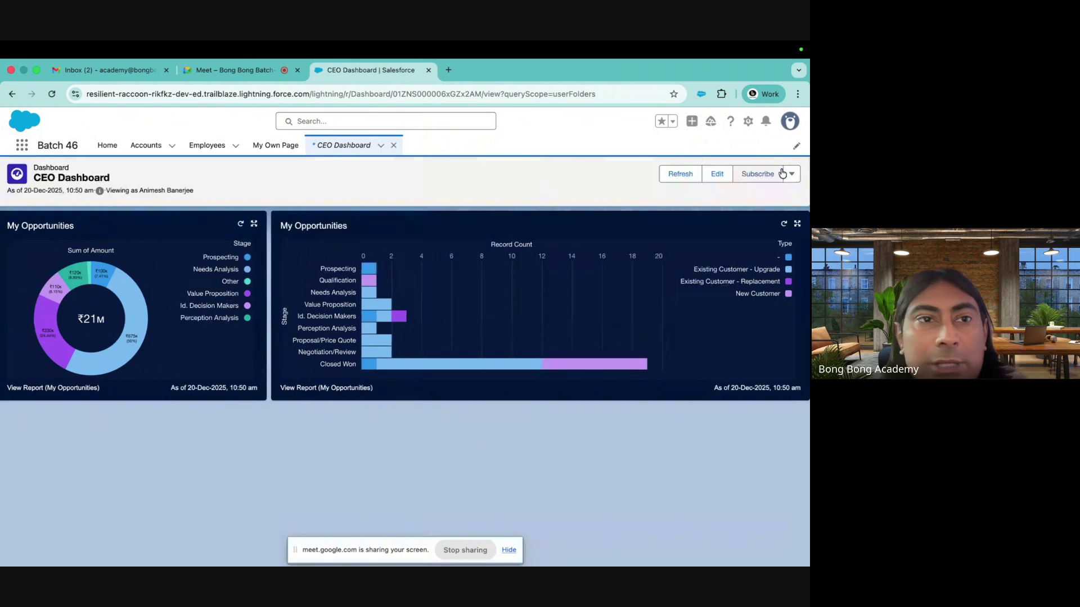
left_click(108, 147)
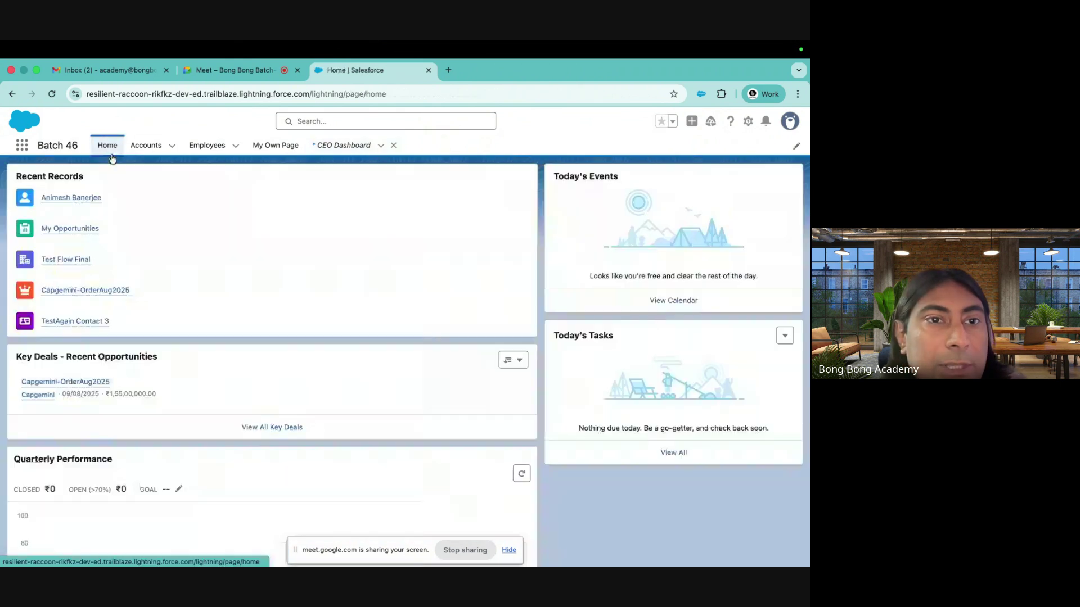
left_click(349, 145)
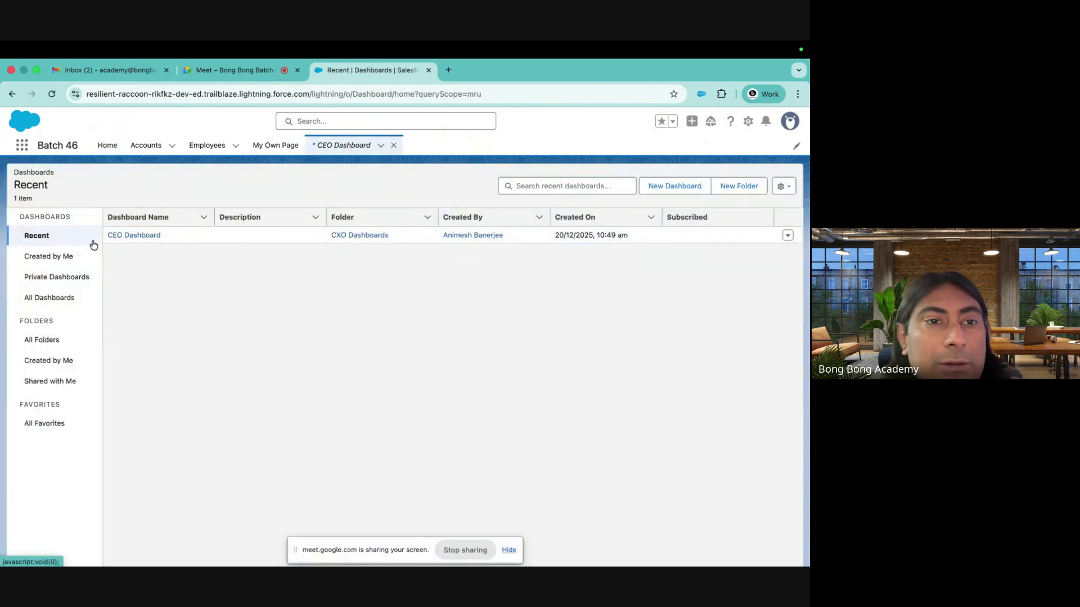
left_click(124, 235)
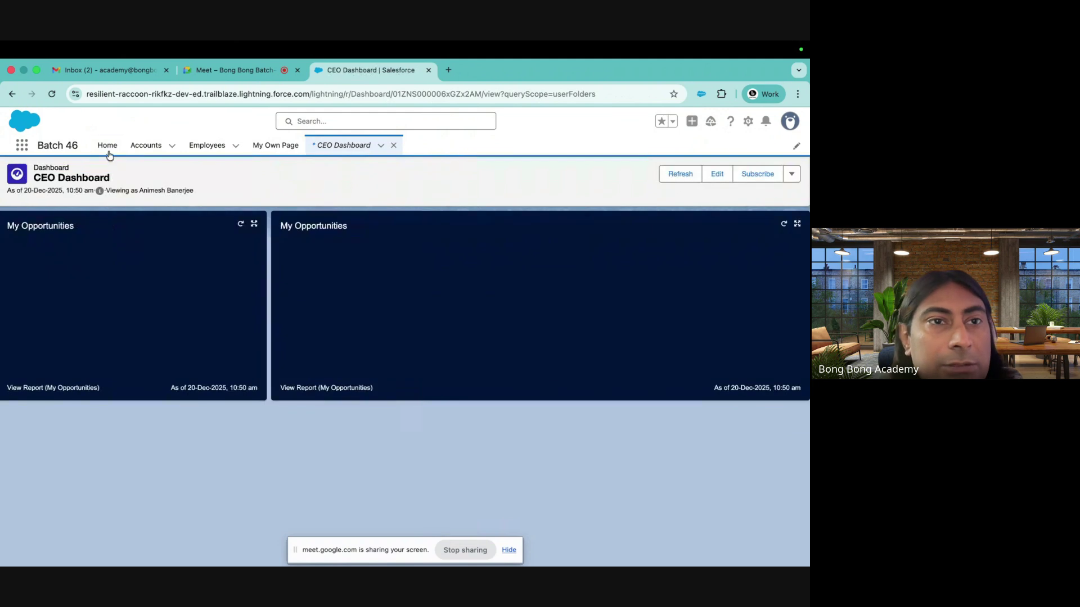
left_click(107, 146)
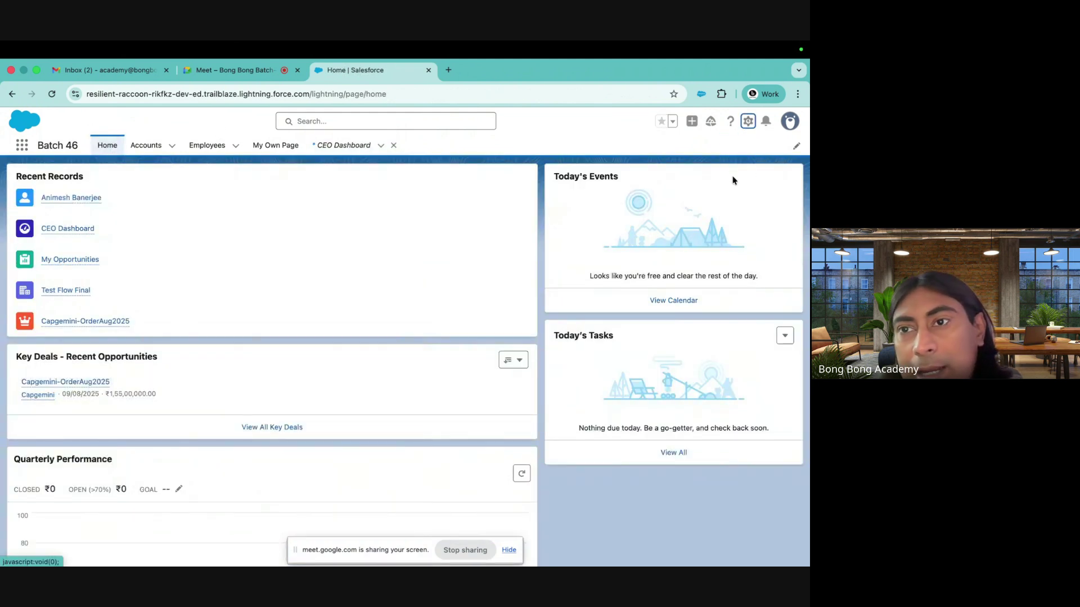
left_click(747, 123)
Add a Dashboard component showing CEO Dashboard to the top of the Home page
left_click(664, 286)
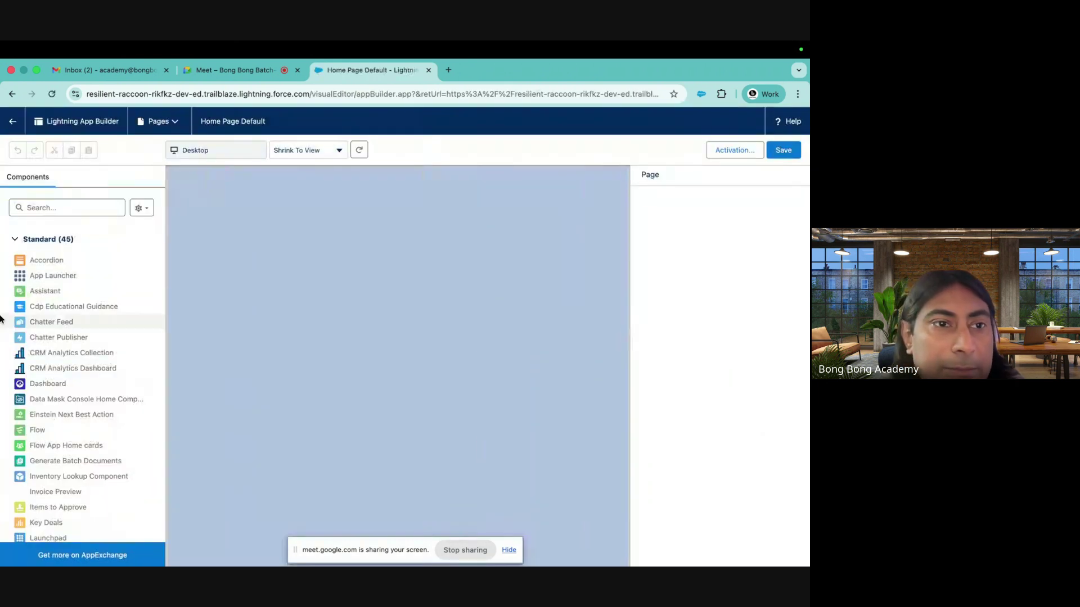
left_click(46, 207)
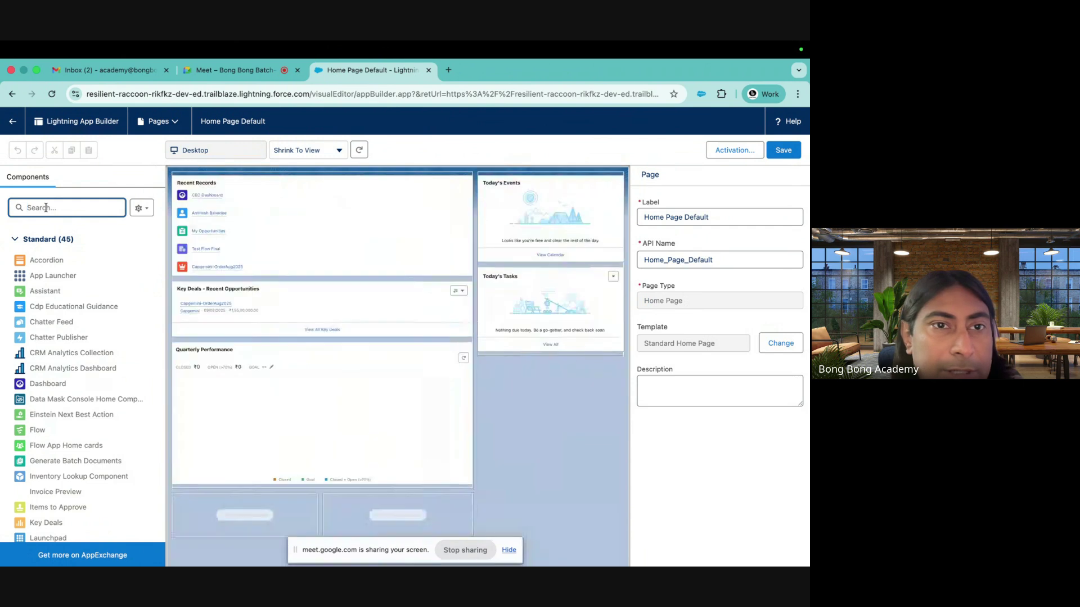
scroll(48, 440, "down", 2)
scroll(48, 440, "up", 2)
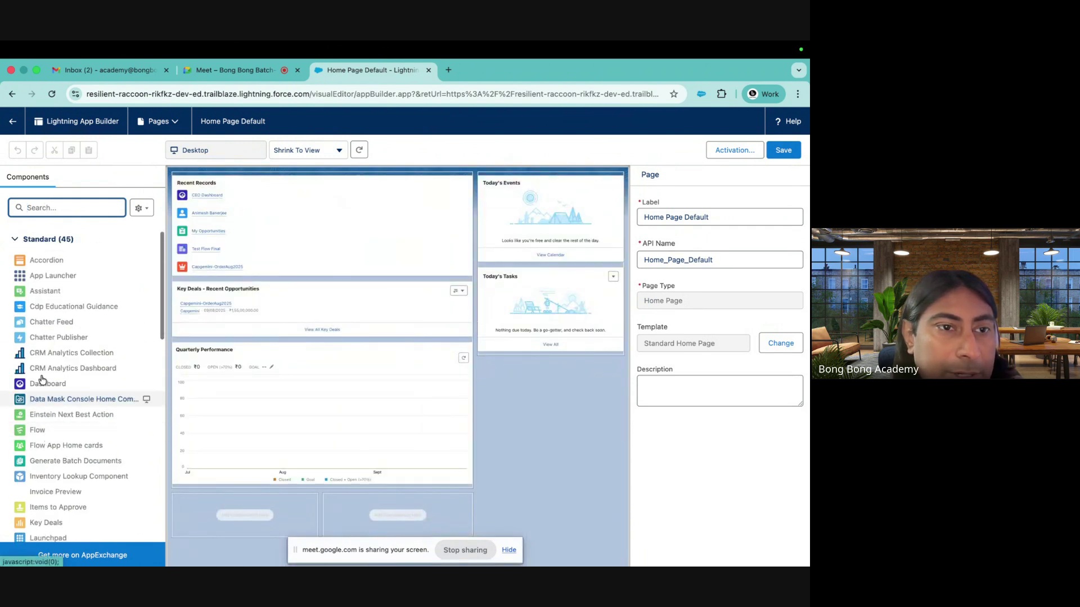
left_click_drag(49, 383, 281, 181)
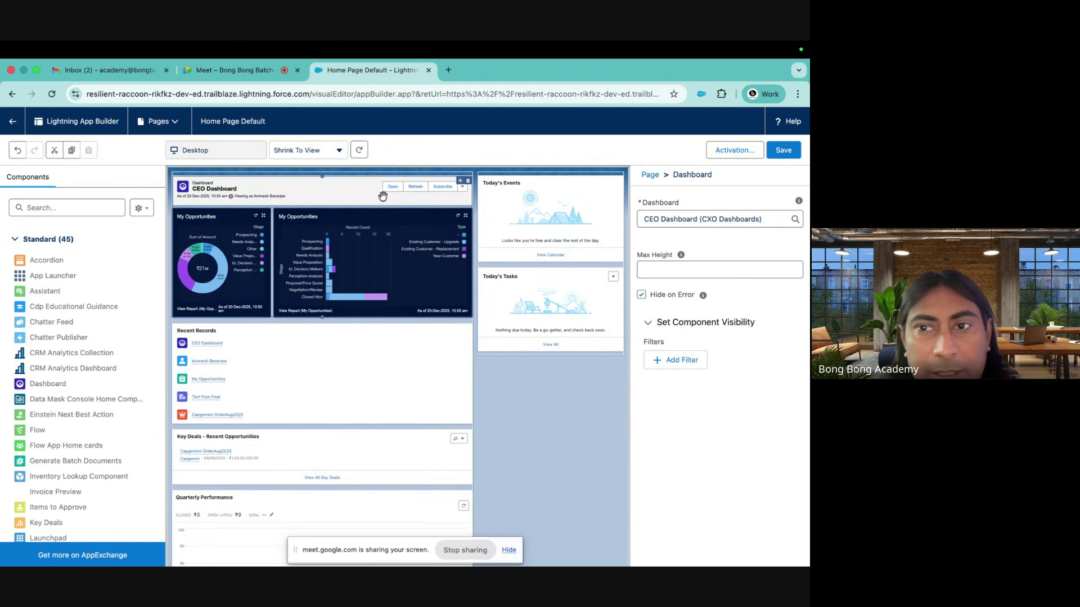
left_click(731, 218)
left_click(686, 248)
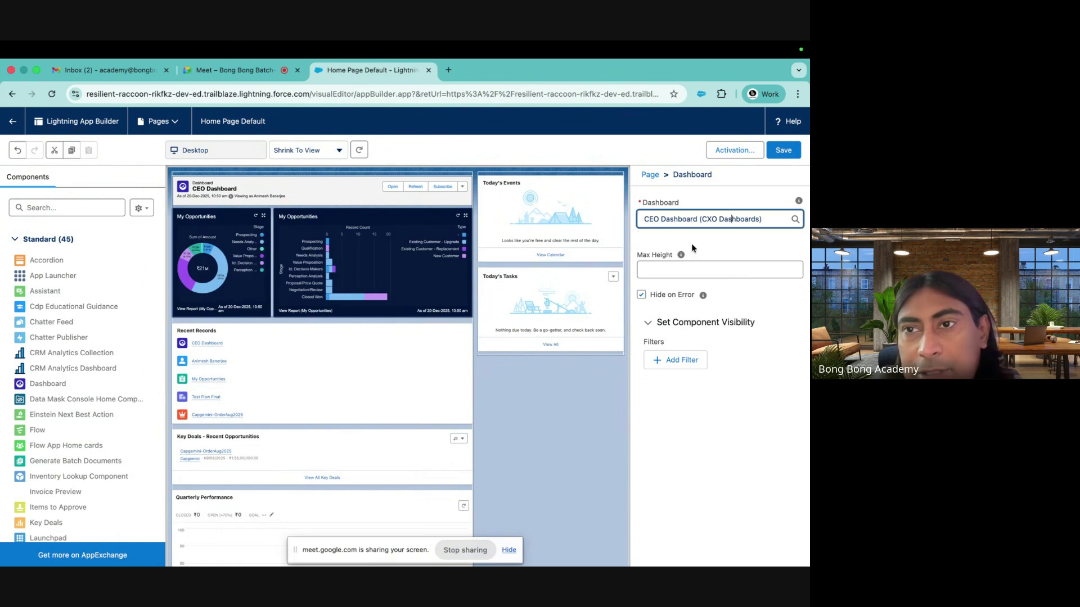
Save the Home page, review its org-default activation, and return to Home
left_click(784, 153)
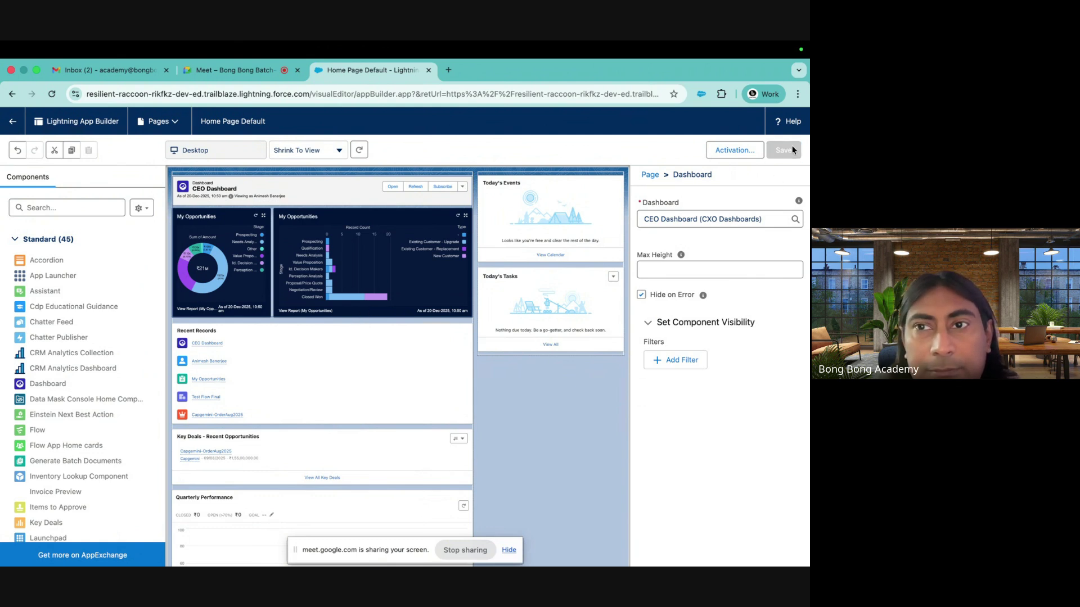
left_click(723, 153)
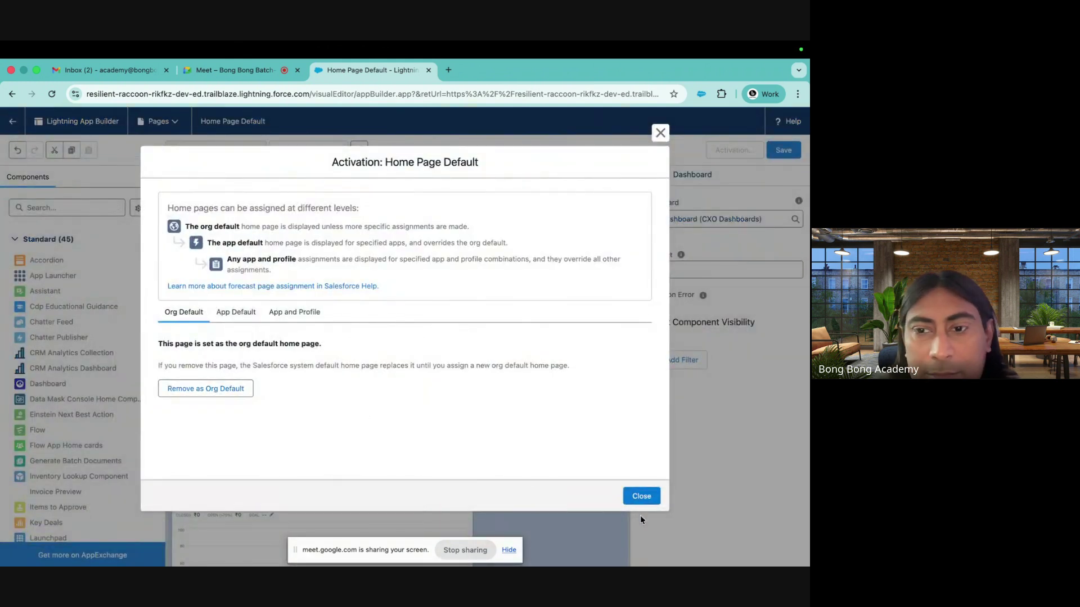
left_click(646, 497)
left_click(13, 120)
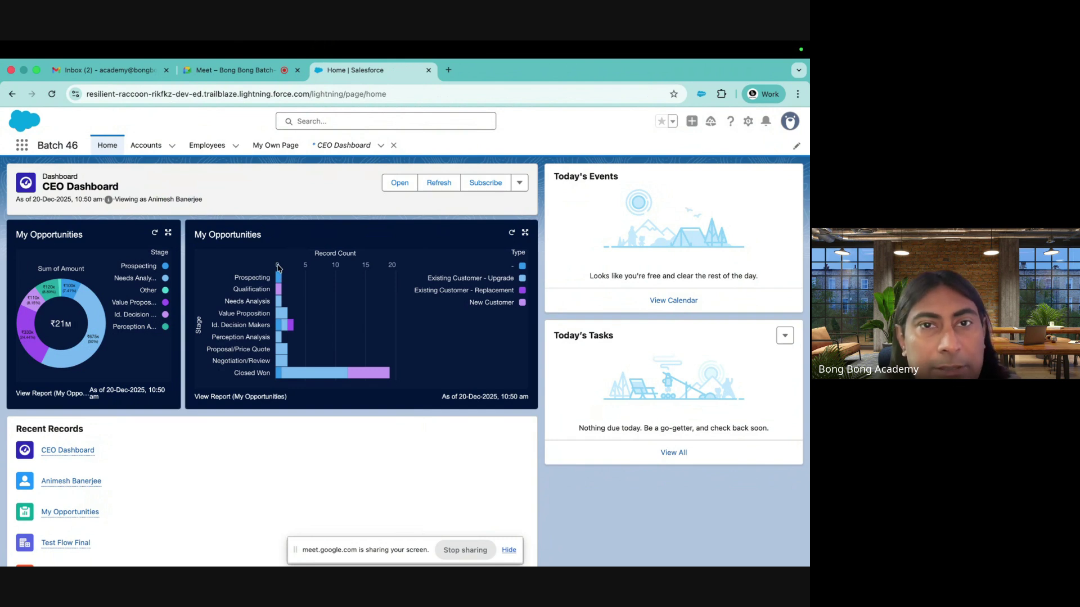
Open the CEO Dashboard from the Recent dashboards list and review its viewed-as note
left_click(340, 145)
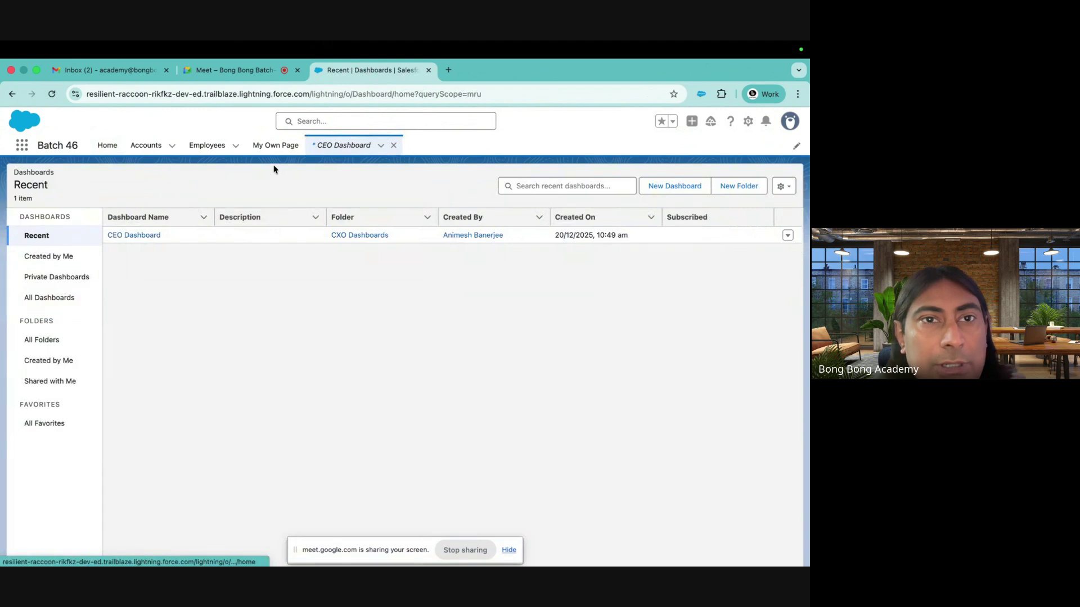
left_click(138, 235)
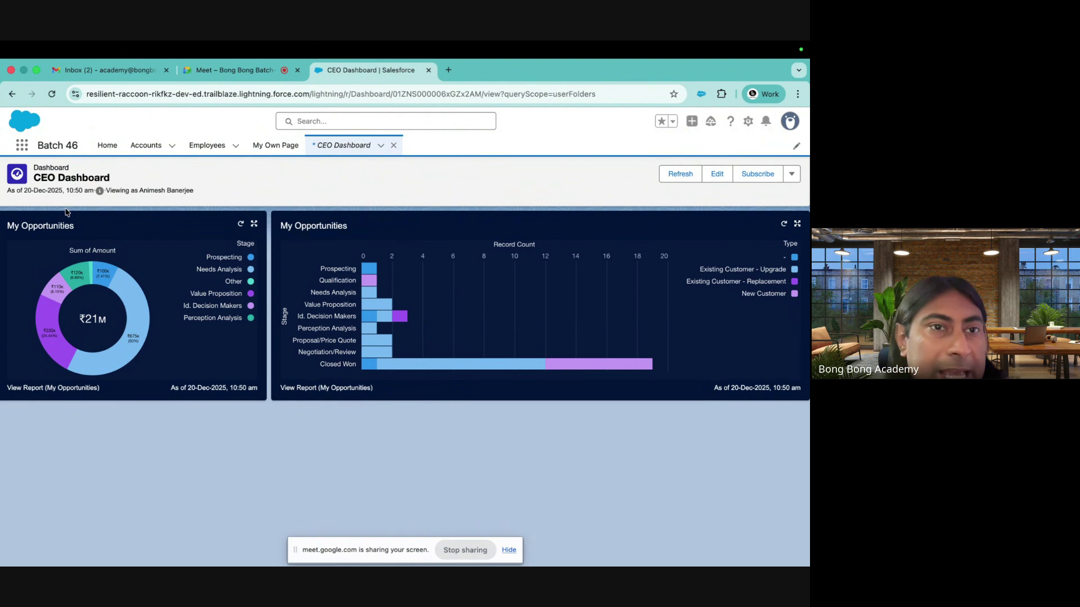
left_click_drag(113, 192, 243, 203)
left_click(116, 198)
left_click_drag(105, 190, 212, 187)
left_click(208, 187)
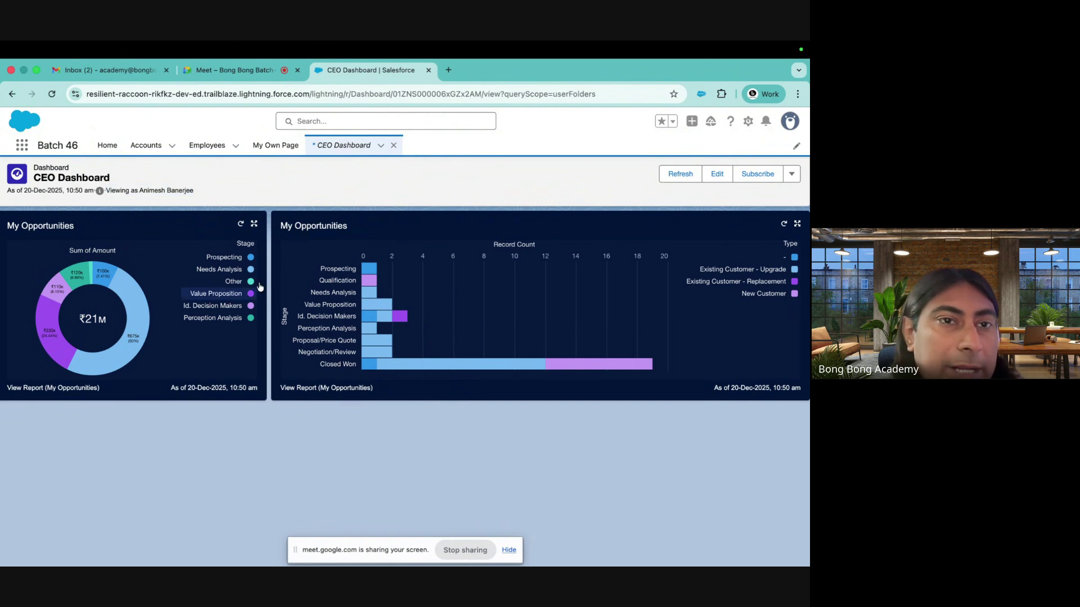
left_click_drag(106, 190, 214, 195)
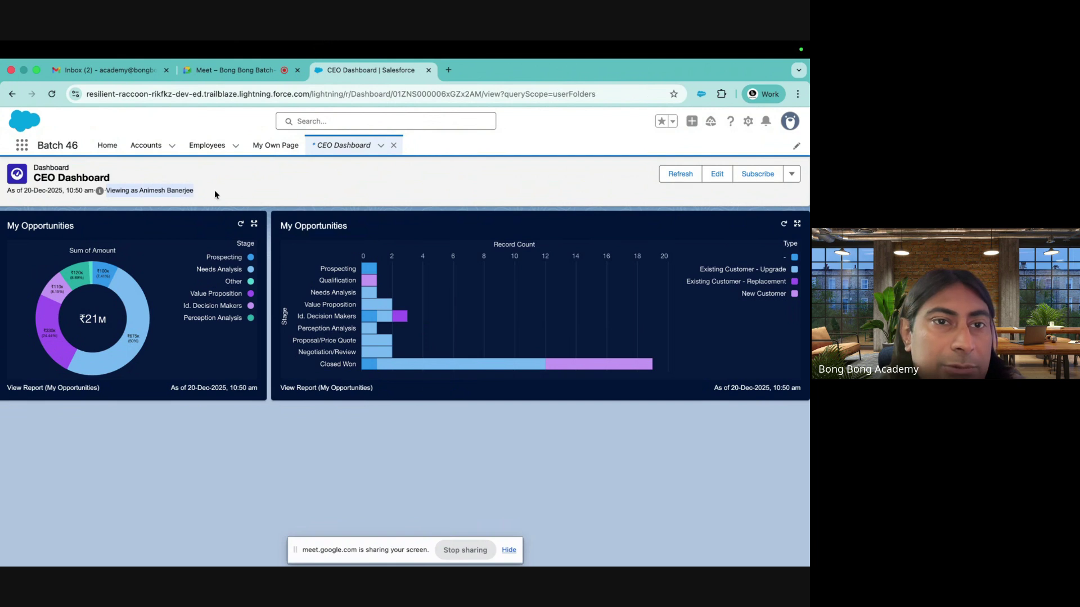
left_click(215, 193)
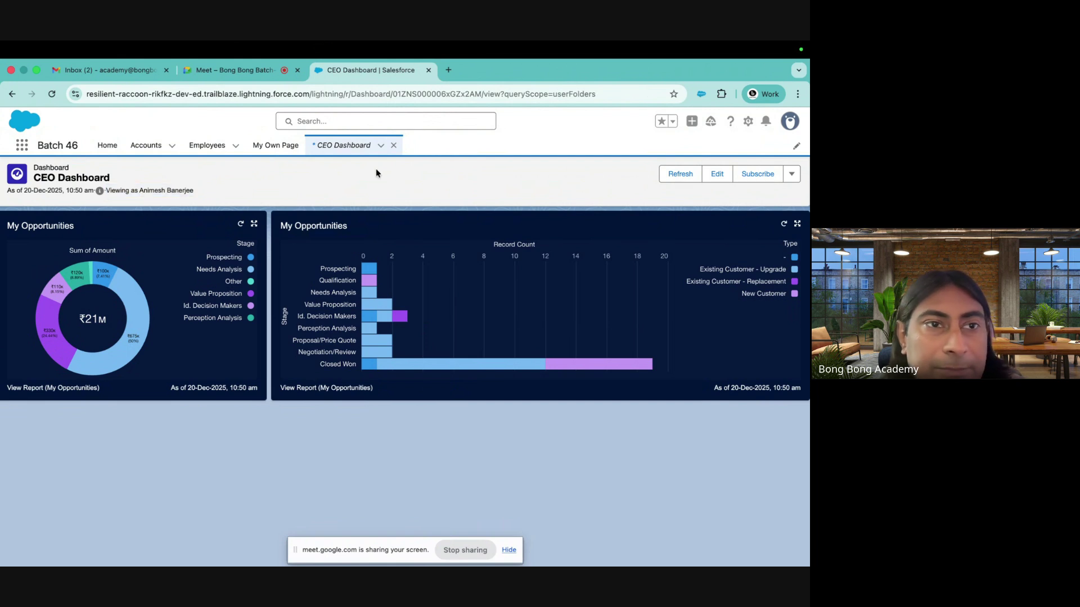
Check the dashboard's actions menu, then switch the CEO Dashboard into edit mode
left_click(792, 175)
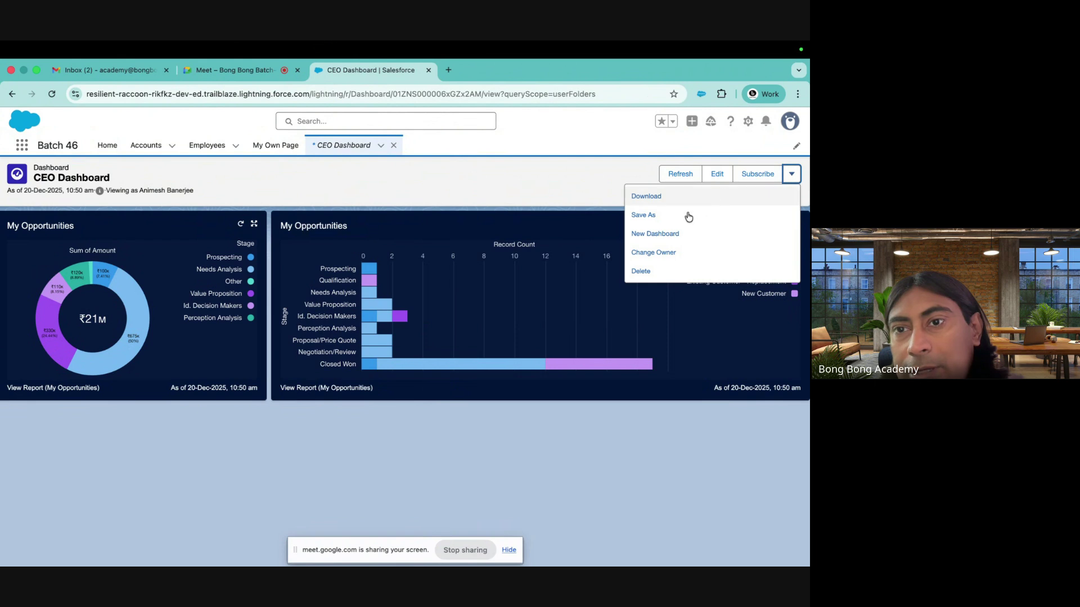
left_click(598, 177)
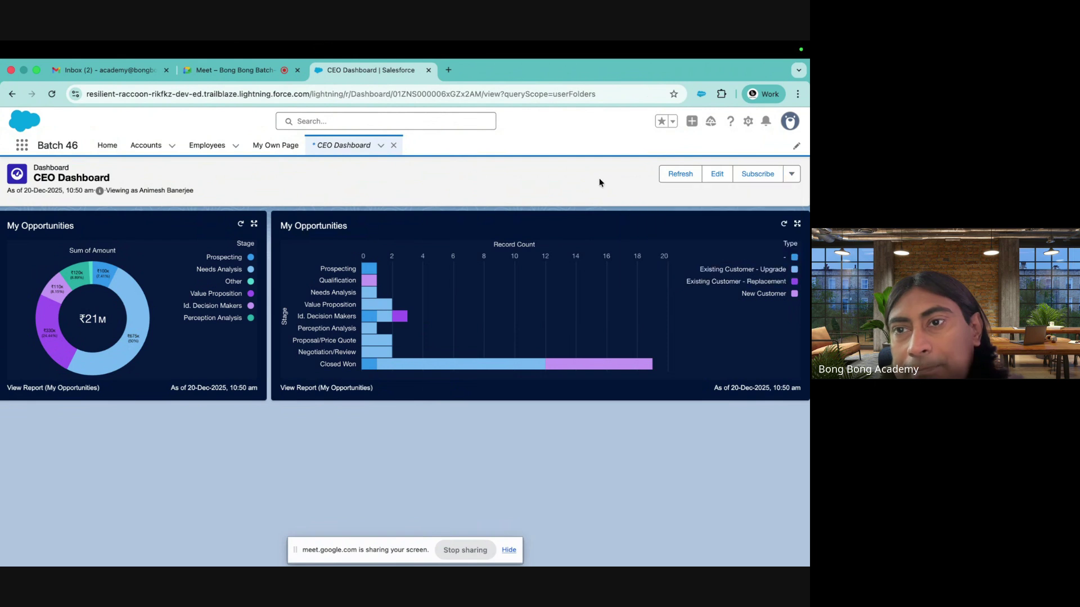
left_click(720, 179)
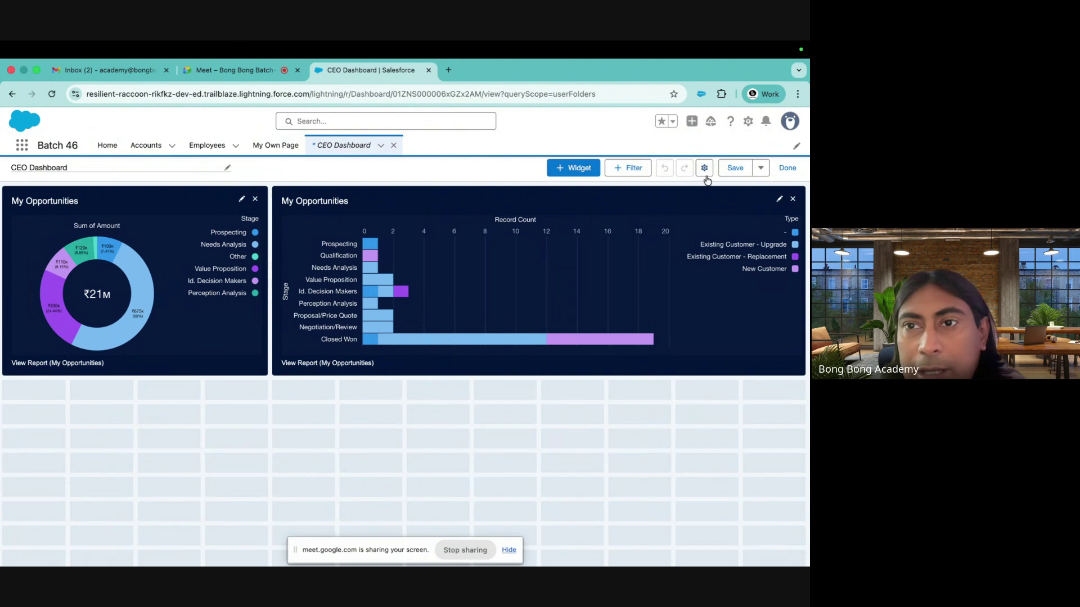
left_click(705, 168)
left_click(269, 413)
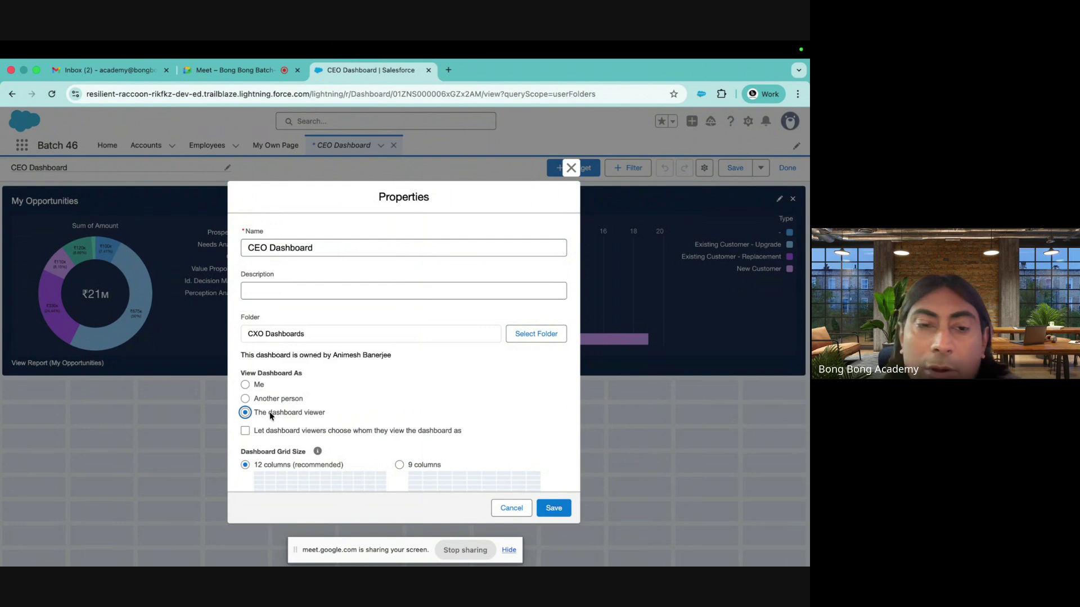
left_click(245, 431)
scroll(339, 411, "down", 3)
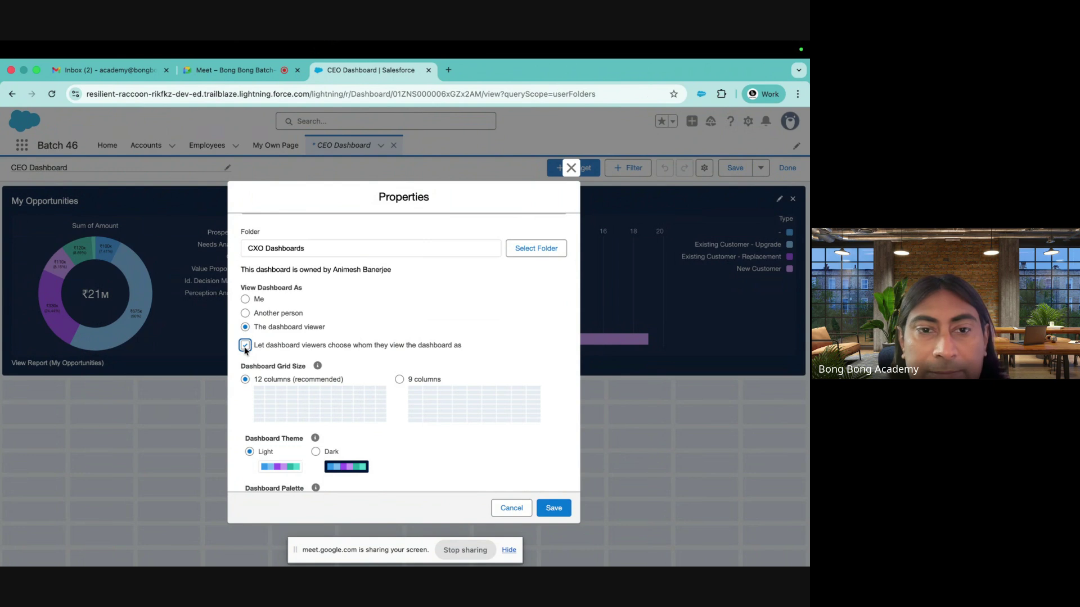
left_click_drag(253, 348, 525, 349)
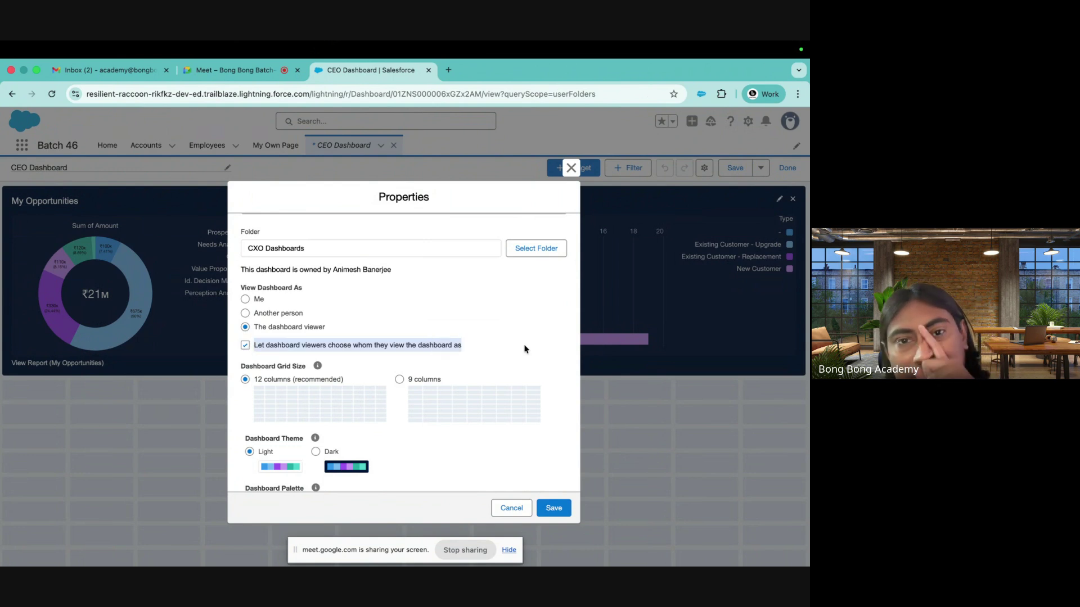
Discard the property changes and show all folders in Dashboards, found via App Launcher search 'das'
left_click(570, 167)
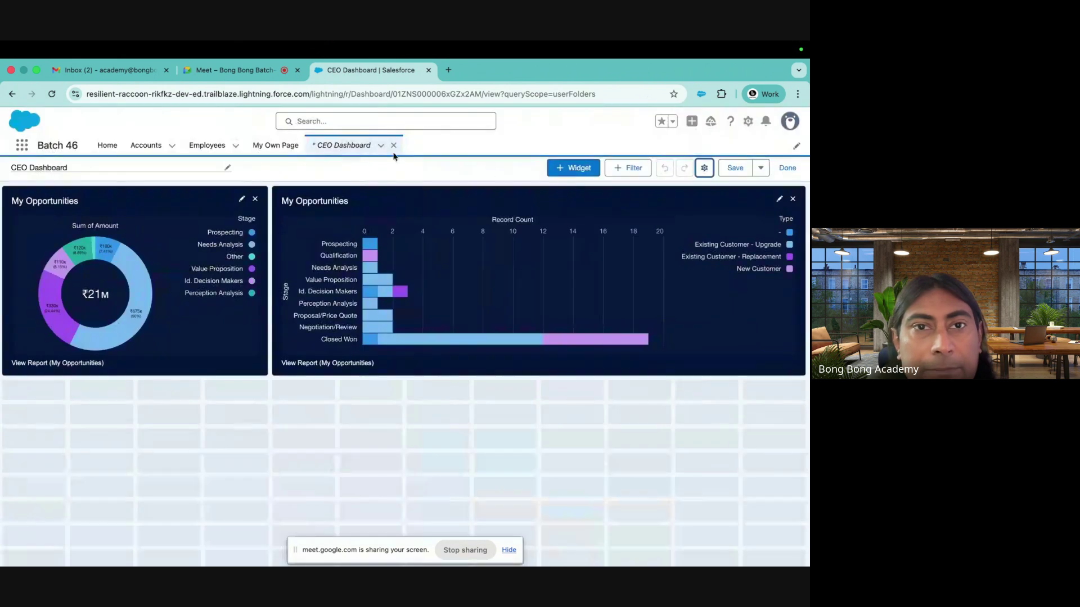
left_click(23, 148)
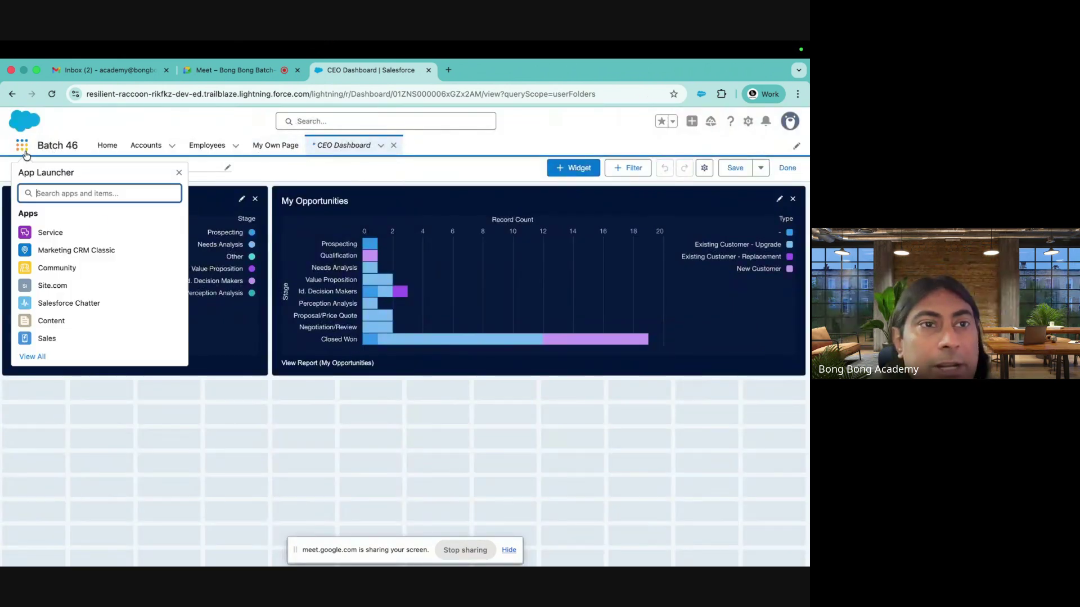
type("das")
left_click(38, 262)
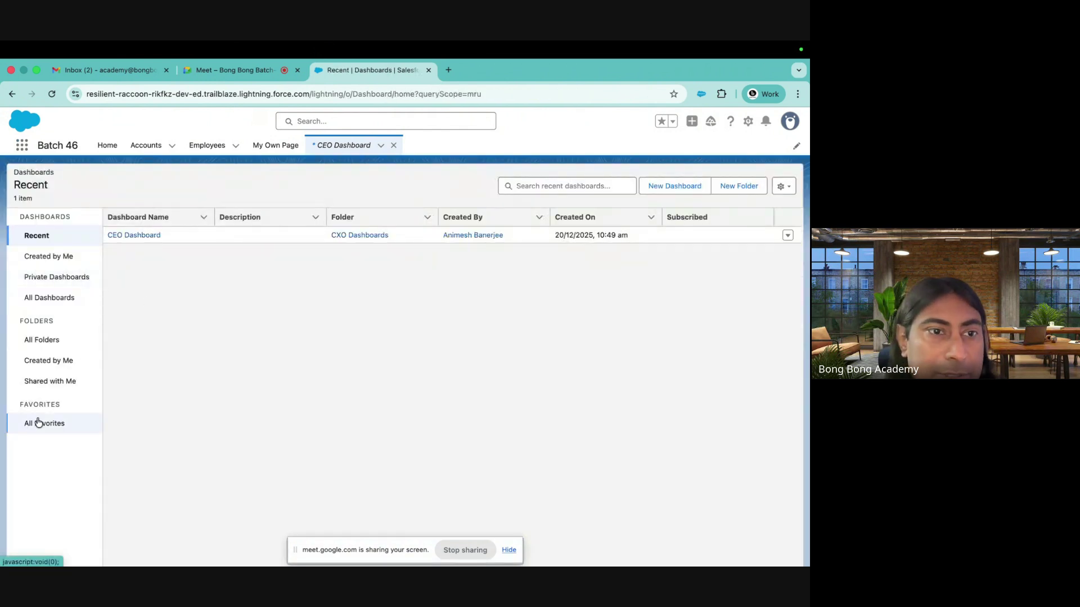
left_click(42, 341)
Inspect the CXO Dashboards folder and CEO Dashboard action menus, then return to All Folders
left_click(788, 235)
left_click(759, 278)
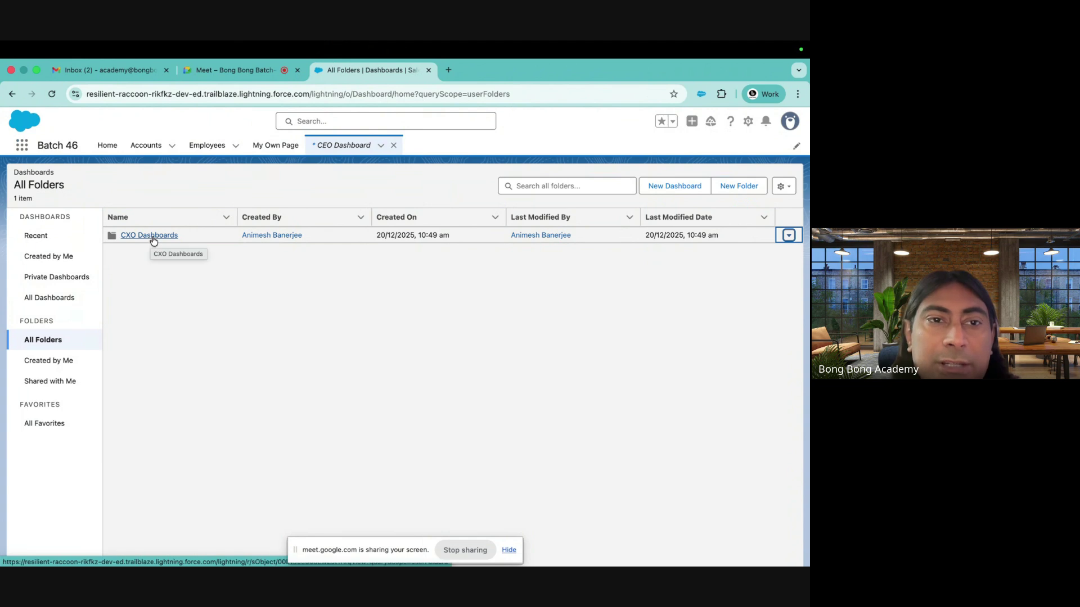
left_click(788, 235)
left_click(752, 281)
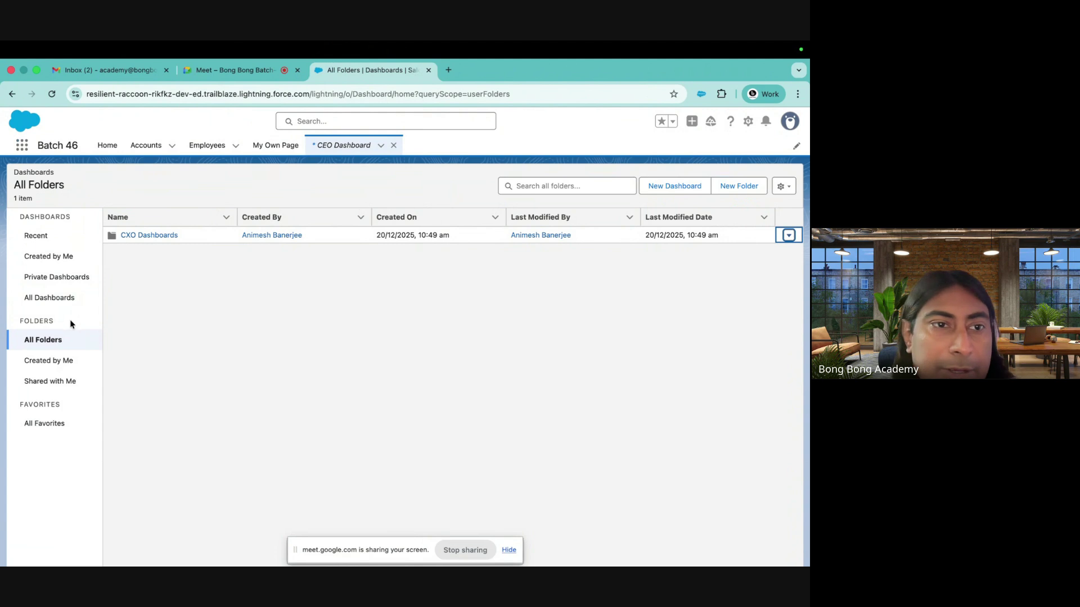
left_click(45, 294)
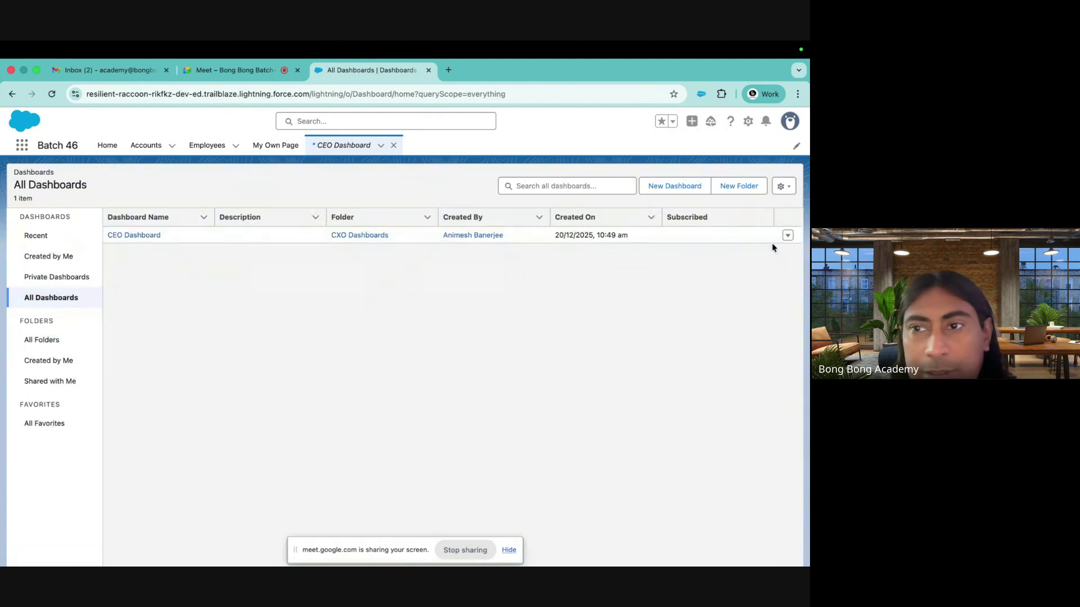
left_click(788, 236)
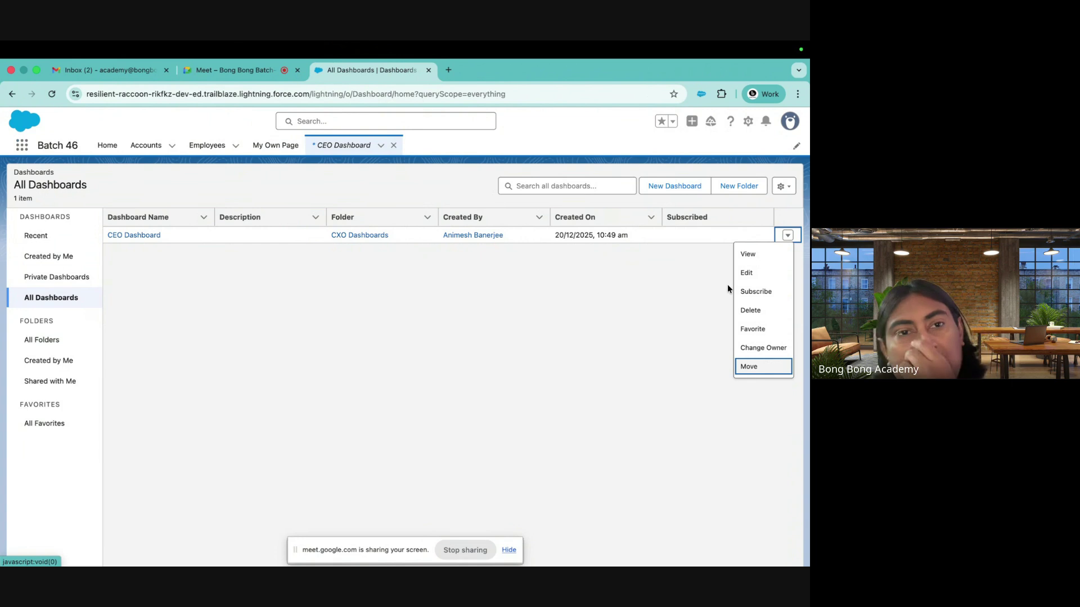
left_click(664, 319)
left_click(45, 340)
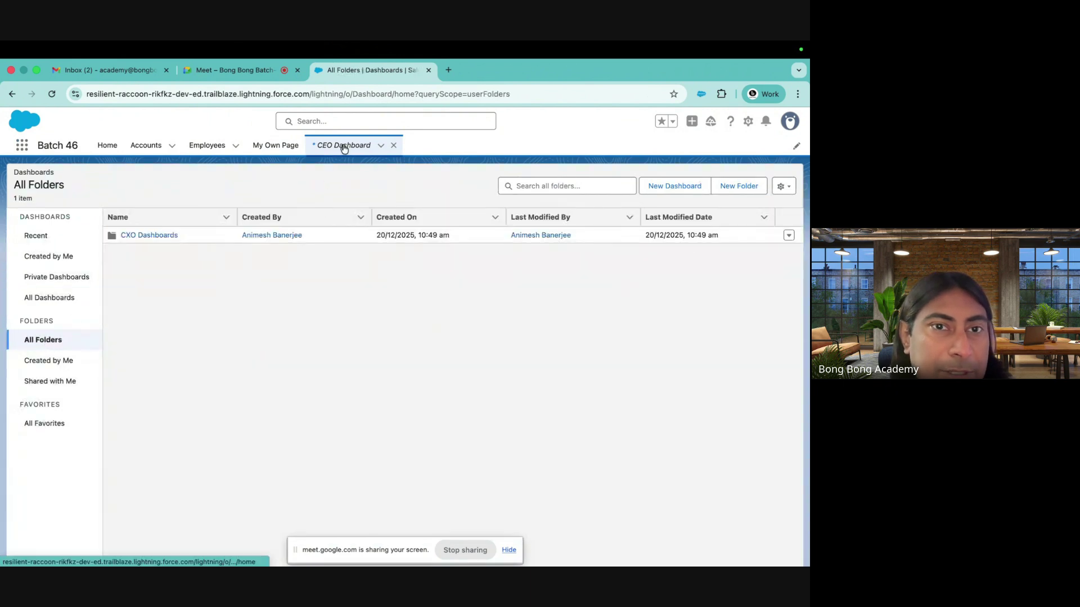
Share the CXO Dashboards folder with Integration User at View access, then close the dialog
left_click(151, 235)
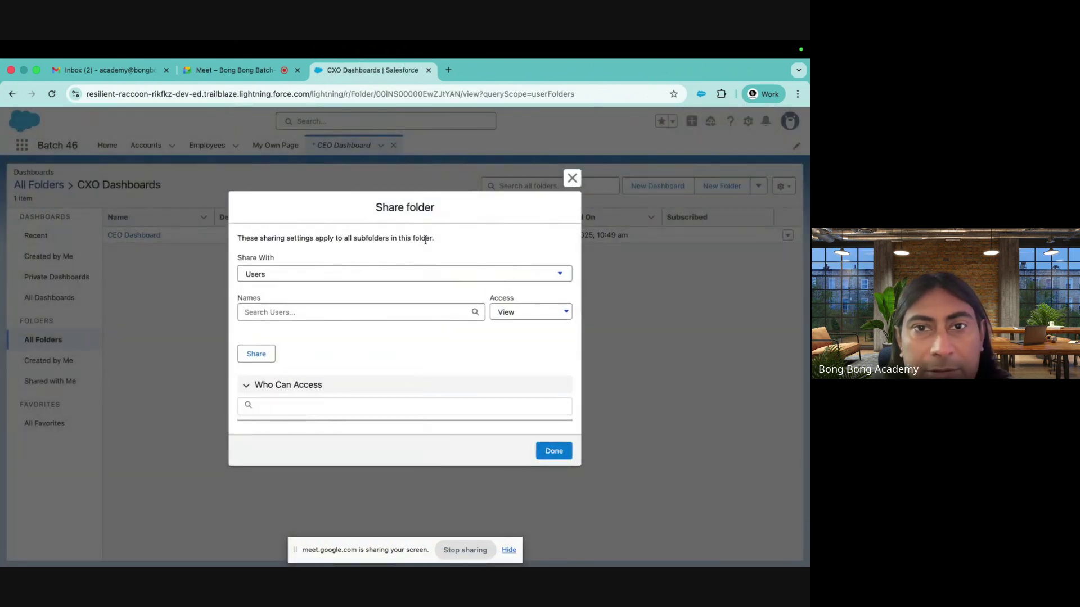
left_click(245, 312)
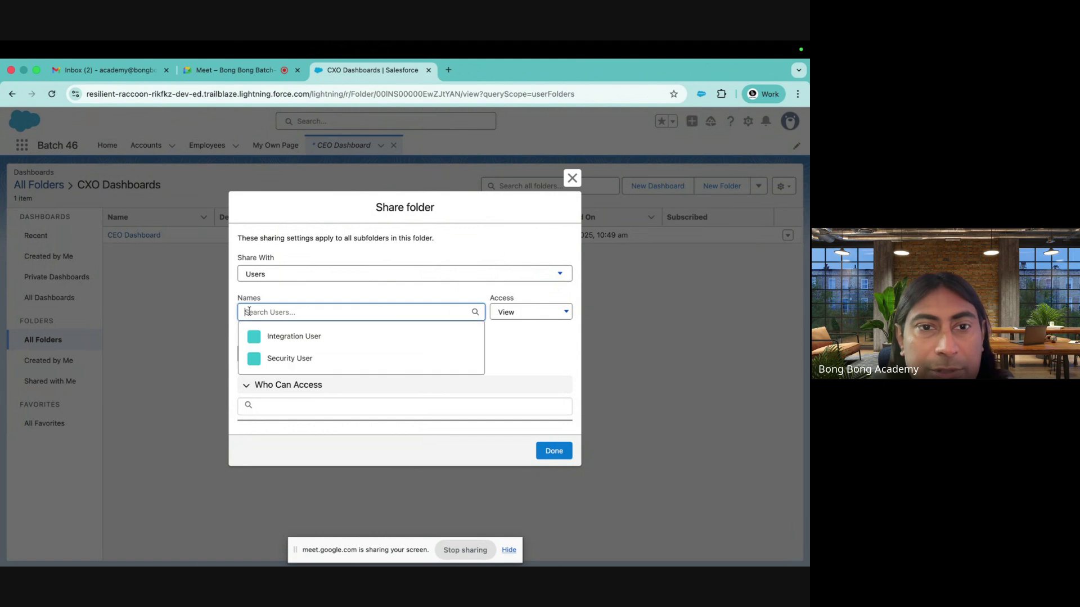
left_click(276, 336)
left_click(516, 306)
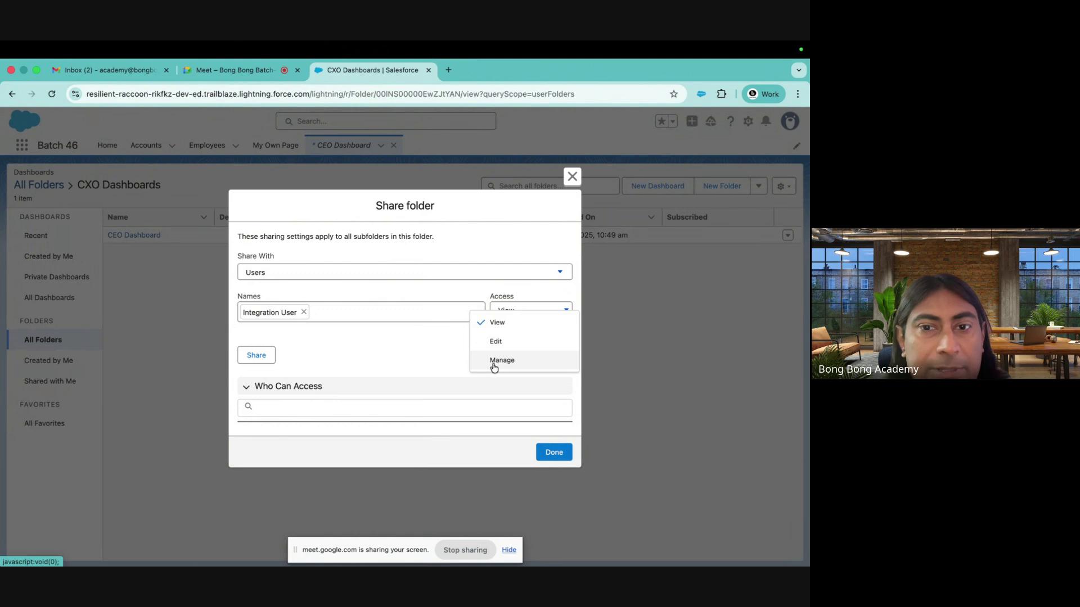
left_click(382, 363)
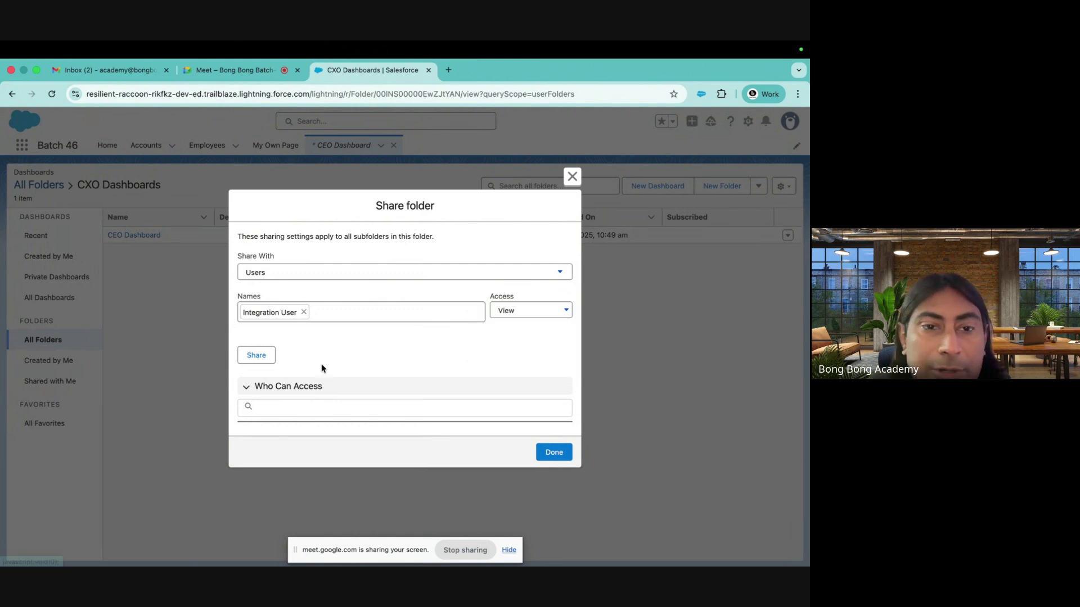
left_click(268, 356)
scroll(288, 423, "down", 1)
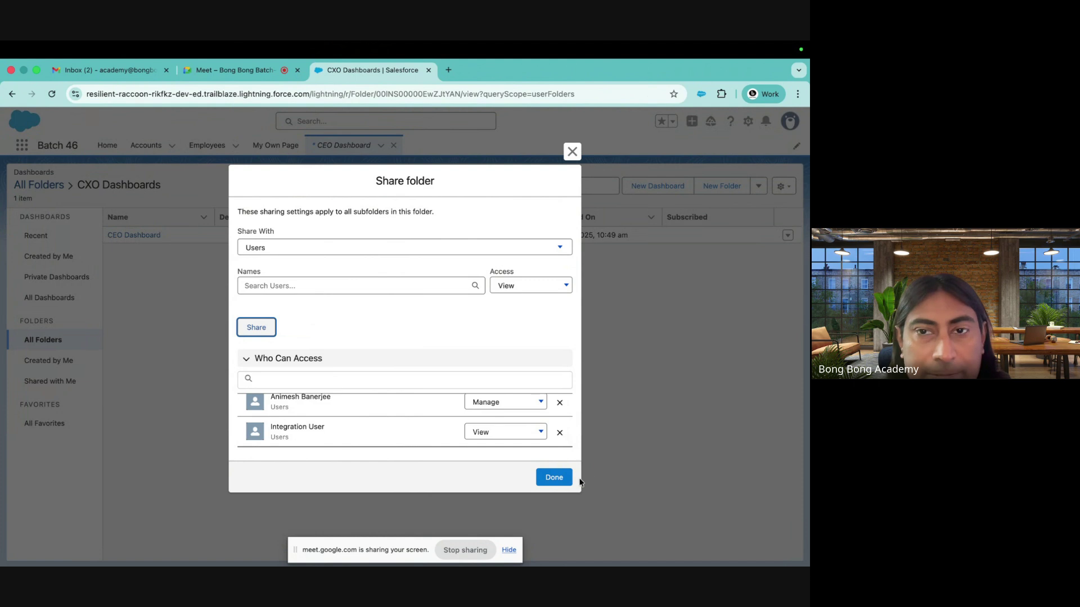
left_click(572, 151)
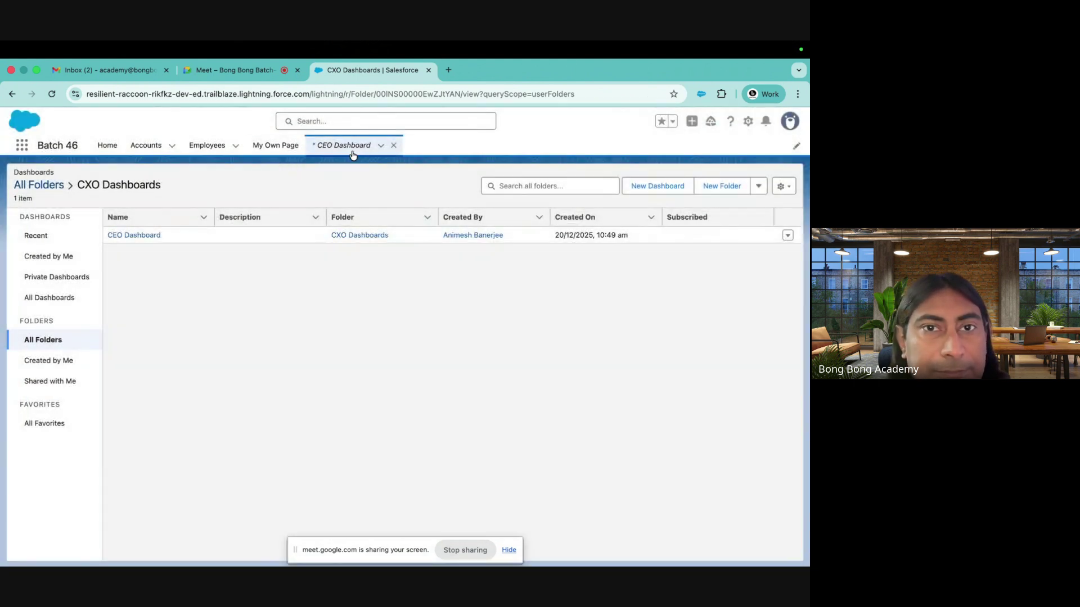
Close the old CEO Dashboard tab and reopen CEO Dashboard from the Dashboards list via 'das'
left_click(352, 150)
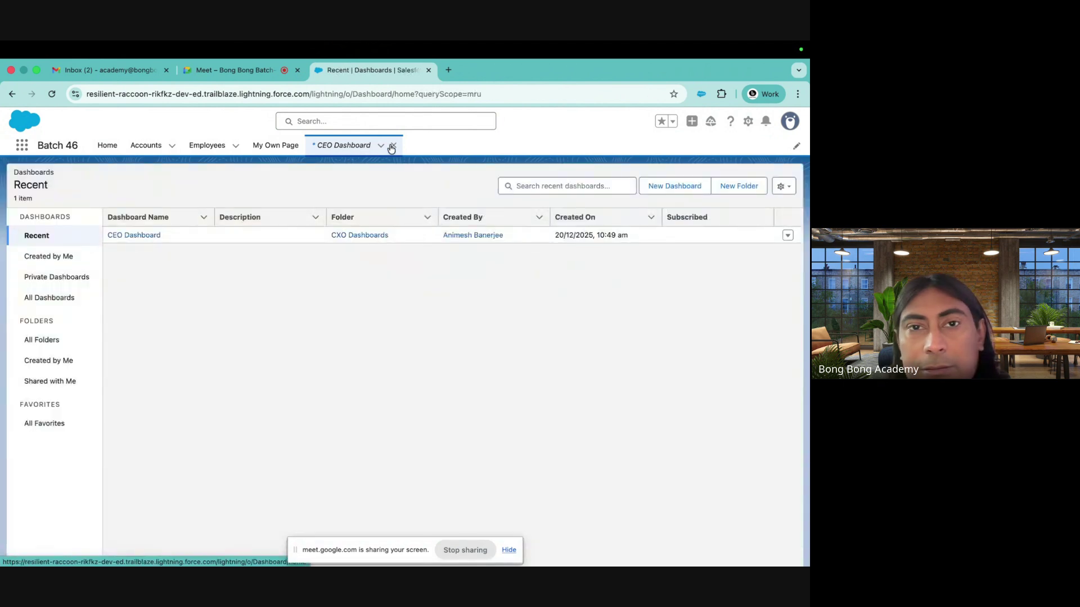
left_click(393, 145)
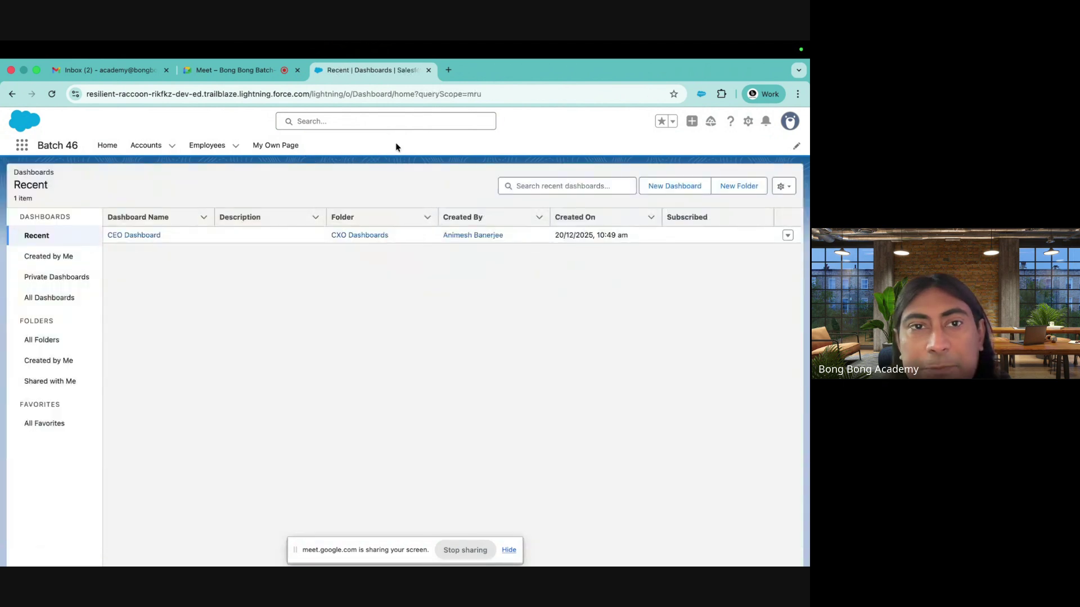
left_click(304, 145)
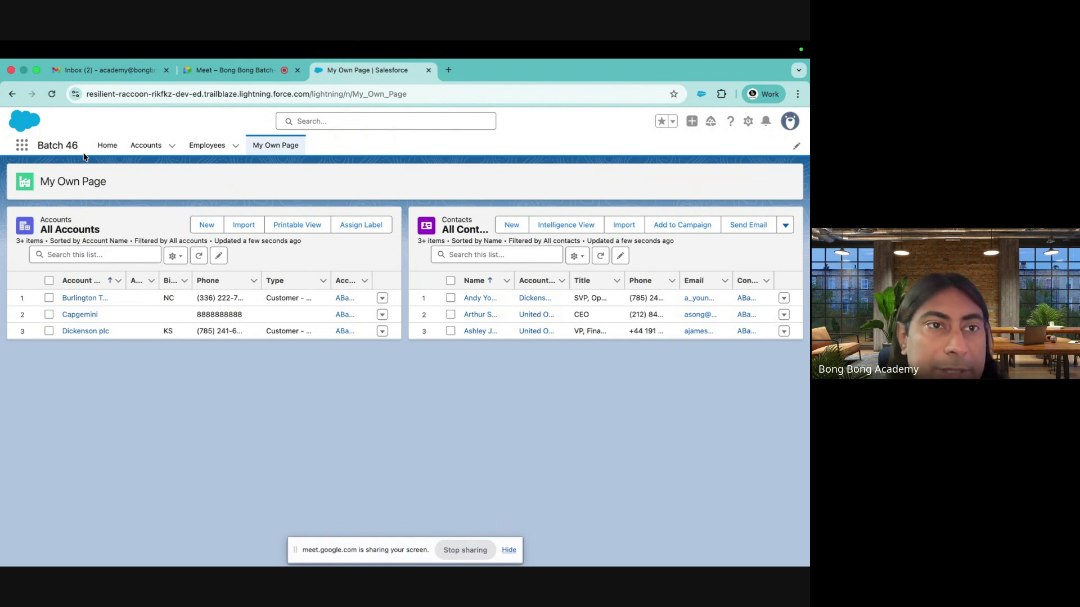
left_click(22, 145)
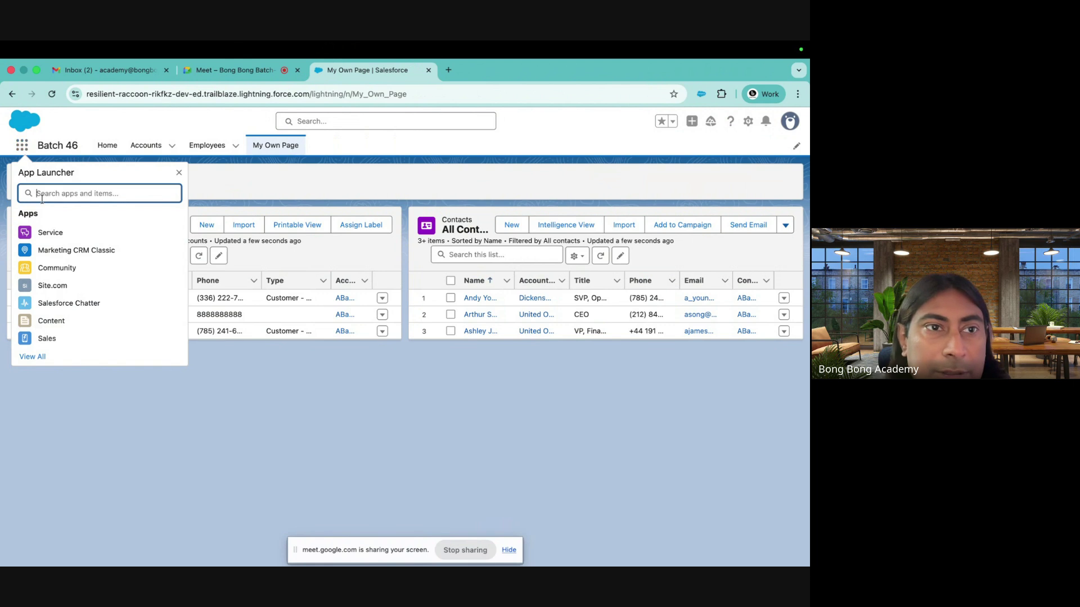
type("das")
left_click(45, 261)
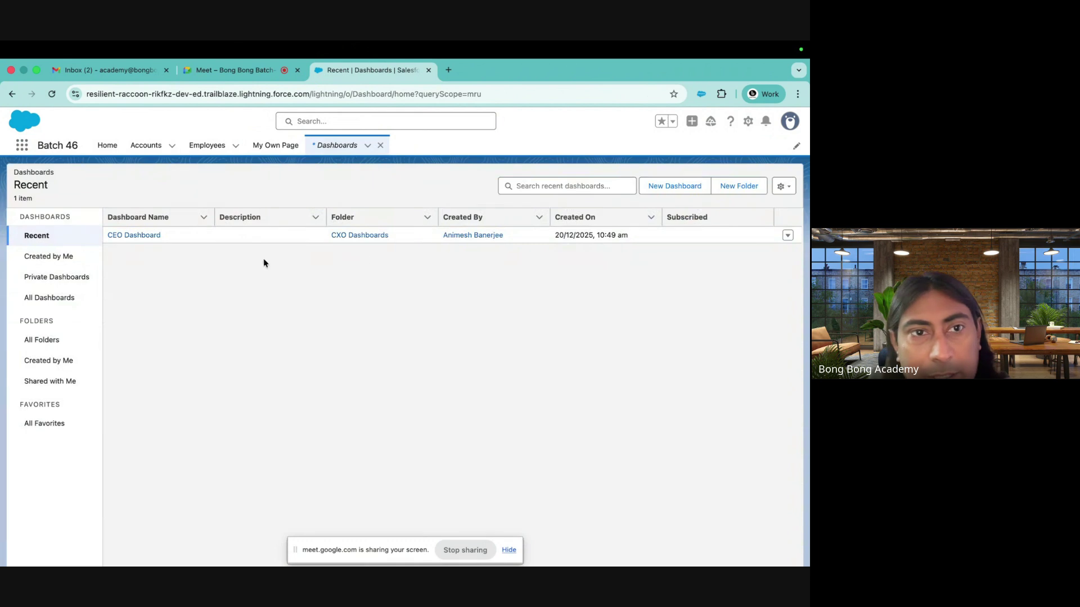
left_click(137, 235)
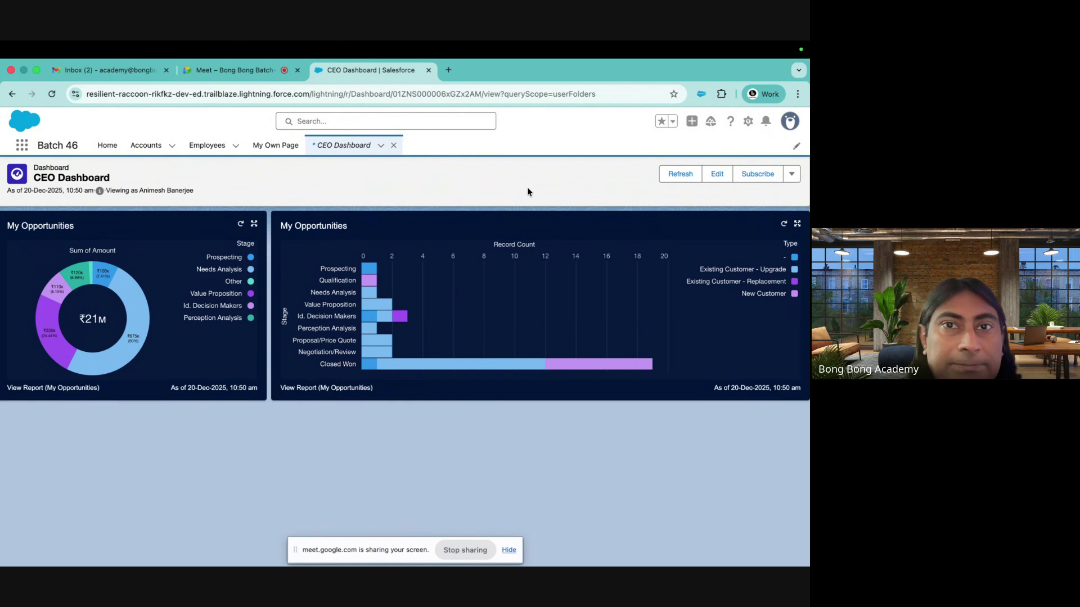
Search for Trailhead in a new tab and launch the Batch 46 org from Hands-On Orgs
left_click(429, 70)
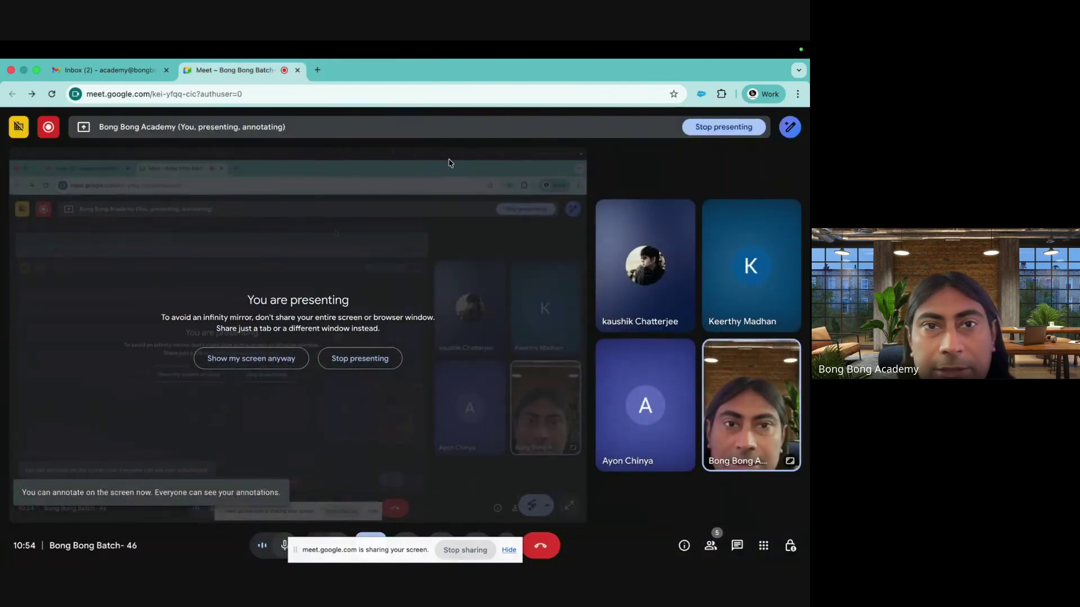
type("trail")
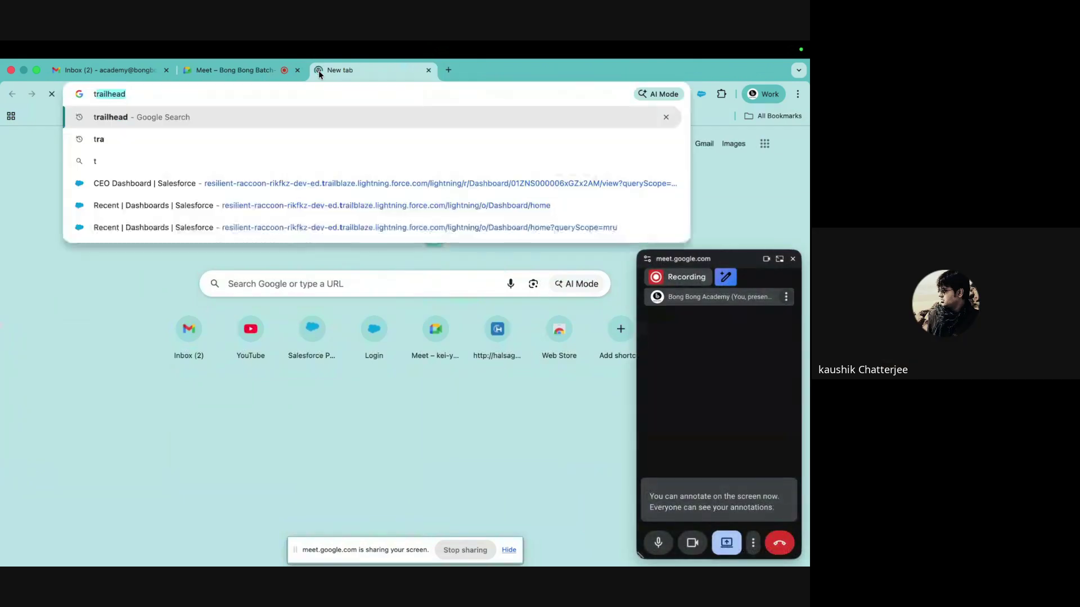
key("Return")
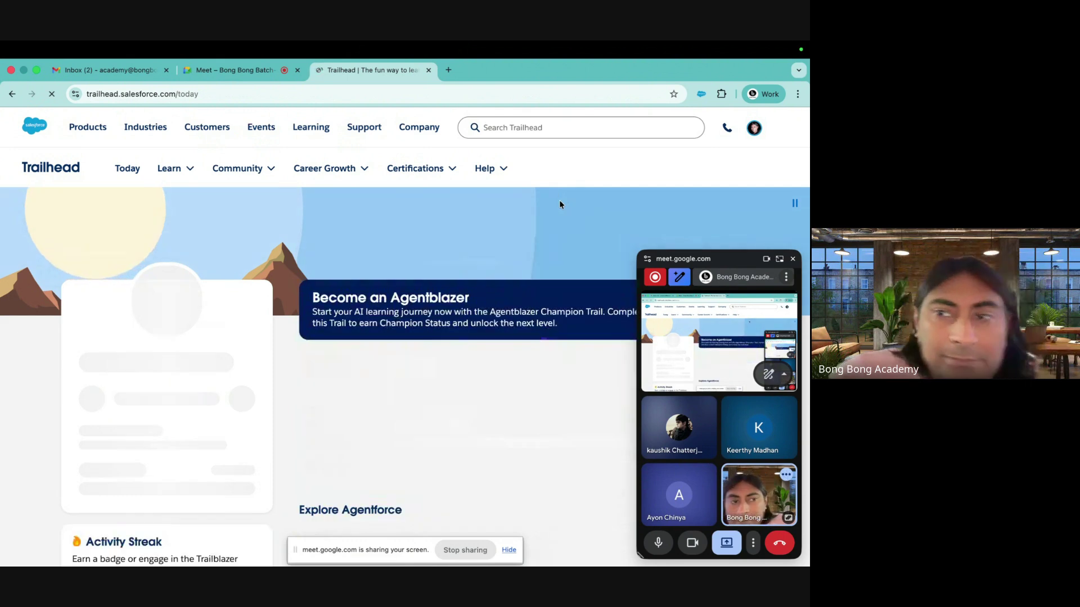
left_click(793, 260)
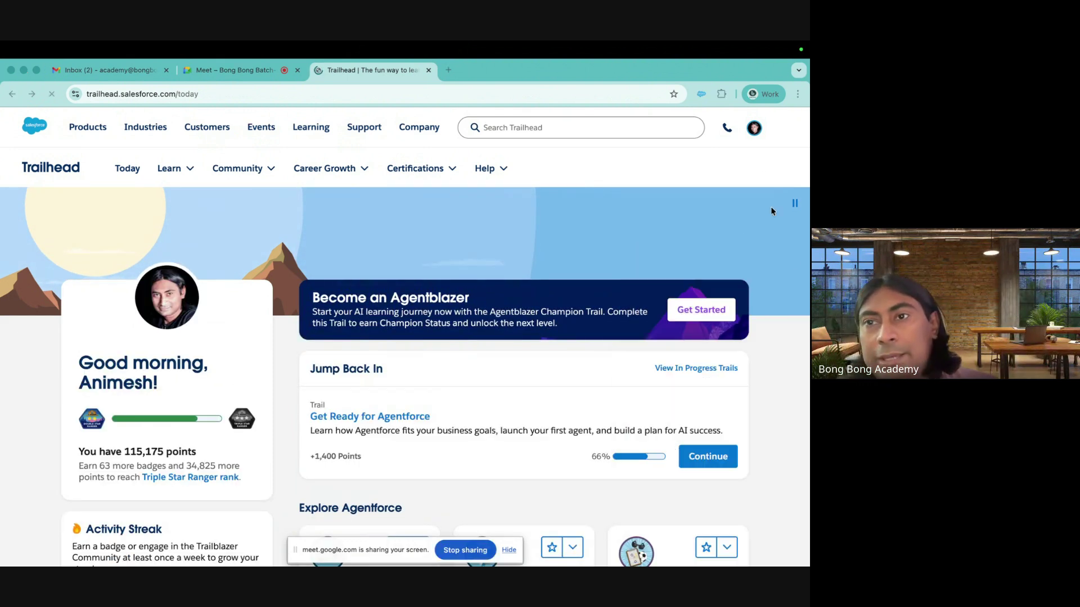
left_click(753, 130)
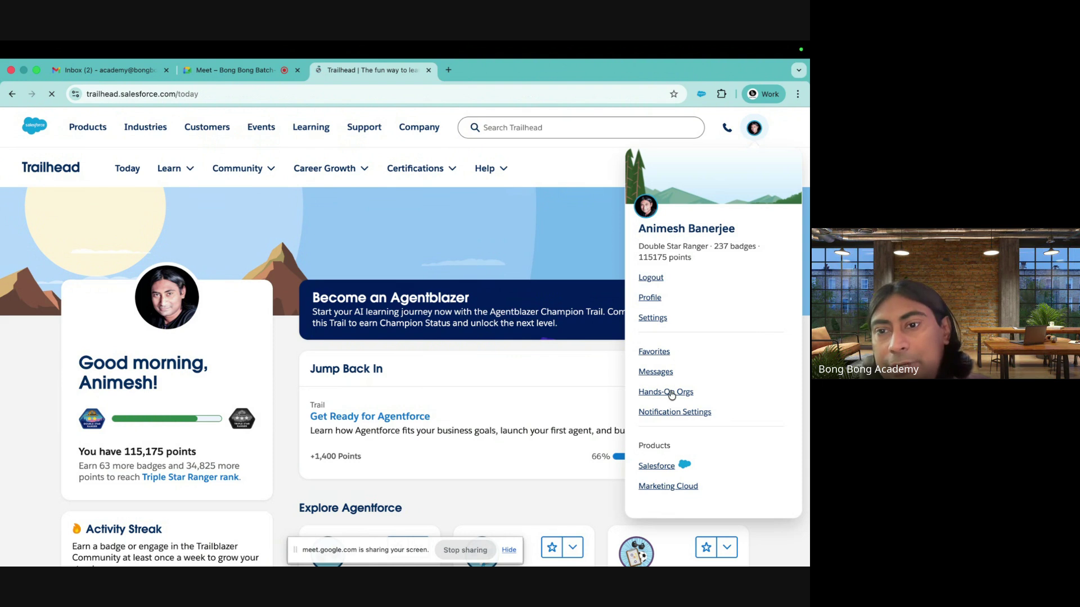
left_click(642, 392)
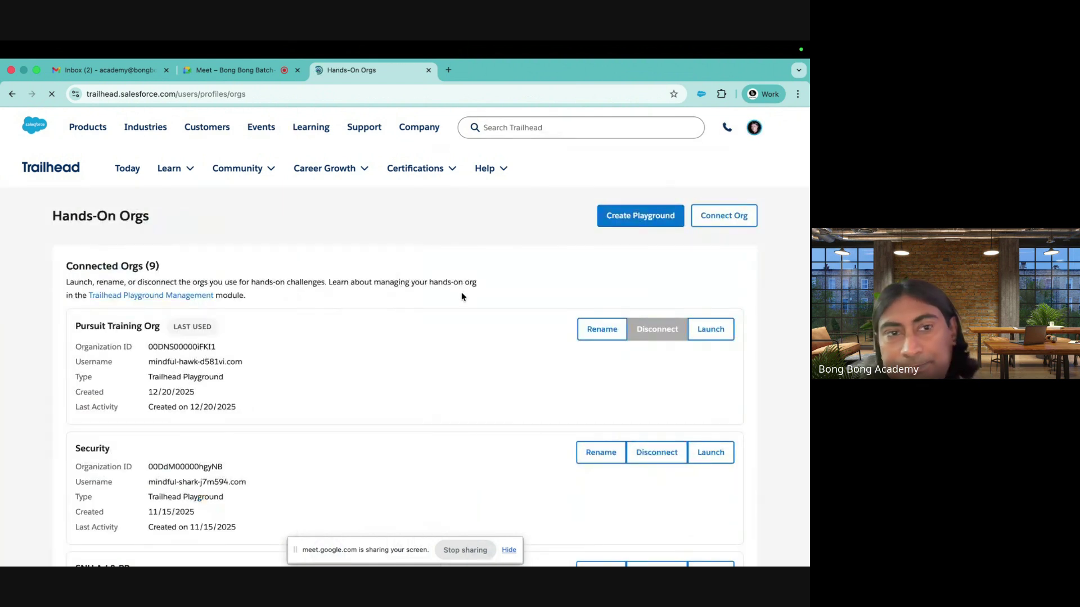
scroll(461, 297, "down", 6)
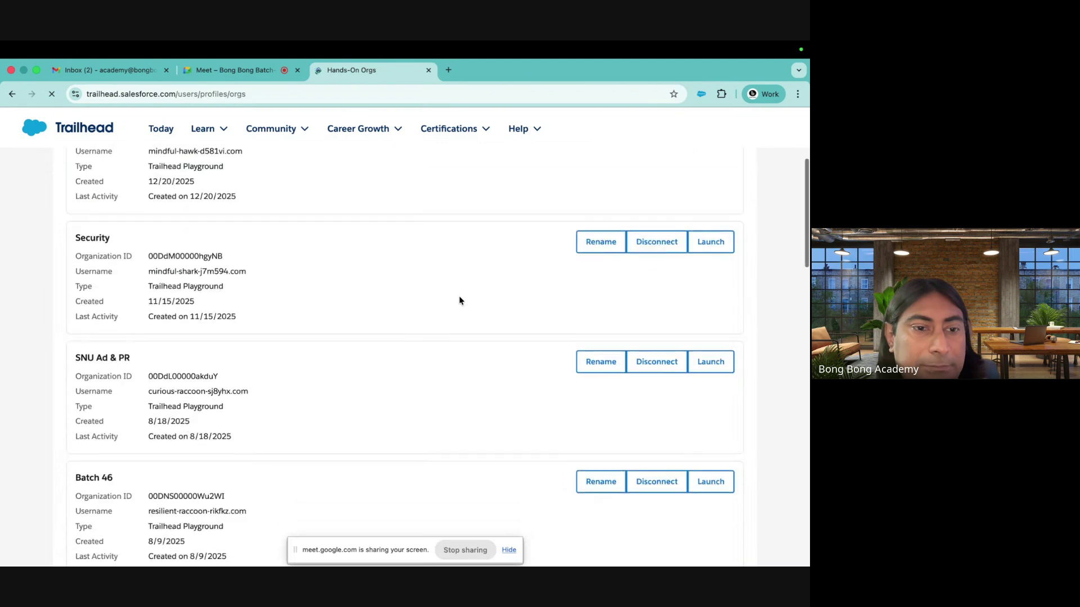
left_click(719, 332)
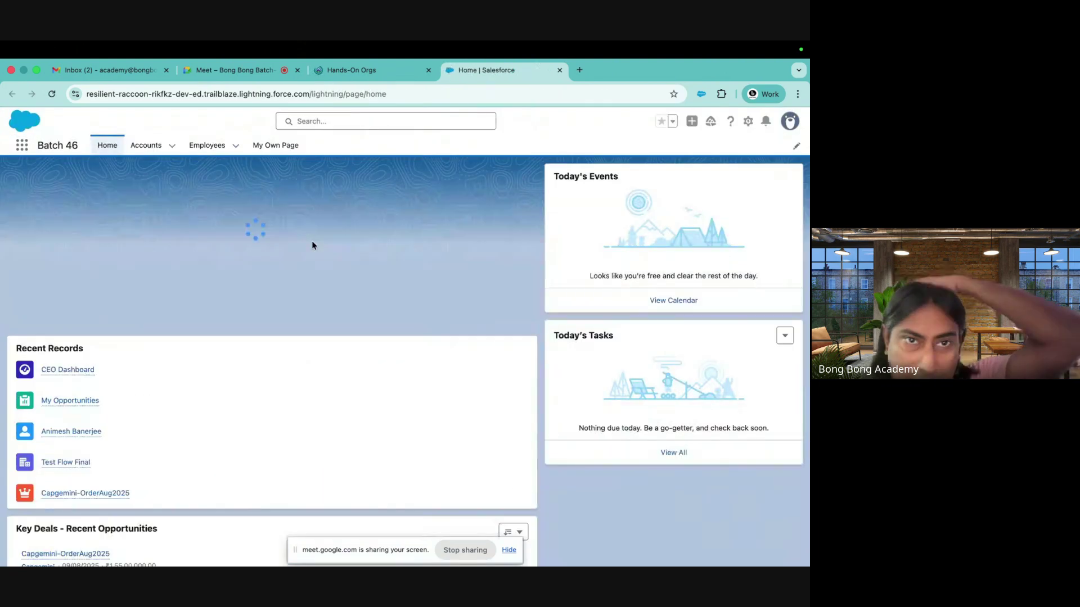
Switch to the Sales app, go to the Leads tab, and bring up the New Lead form
left_click(22, 147)
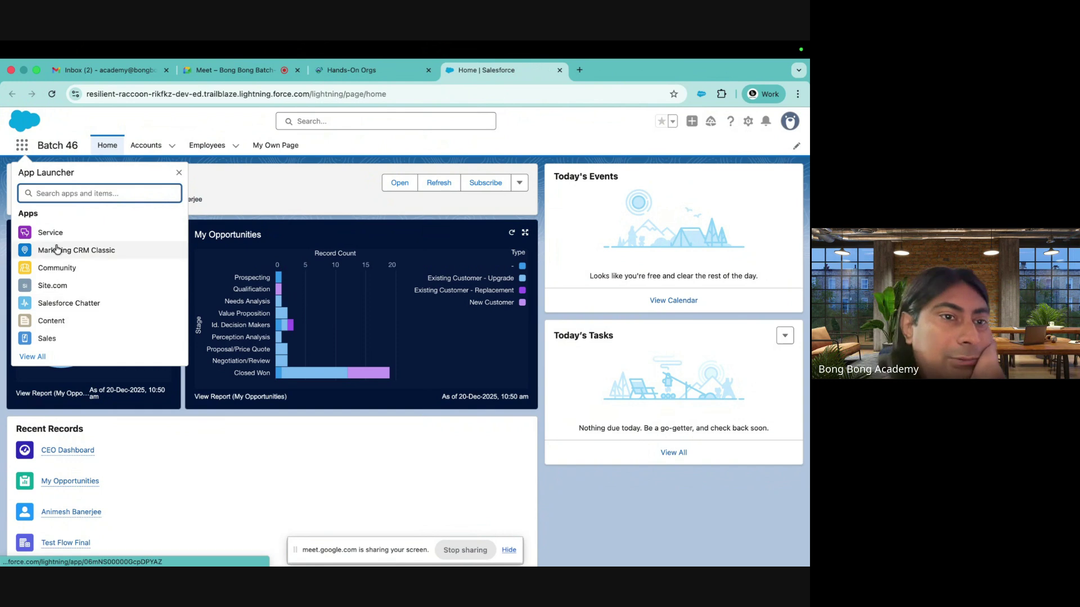
left_click(46, 339)
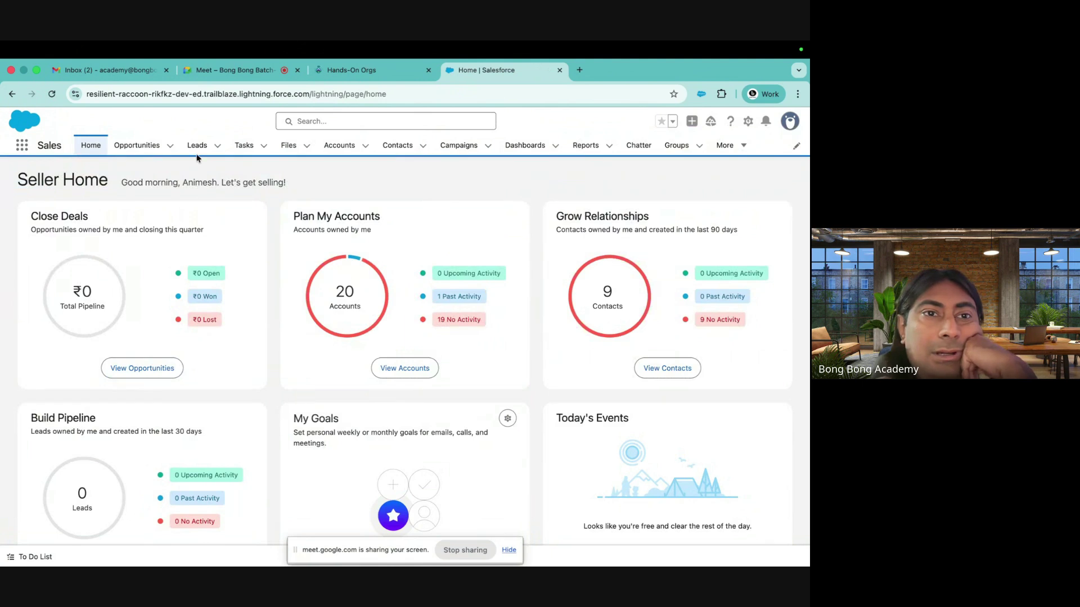
left_click(197, 145)
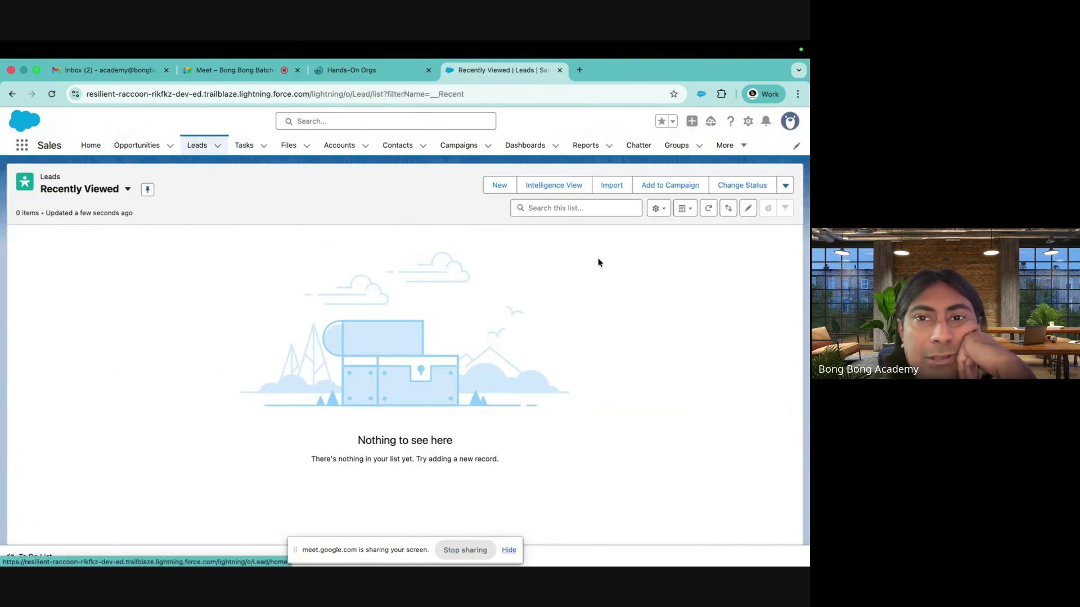
left_click(495, 186)
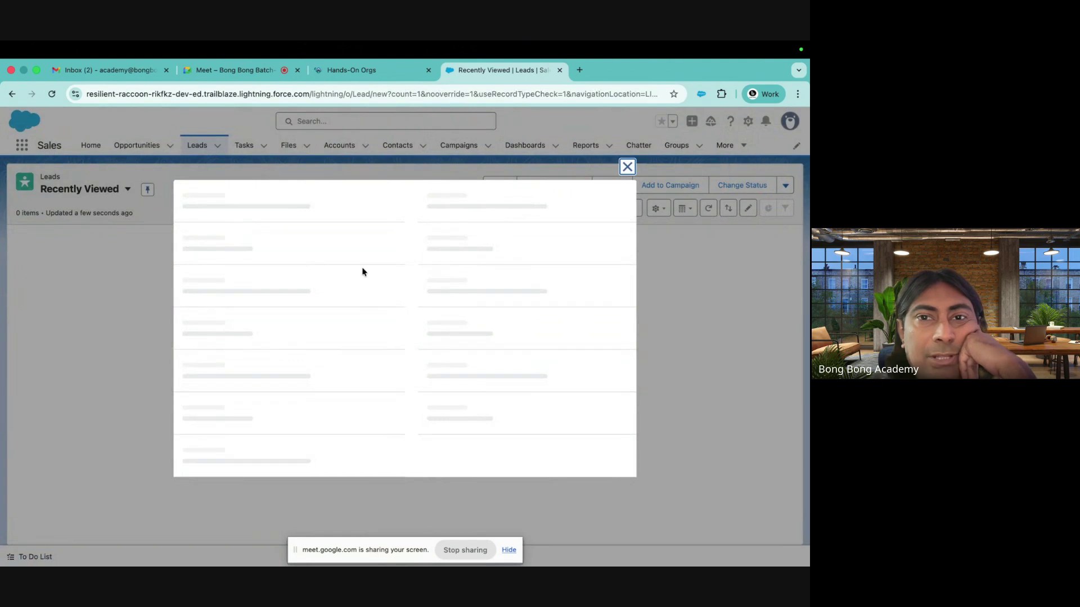
left_click(627, 120)
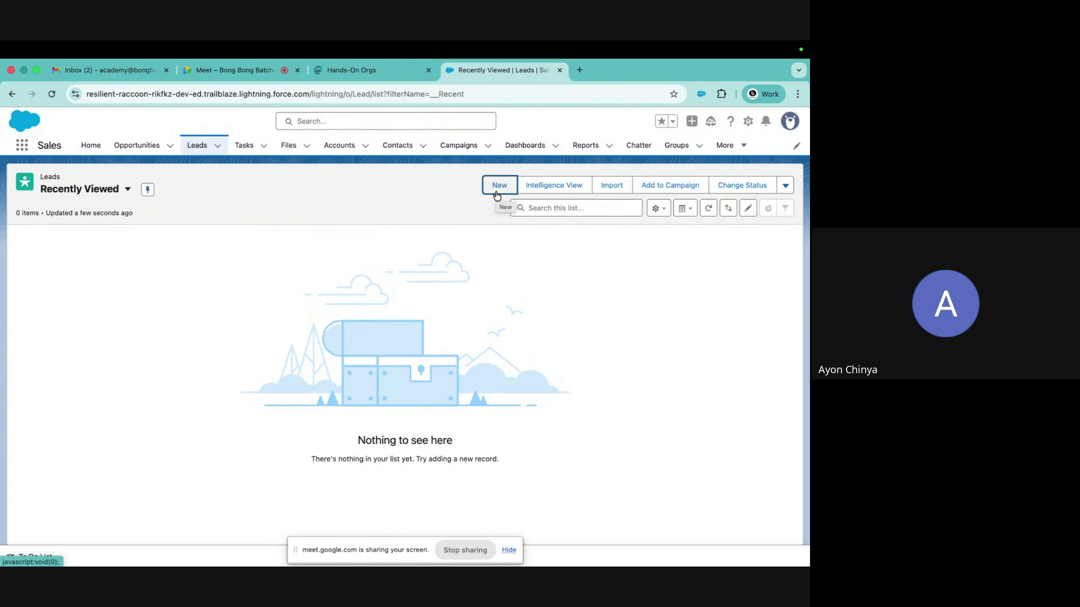
left_click(497, 194)
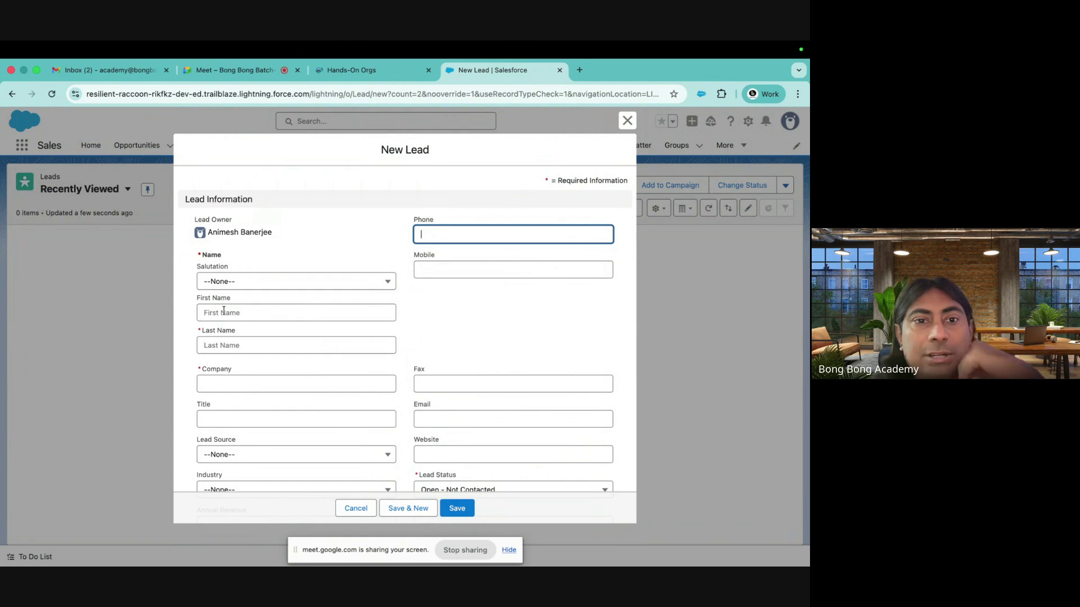
Enter the lead's first and last name in the New Lead form
left_click(223, 311)
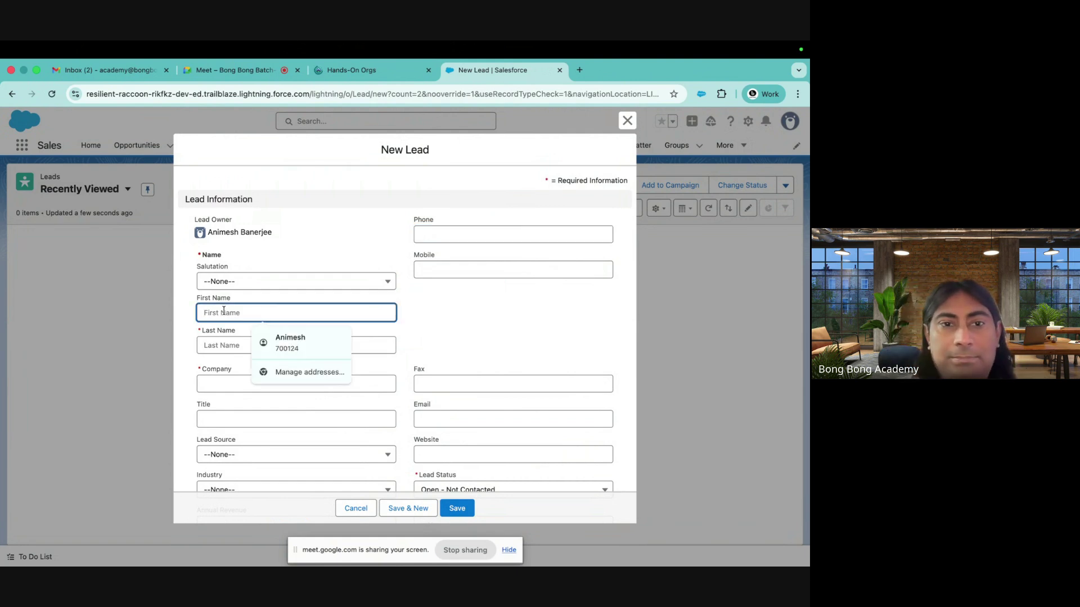
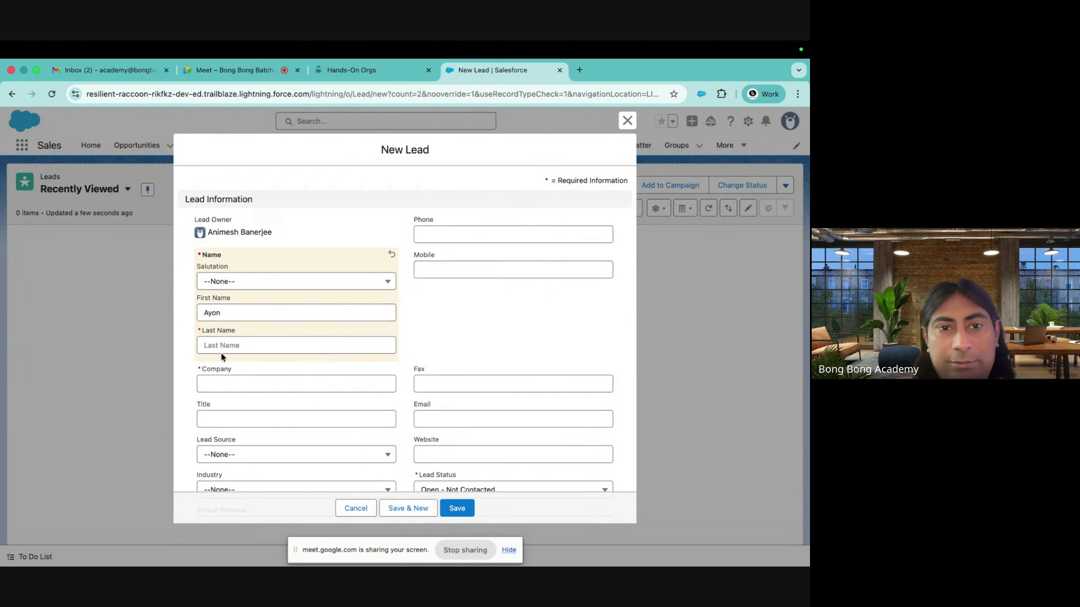
left_click(222, 357)
left_click(228, 345)
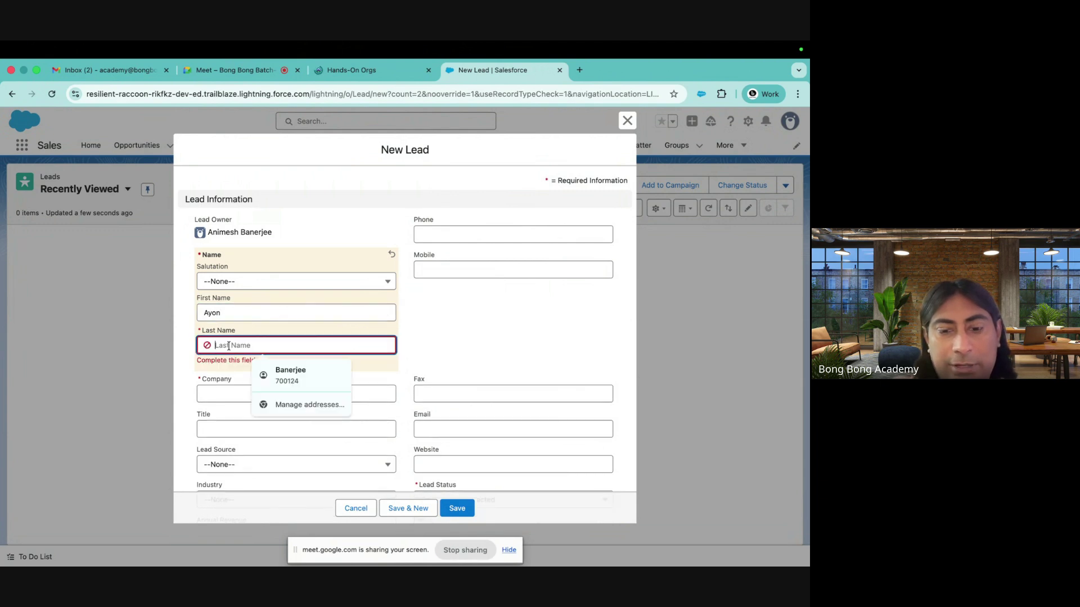
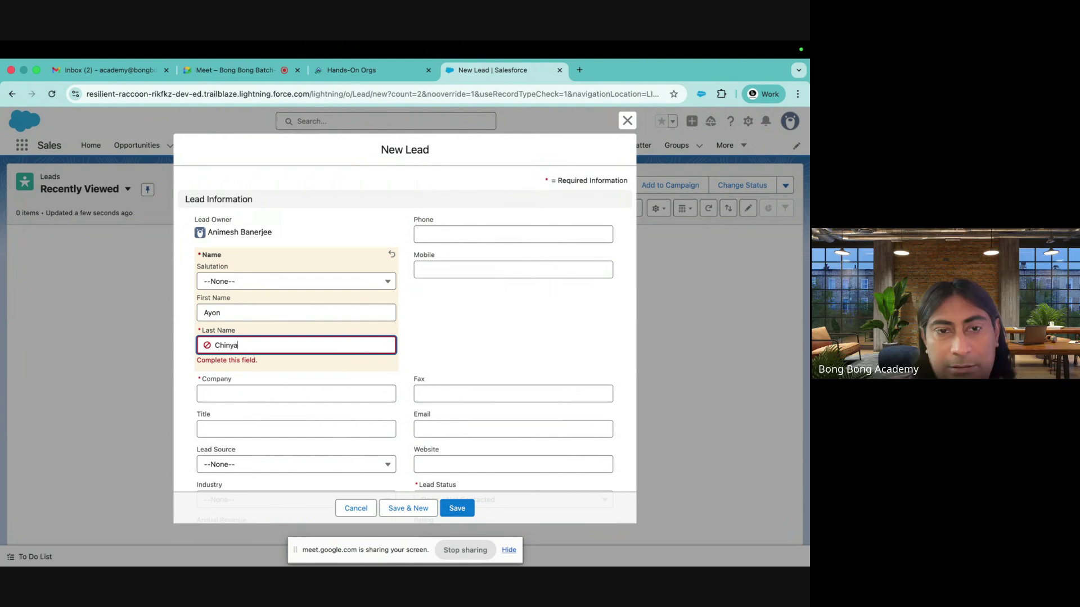
Set the company to Bong Bong and save the new lead
left_click(291, 383)
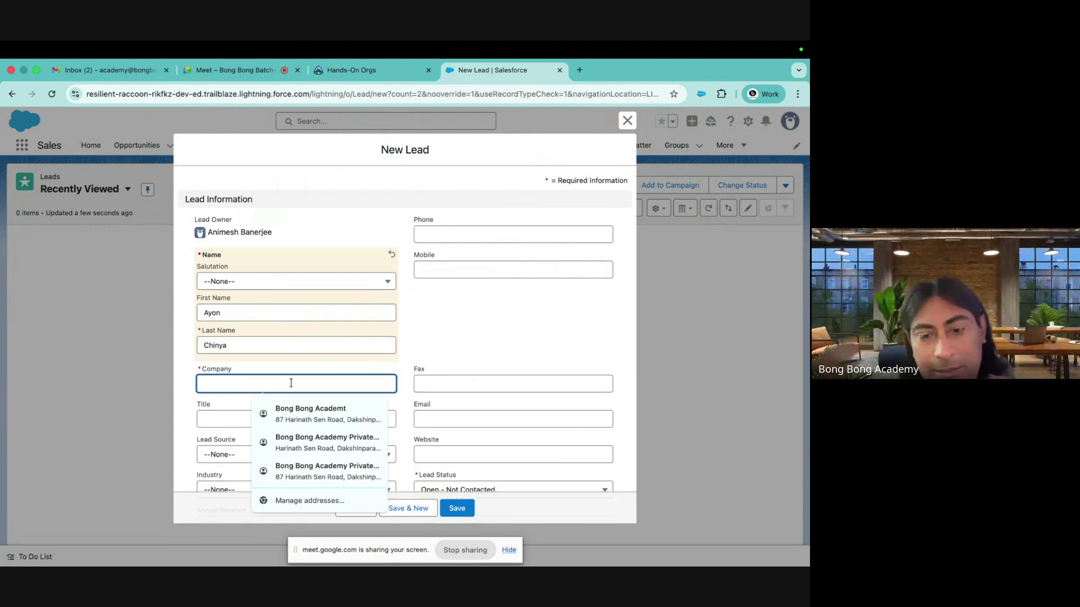
type("Bong Bong")
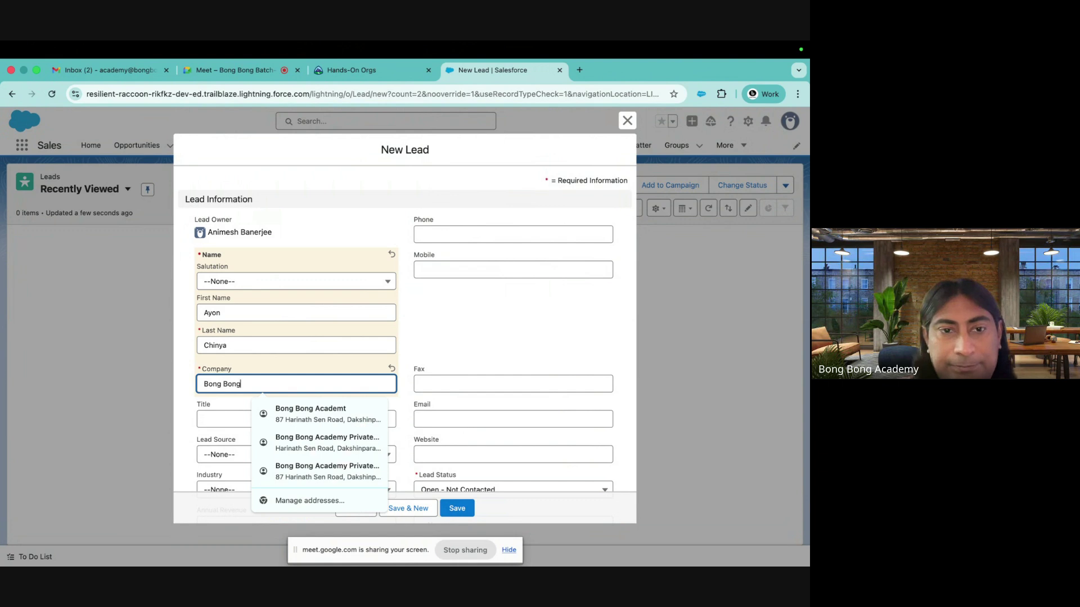
left_click(599, 289)
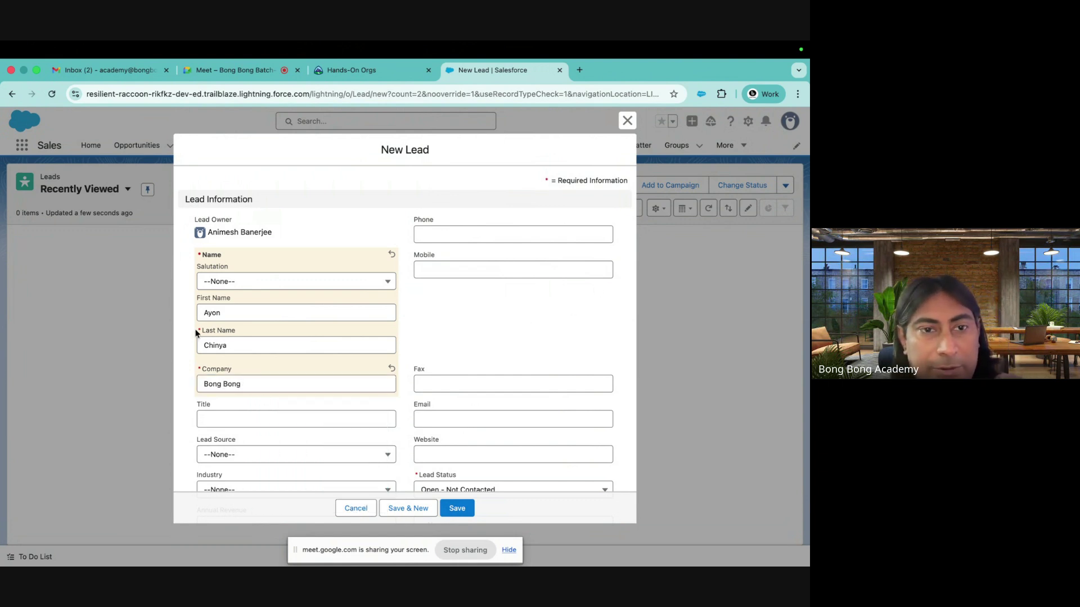
left_click_drag(198, 332, 221, 336)
left_click_drag(202, 372, 218, 372)
left_click(459, 508)
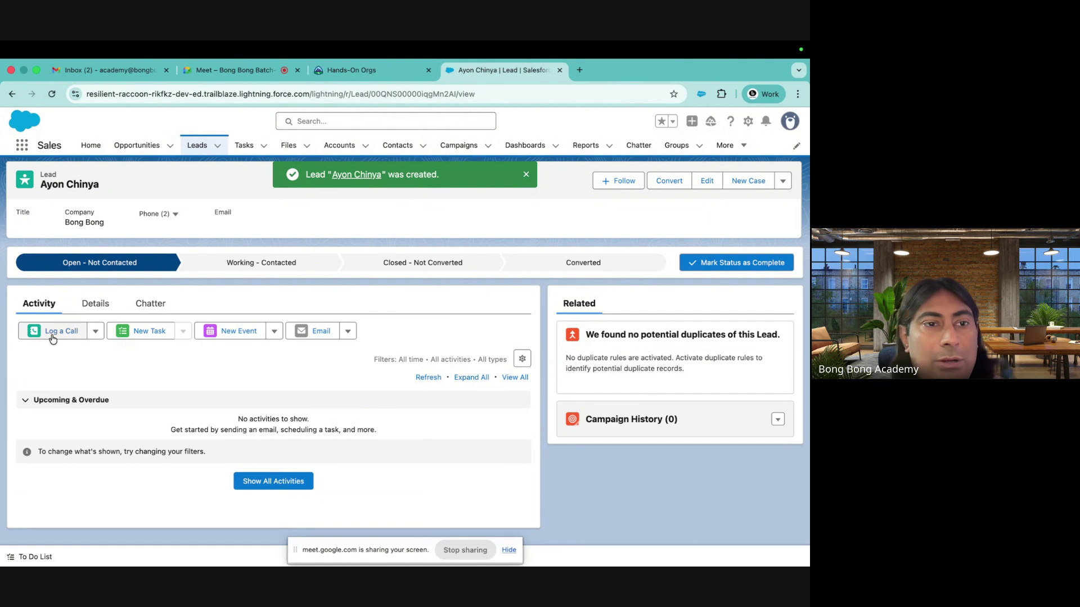
Log a call on the lead noting they were busy and to call next week
left_click(53, 331)
left_click(708, 347)
type("Called Ayon, He was busy, Asked me to call next week")
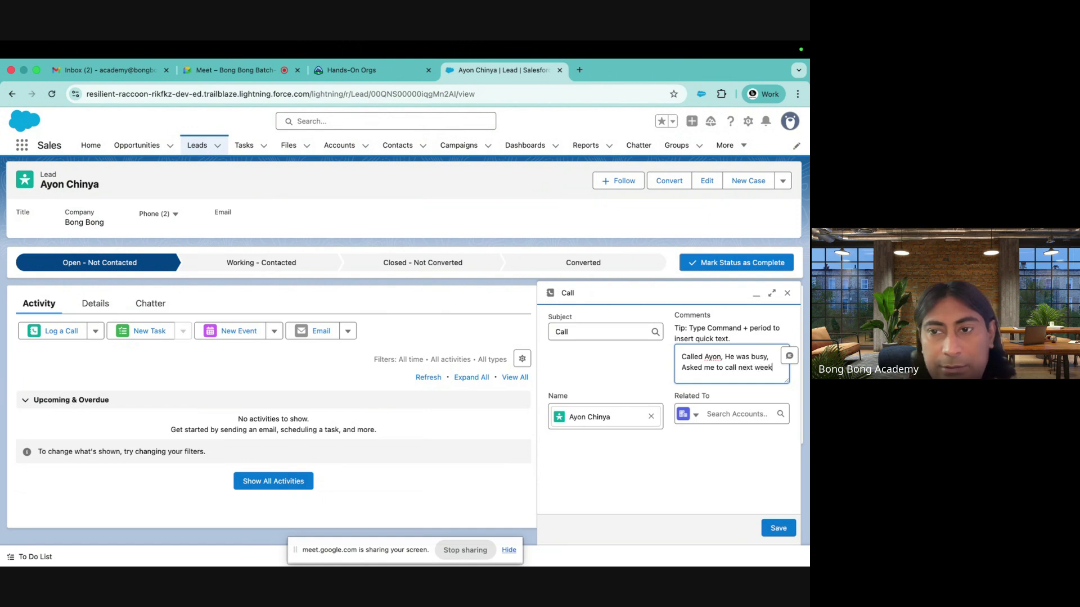
left_click(776, 519)
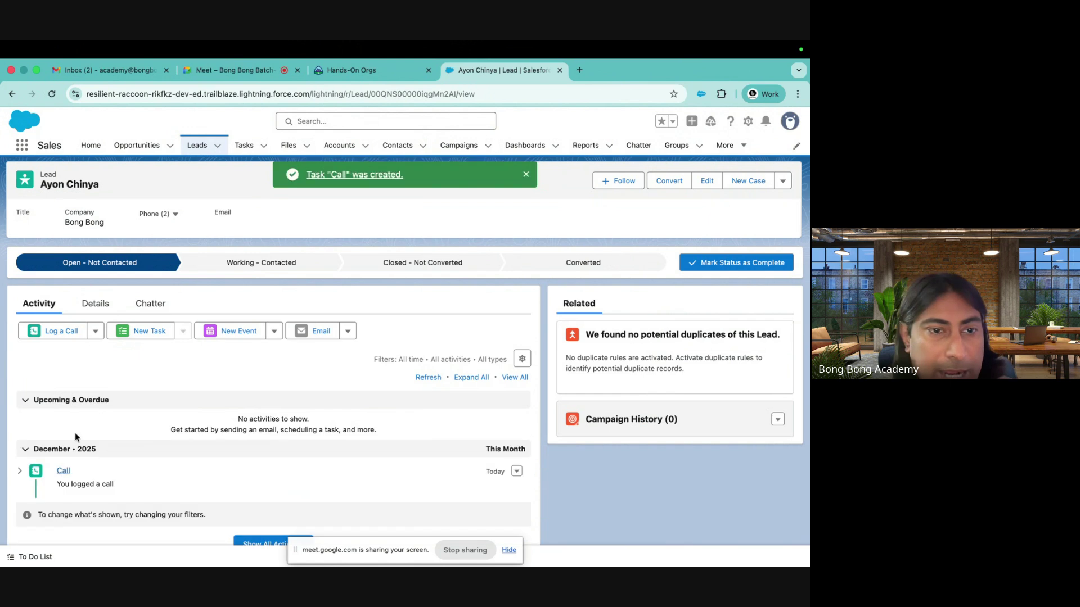
left_click(19, 470)
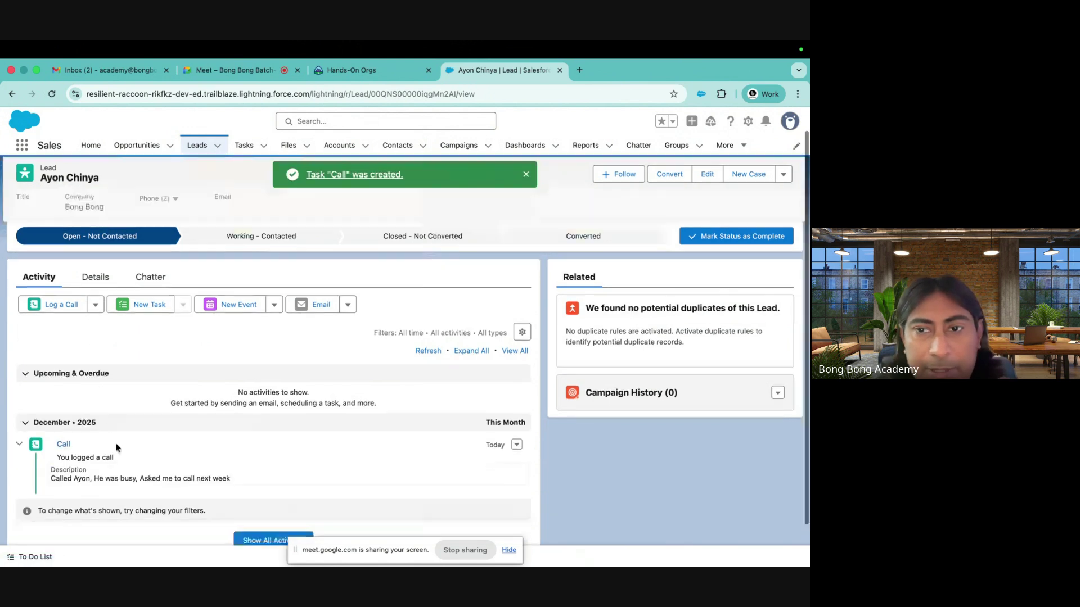
Add a follow-up task with subject Call, due 23/12/2025
left_click(150, 332)
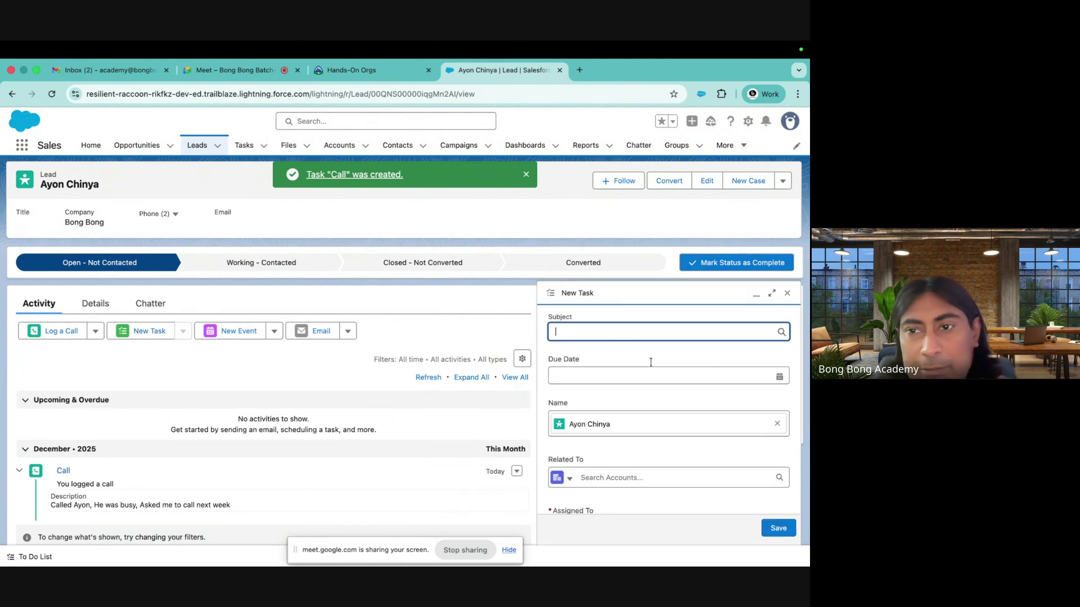
left_click(716, 334)
left_click(585, 374)
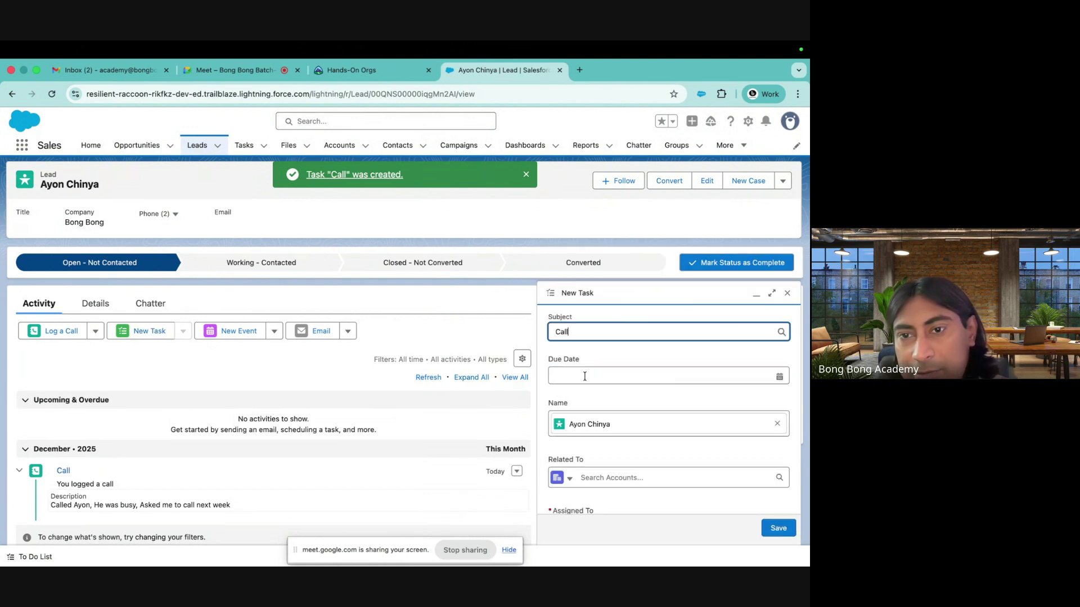
left_click(585, 381)
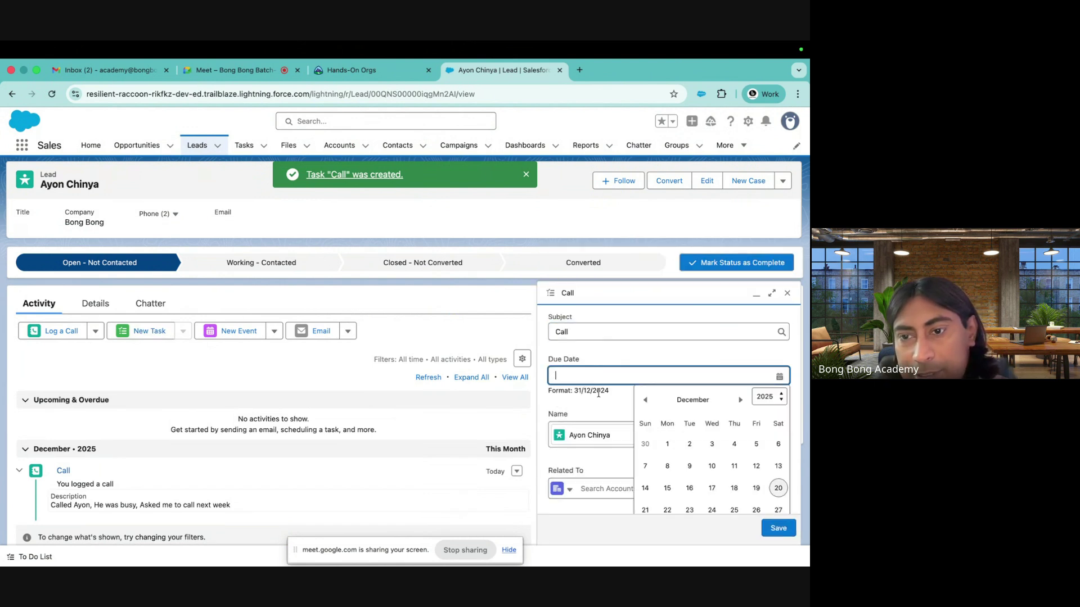
left_click(691, 510)
left_click(778, 526)
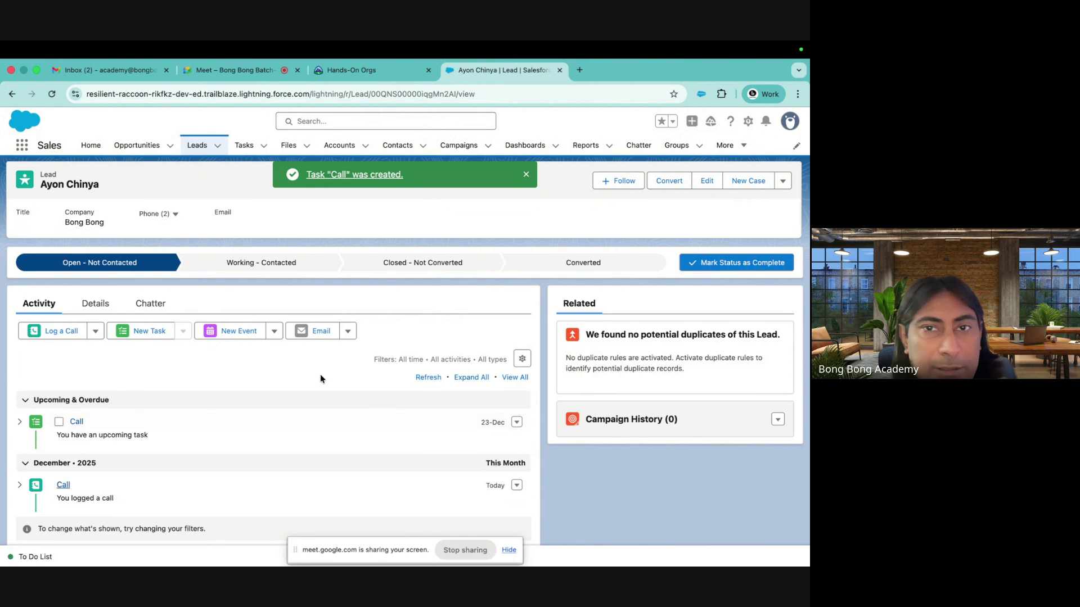
Check notifications and review the seller Home page
left_click(765, 121)
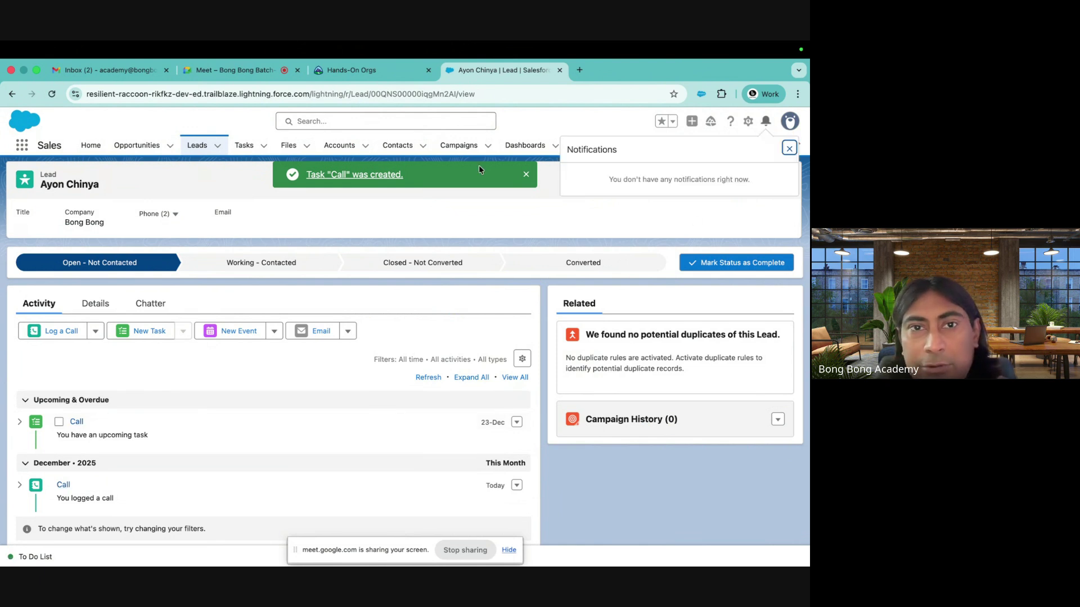
left_click(91, 145)
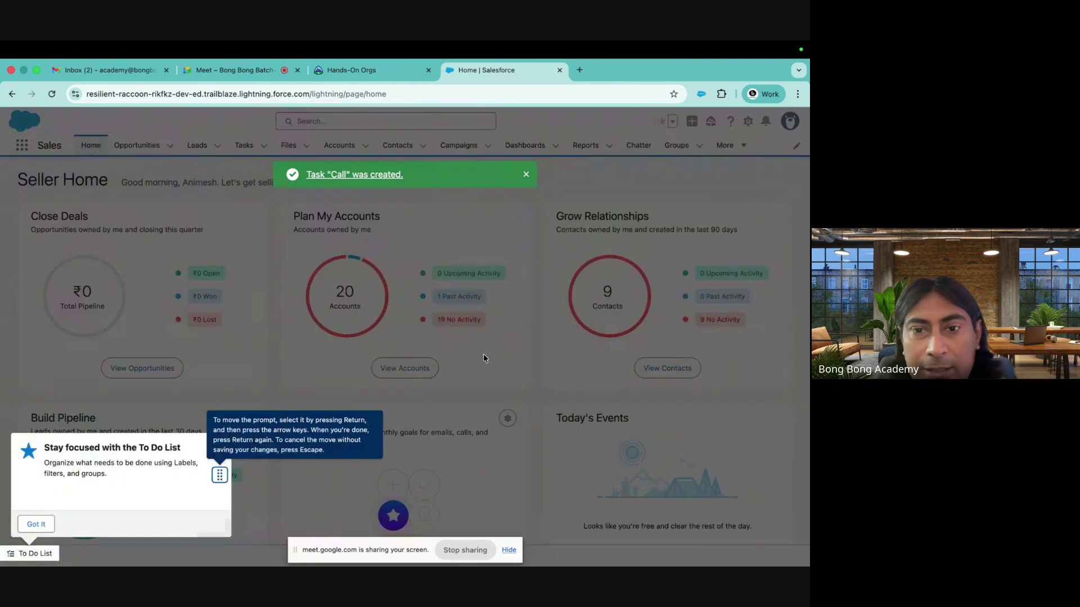
left_click(36, 524)
scroll(353, 411, "down", 5)
scroll(424, 338, "up", 3)
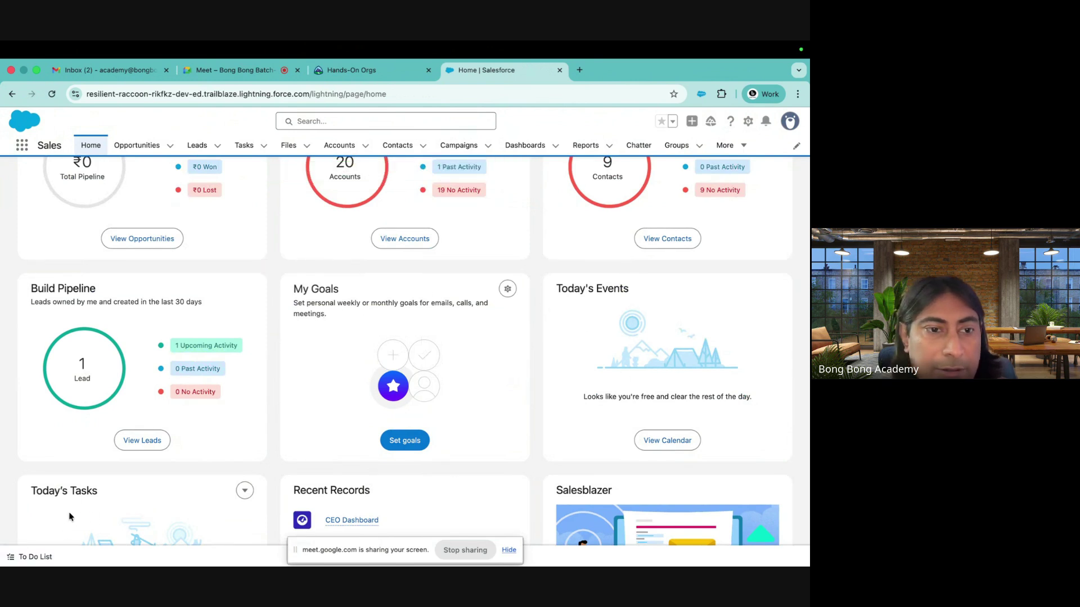
View the Today's Tasks list, then open the Leads Recently Viewed list
left_click(244, 146)
left_click(227, 229)
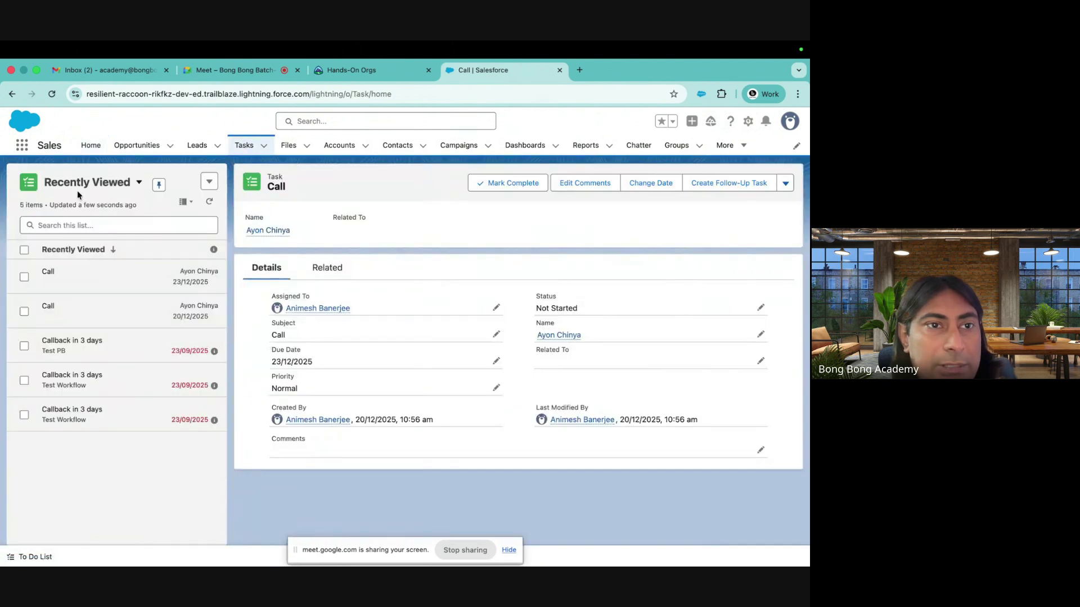
left_click(139, 182)
left_click(96, 370)
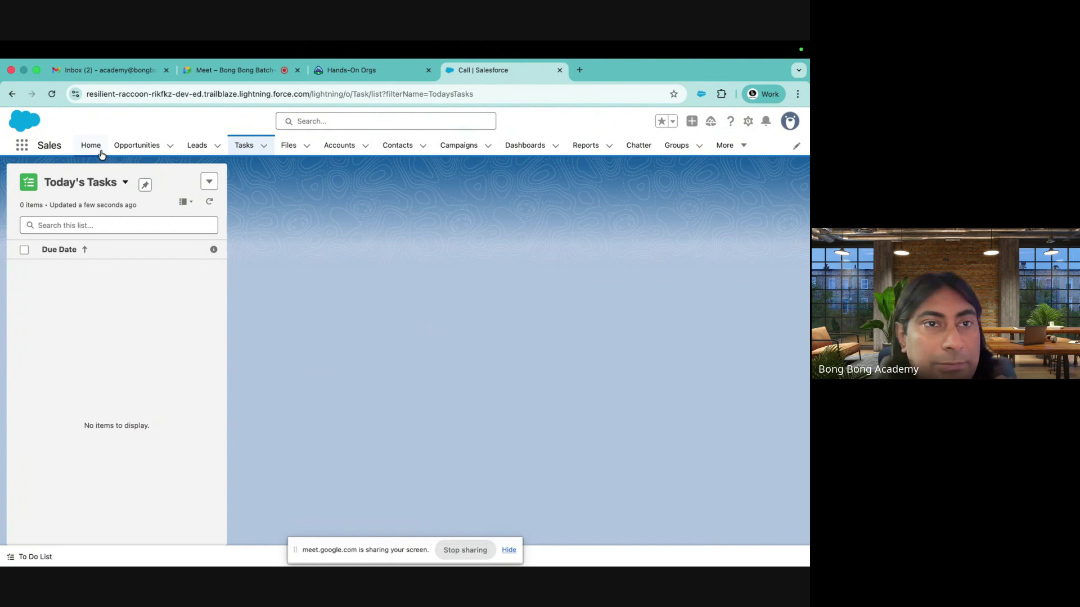
left_click(192, 147)
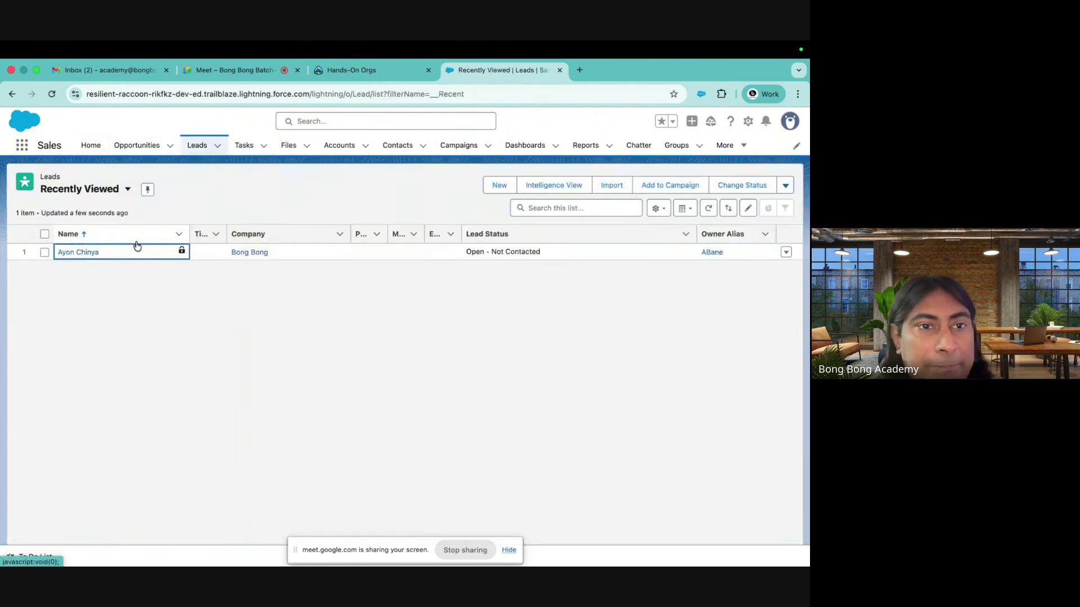
Try emailing the Bong Bong lead using the Account Activated template; discard the failed draft
left_click(89, 252)
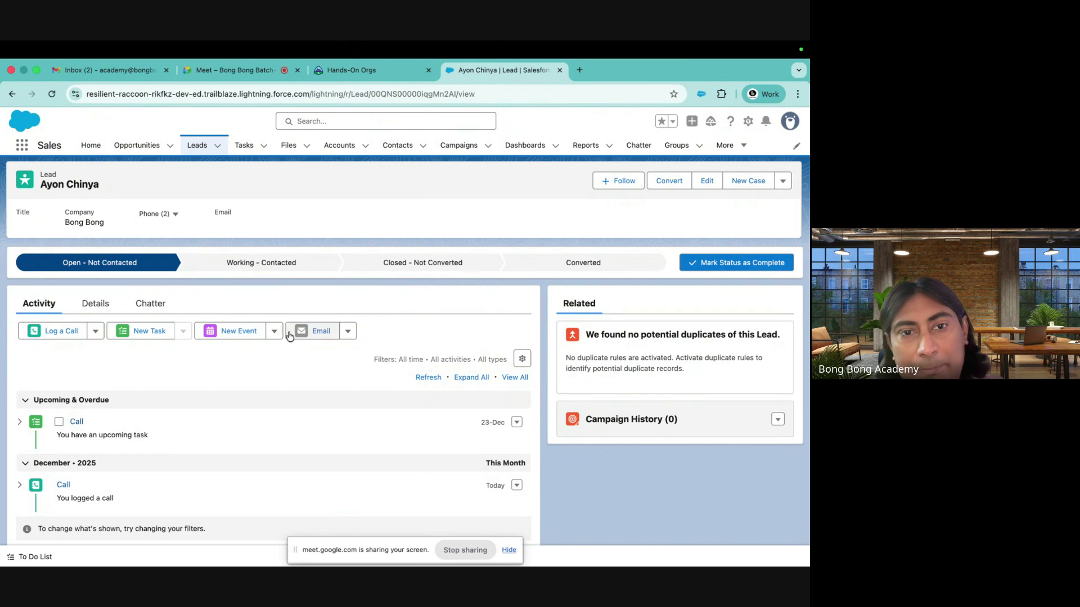
left_click(322, 332)
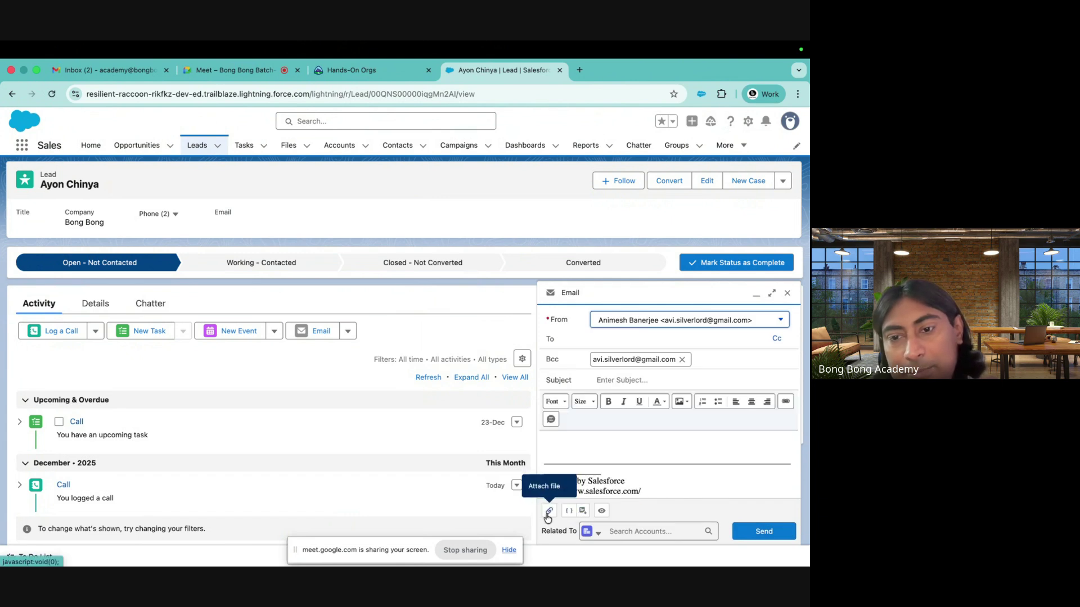
left_click(582, 511)
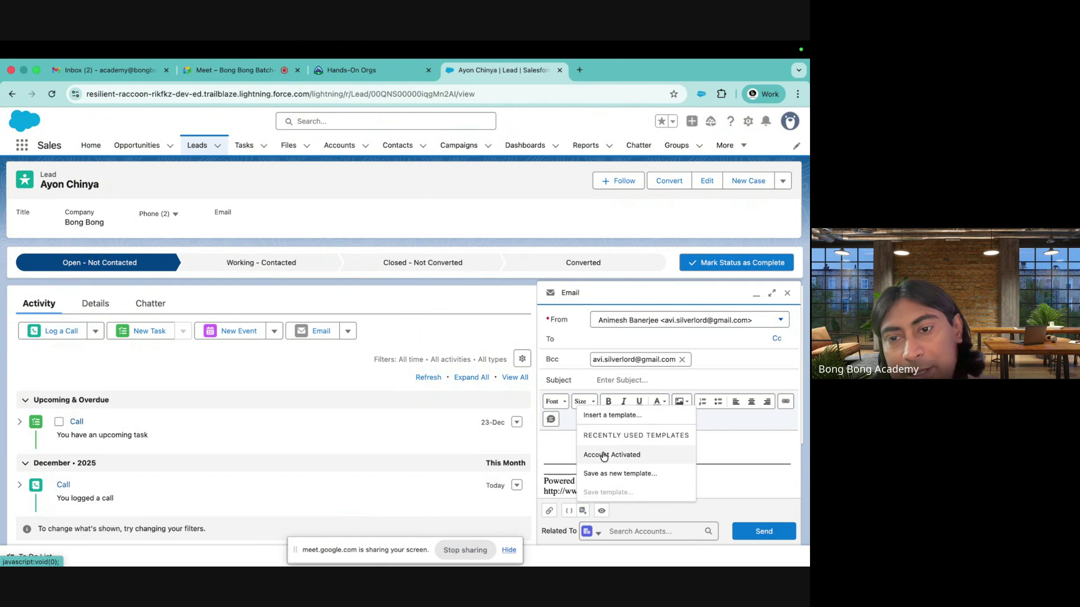
left_click(599, 413)
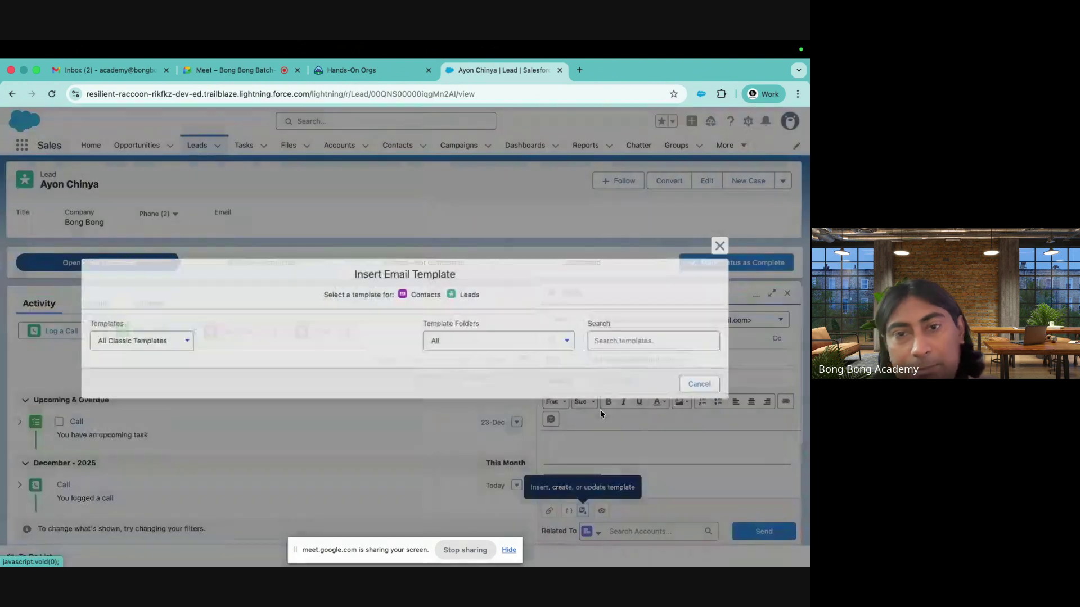
left_click(136, 277)
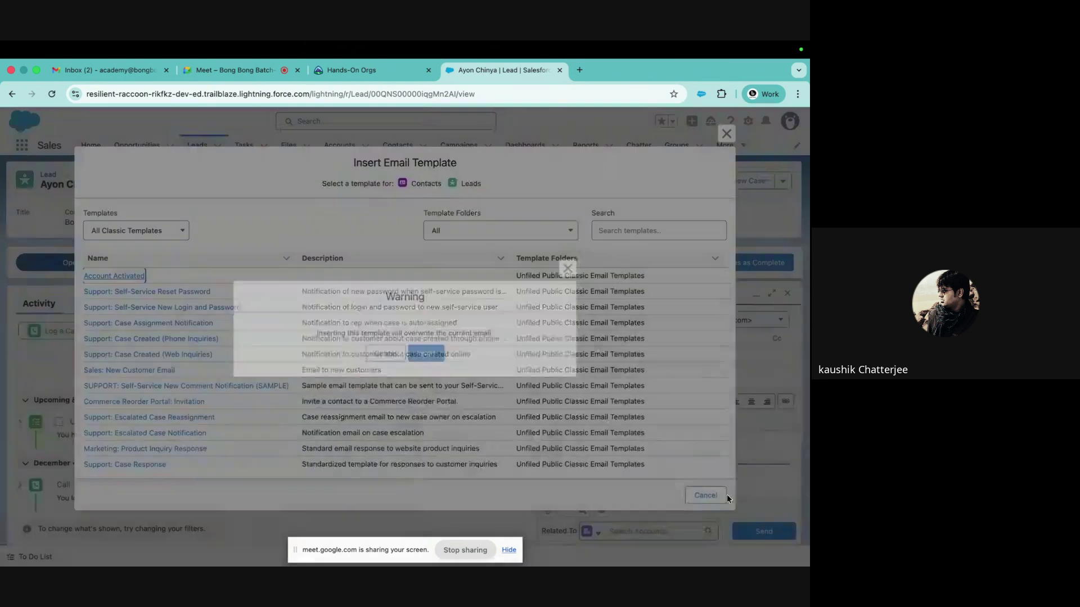
left_click(427, 353)
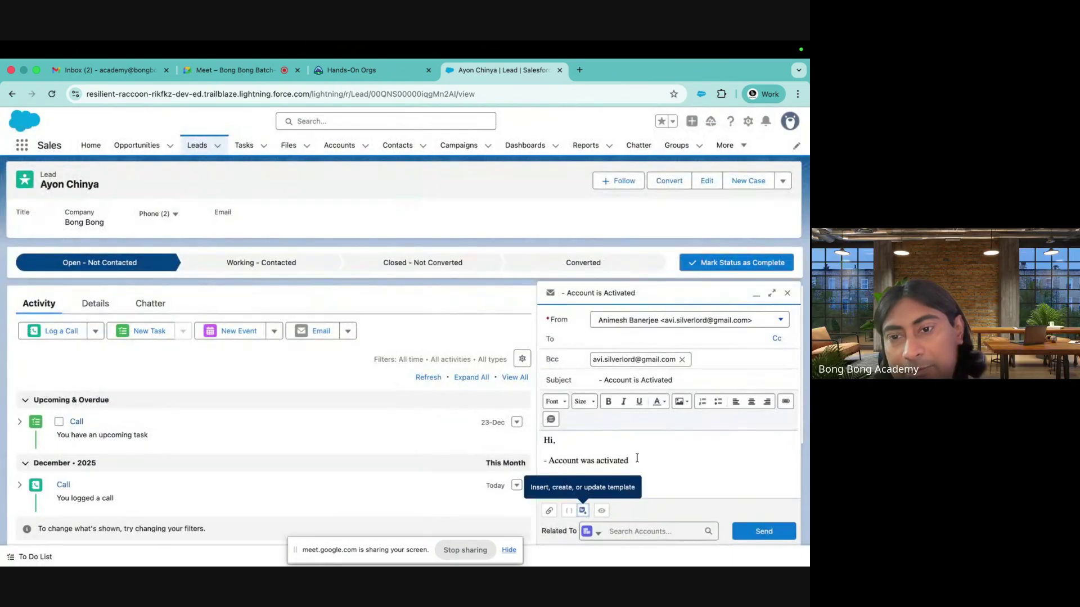
scroll(640, 456, "down", 3)
scroll(636, 453, "up", 3)
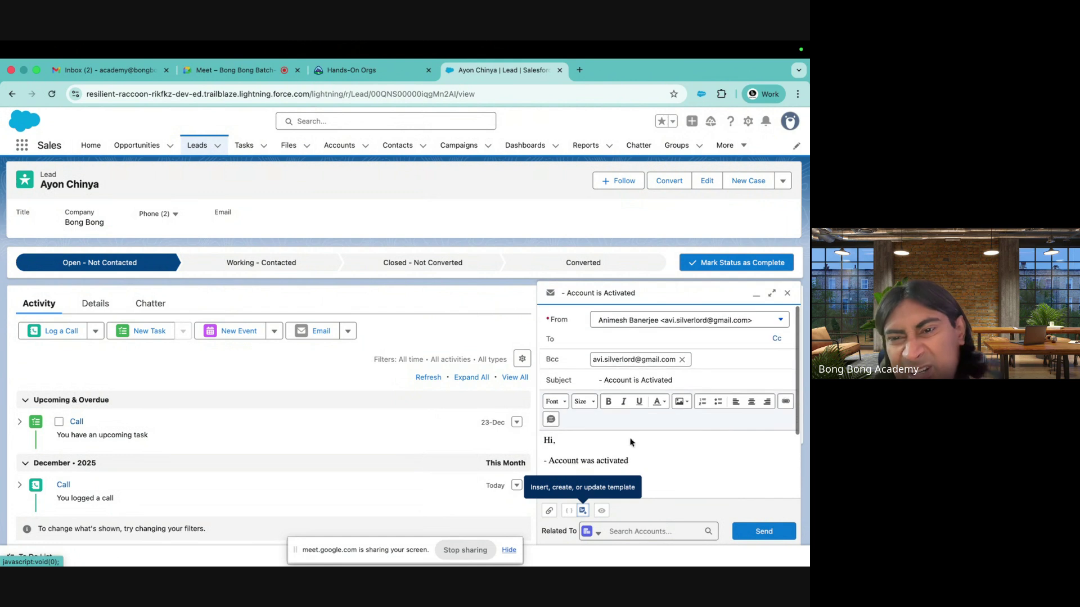
left_click(764, 531)
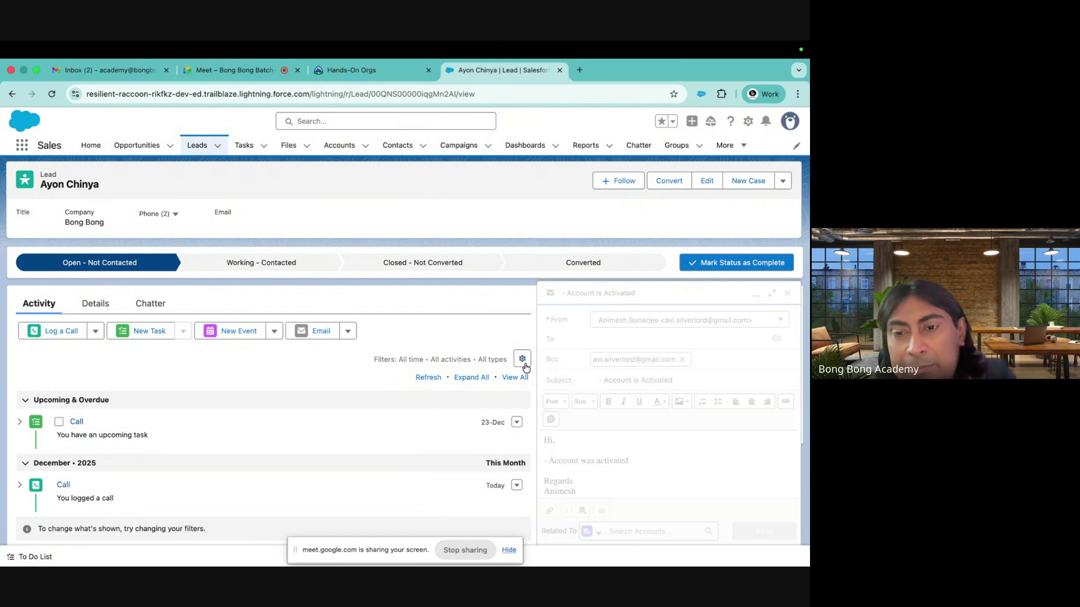
left_click(787, 293)
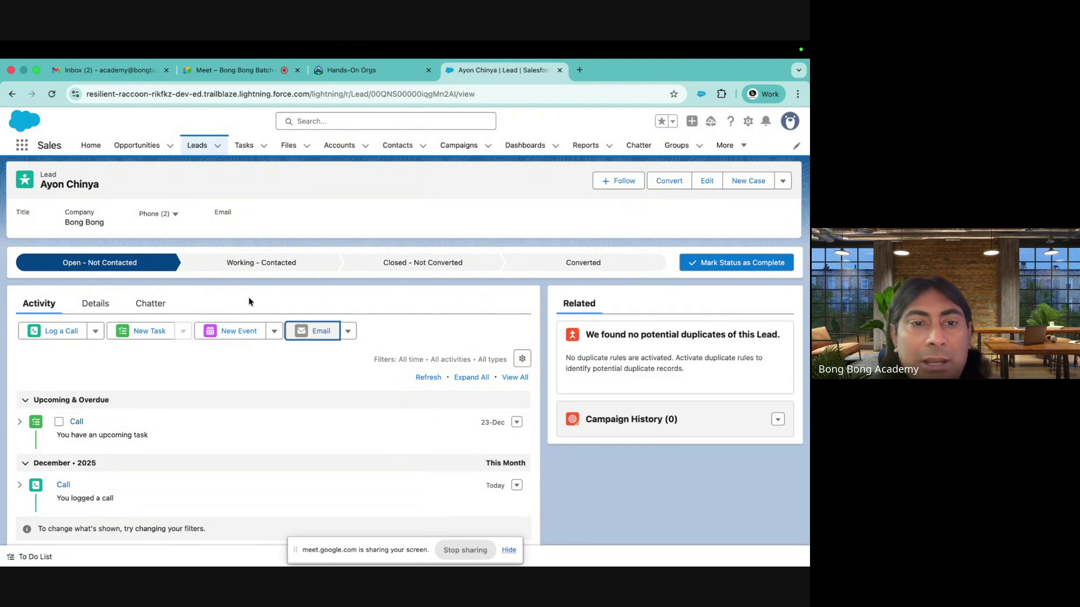
Create a new event on the lead with subject Meeting and save it
left_click(225, 338)
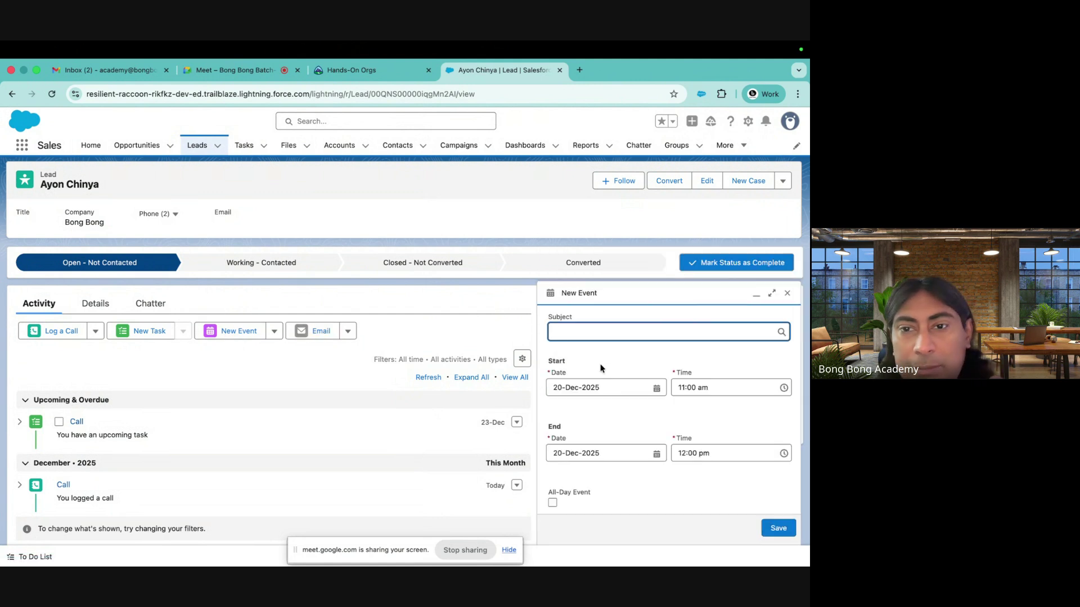
left_click(592, 326)
left_click(566, 412)
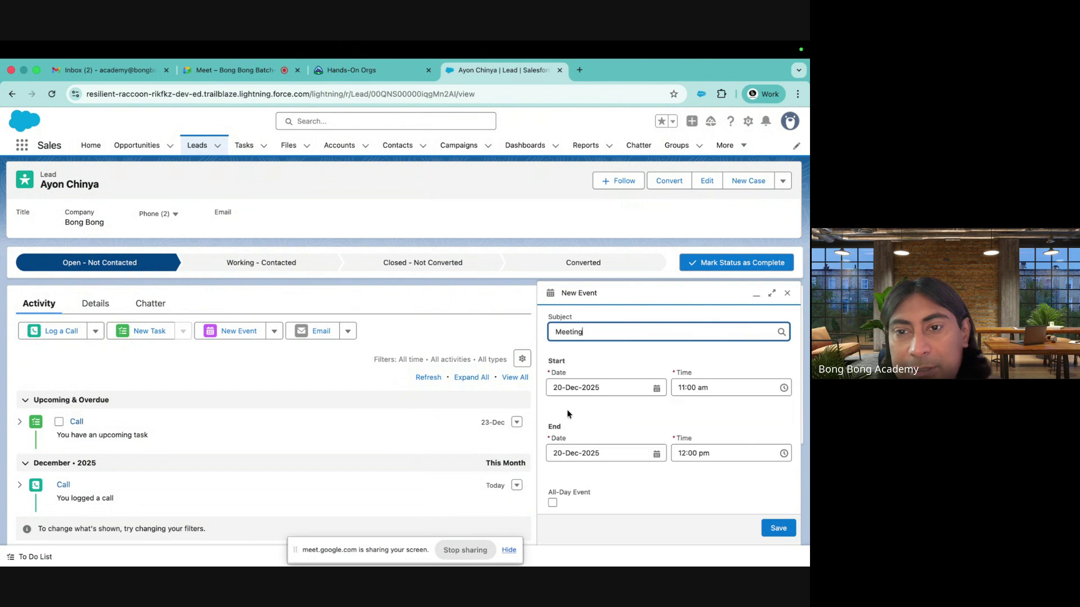
scroll(675, 478, "down", 5)
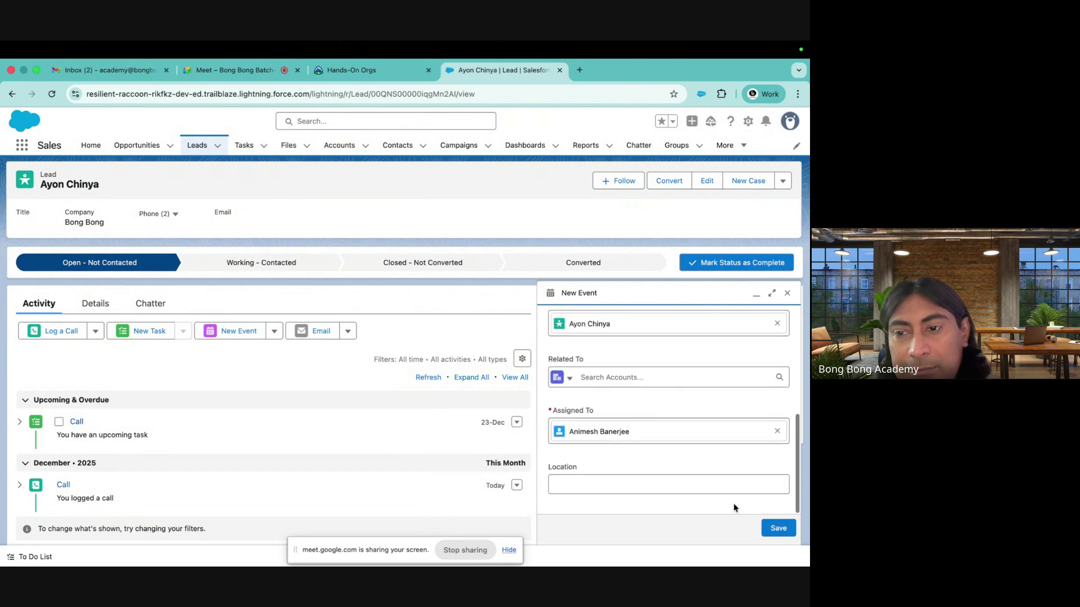
left_click(777, 527)
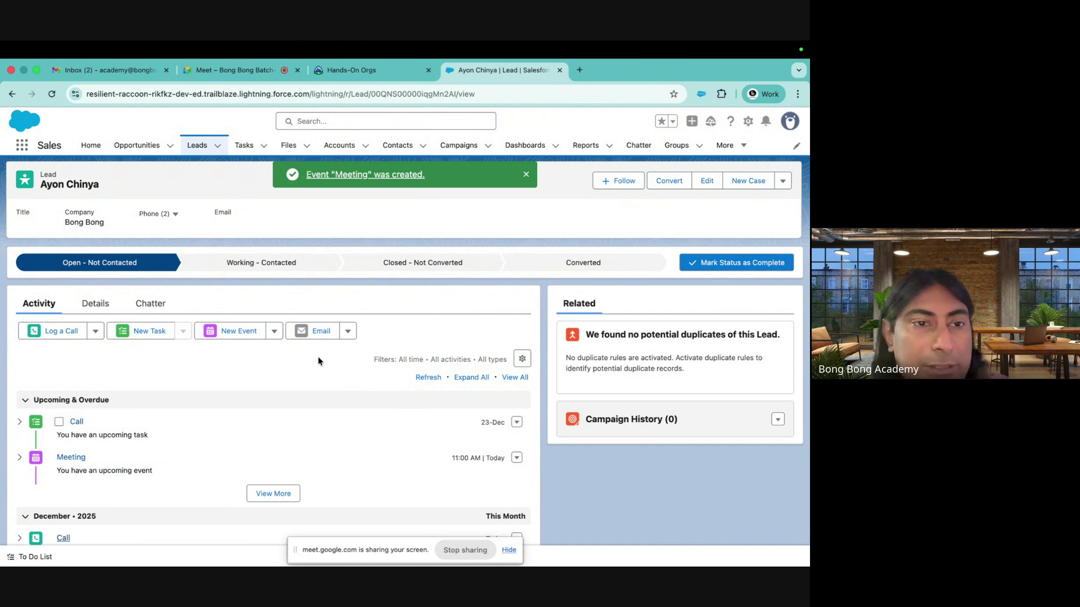
Save a test email address in the lead's Email field on the Details tab
left_click(94, 304)
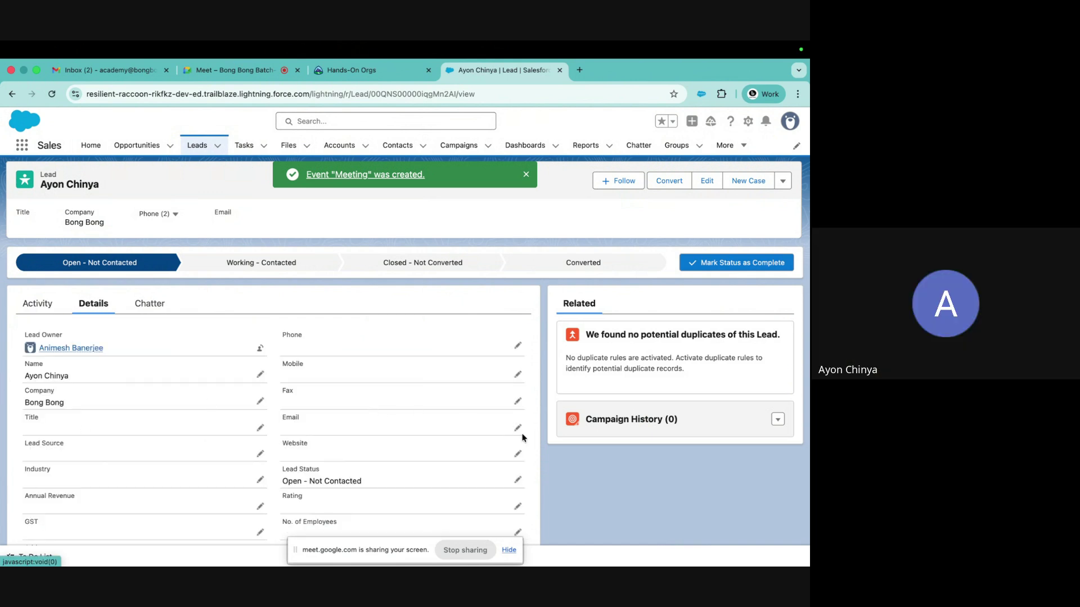
left_click(518, 431)
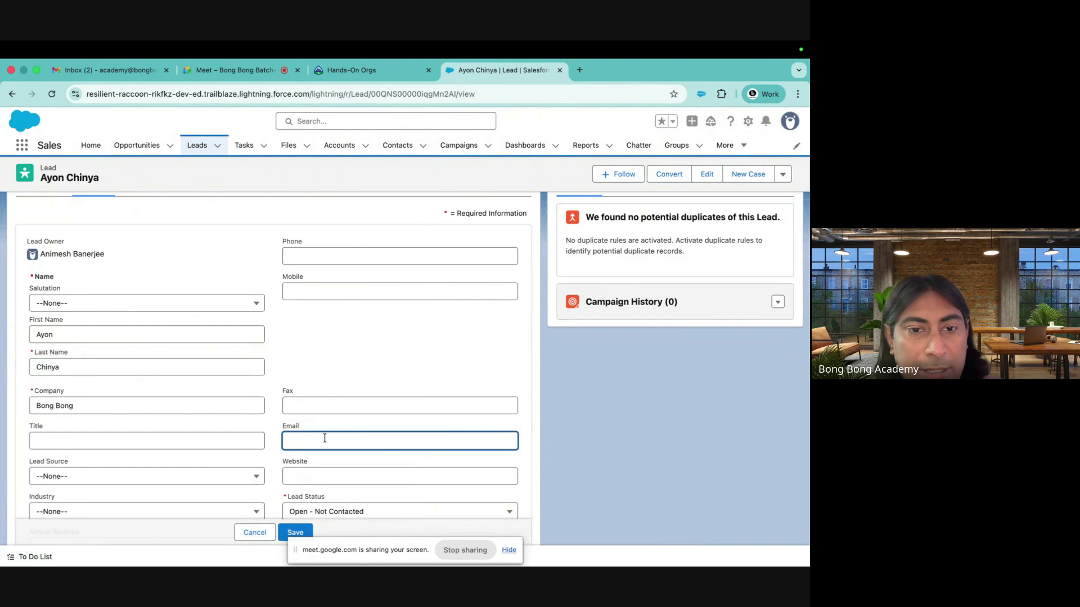
type("test@test.com")
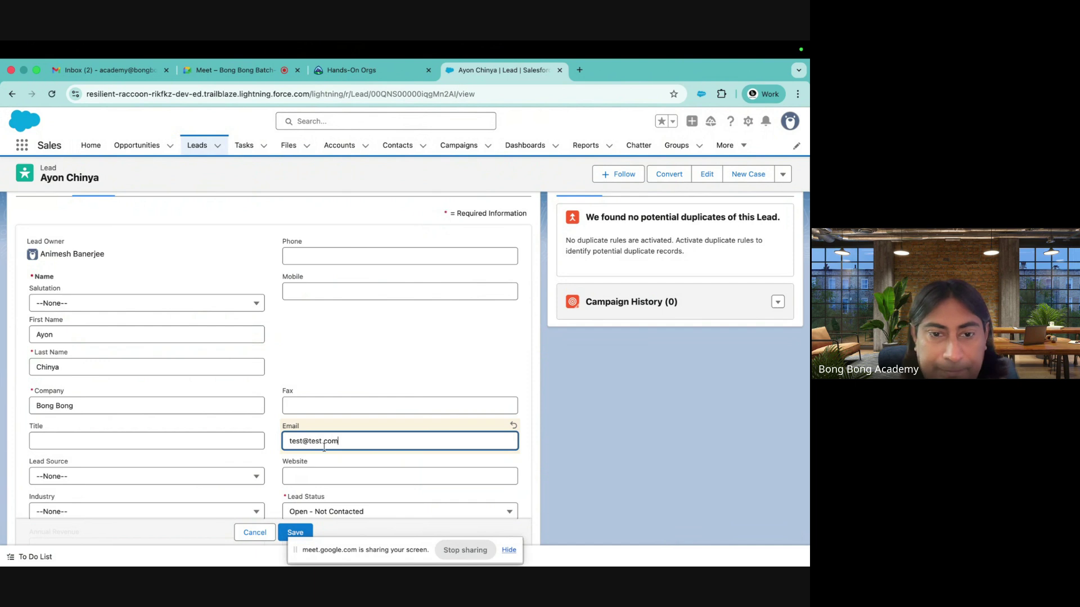
left_click(291, 532)
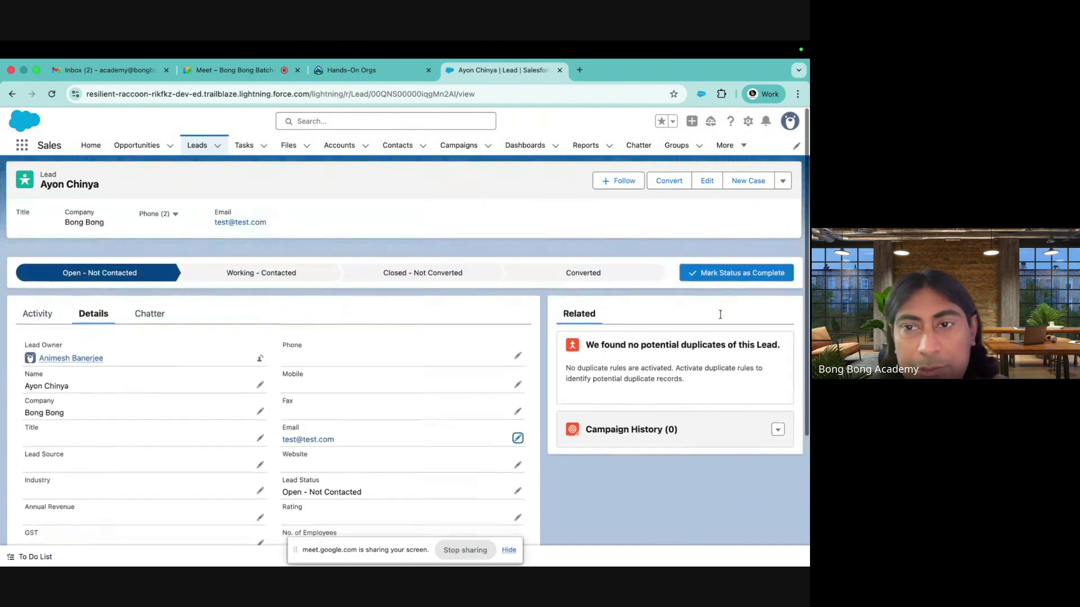
Open the lead's full edit form, look through it, and close it unchanged
left_click(706, 181)
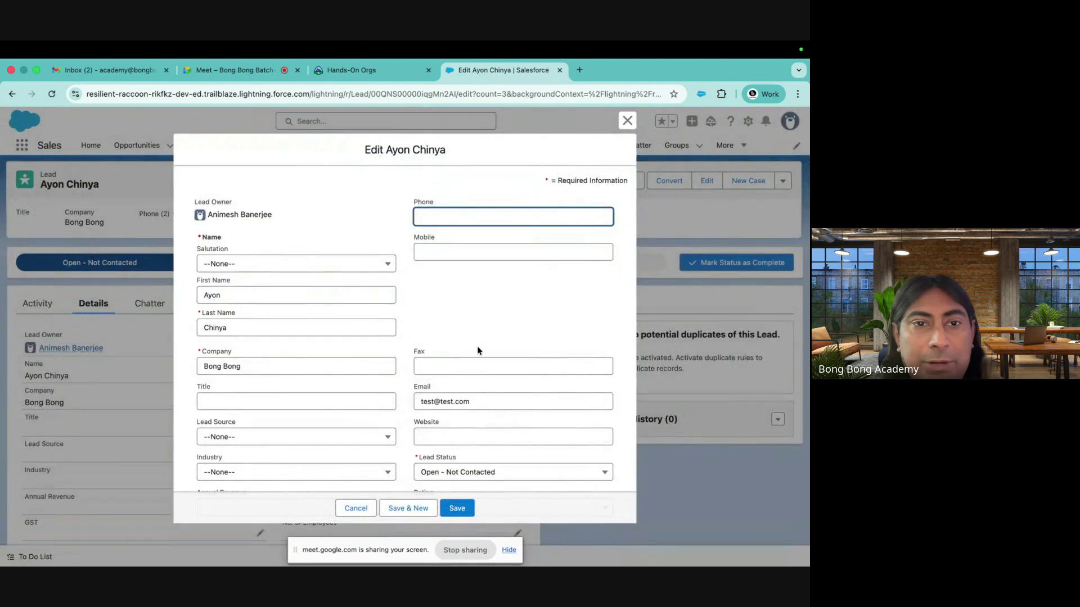
scroll(477, 346, "down", 10)
left_click(627, 120)
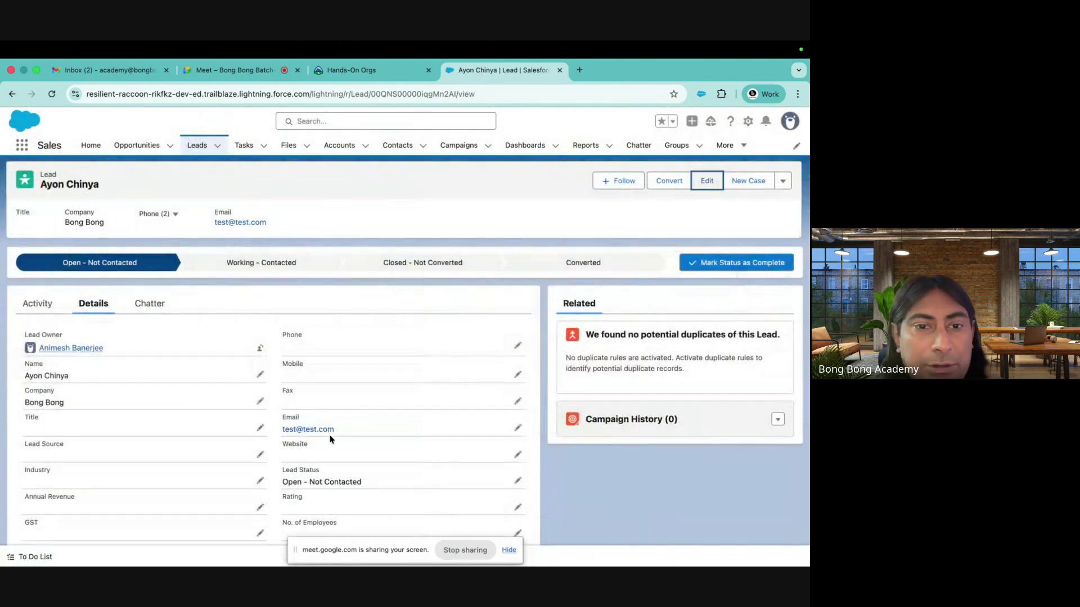
scroll(330, 440, "down", 3)
scroll(518, 355, "up", 5)
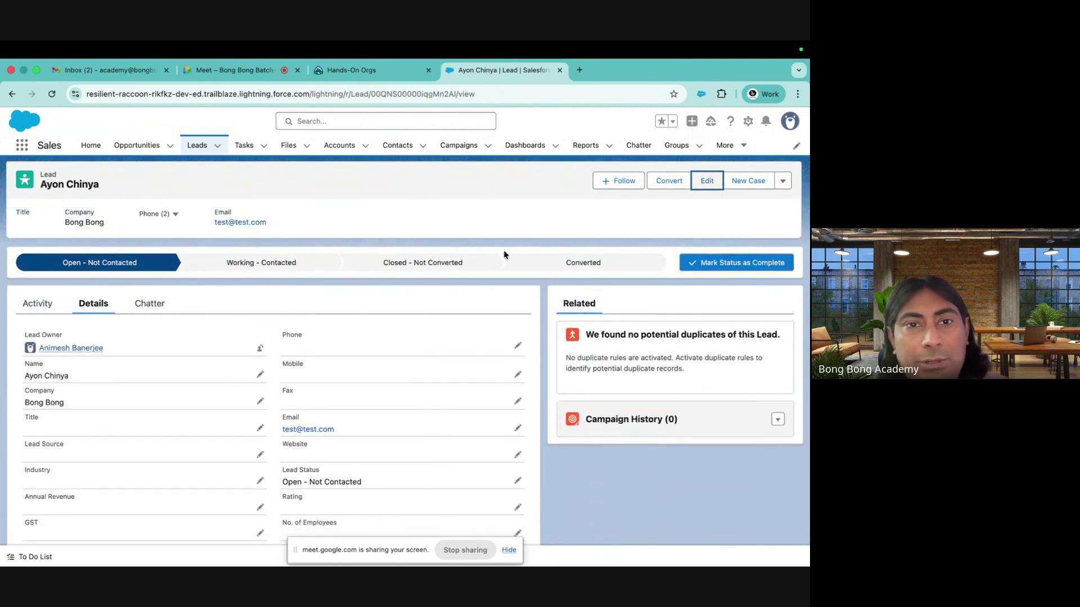
Mark the lead Working - Contacted, then convert it with opportunity name Bong Bong-DealJan2026
left_click(262, 263)
left_click(737, 263)
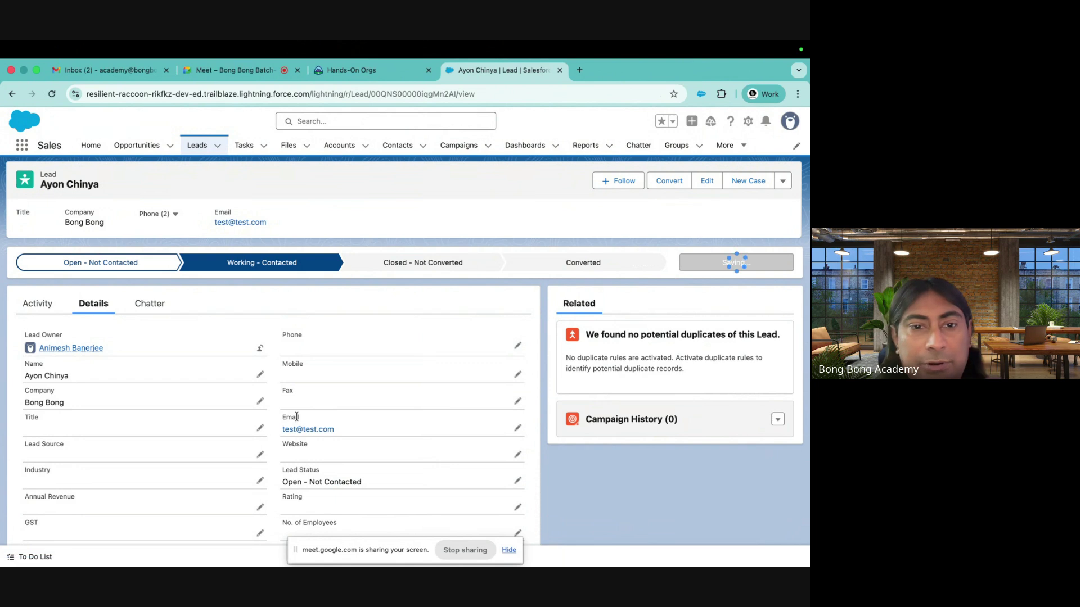
left_click(595, 264)
left_click(736, 263)
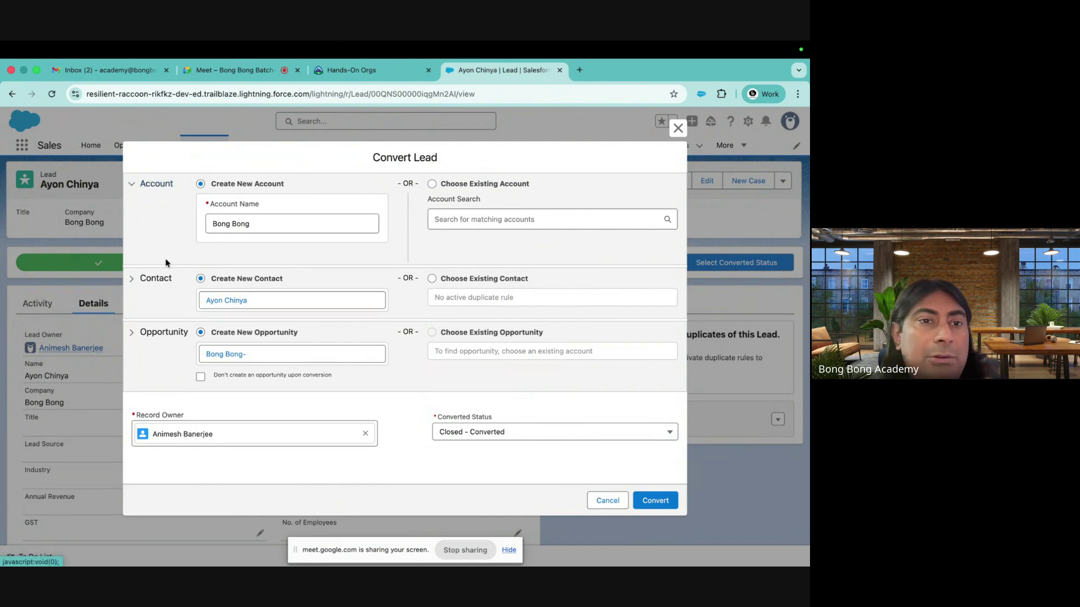
left_click(174, 333)
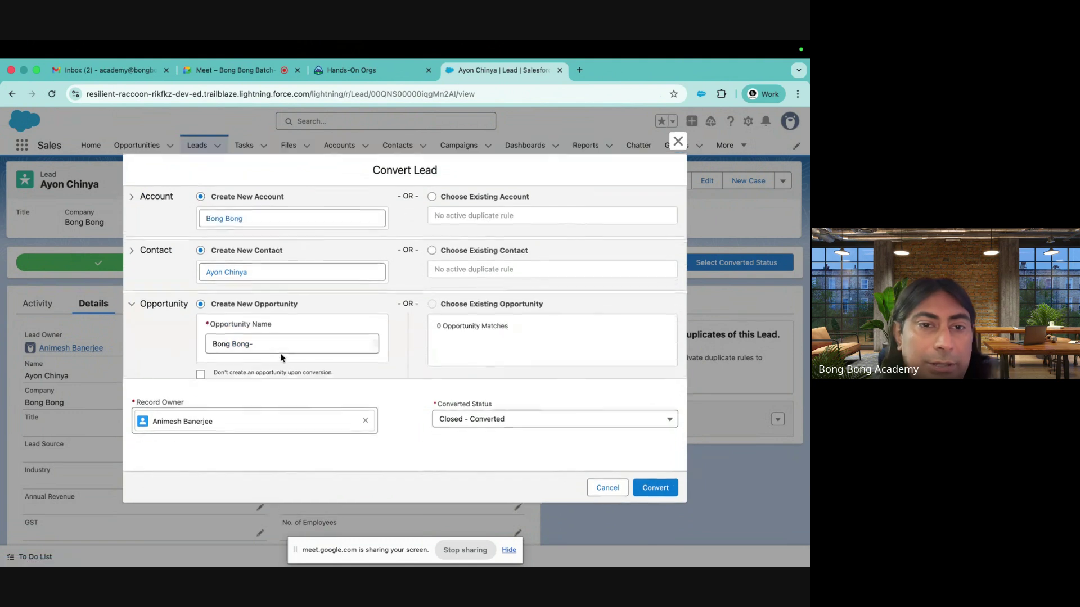
left_click(270, 344)
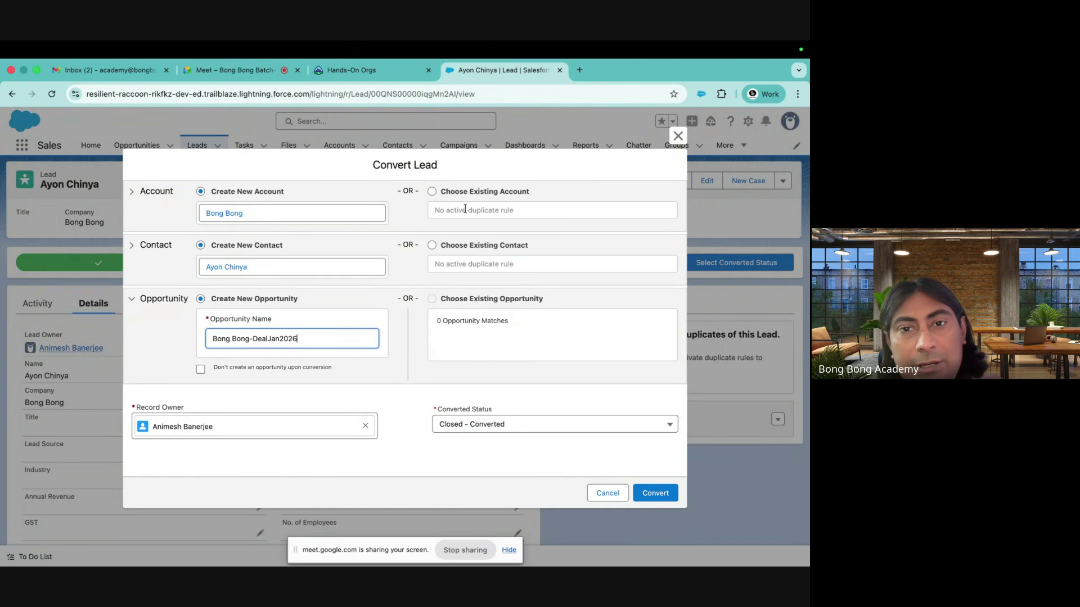
left_click(655, 493)
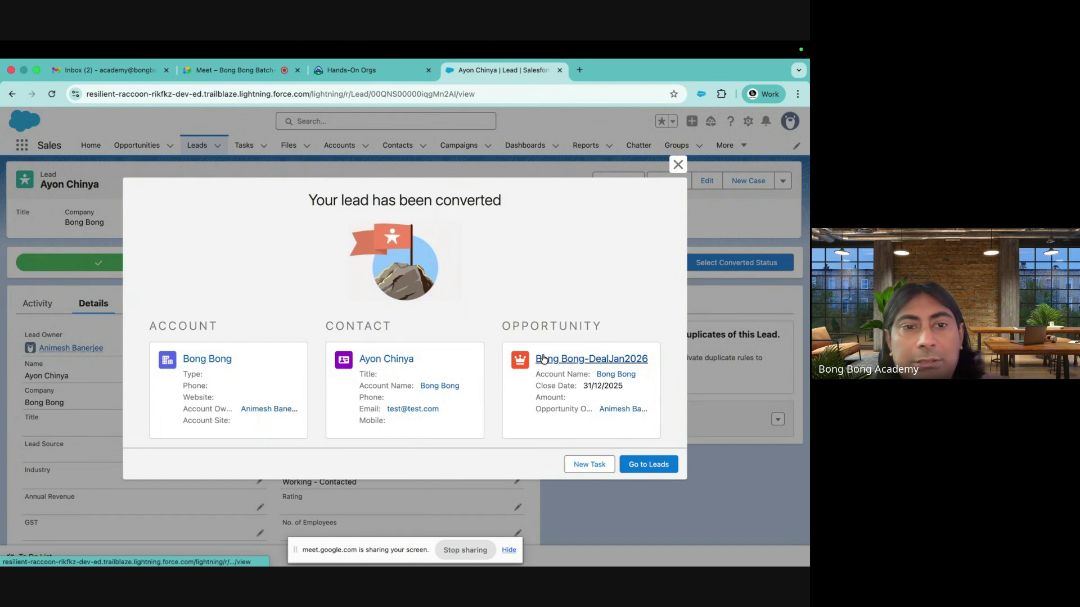
left_click(592, 360)
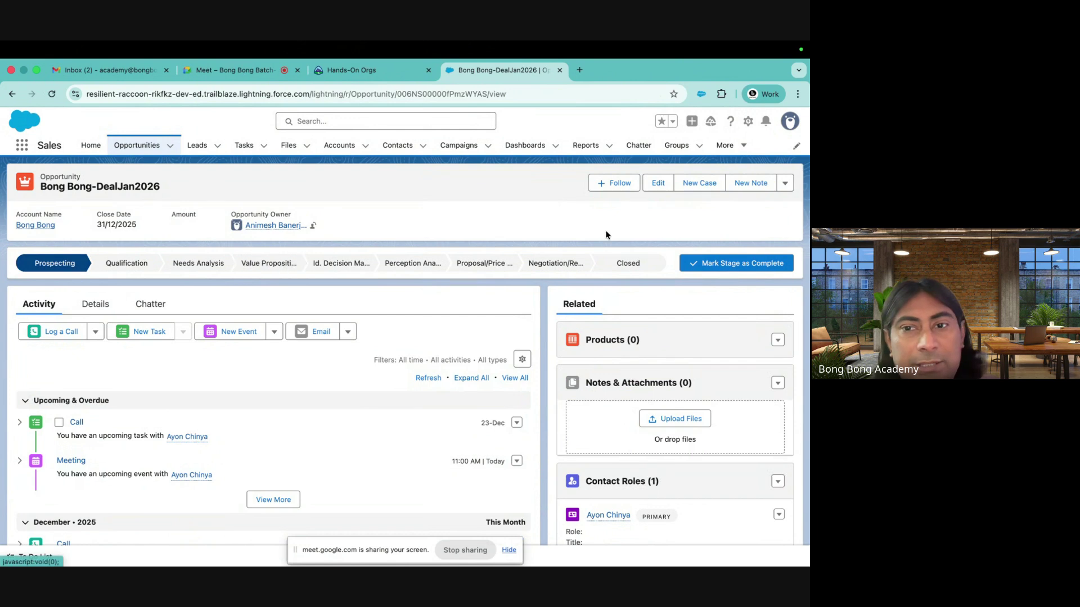
Mark Id. Decision Makers as the opportunity's current stage
scroll(144, 459, "down", 3)
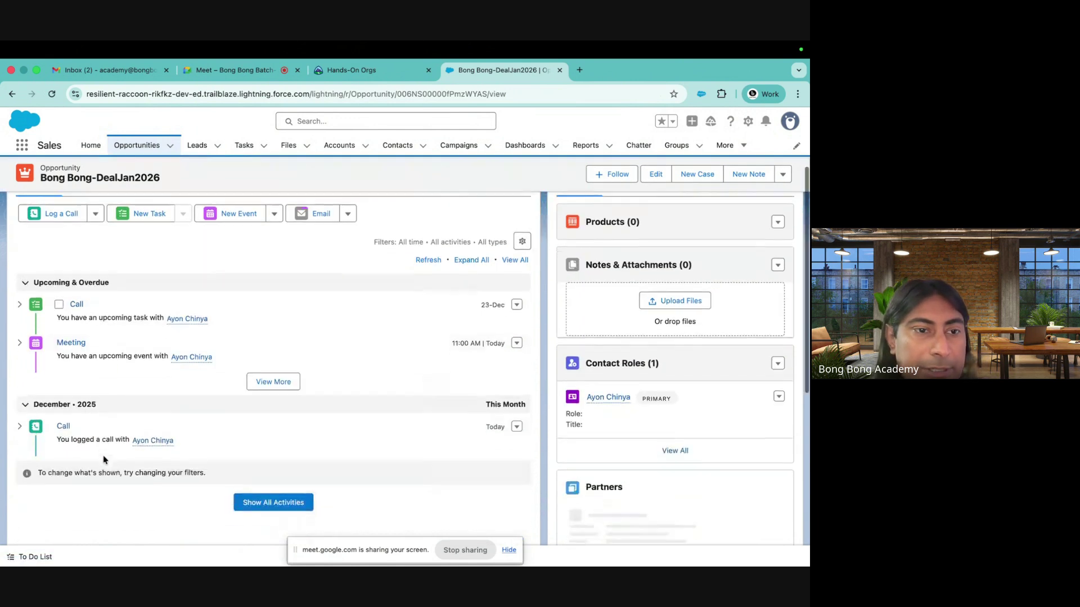
scroll(217, 286, "up", 3)
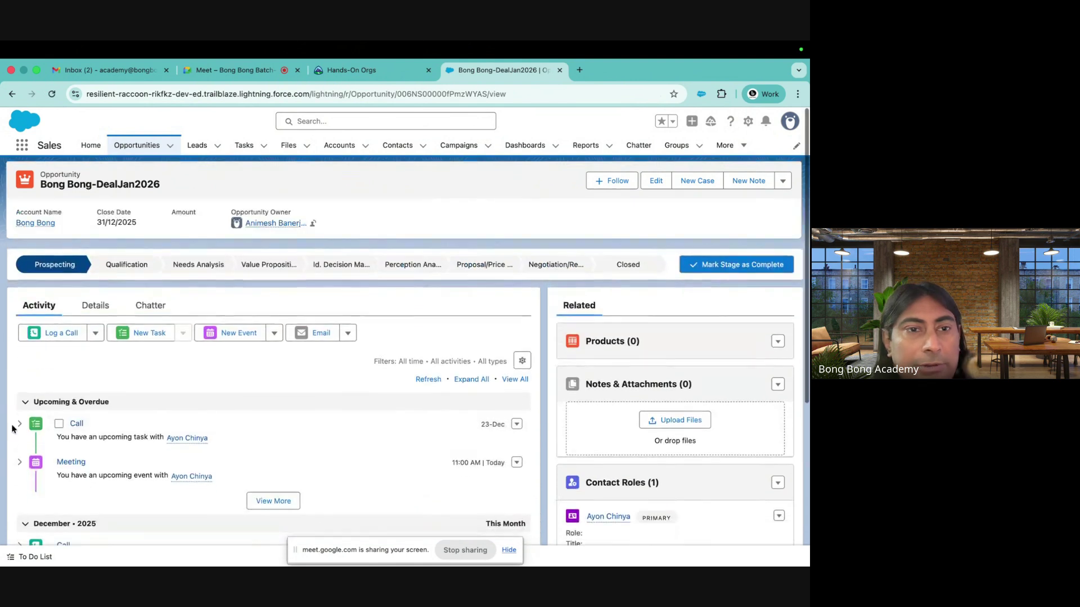
left_click(340, 263)
left_click(742, 262)
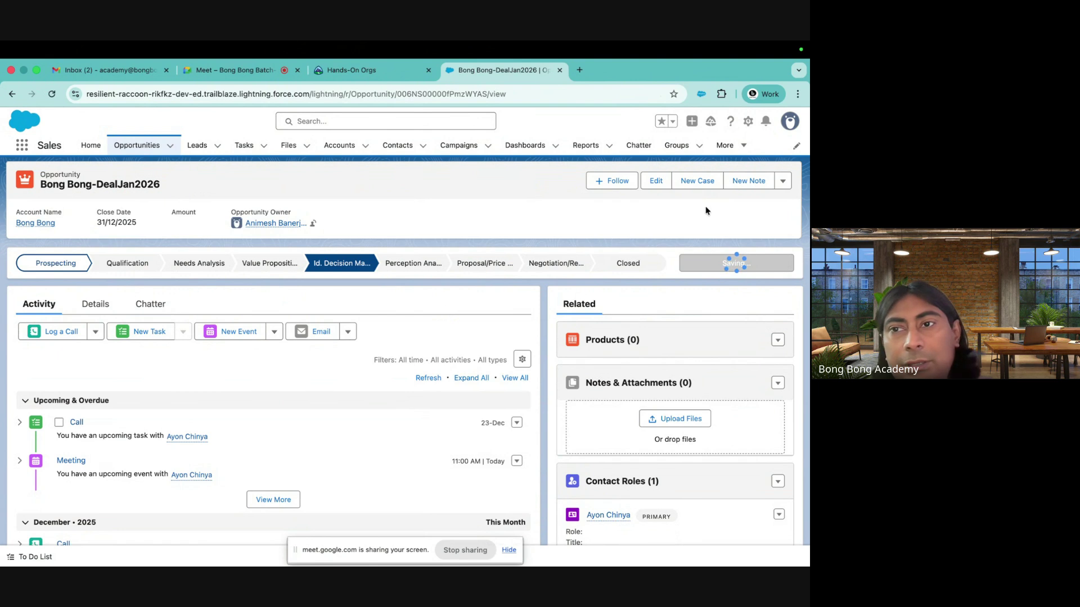
Add GenWatt Propane 1500kW (quantity 10) and Installation: Industrial - High (quantity 20) as products
left_click(778, 339)
left_click(758, 360)
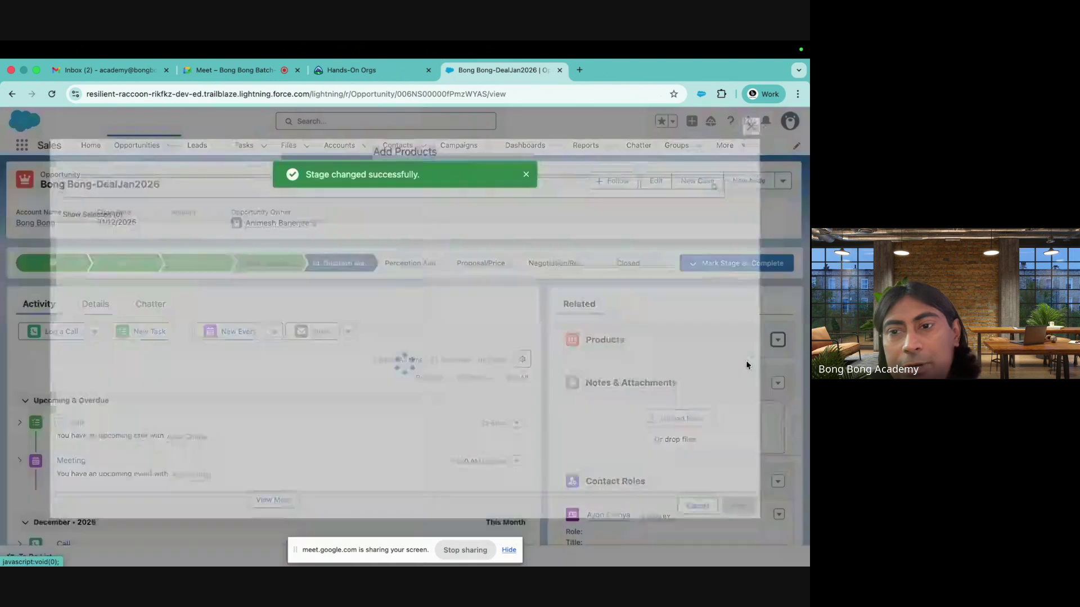
left_click(68, 341)
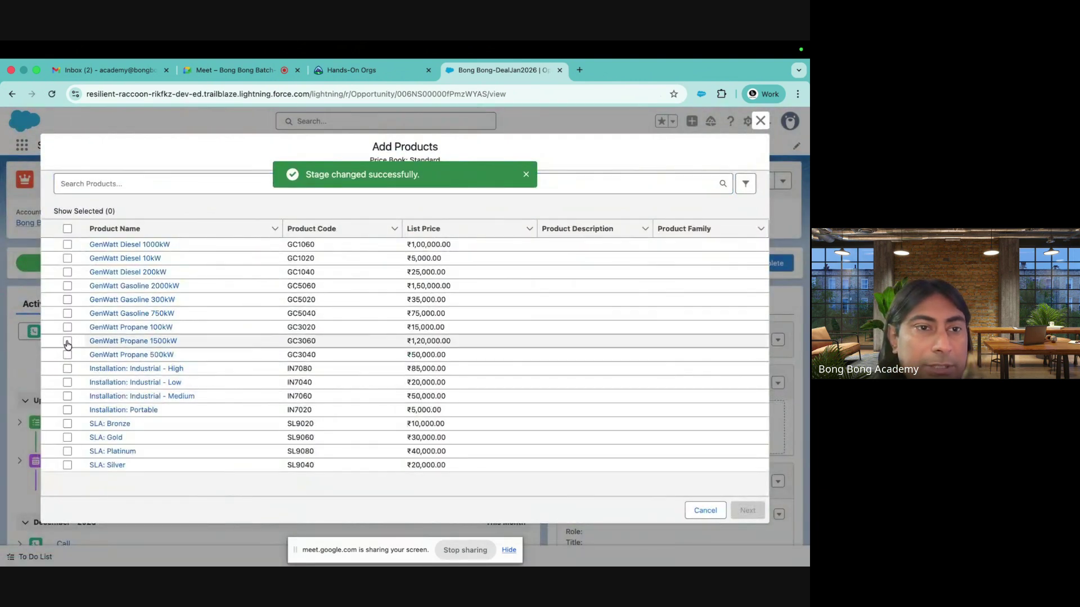
left_click(67, 368)
left_click(748, 510)
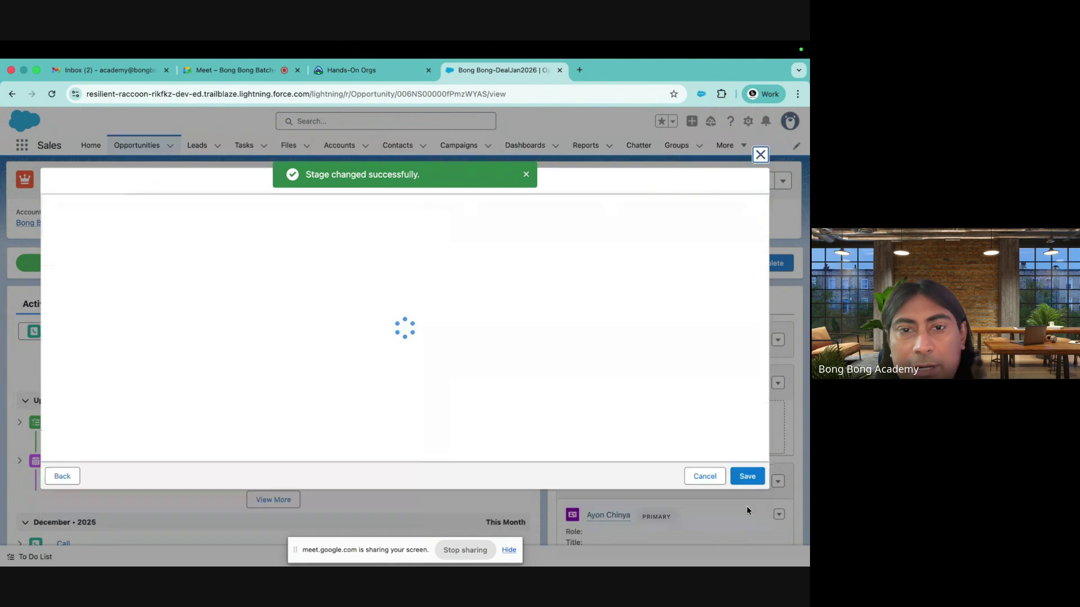
left_click(237, 221)
type("10.00")
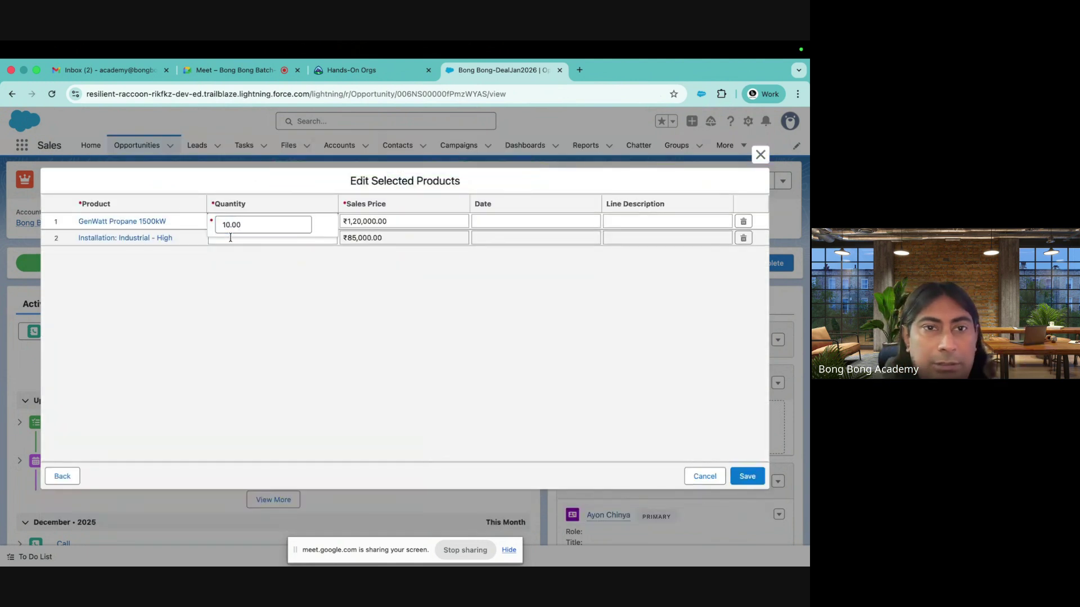
left_click(233, 238)
type("20")
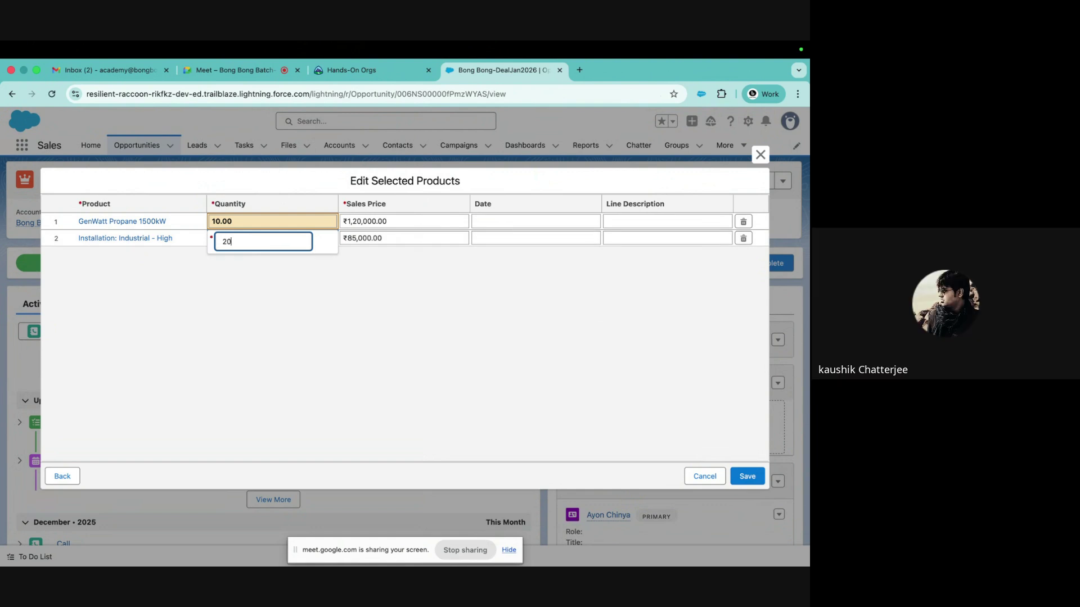
left_click(504, 345)
left_click(745, 476)
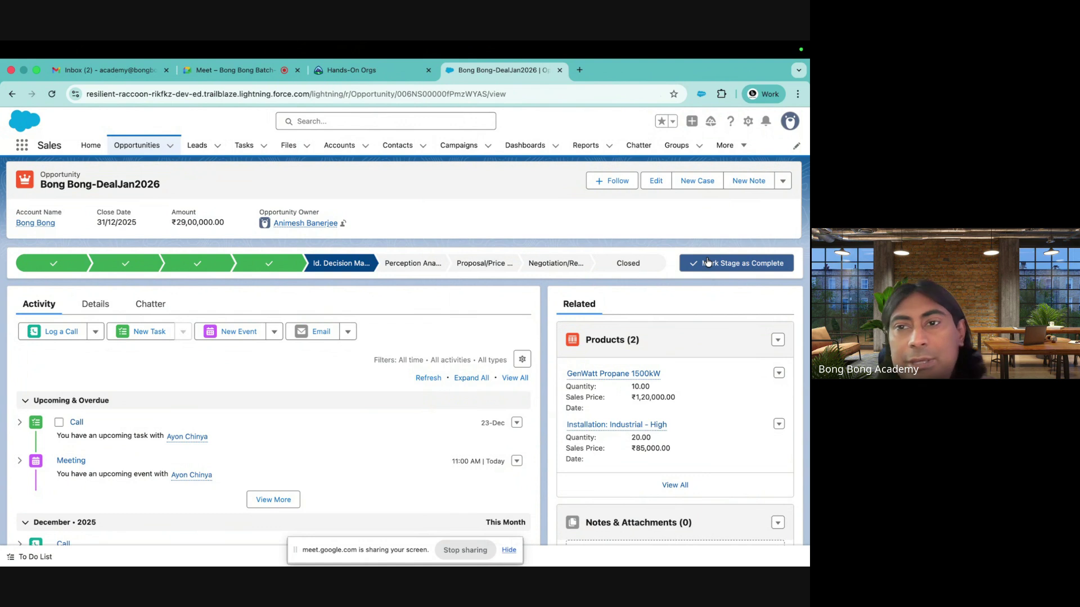
Close the opportunity with the stage Closed Won
left_click(657, 264)
left_click(737, 263)
left_click(457, 338)
left_click(363, 346)
left_click(553, 381)
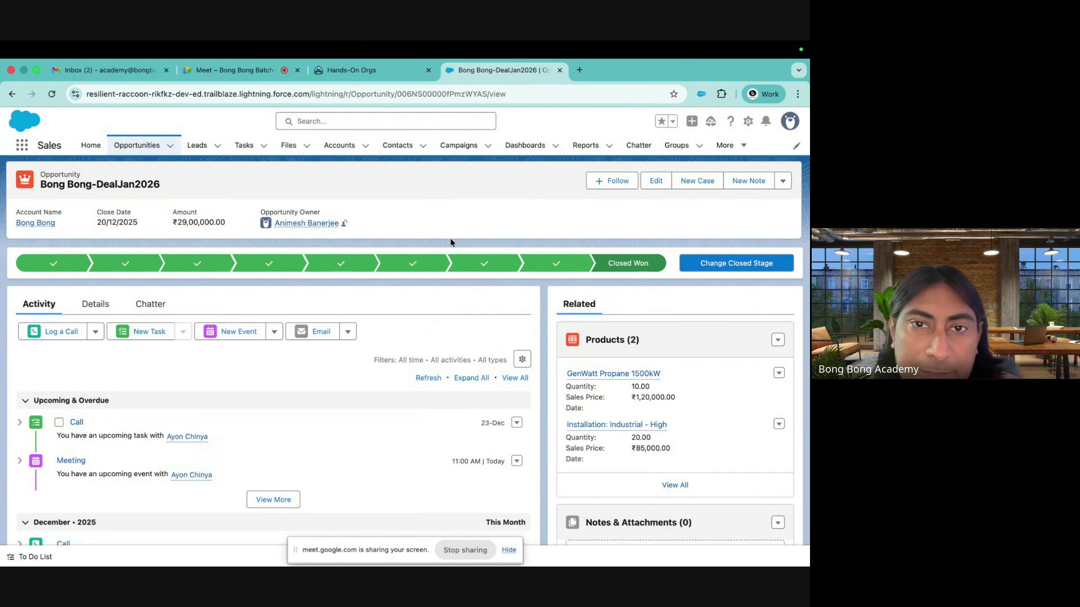
left_click(22, 146)
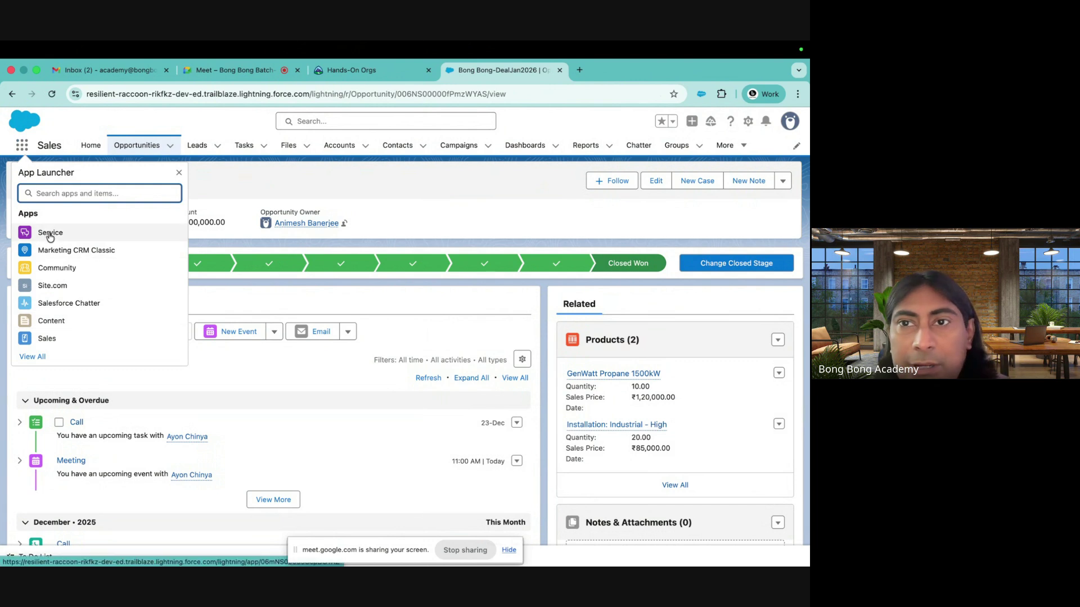
Dismiss the App Launcher and go to Cases through the More menu
left_click(741, 148)
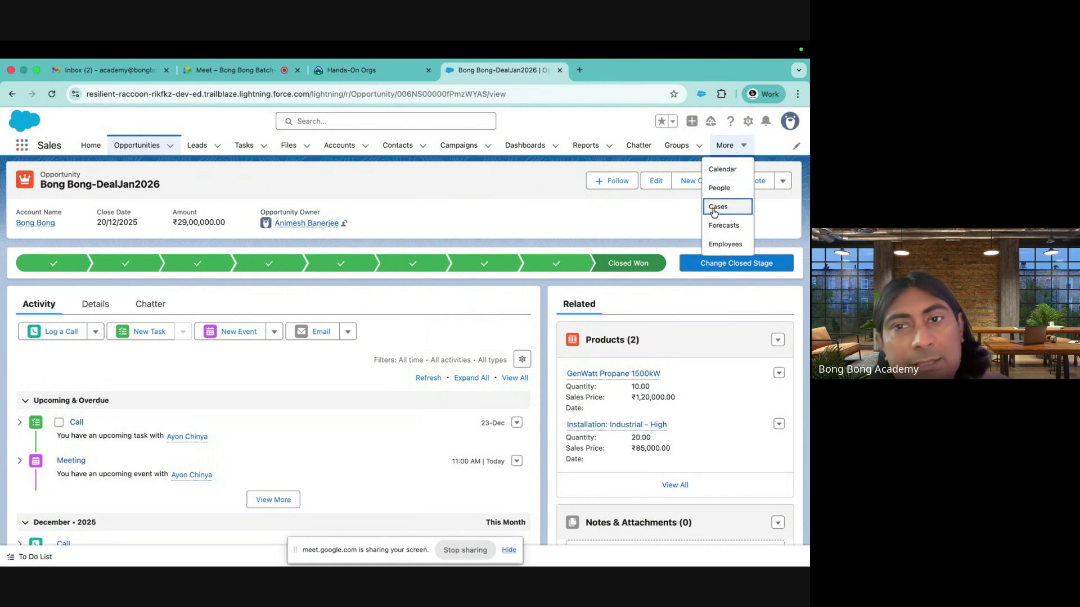
left_click(715, 208)
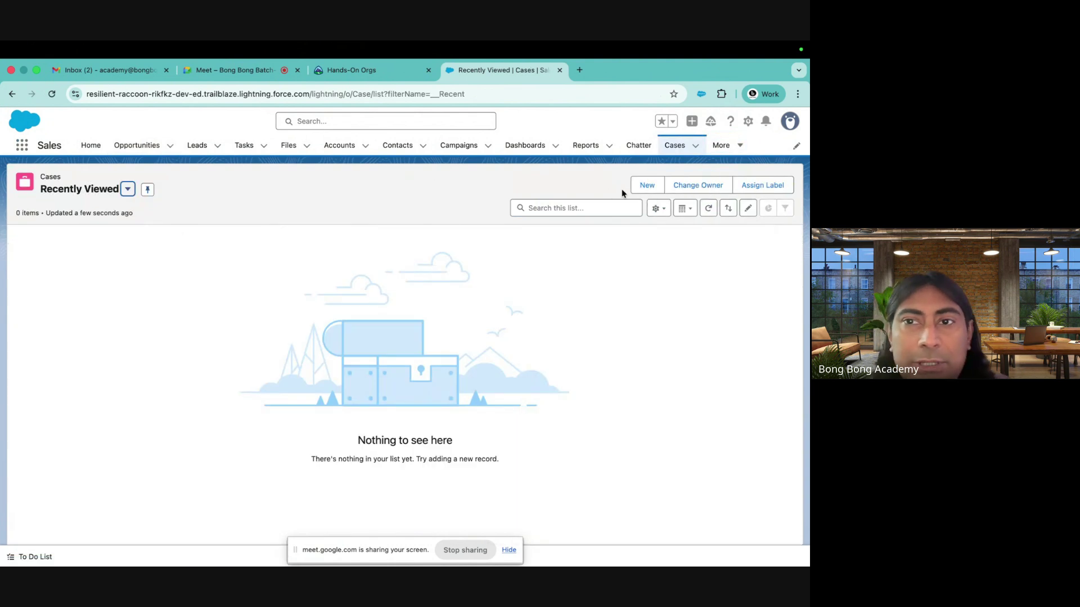
Start a new case with the contact, account Bong Bong, type Mechanical and origin Phone
left_click(645, 187)
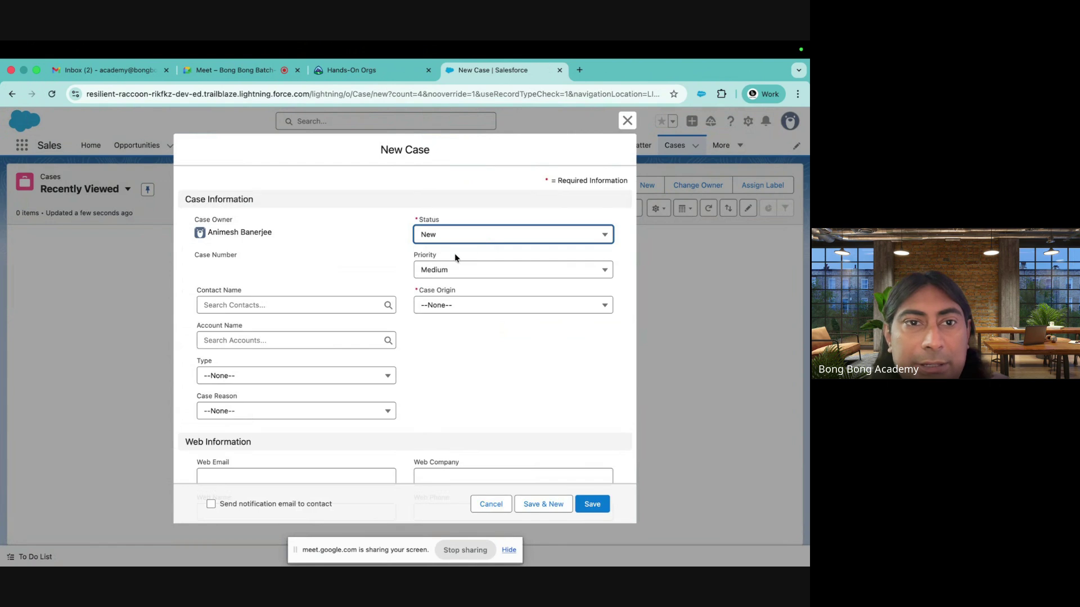
left_click(269, 305)
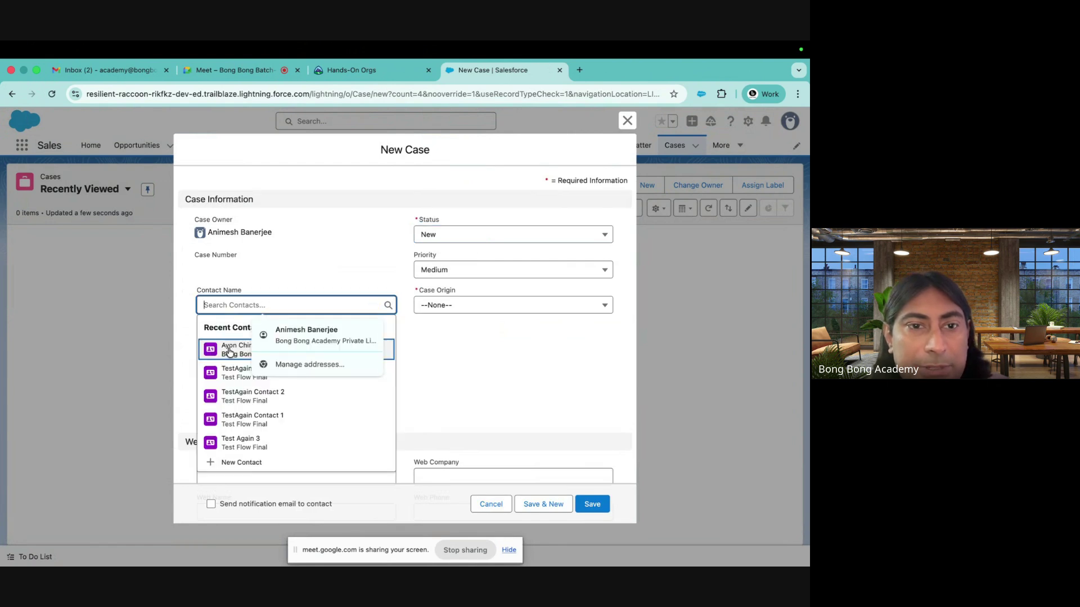
left_click(229, 348)
left_click(228, 341)
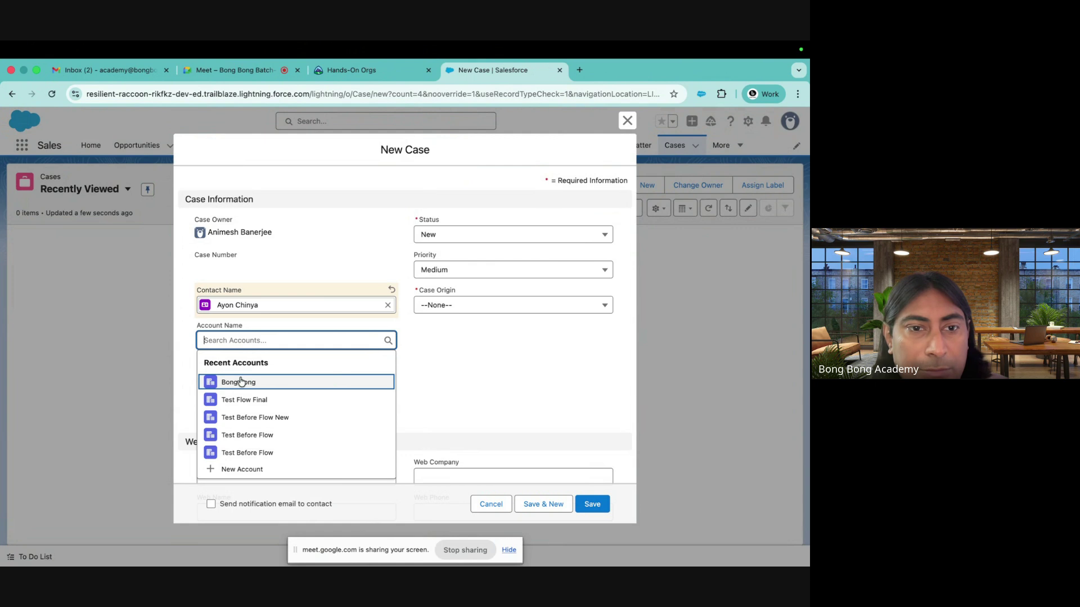
left_click(242, 380)
left_click(238, 382)
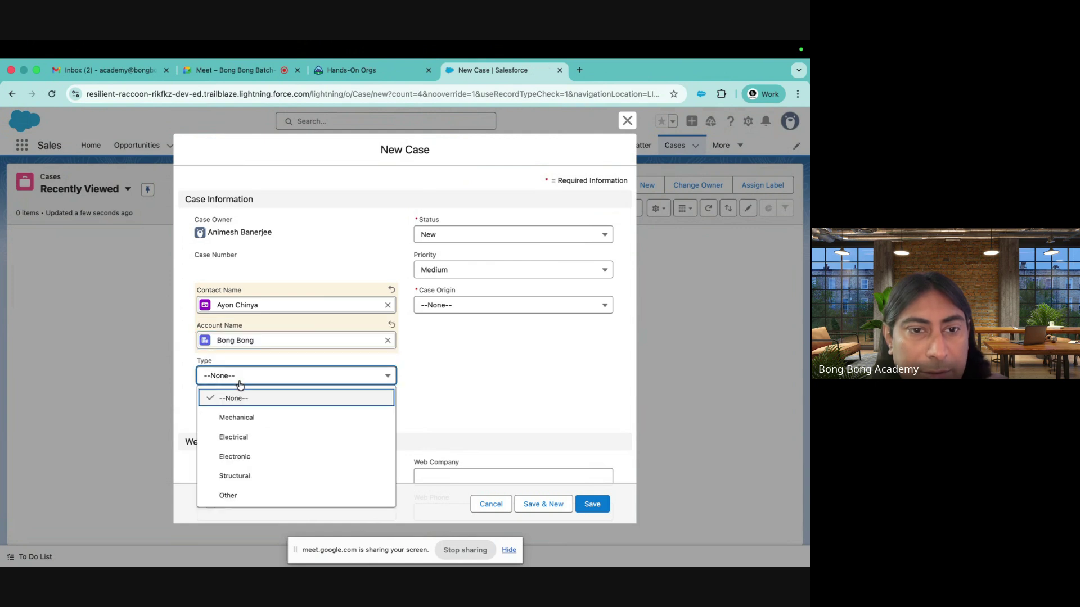
left_click(256, 424)
left_click(465, 305)
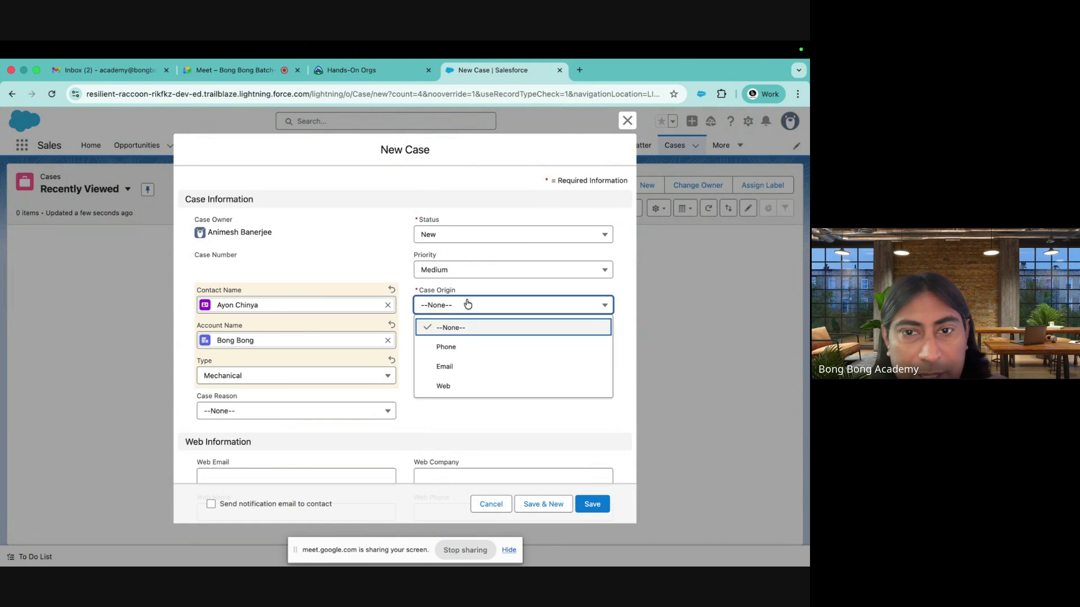
left_click(447, 349)
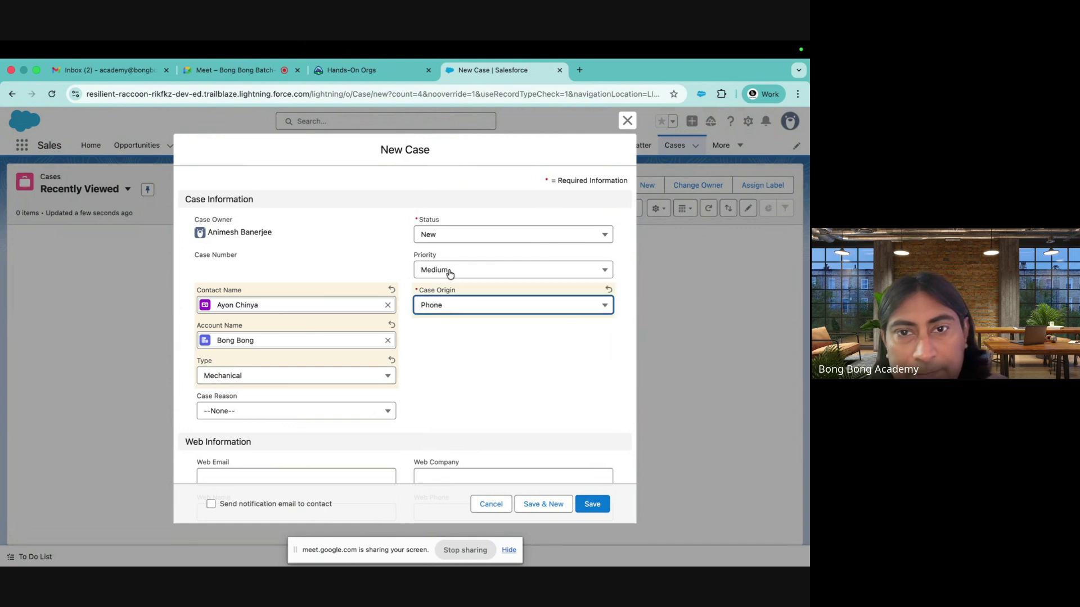
Set priority High, status New, reason Installation, subject 'Installation issue', and save the case
left_click(449, 274)
left_click(442, 316)
left_click(437, 236)
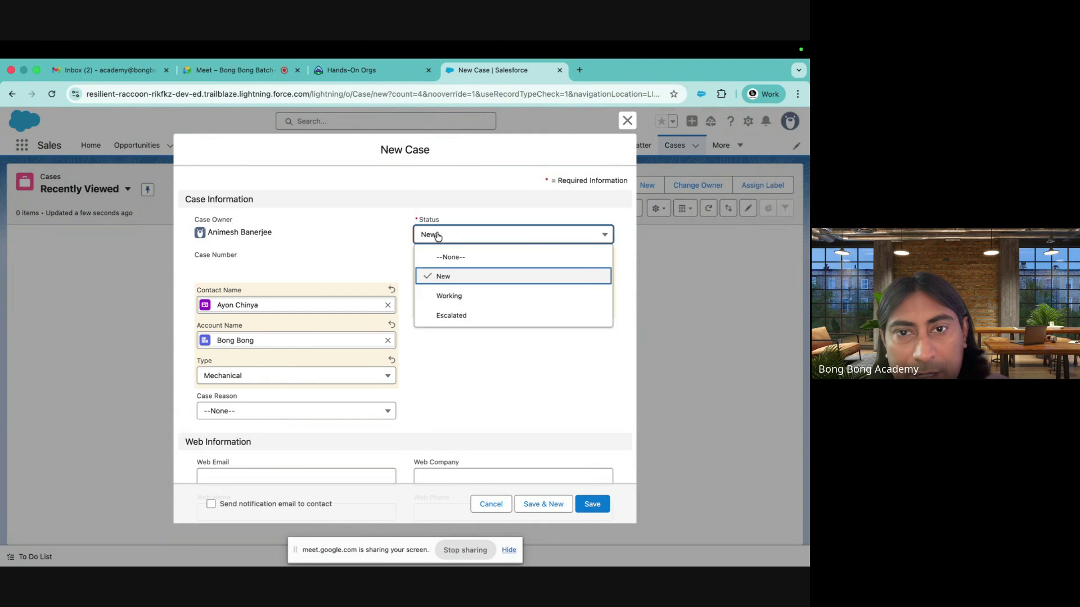
left_click(433, 275)
left_click(344, 410)
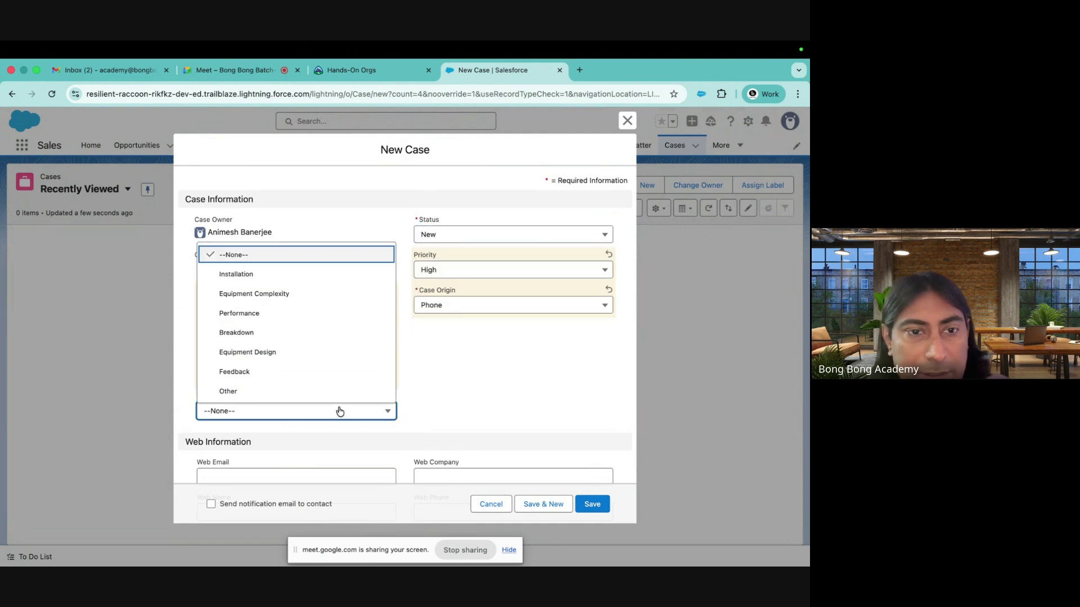
left_click(294, 276)
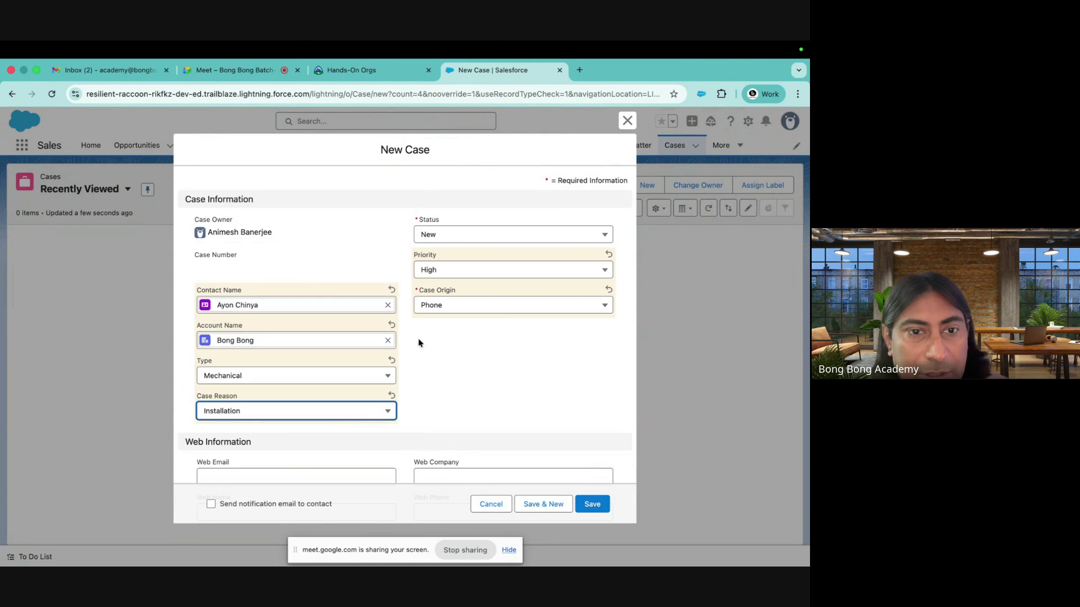
scroll(455, 374, "down", 6)
left_click(328, 360)
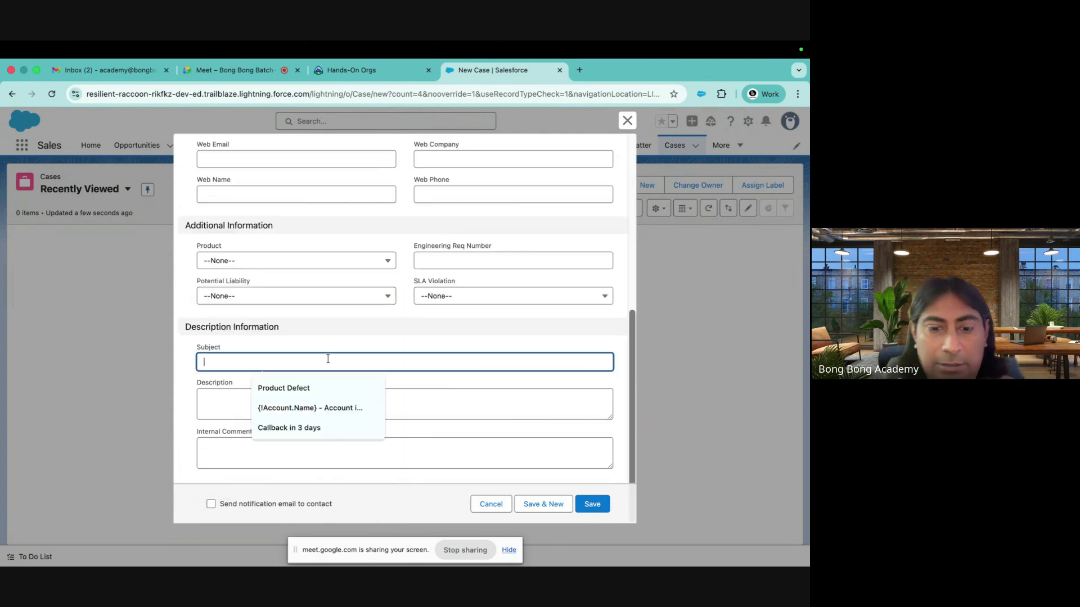
type("I")
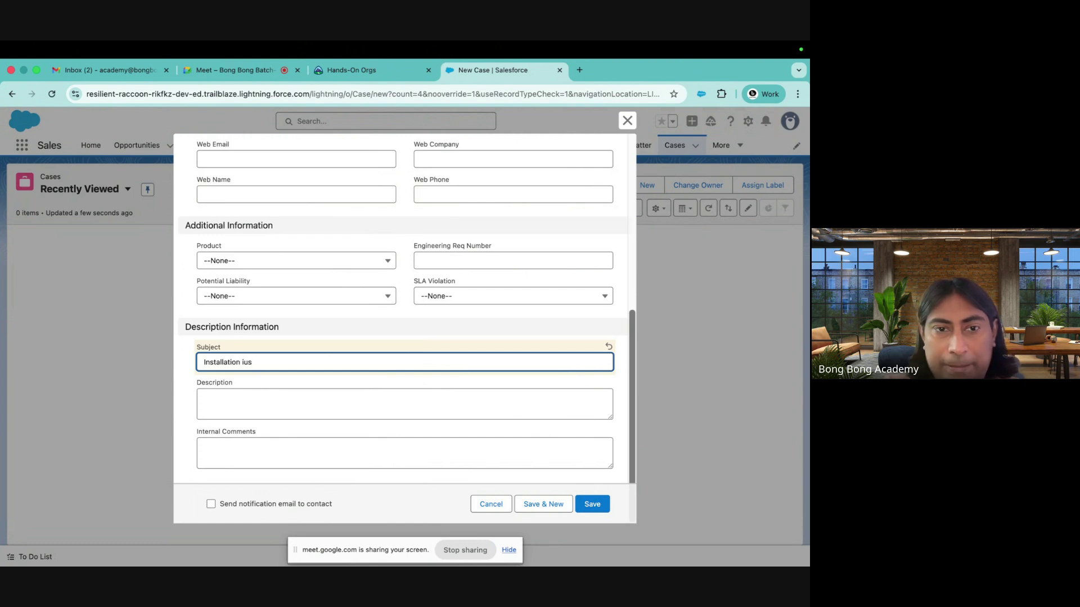
type("nstallation issue")
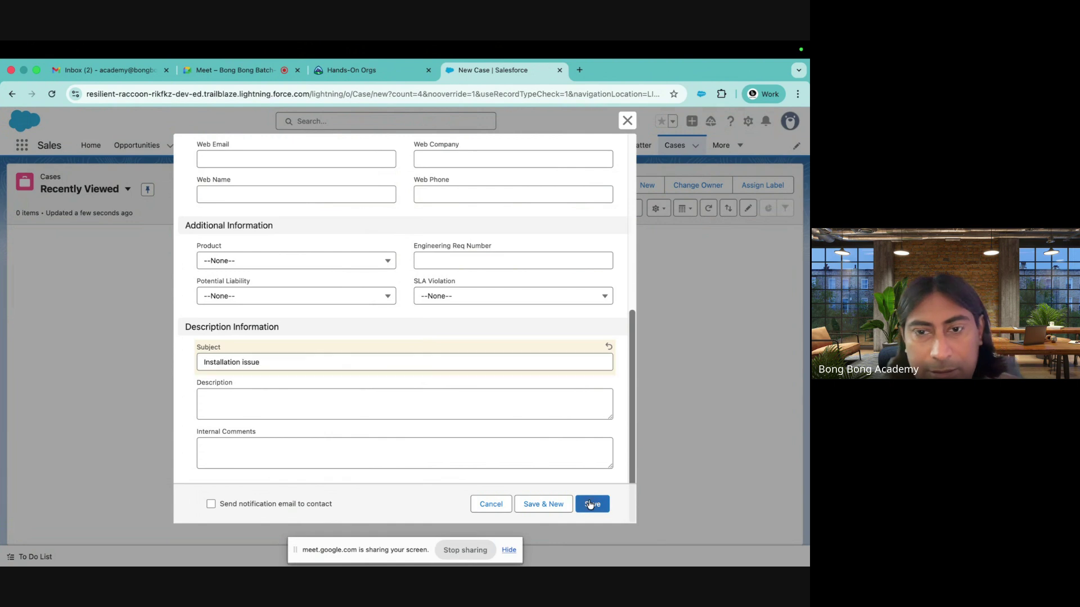
left_click(592, 504)
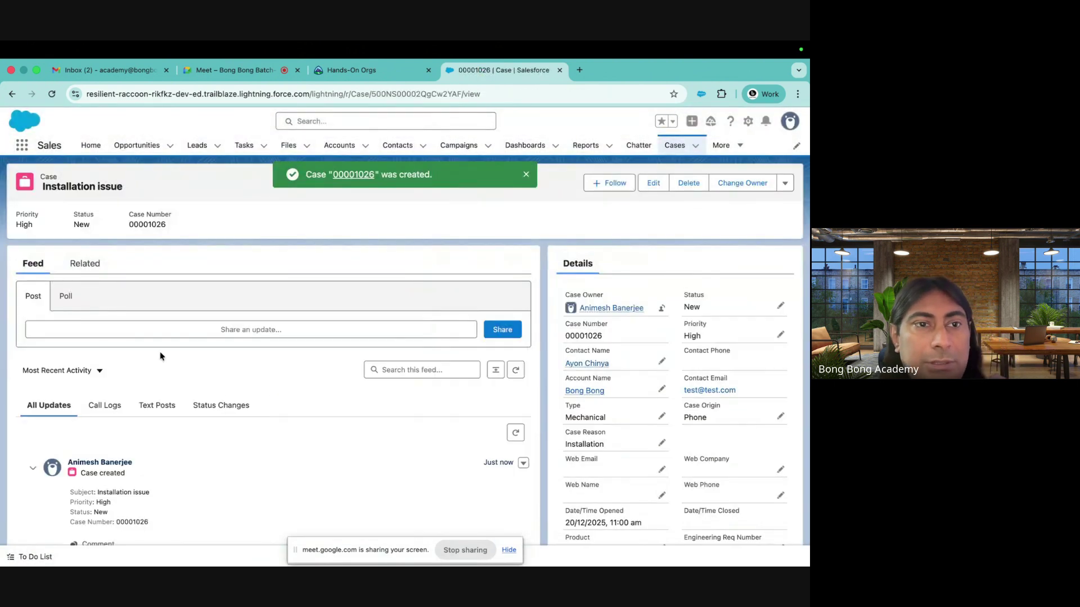
Check the case's Change Owner user/queue options without changing the owner, then go to Setup
scroll(304, 360, "down", 3)
scroll(303, 361, "up", 3)
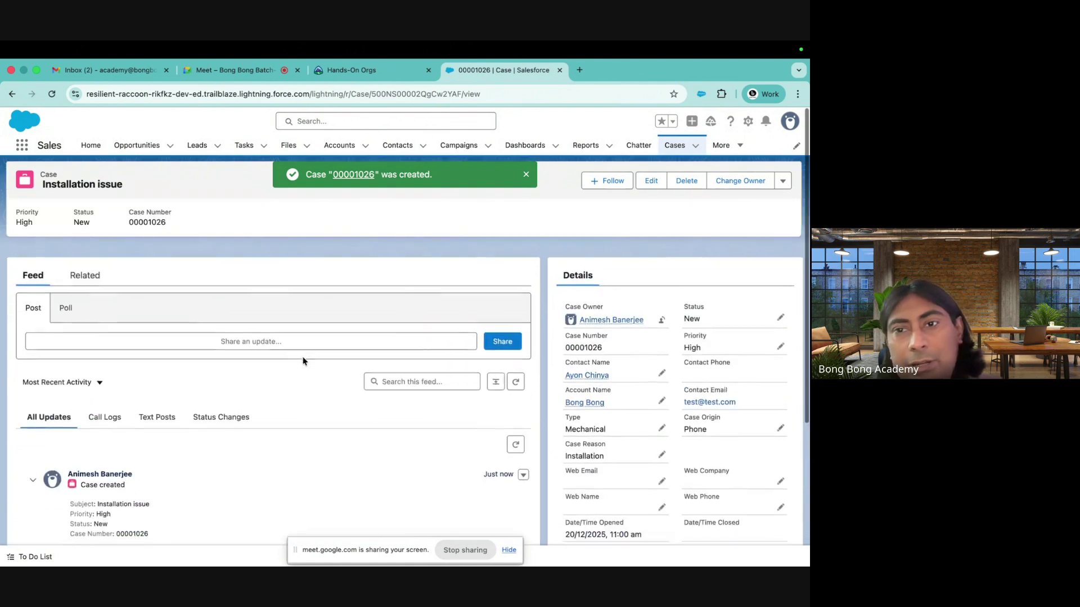
left_click(662, 310)
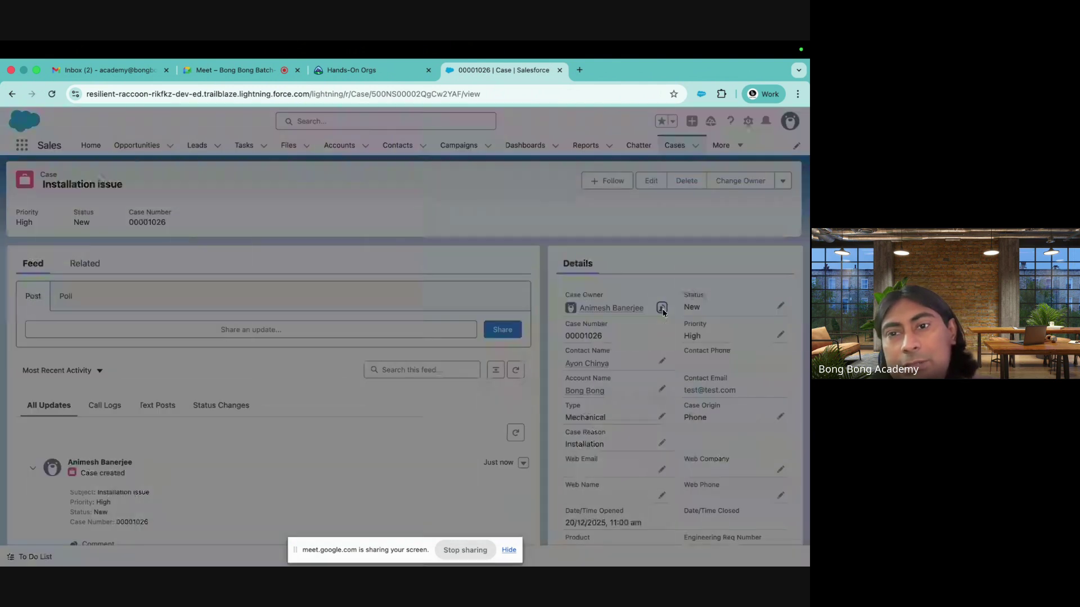
left_click(263, 278)
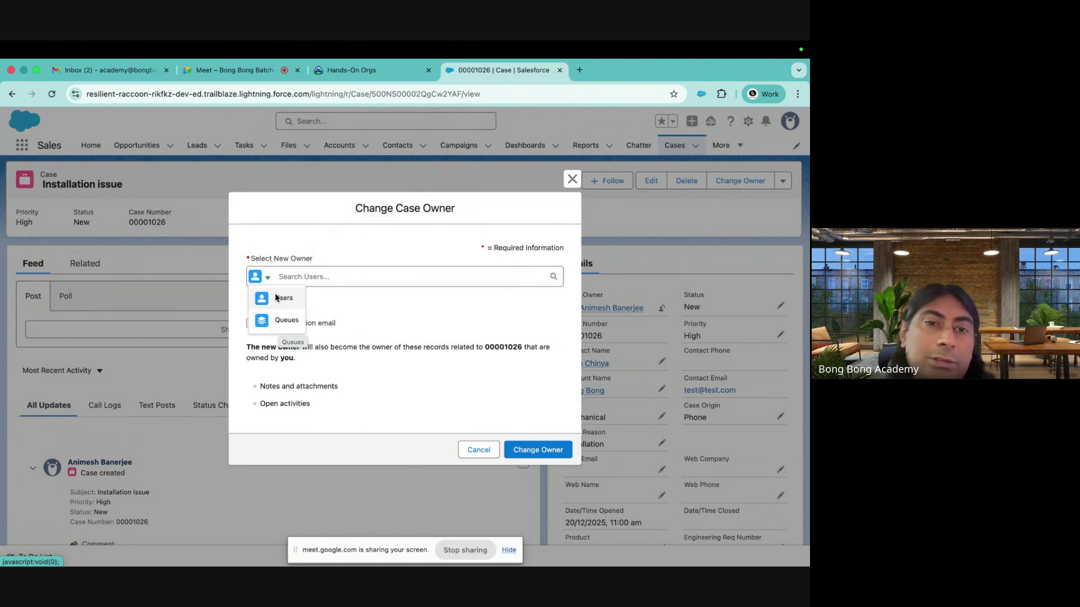
left_click(578, 183)
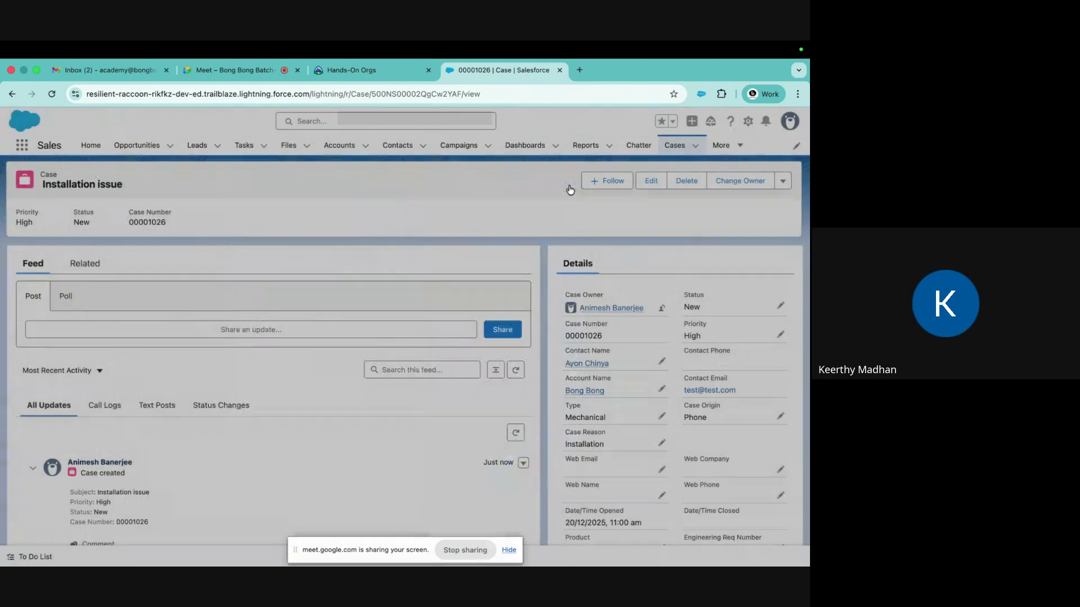
left_click(748, 121)
Open Setup and reach the Queues page via a 'qu' Quick Find search
left_click(690, 166)
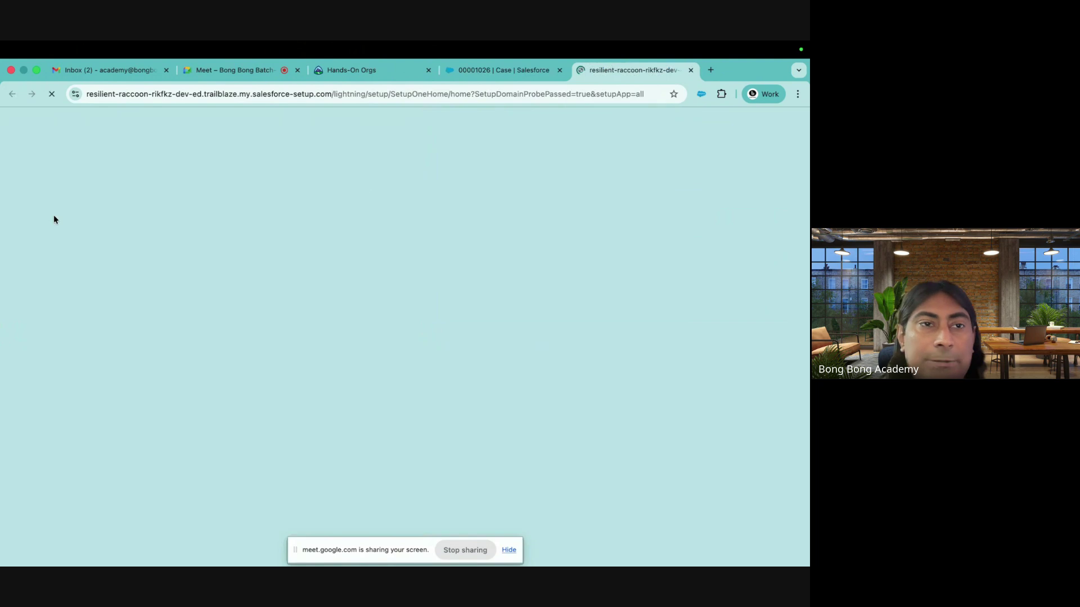
type("qu")
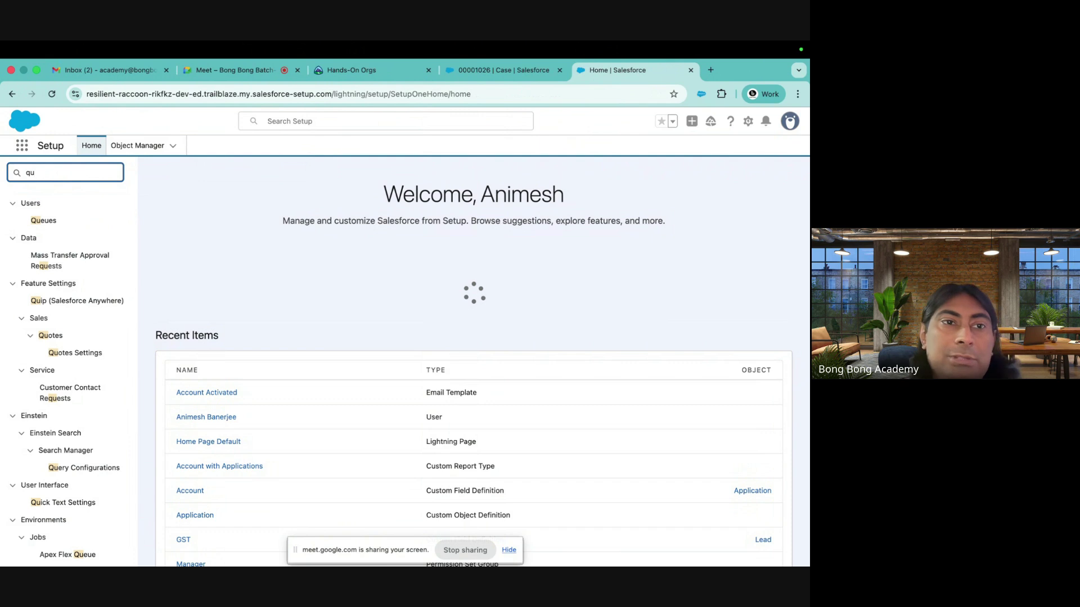
left_click(44, 221)
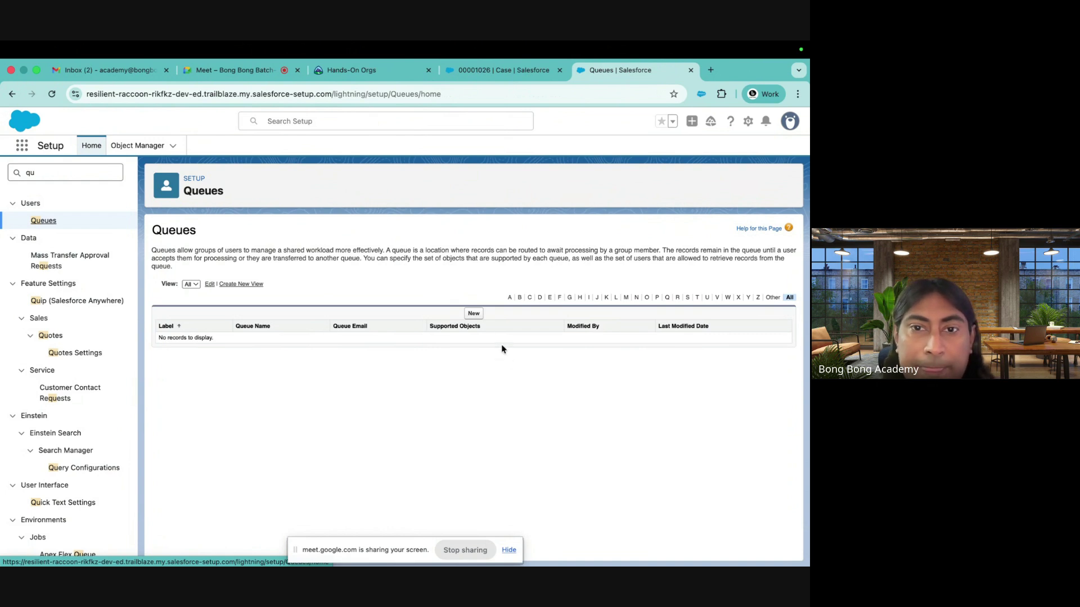
Start a new queue labelled MyQ with Case and Lead as supported objects
left_click(472, 314)
left_click(323, 318)
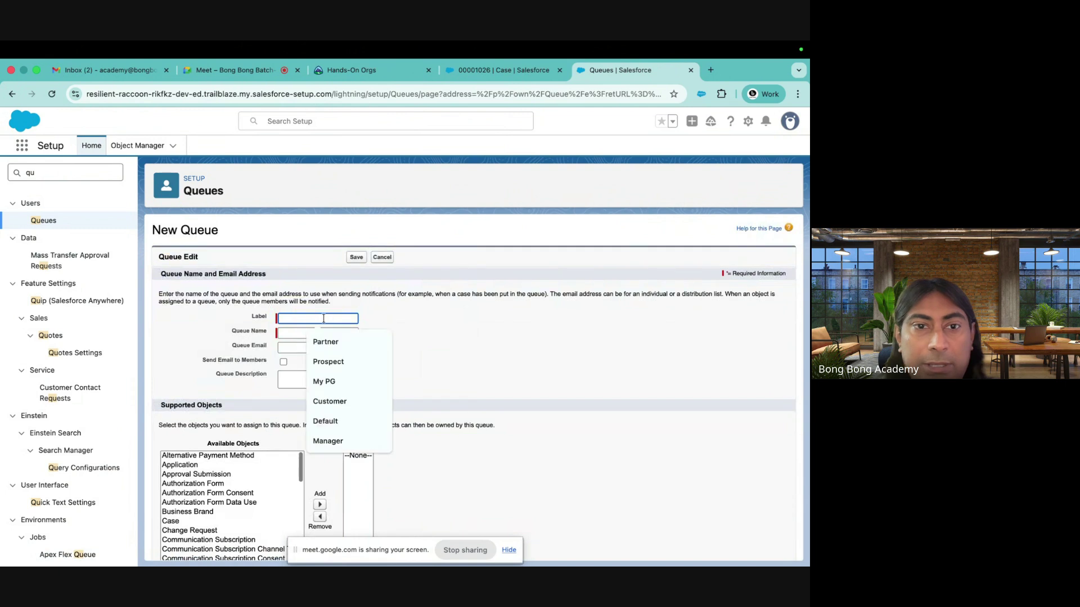
type("My")
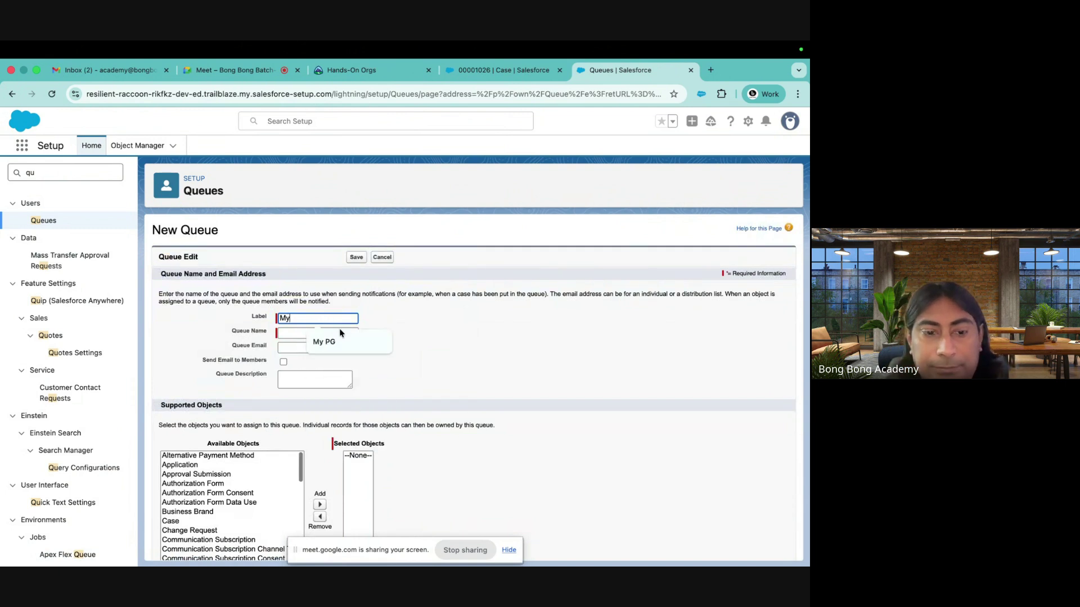
type("Q")
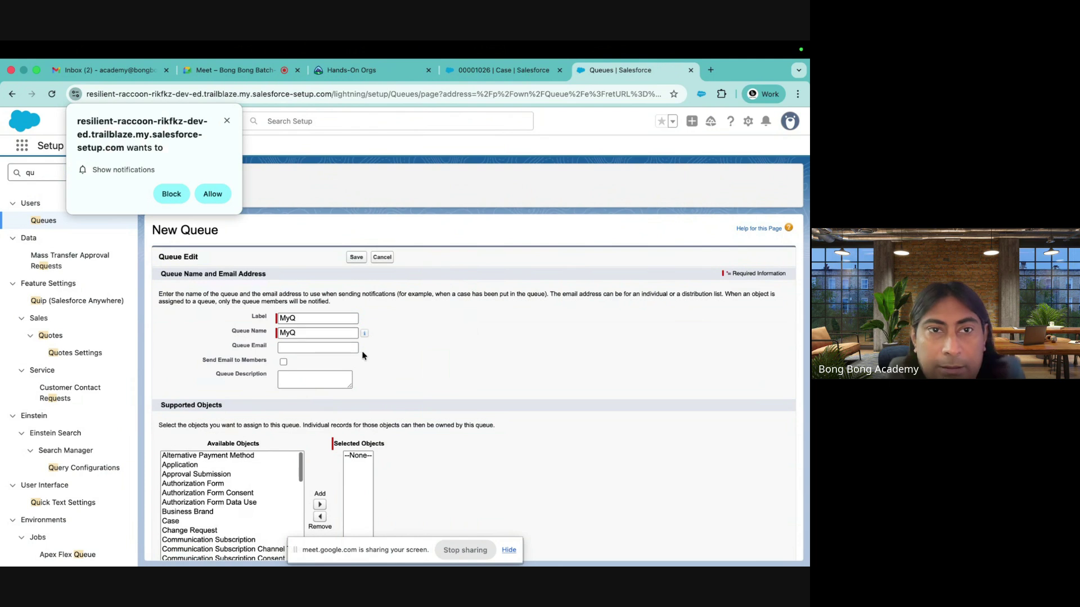
left_click(212, 194)
scroll(446, 344, "down", 4)
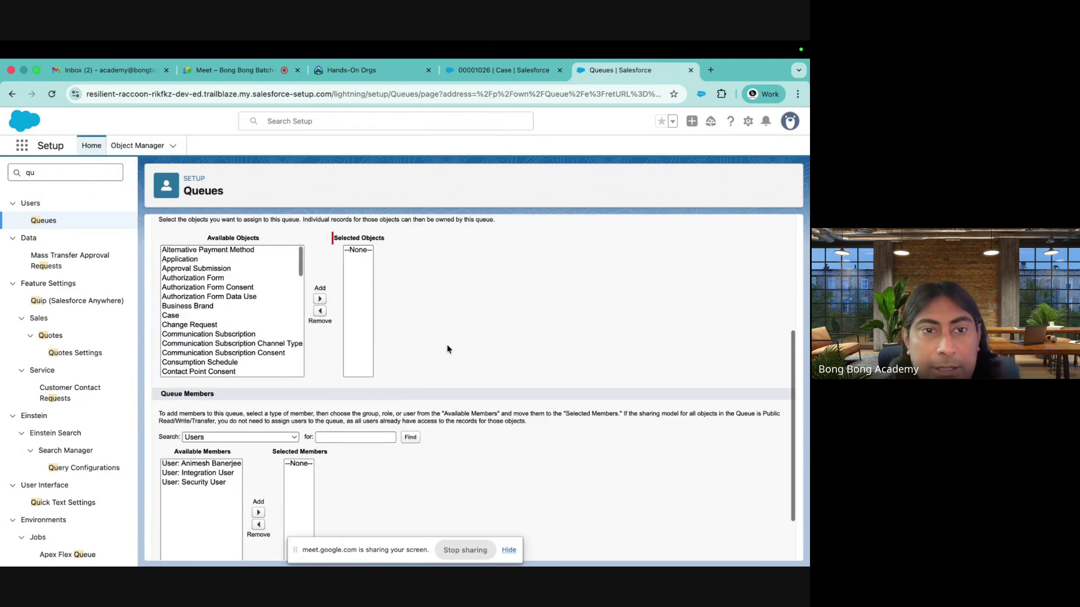
left_click(203, 316)
left_click(320, 299)
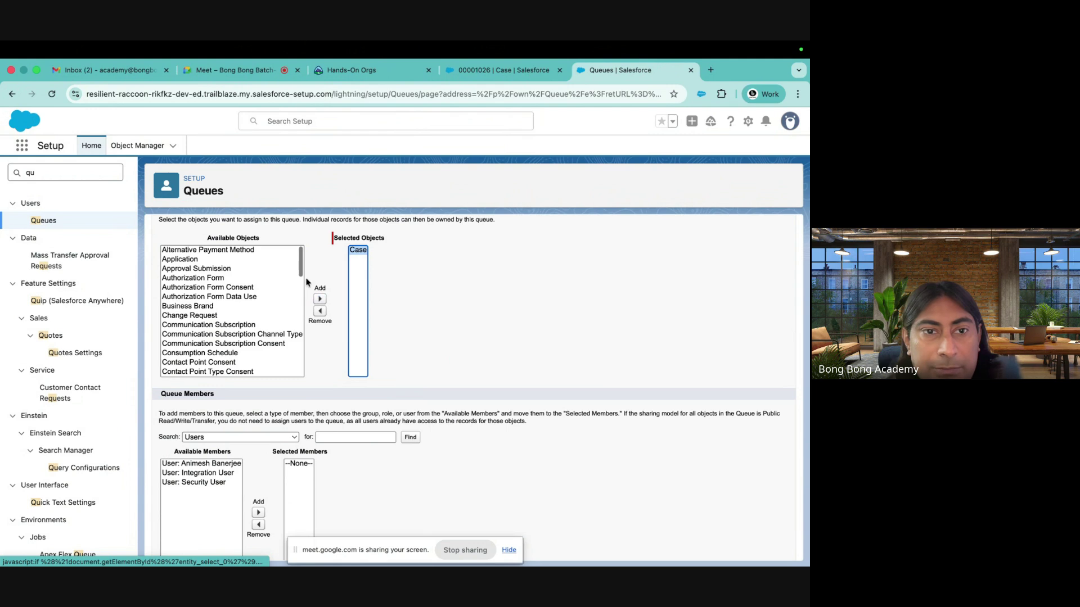
scroll(235, 331, "down", 3)
scroll(234, 326, "down", 5)
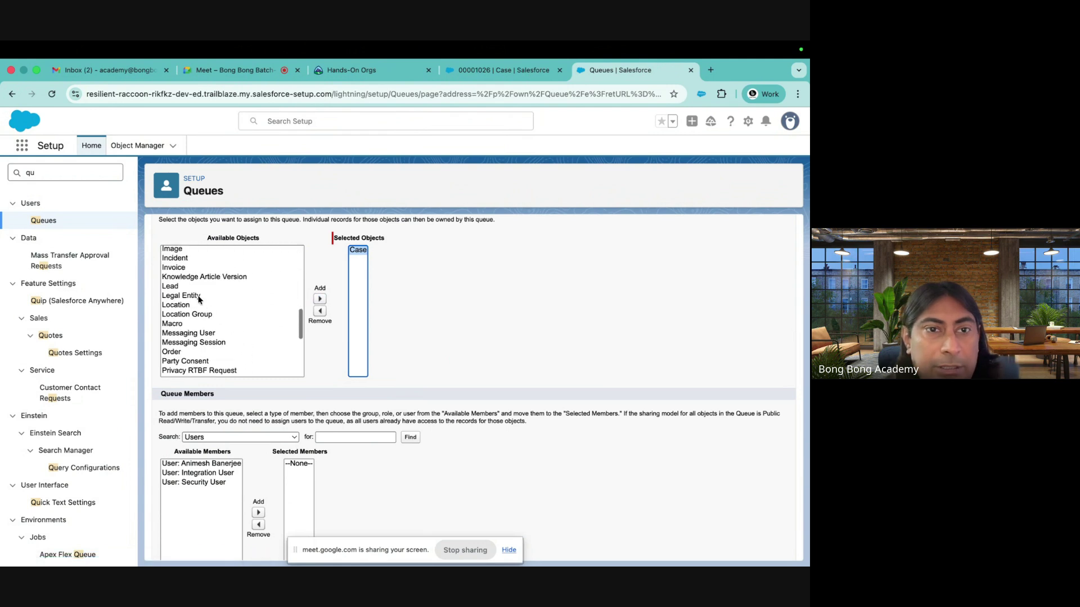
left_click(191, 287)
left_click(319, 298)
Add the current user and the COO role as MyQ members and save the queue
scroll(256, 368, "down", 5)
scroll(236, 422, "down", 3)
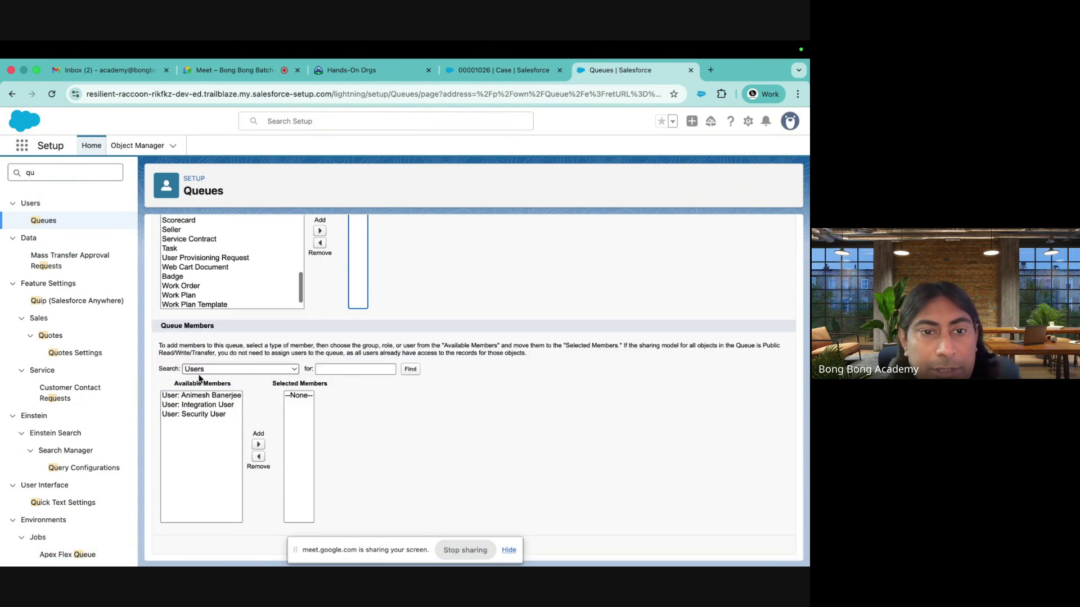
left_click(207, 397)
left_click(258, 445)
left_click(258, 369)
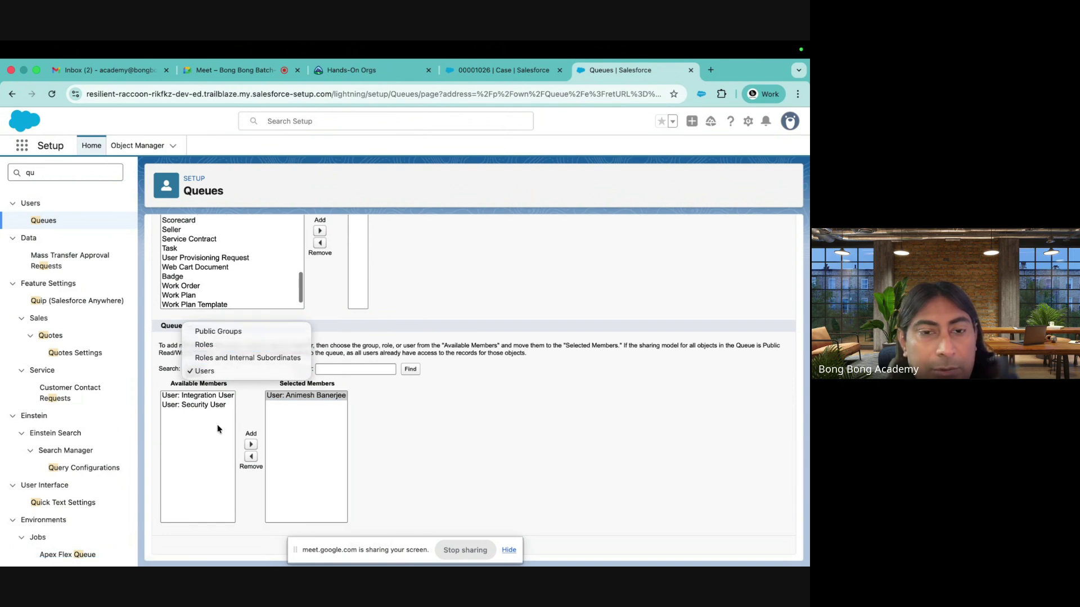
left_click(242, 343)
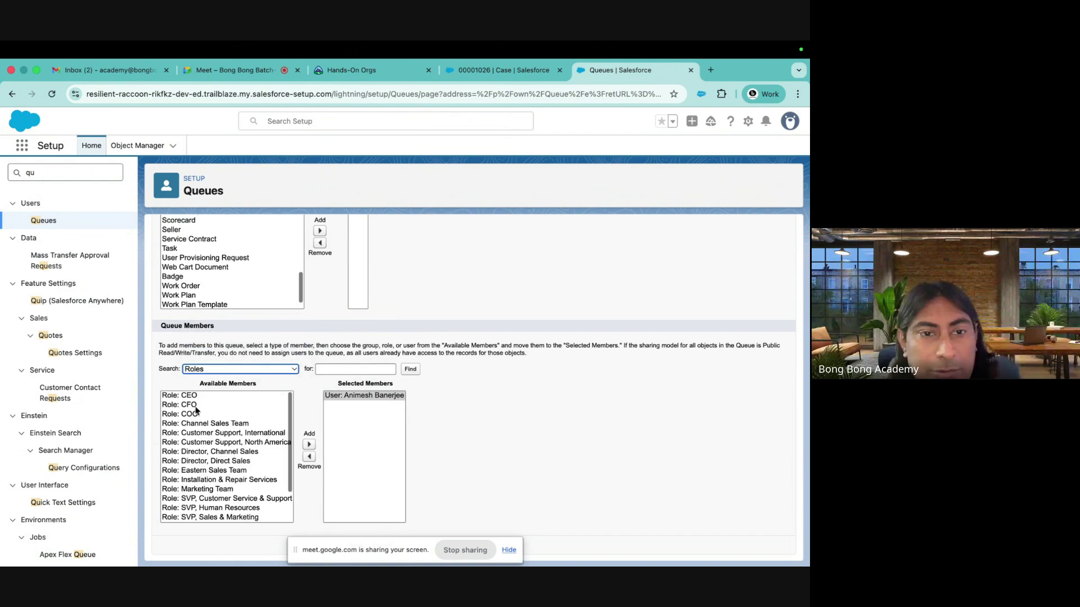
left_click(194, 415)
left_click(309, 444)
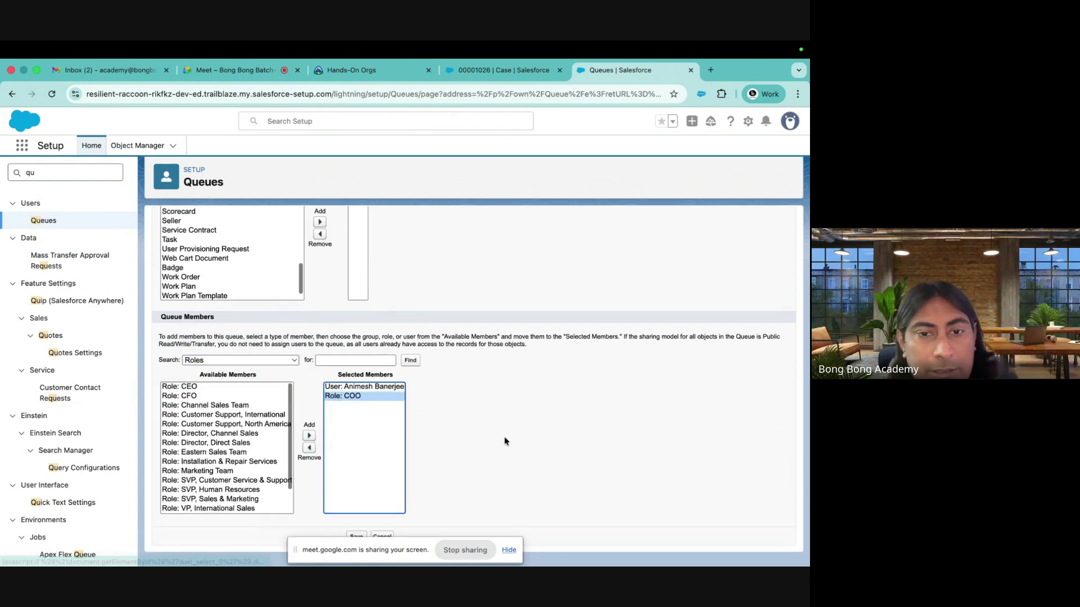
left_click(515, 550)
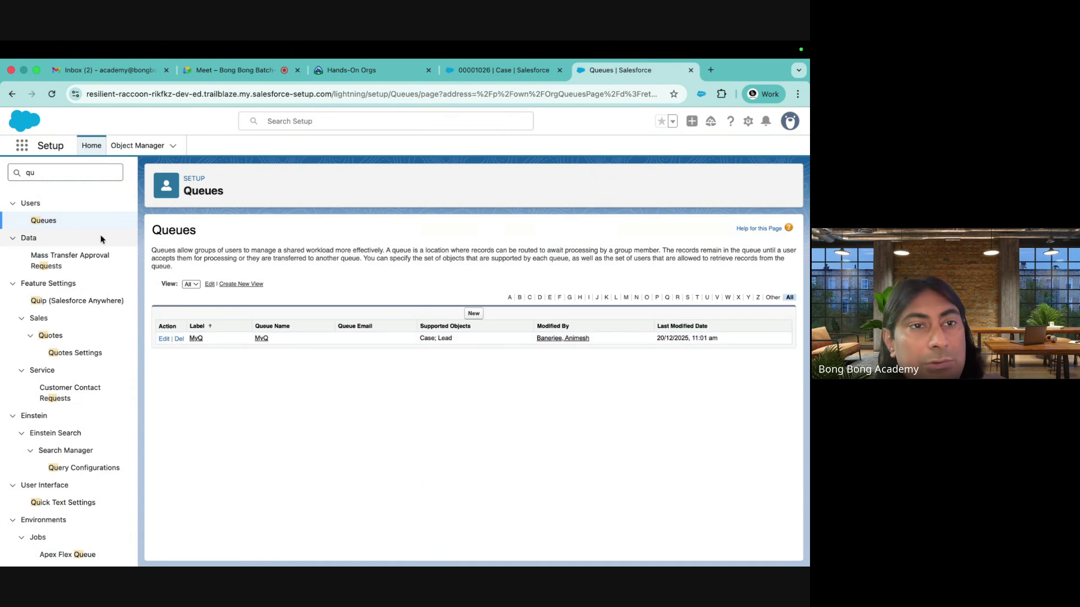
Try a 'suppo' Quick Find search, clear it, and switch back to case 00001026's tab
double_click(51, 177)
type("suppo")
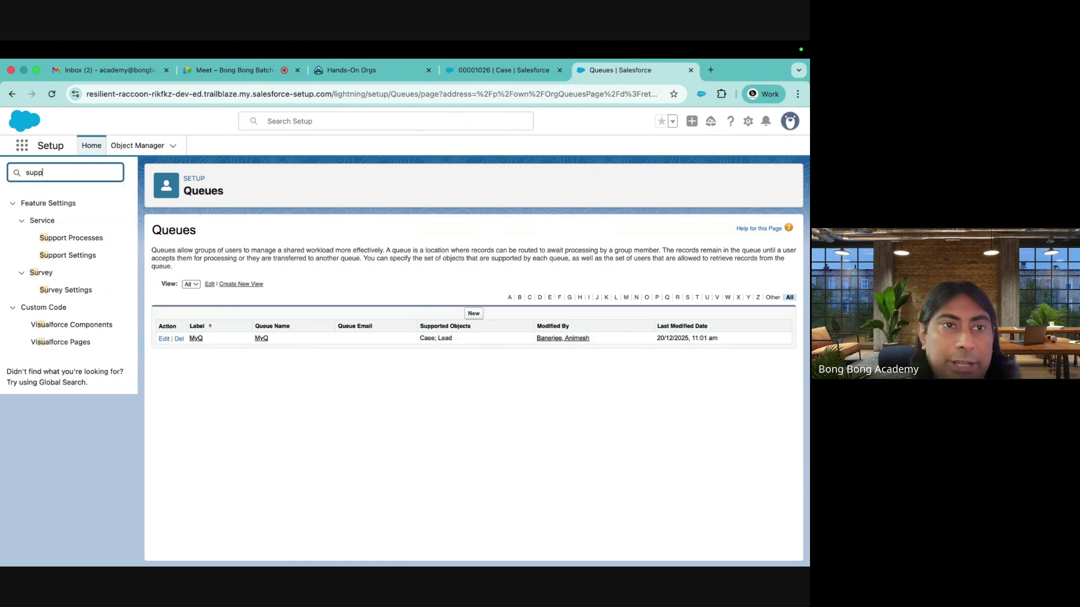
key("BackSpace")
key("BackSpace")
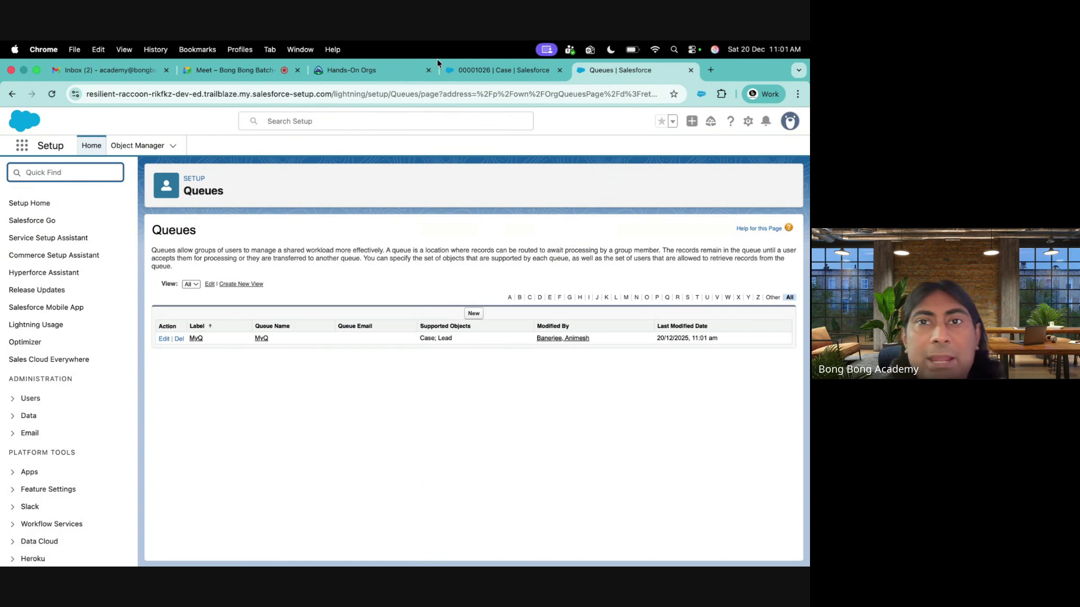
left_click(520, 72)
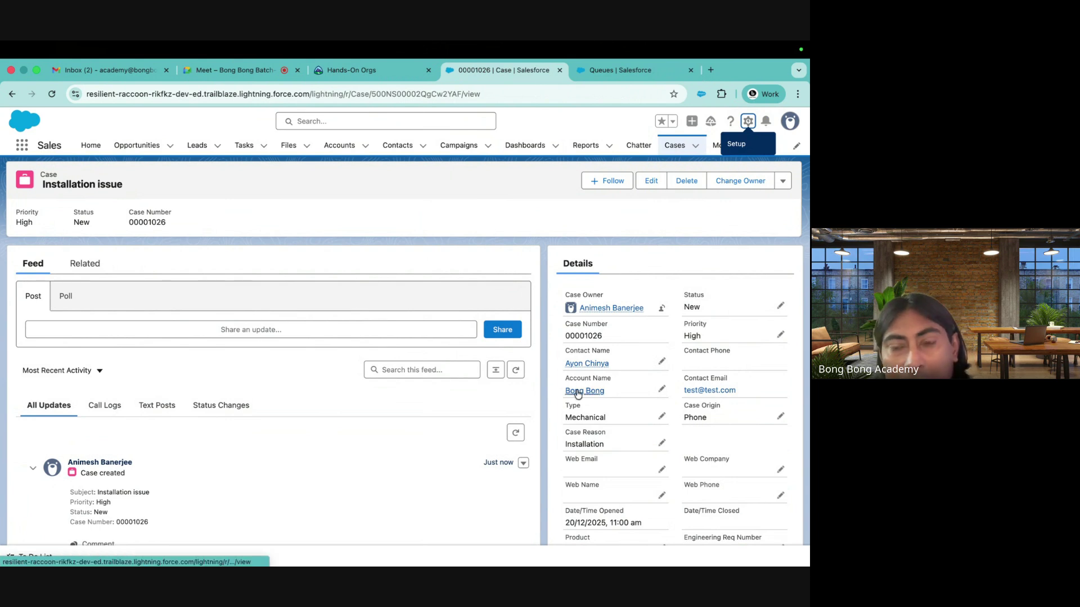
Follow the case's Bong Bong account link and review its contact and activities
mouse_move(582, 389)
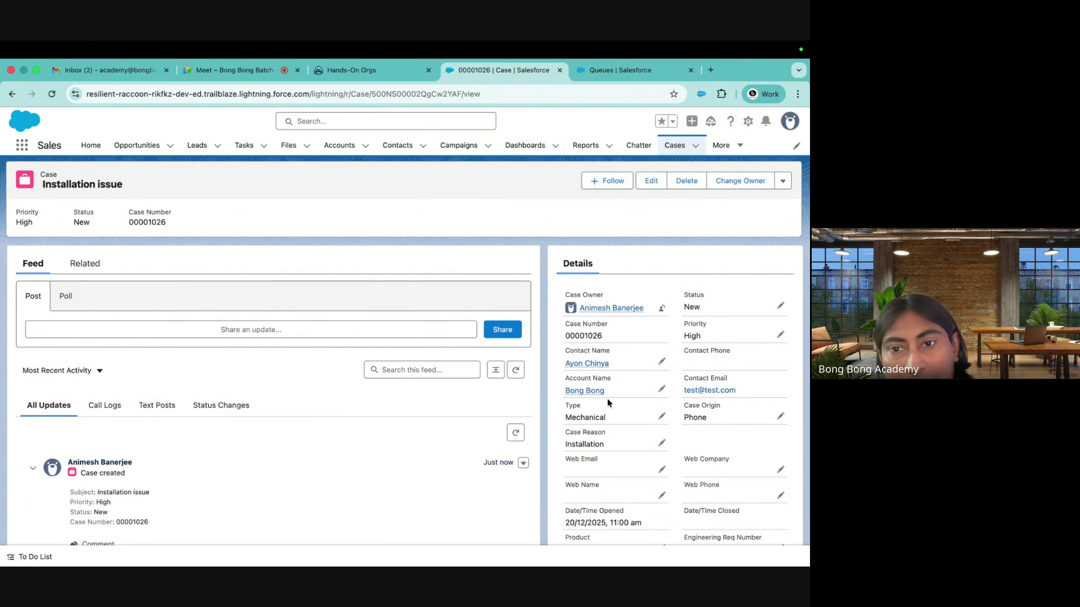
left_click(588, 392)
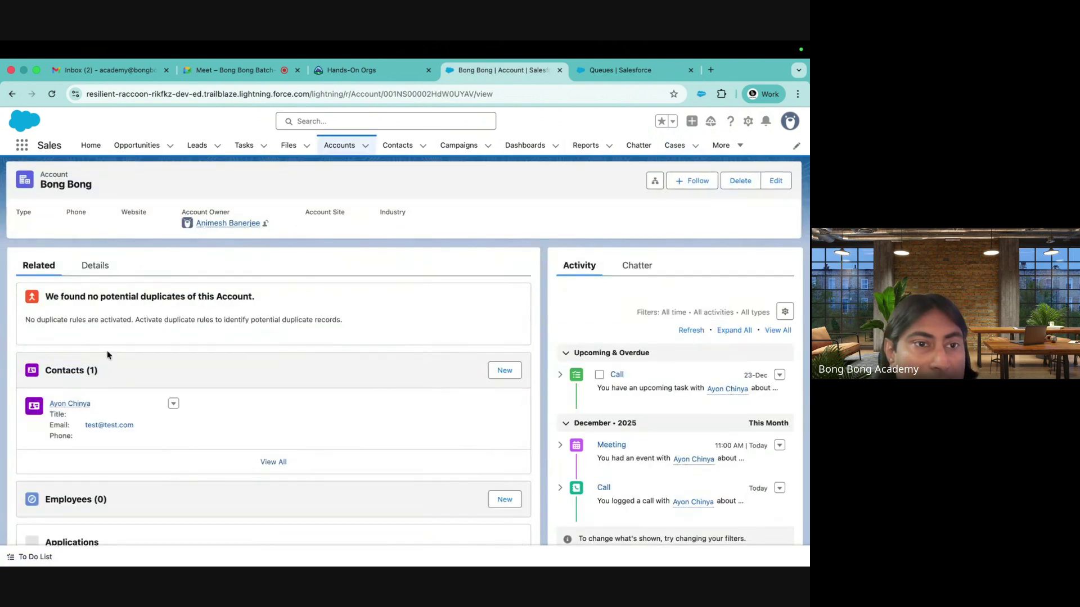
scroll(107, 343, "down", 2)
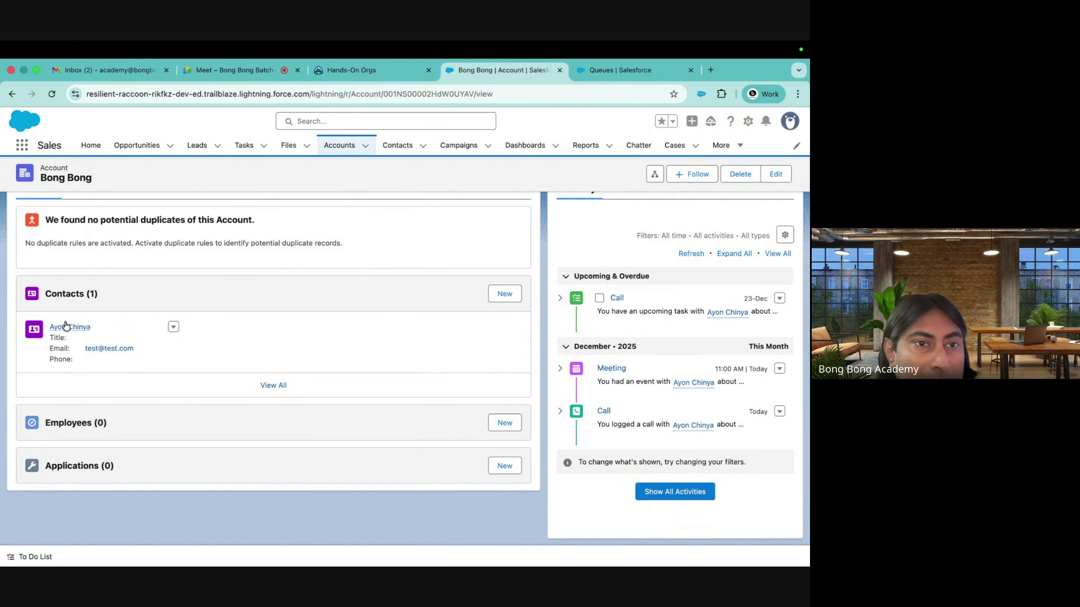
scroll(71, 344, "up", 2)
scroll(153, 365, "down", 2)
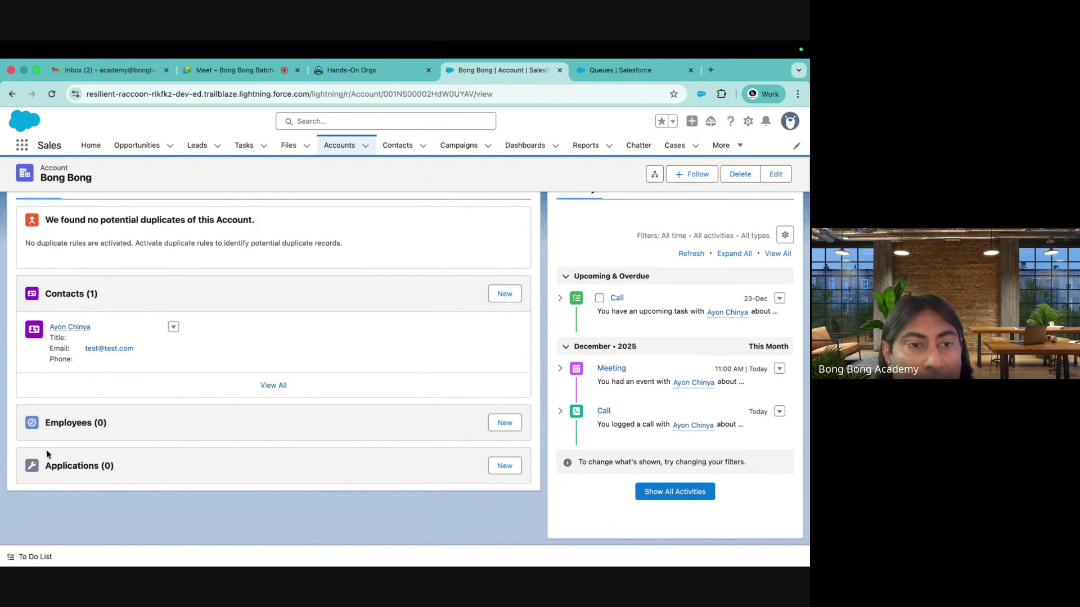
scroll(65, 503, "up", 2)
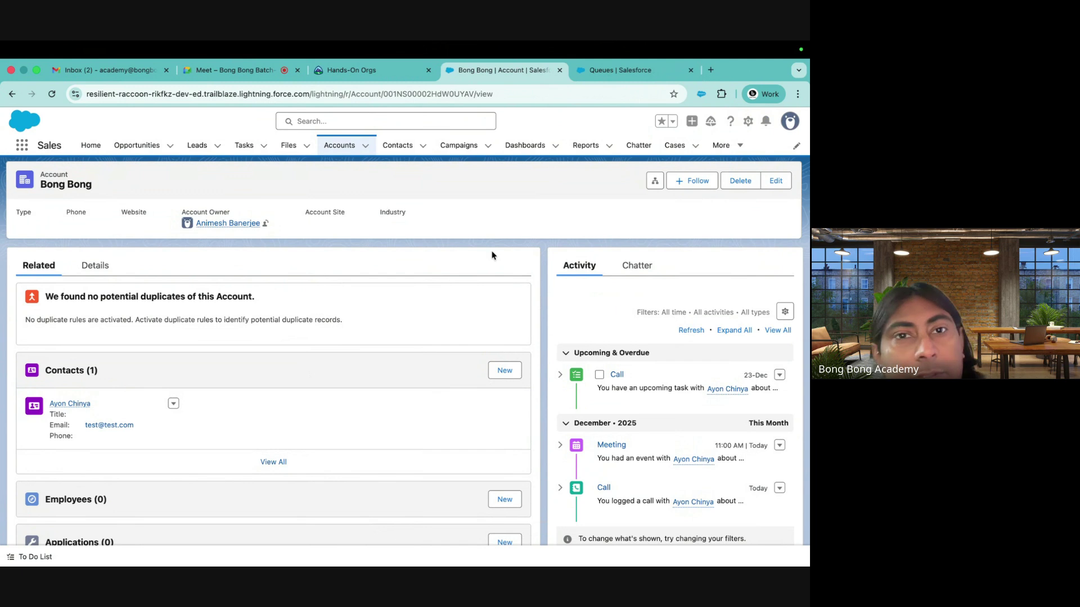
Switch to the Service app and show the All Open Cases list view
left_click(723, 145)
left_click(678, 147)
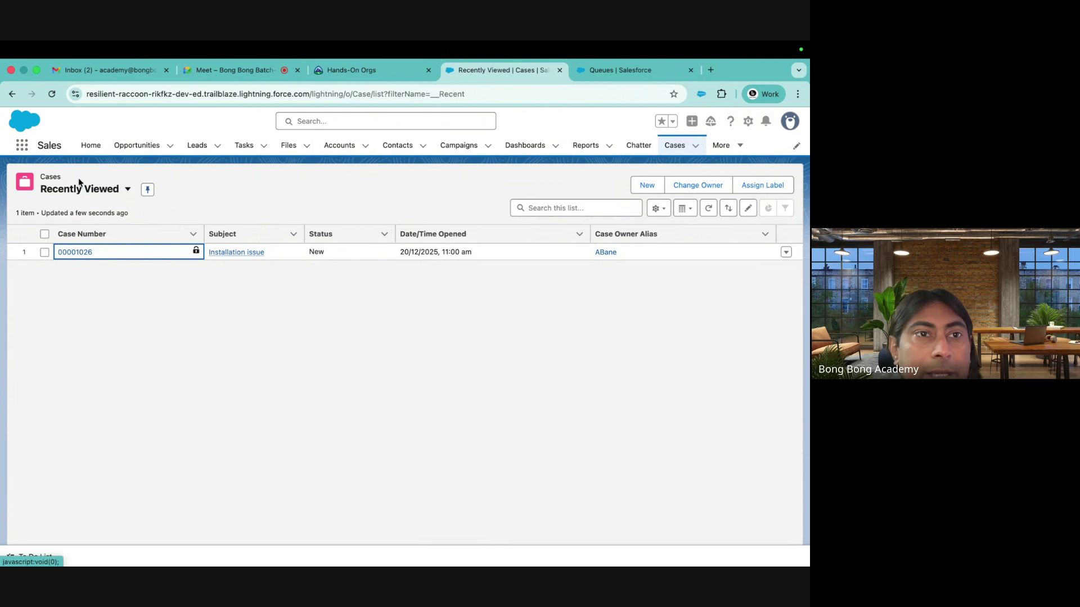
left_click(20, 148)
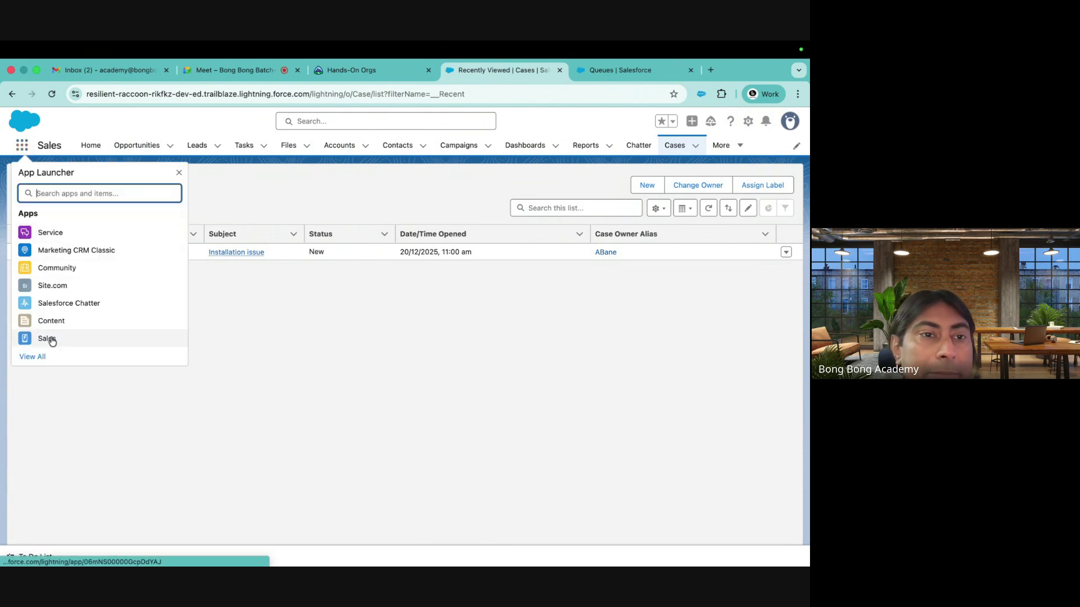
left_click(55, 231)
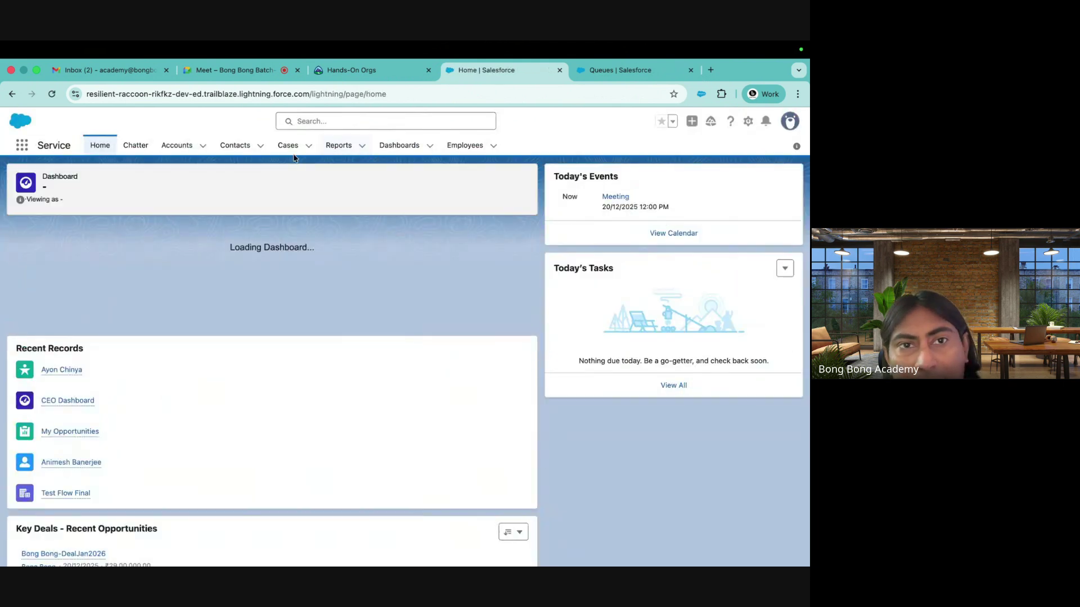
left_click(284, 147)
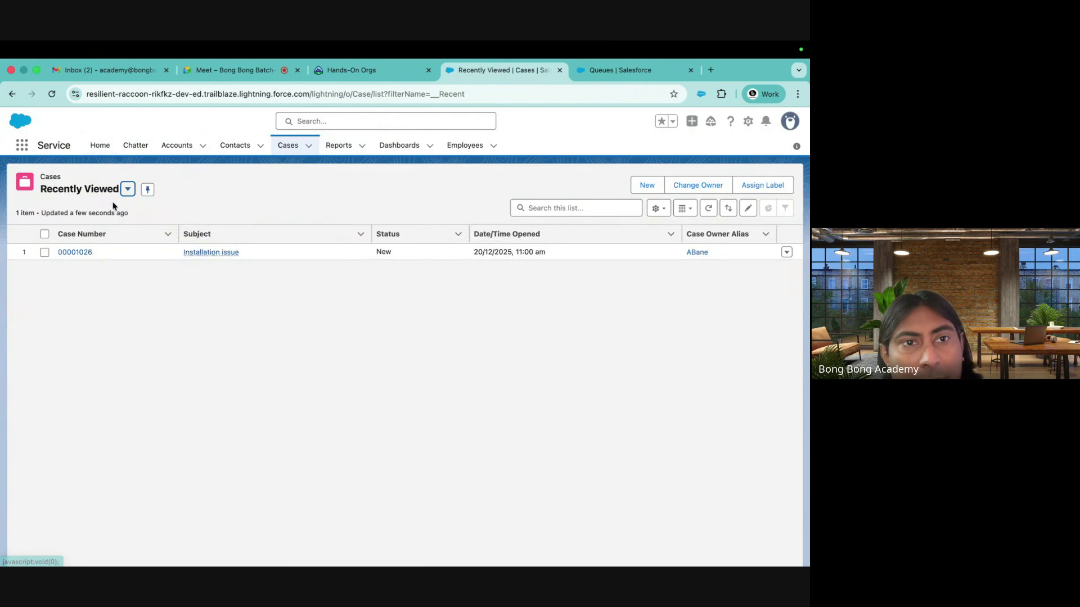
left_click(128, 189)
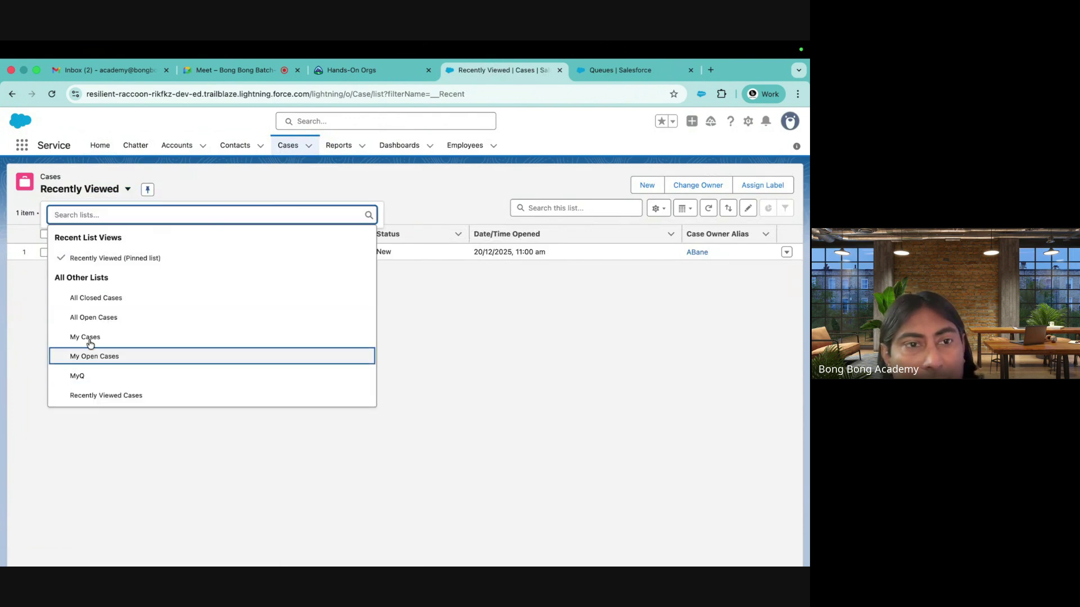
left_click(86, 317)
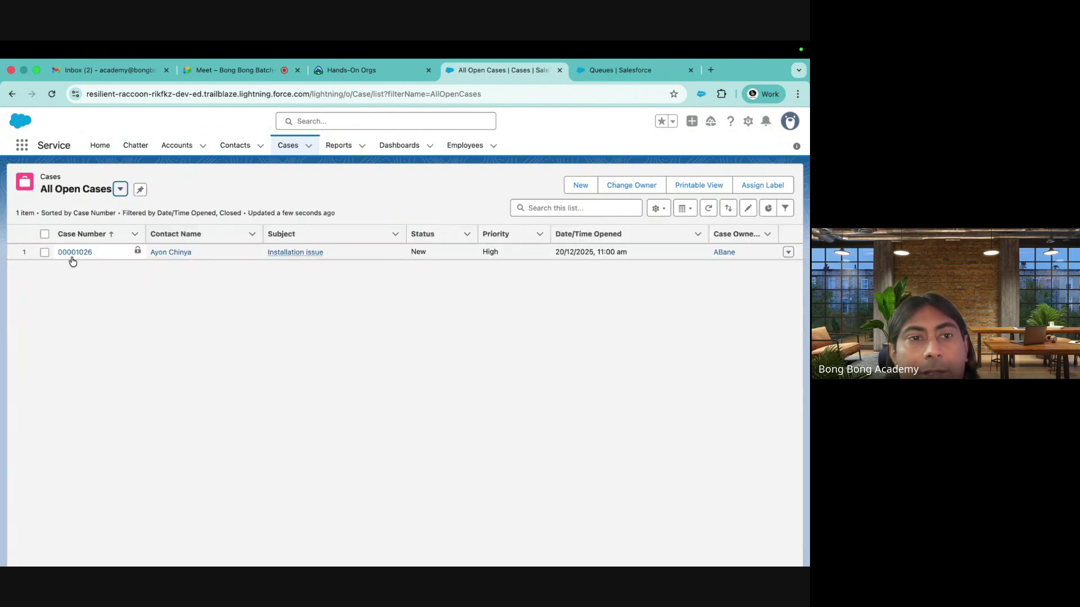
Change case 00001026's status from New to Working and save it
left_click(73, 254)
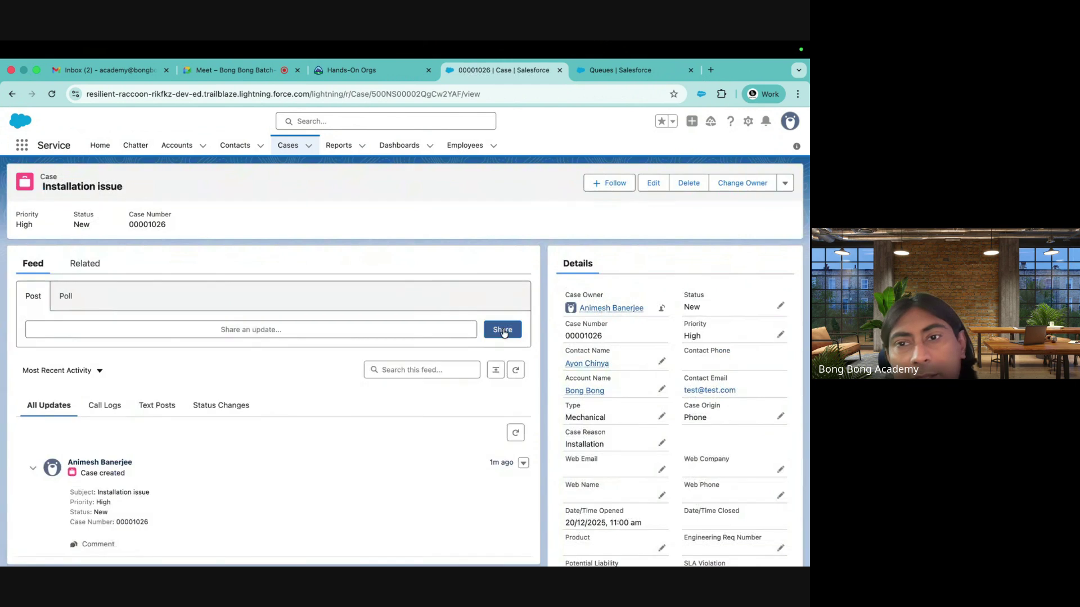
left_click(779, 308)
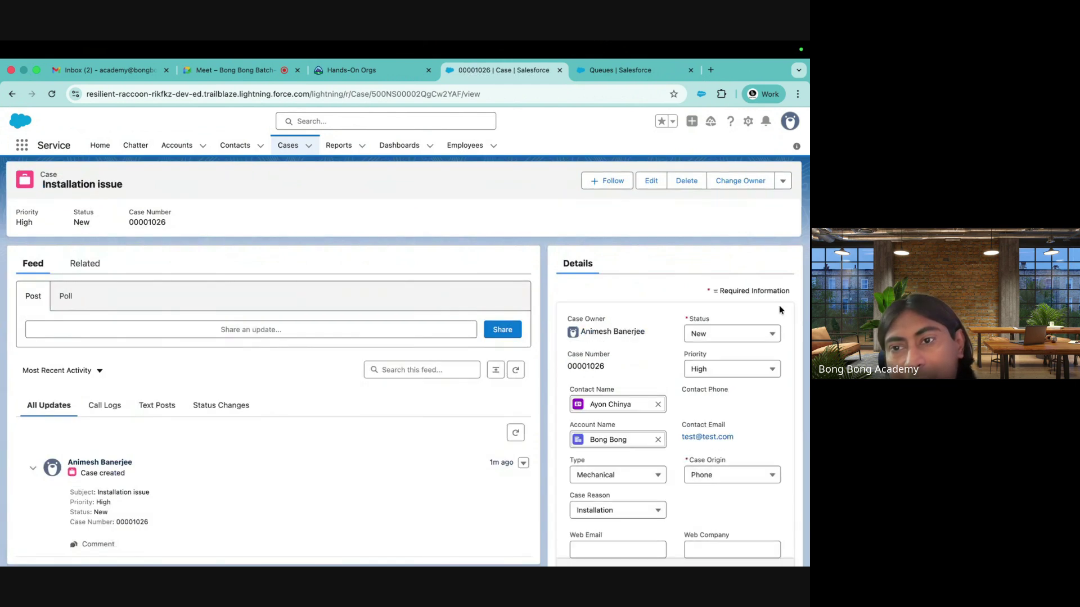
left_click(724, 340)
left_click(720, 395)
left_click(709, 555)
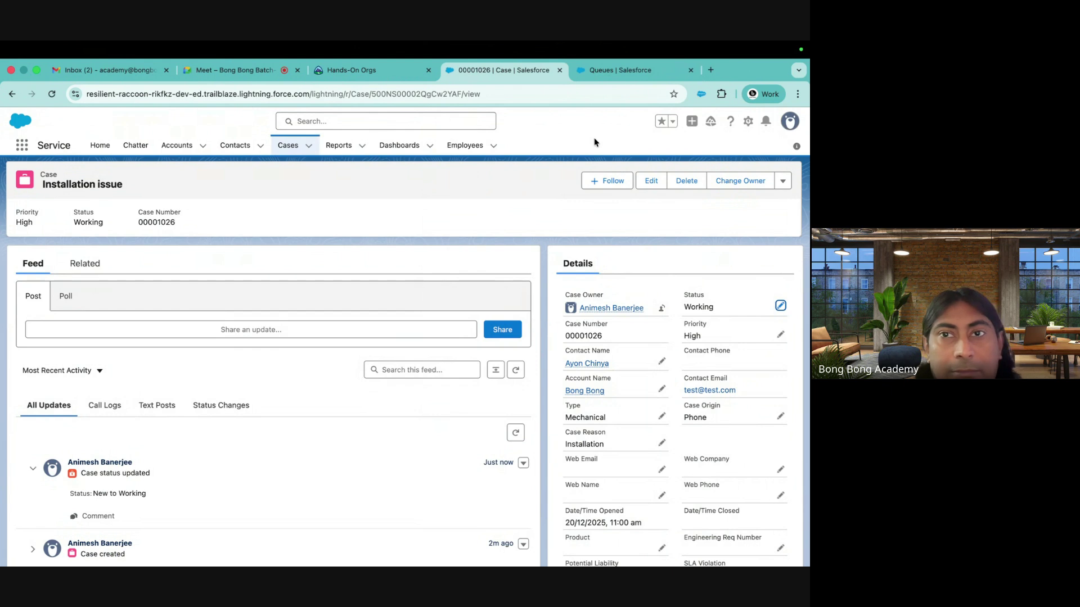
Find 'email' in Setup Quick Find and open Email-to-Case past its introduction
left_click(614, 71)
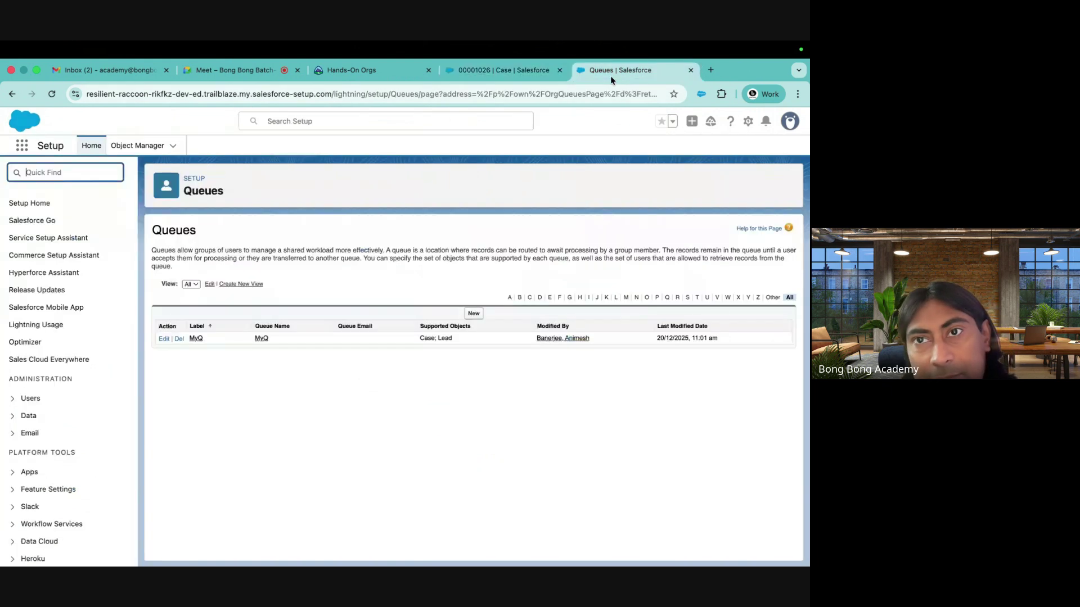
left_click(39, 170)
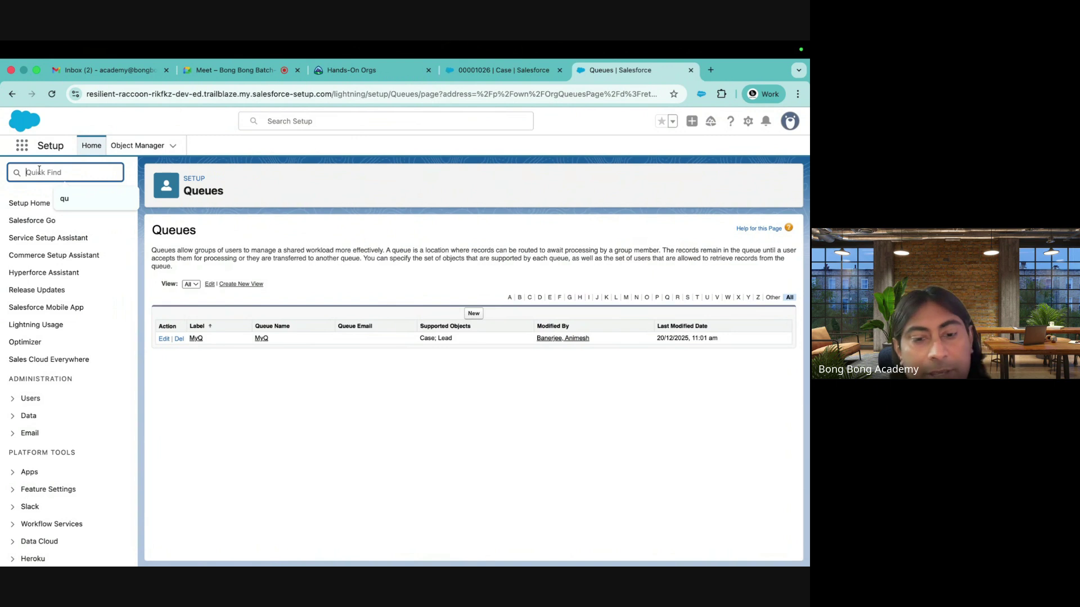
type("email")
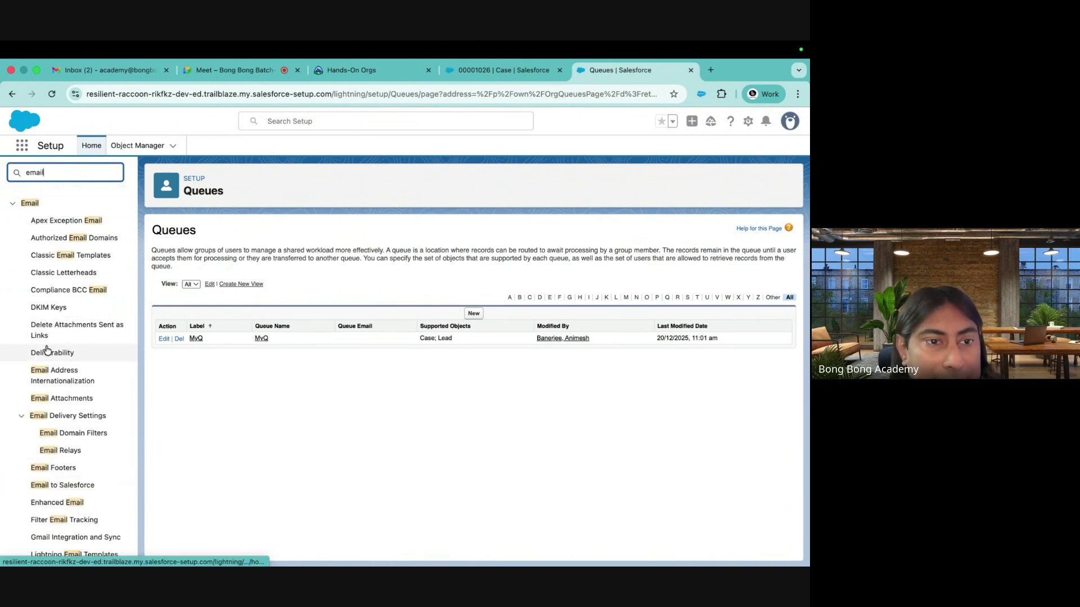
scroll(43, 349, "down", 3)
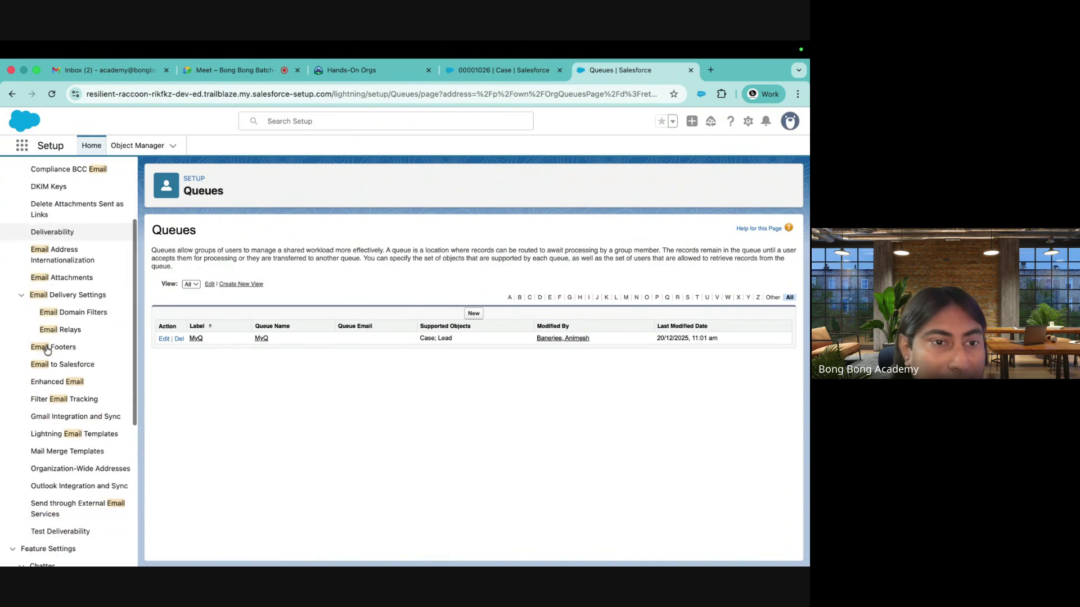
scroll(66, 439, "down", 6)
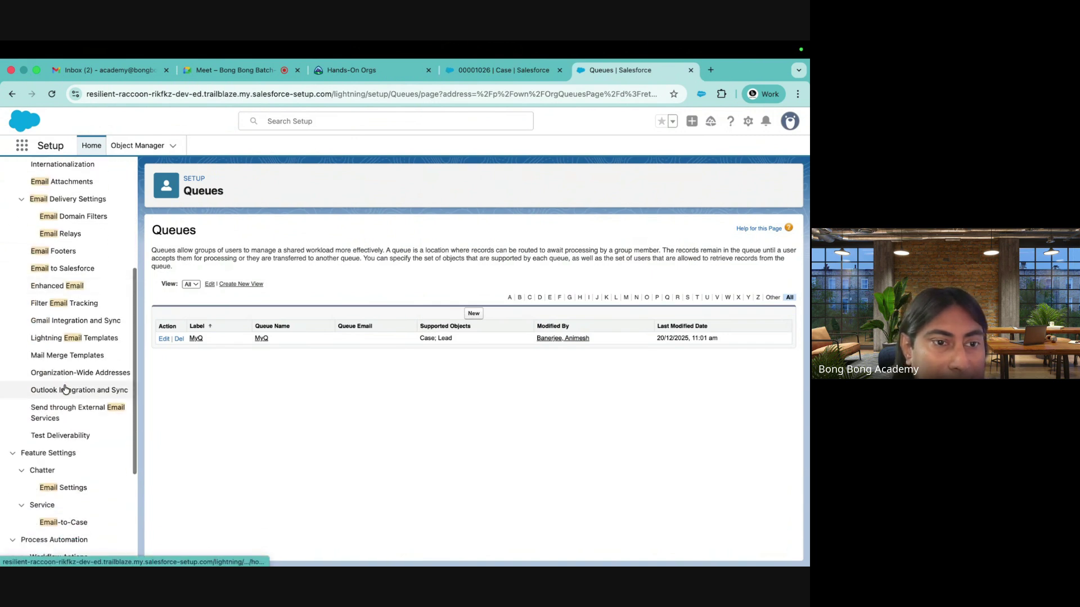
left_click(68, 392)
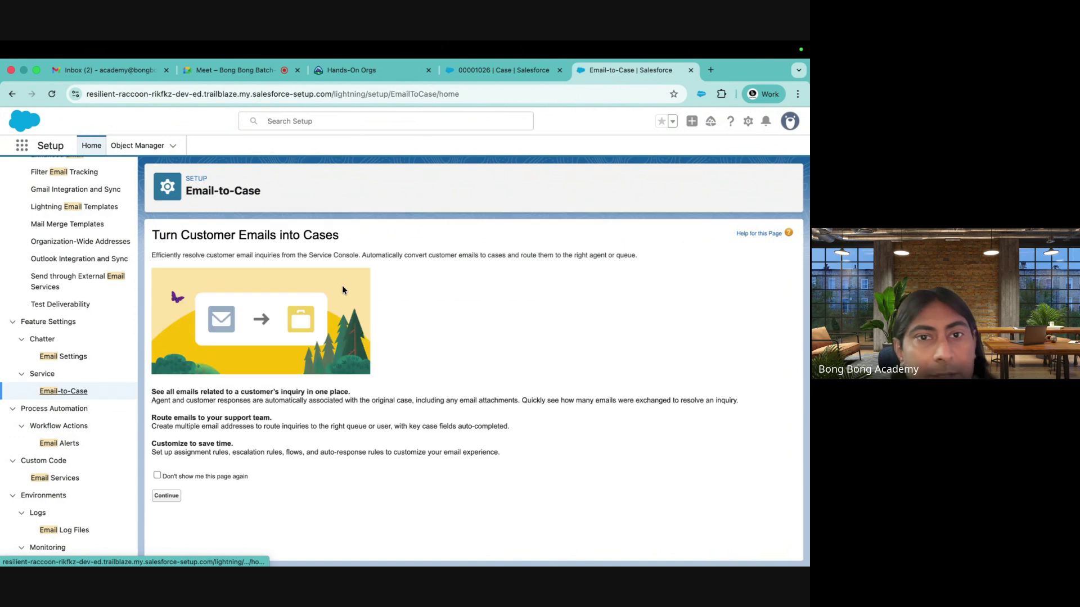
left_click(166, 496)
Review the Email-to-Case Settings options, briefly rechecking the Installation issue case
scroll(410, 362, "down", 5)
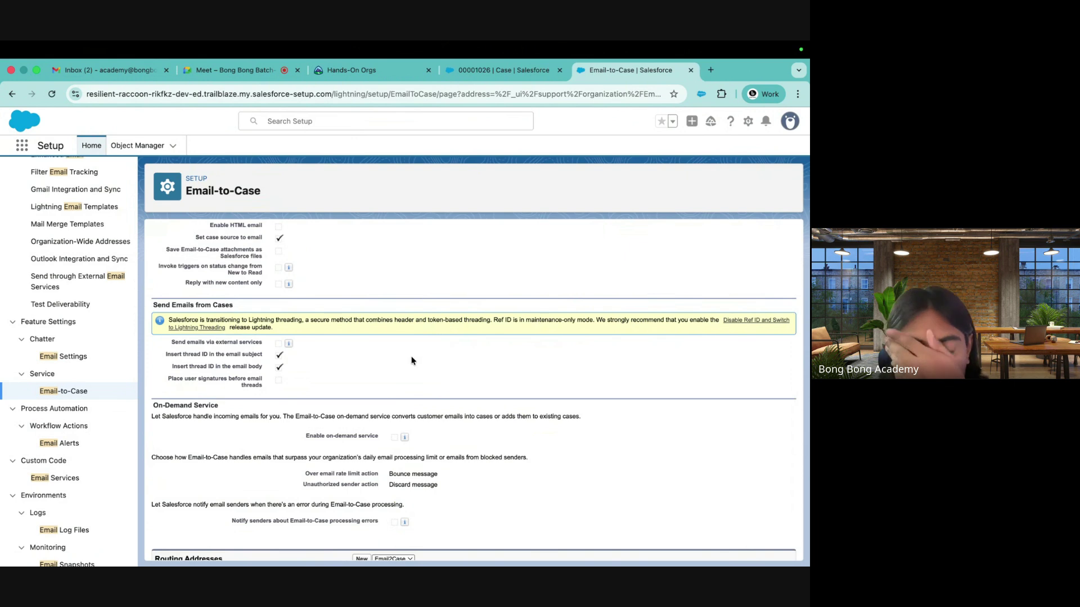
scroll(411, 360, "down", 1)
scroll(410, 362, "up", 5)
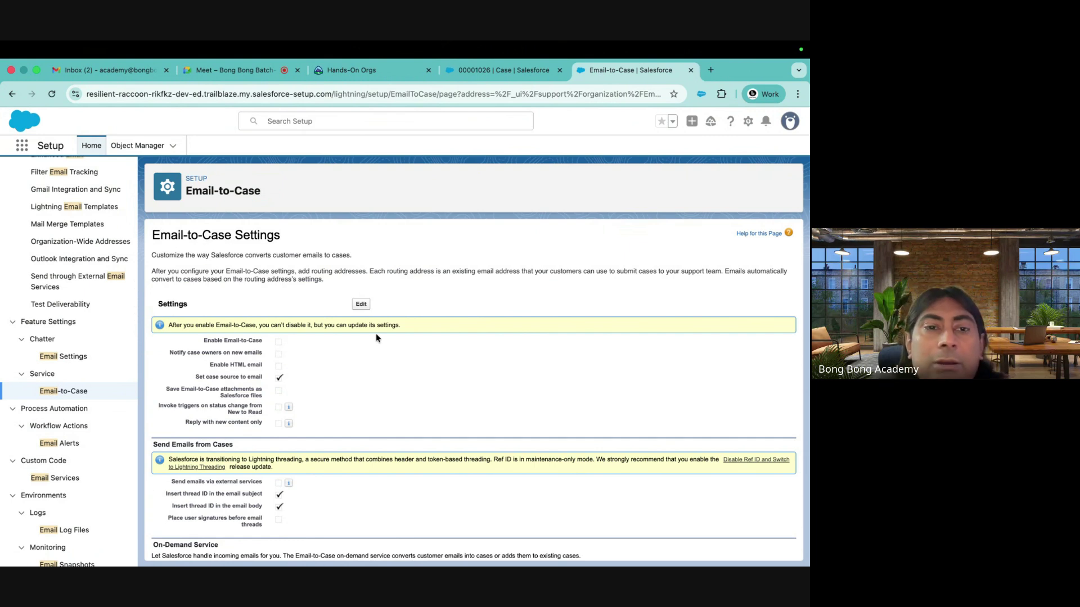
scroll(376, 337, "down", 5)
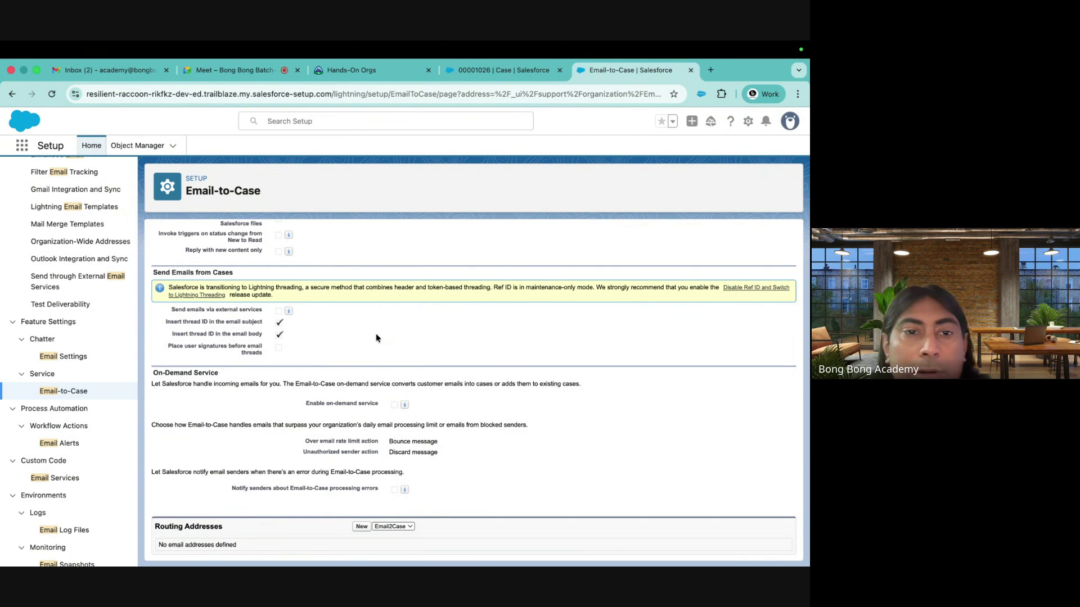
scroll(376, 337, "up", 5)
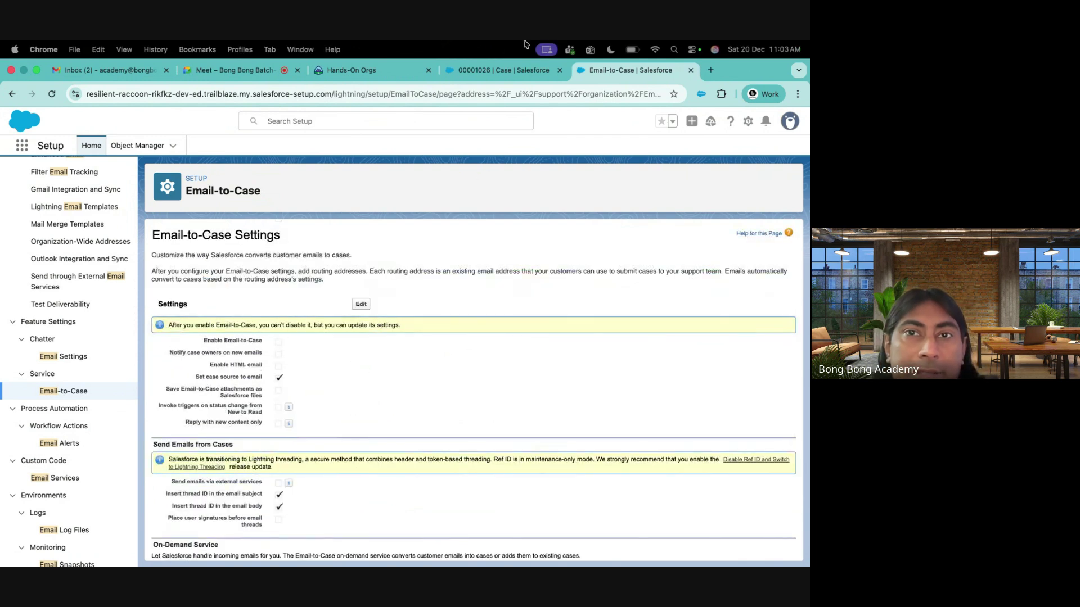
left_click(494, 75)
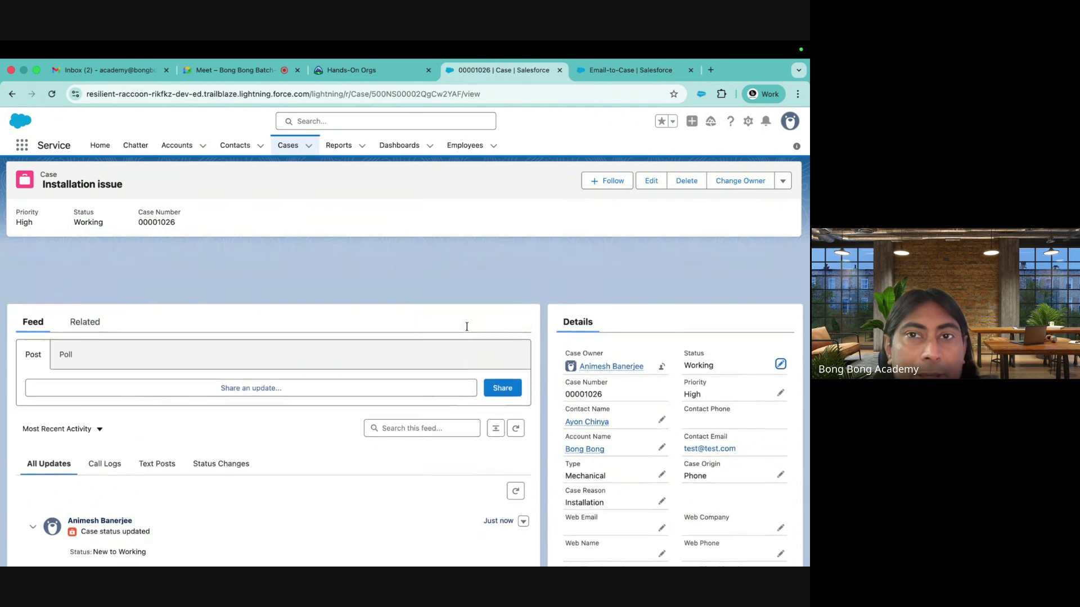
left_click(595, 72)
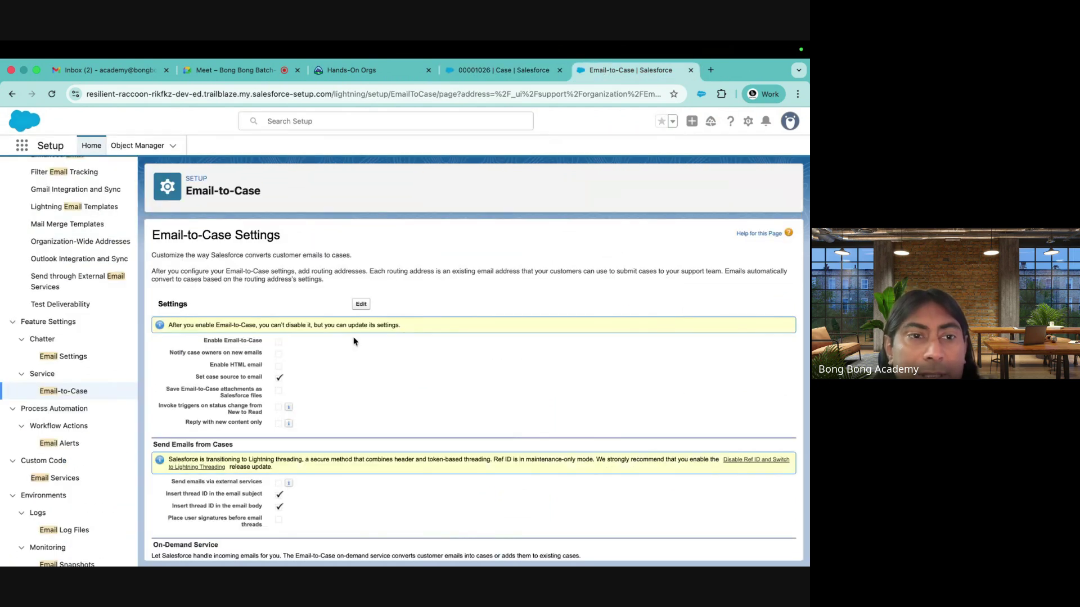
scroll(346, 315, "down", 3)
scroll(337, 284, "up", 3)
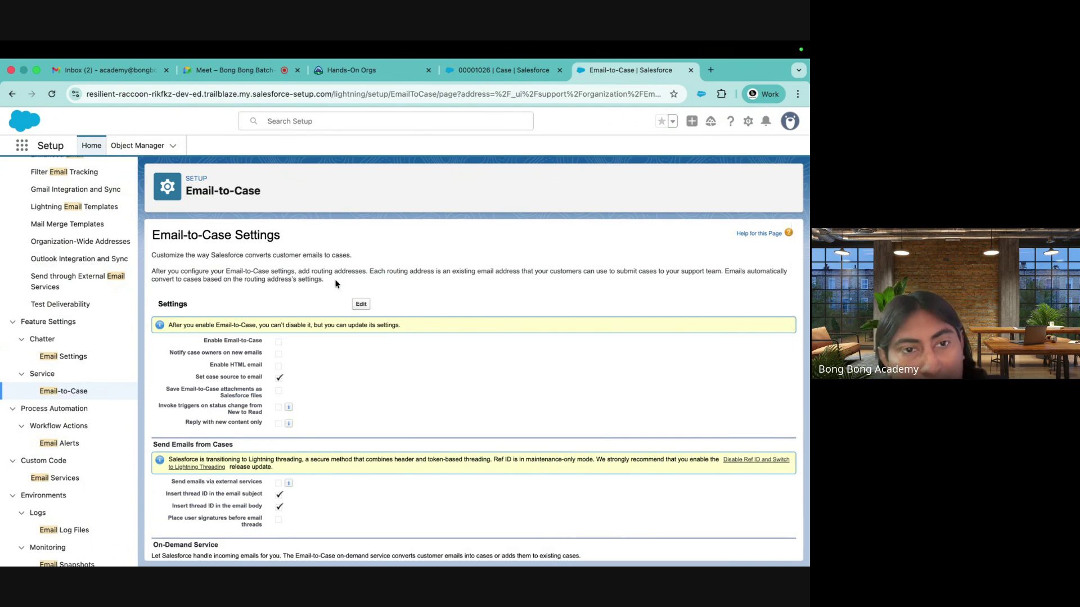
scroll(107, 278, "up", 6)
double_click(21, 172)
Search 'web' in Quick Find, open Web-to-Case and save its settings
type("web")
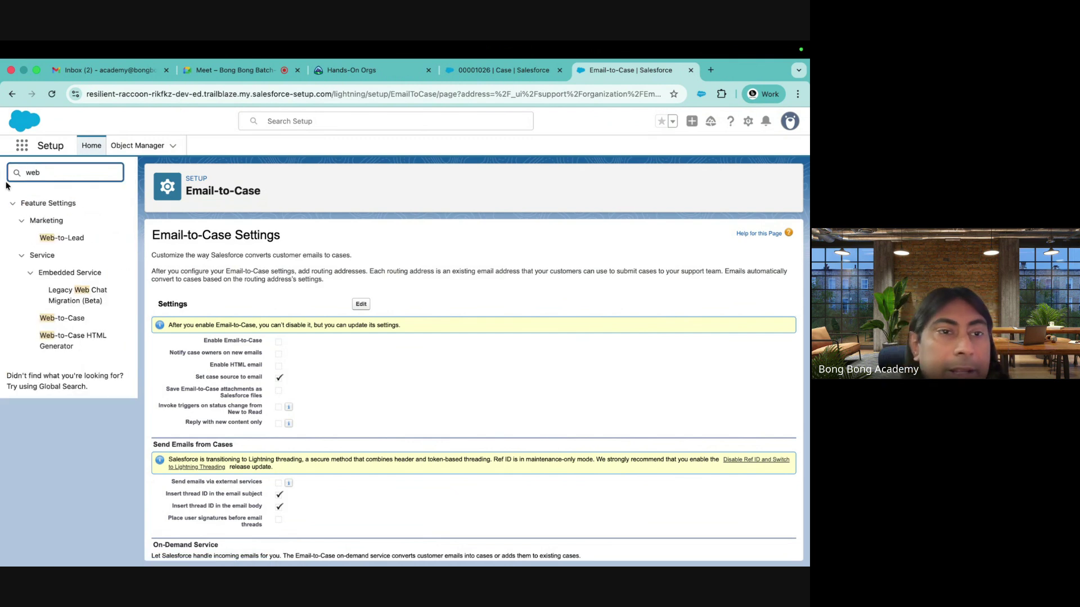
left_click(61, 318)
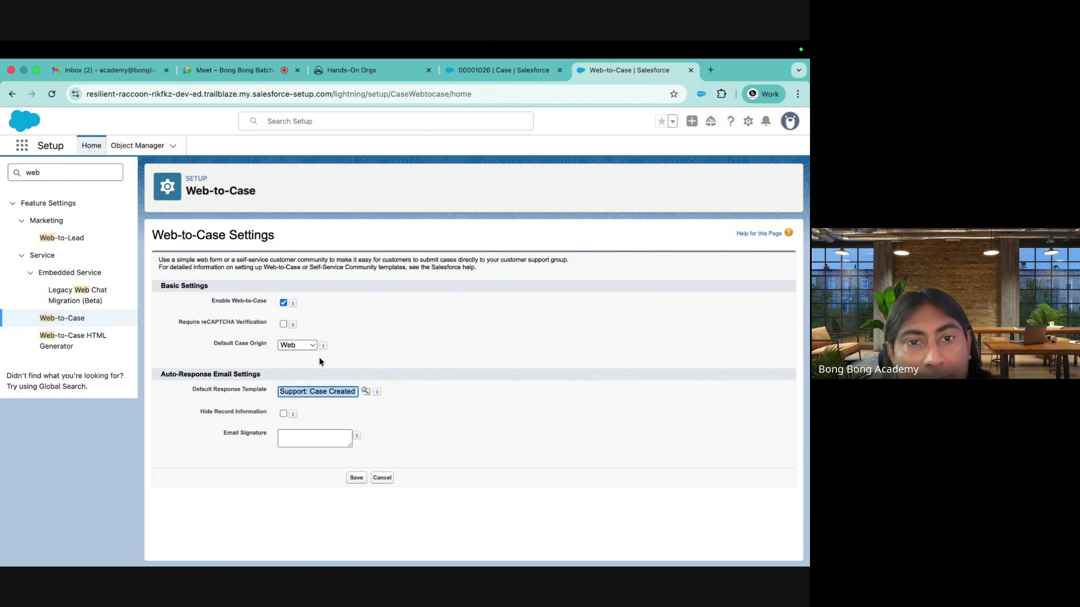
left_click(356, 479)
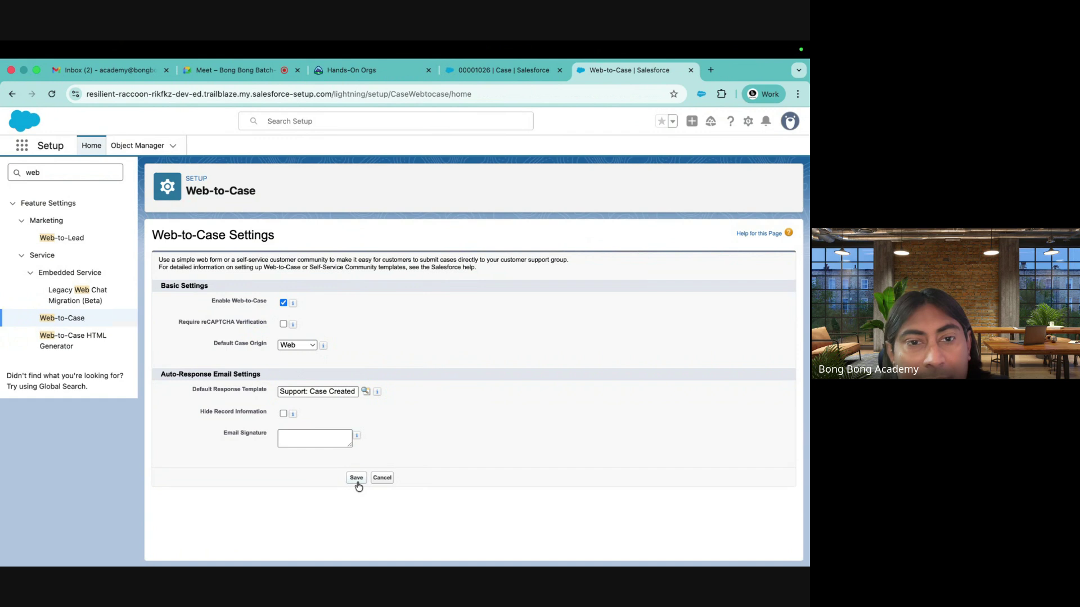
Open the Web-to-Case HTML Generator and make a first attempt at generating the form
left_click(66, 337)
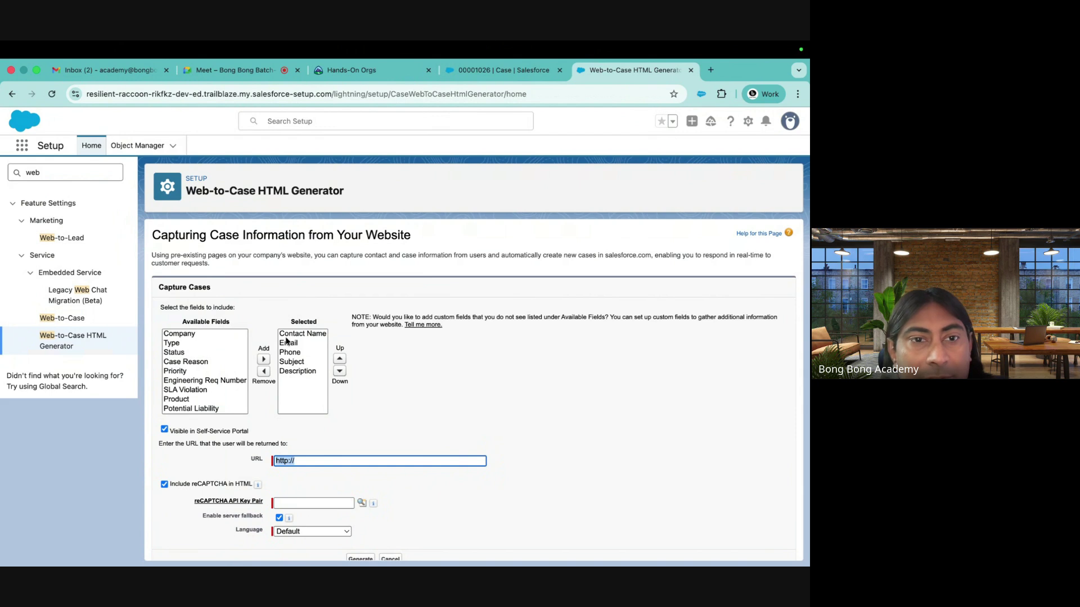
scroll(411, 409, "down", 1)
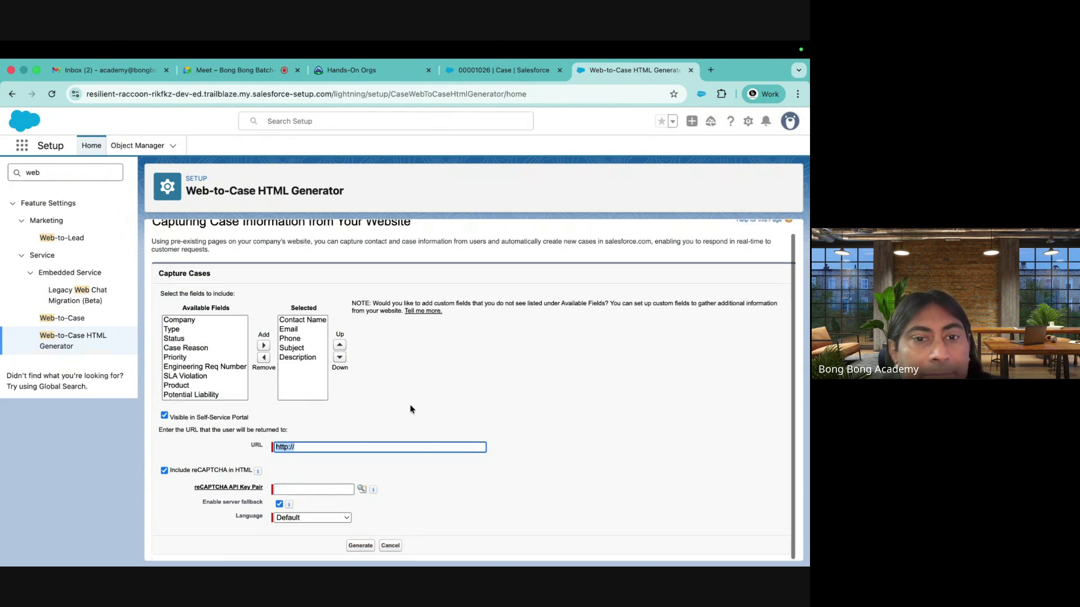
left_click(315, 446)
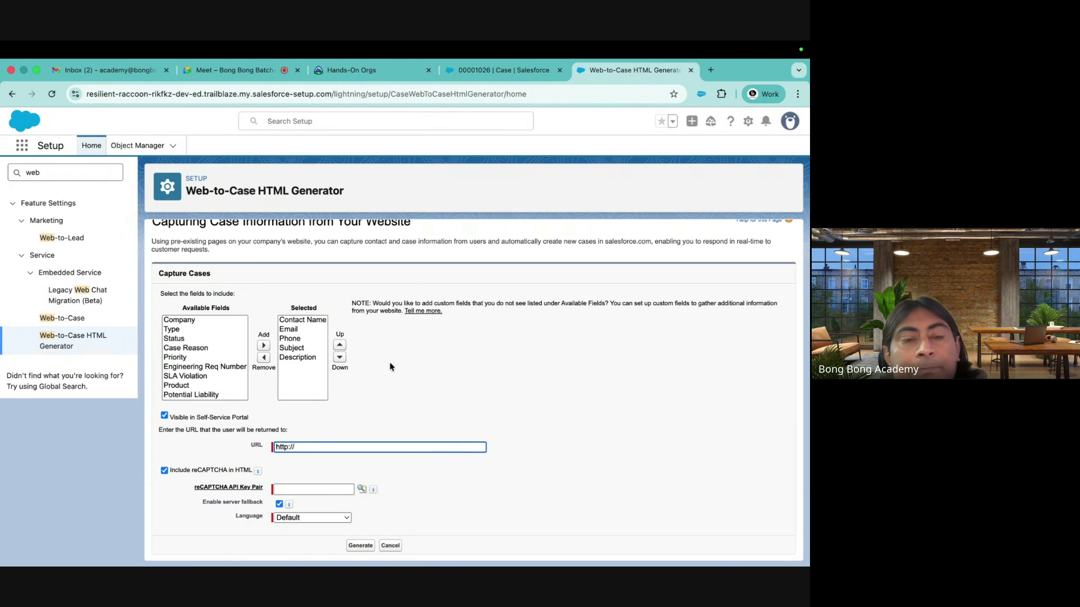
left_click(365, 545)
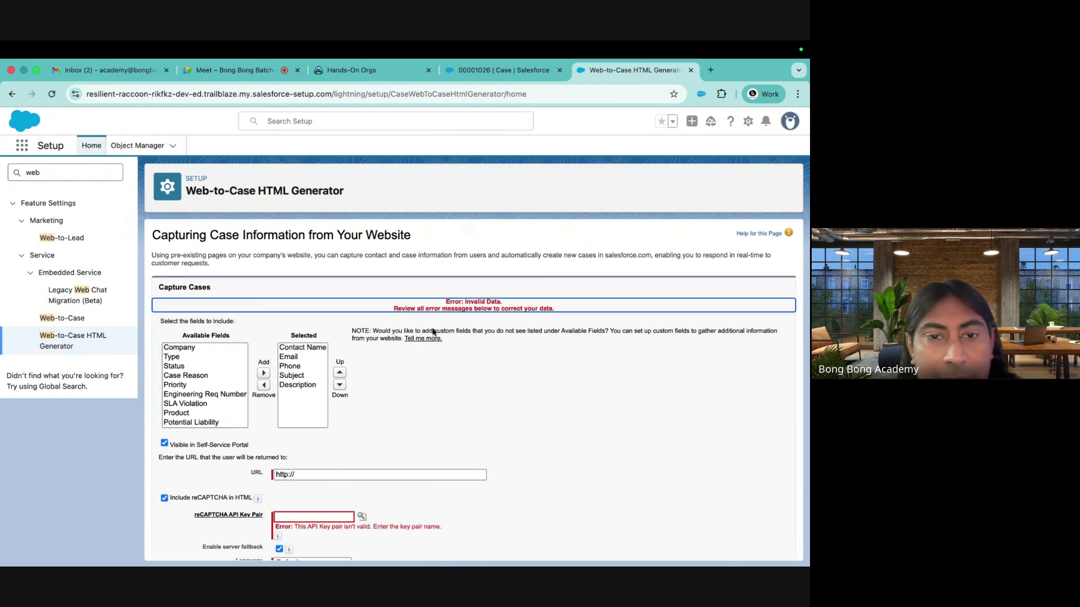
scroll(430, 412, "down", 1)
Set the return URL to googlw.com, exclude reCAPTCHA, and generate the form HTML
left_click(307, 429)
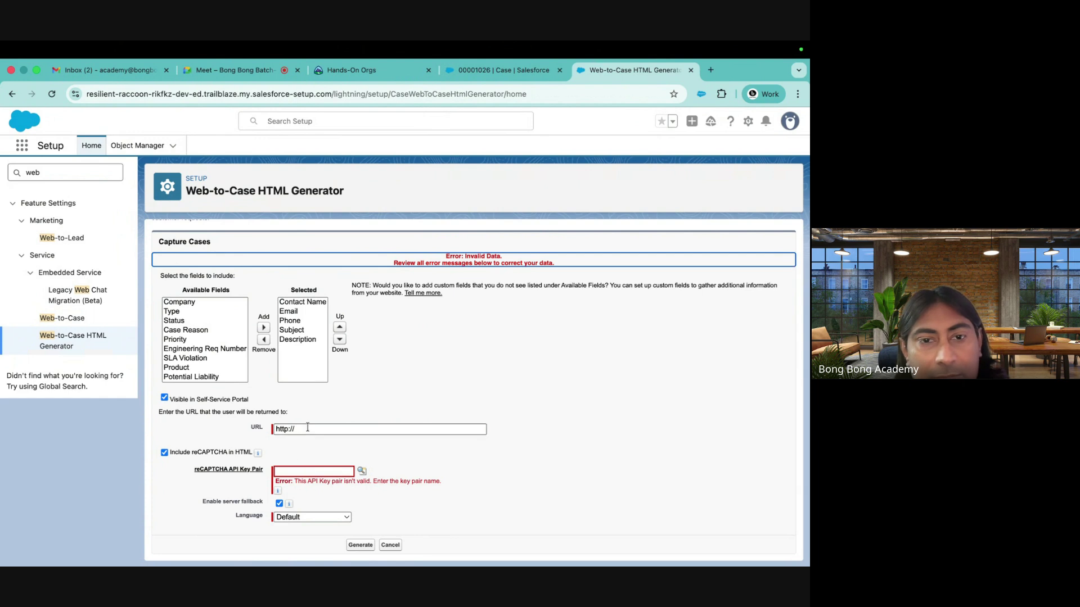
type("googlw.")
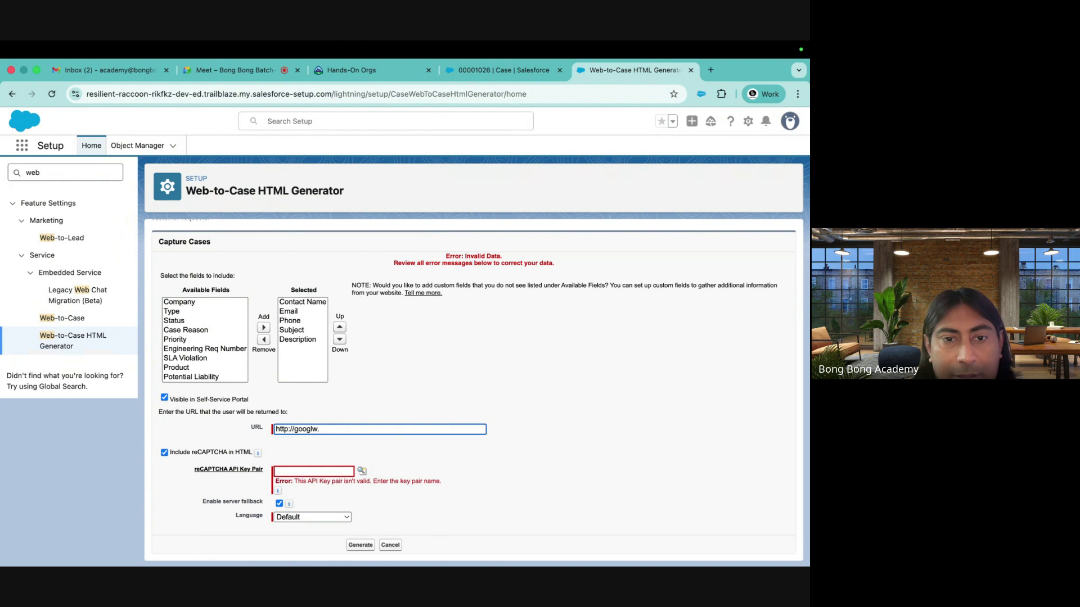
key("BackSpace")
key("BackSpace")
type("e.com")
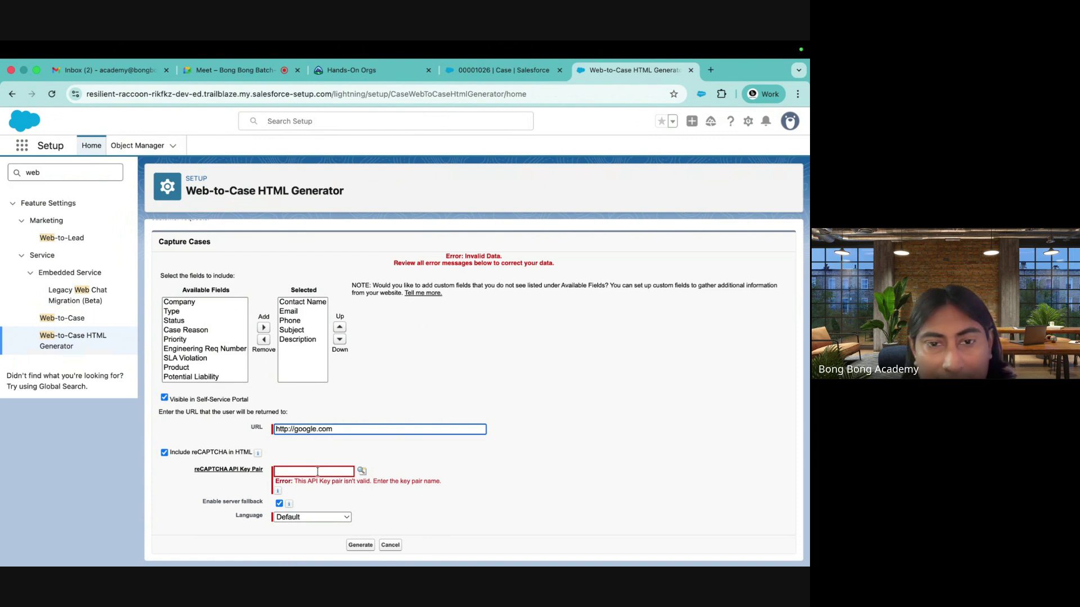
left_click(164, 452)
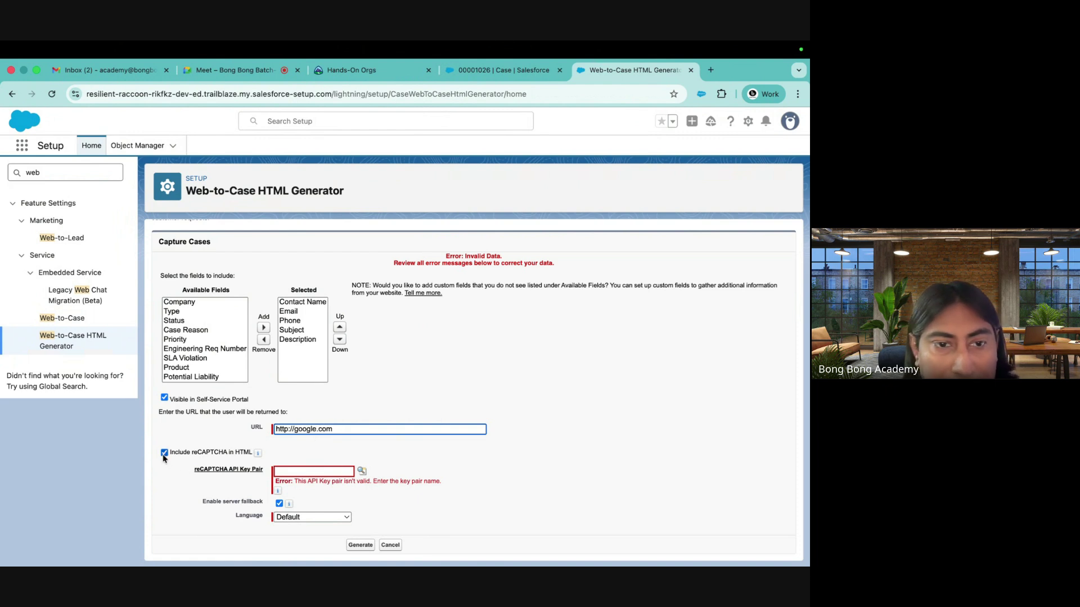
left_click(360, 546)
scroll(404, 369, "down", 5)
scroll(405, 369, "up", 3)
left_click(308, 392)
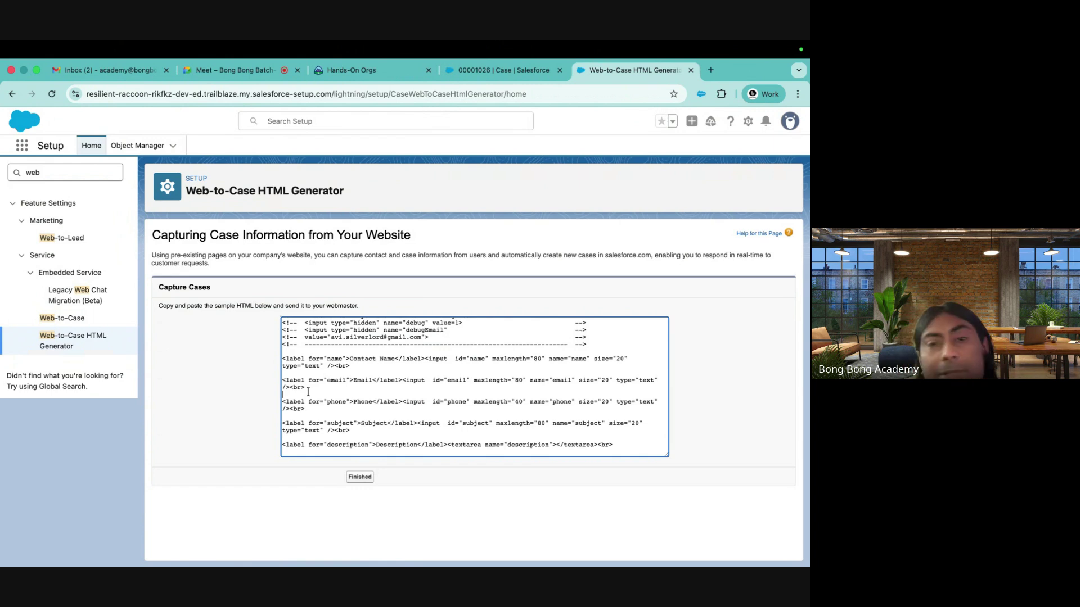
scroll(347, 440, "down", 1)
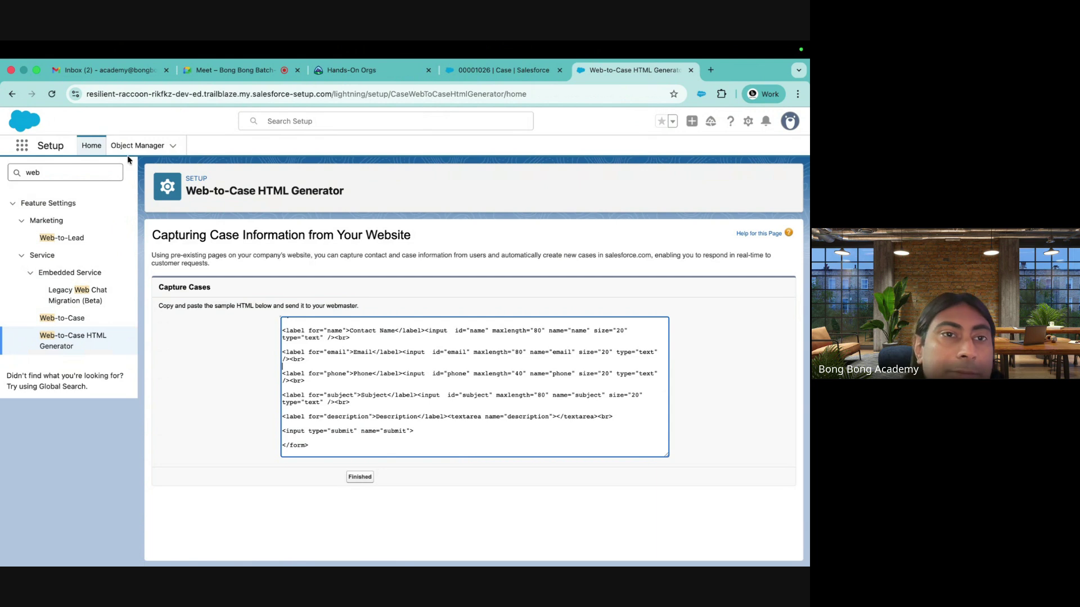
Show the Recently Viewed cases list, with 00001026 'Installation issue' at Working
left_click(496, 71)
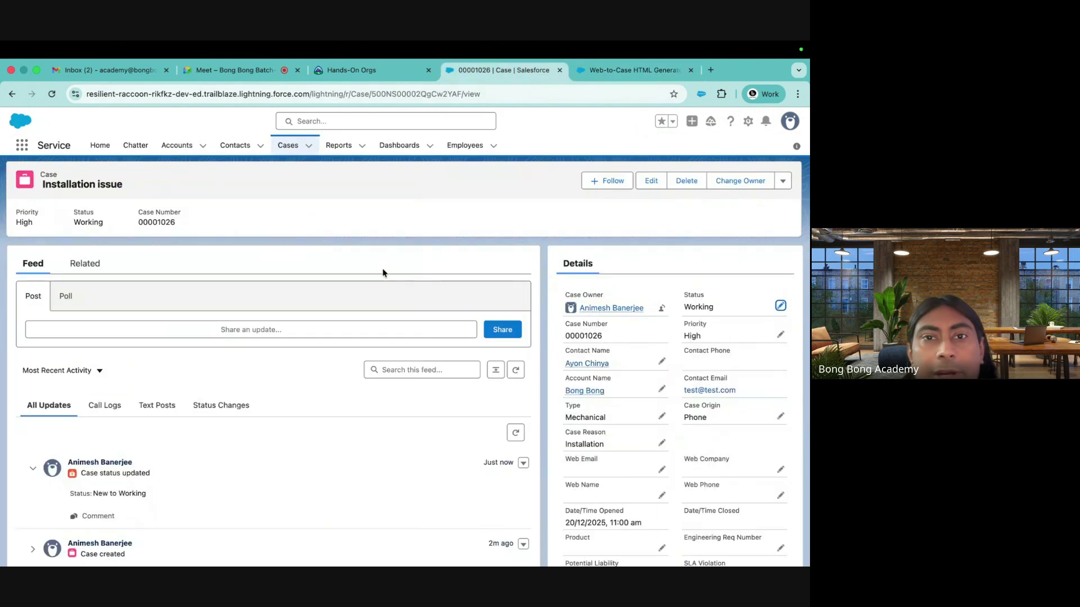
left_click(289, 147)
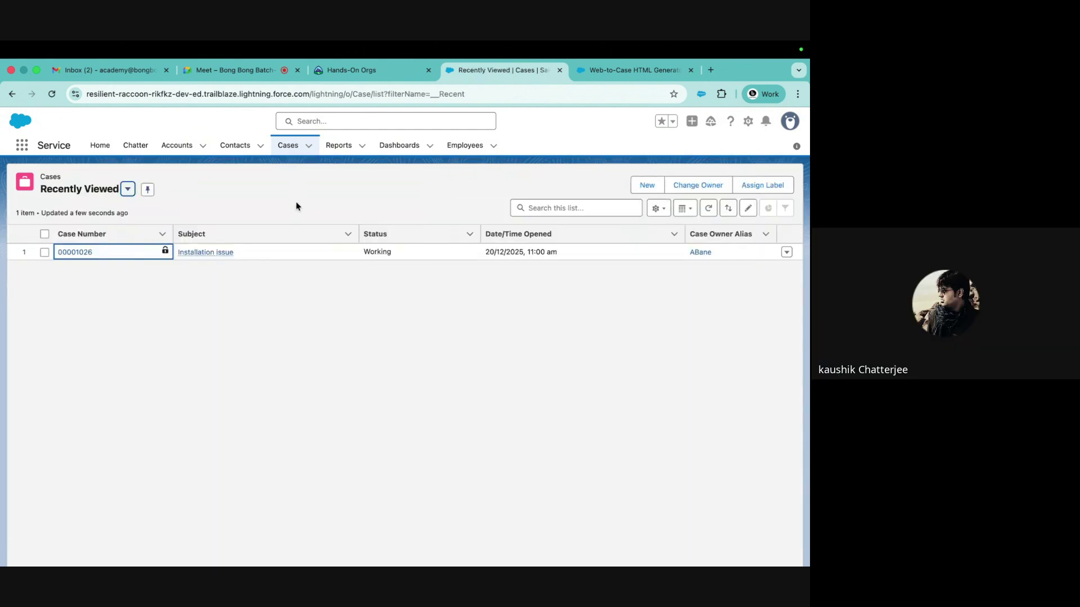
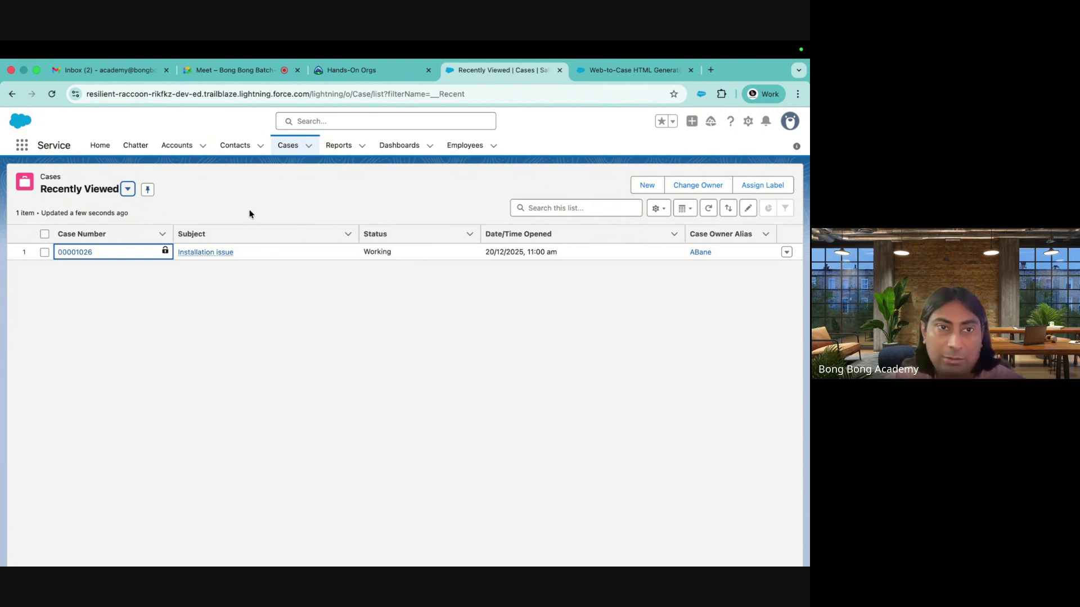
Search Quick Find for 'assign' and open the Standard case assignment rule
left_click(599, 70)
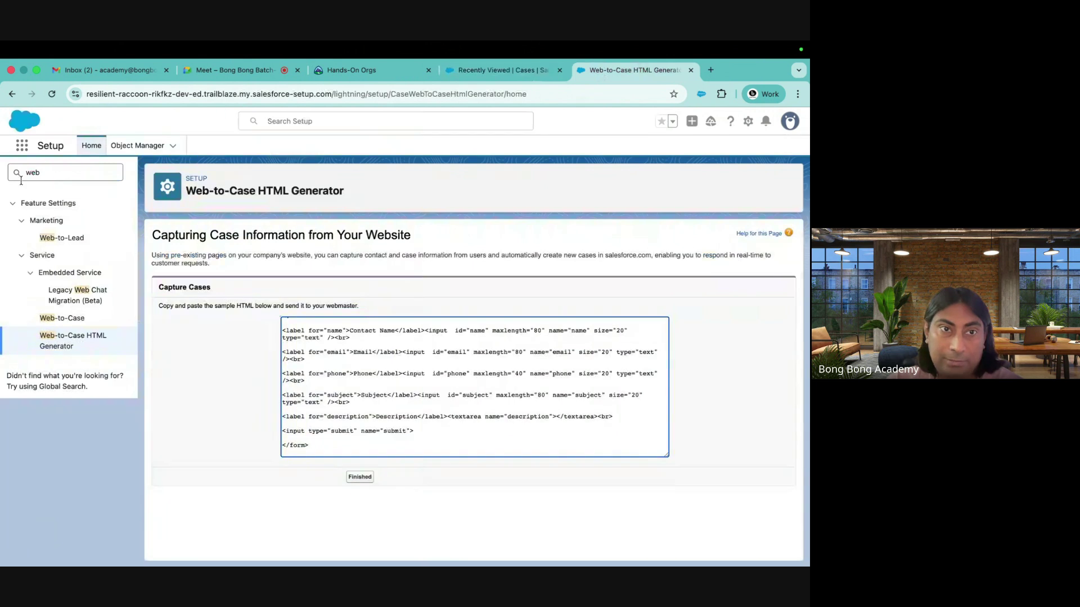
double_click(41, 176)
type("a")
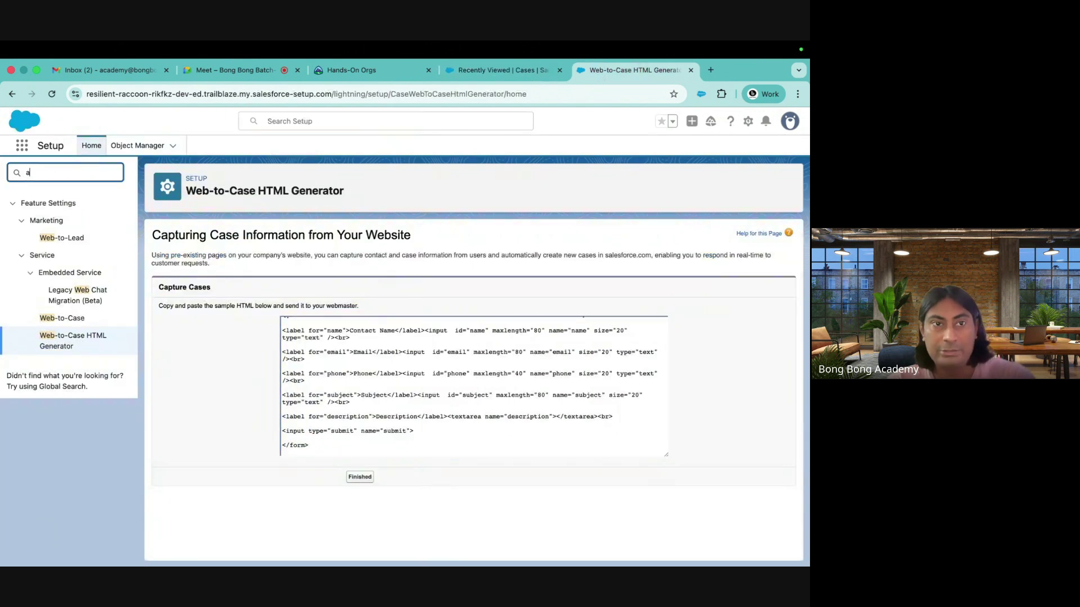
type("ssign")
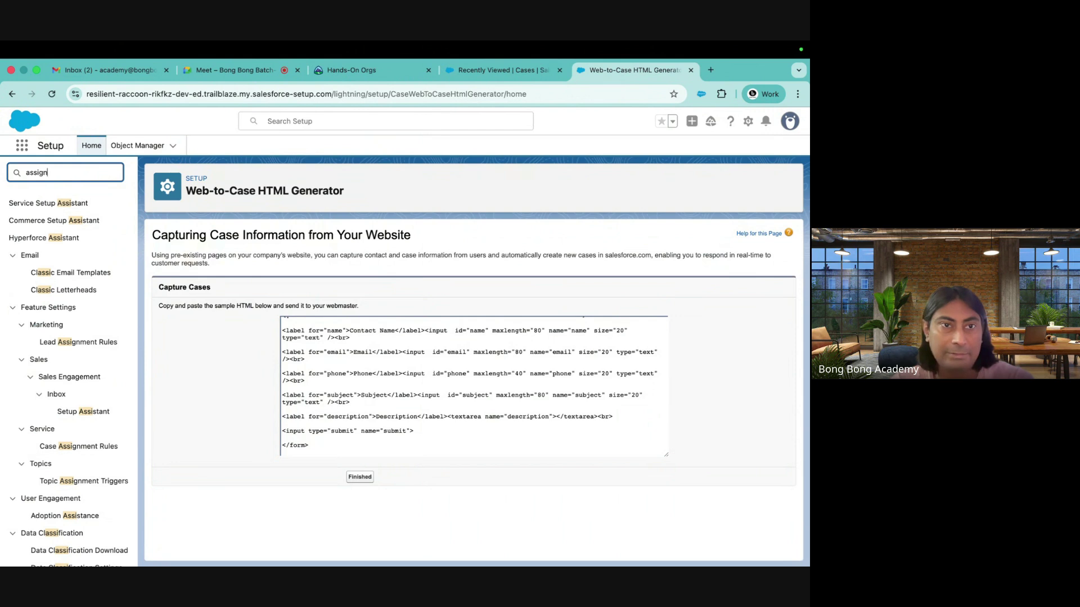
left_click(70, 274)
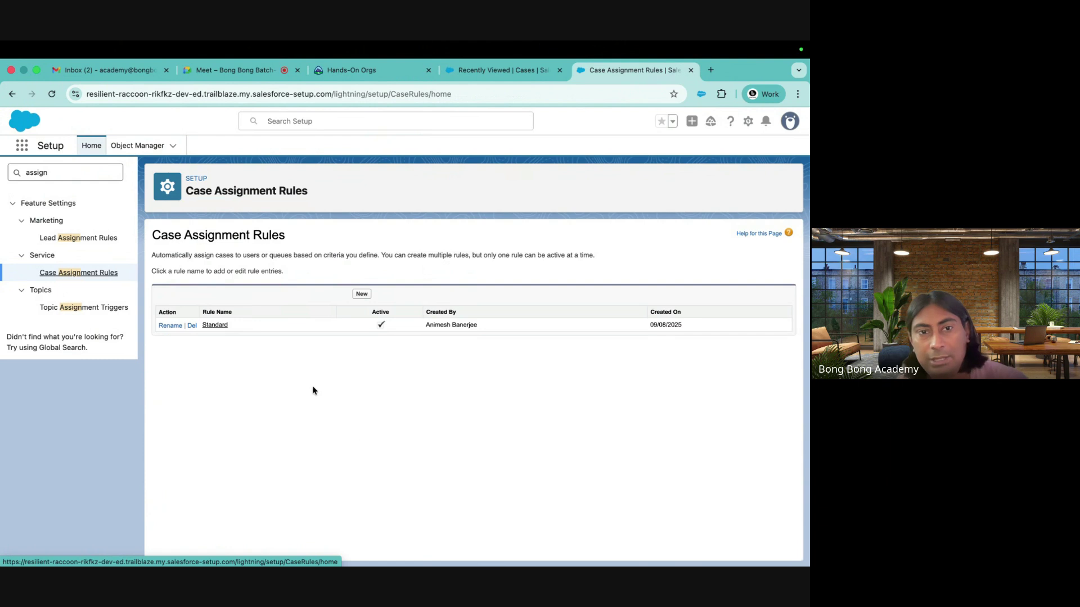
left_click(221, 326)
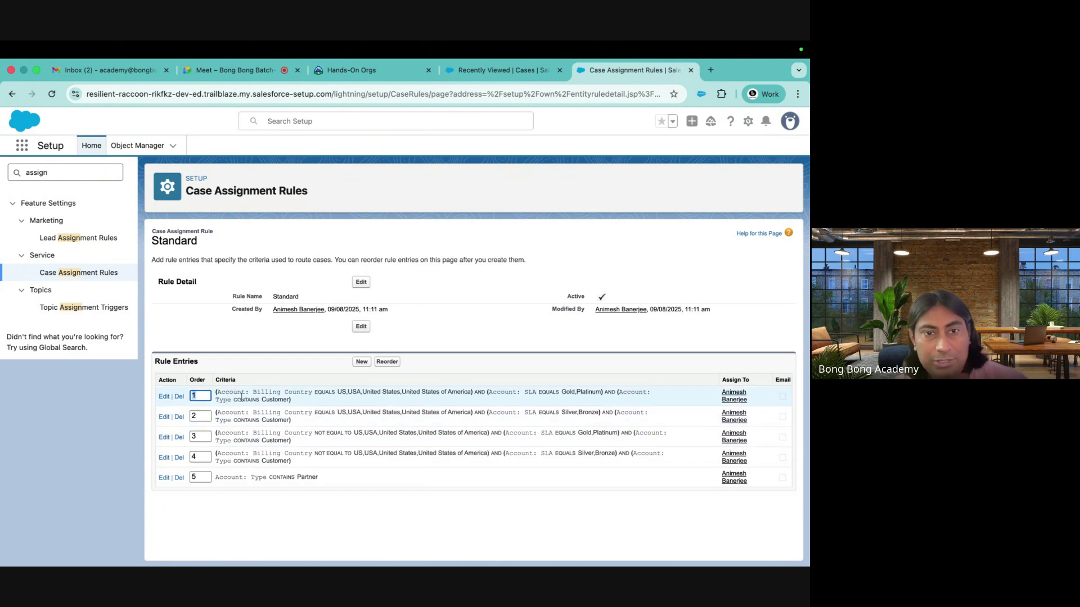
Highlight the rule's five entries routing by billing country, SLA and account type
left_click_drag(219, 392, 423, 392)
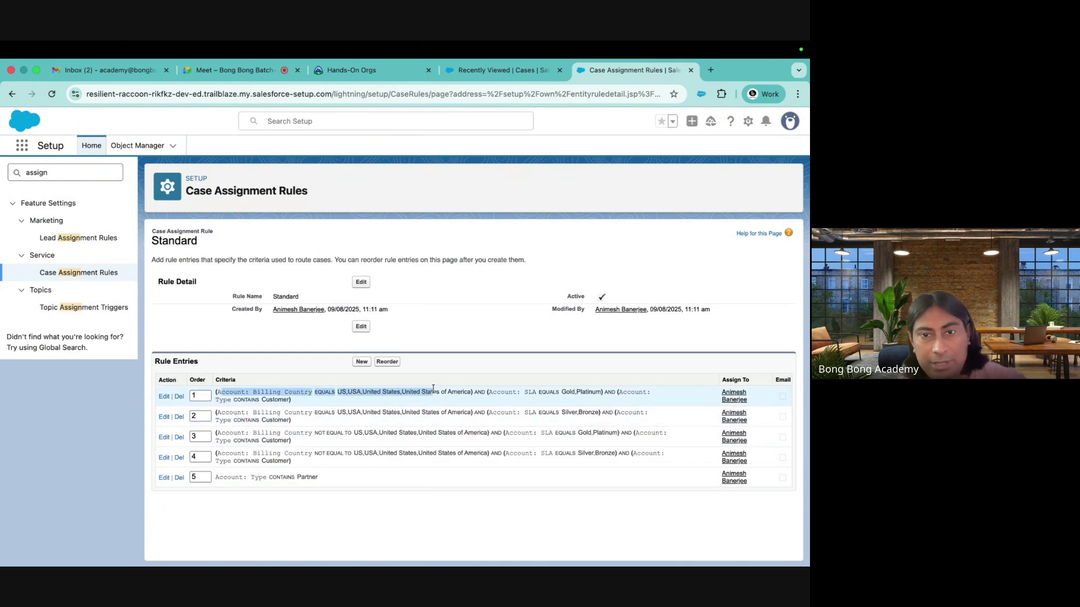
left_click(414, 402)
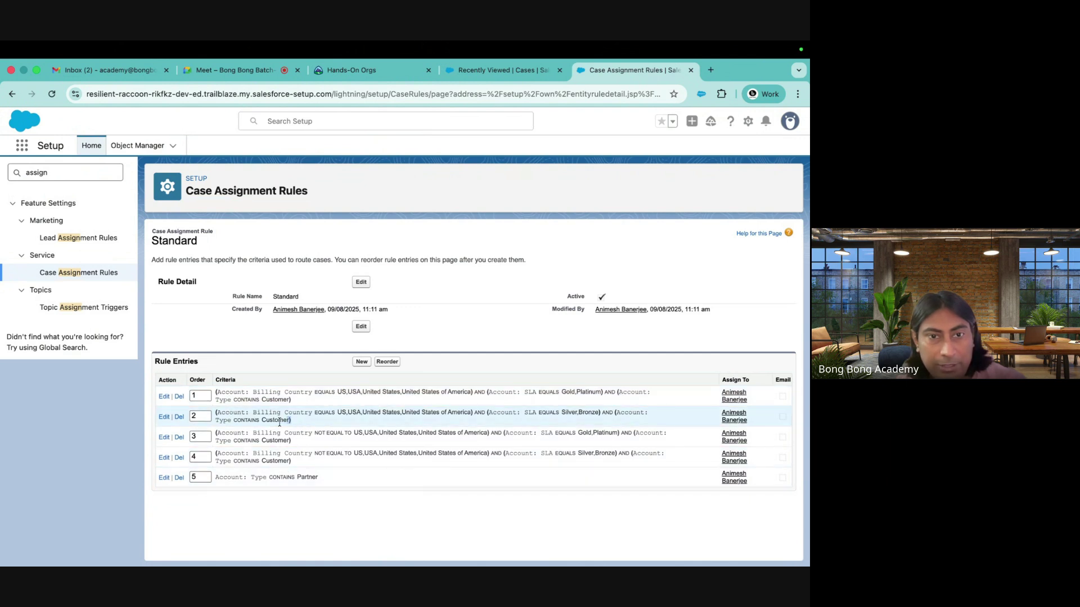
left_click_drag(290, 425, 215, 414)
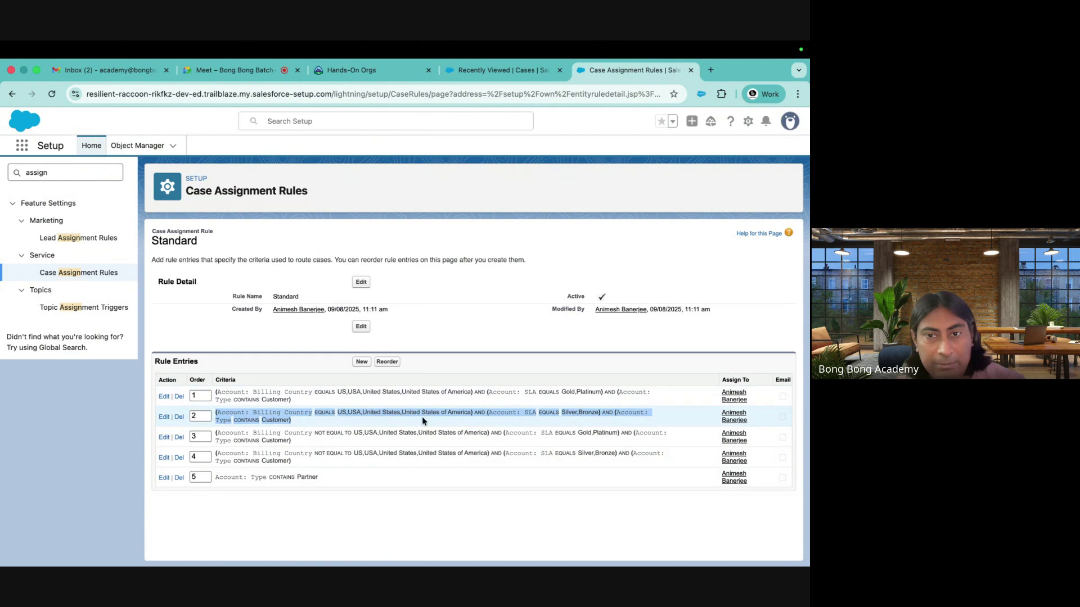
left_click_drag(215, 432, 360, 479)
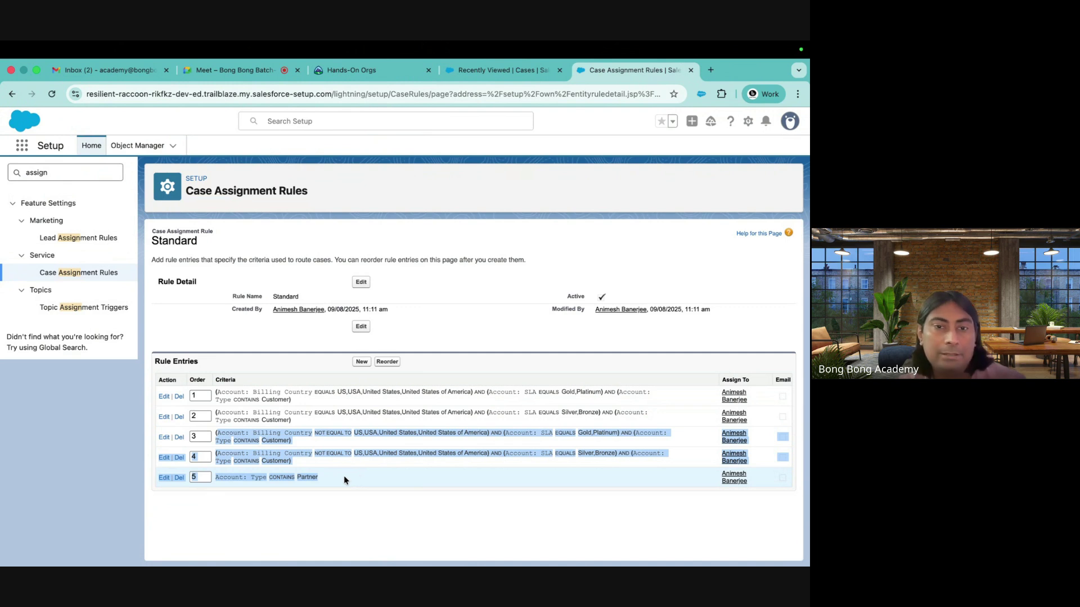
left_click(326, 495)
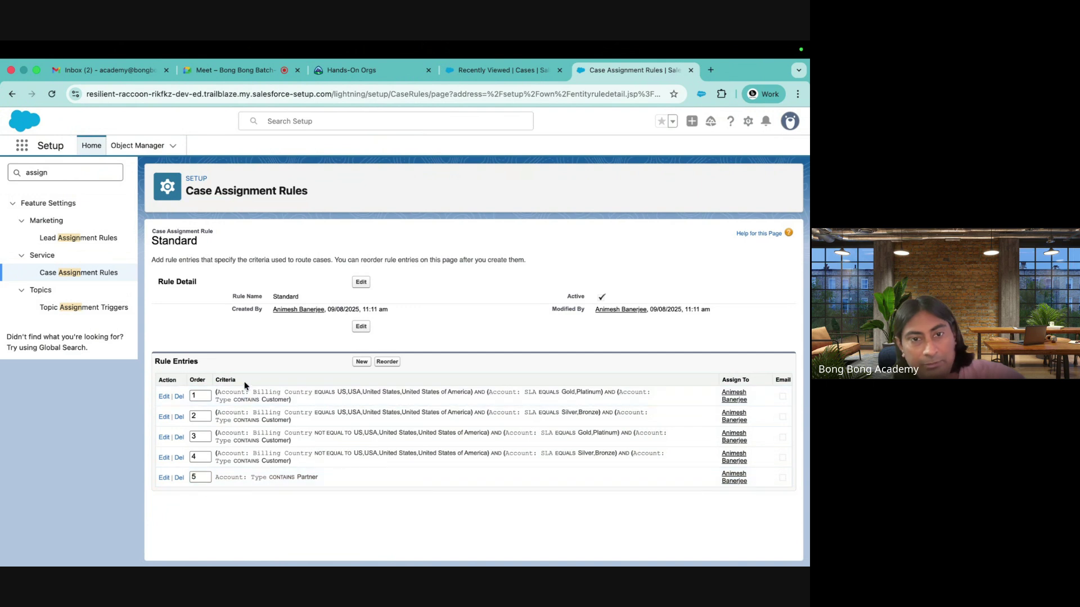
double_click(54, 174)
Open Support Settings via Quick Find 'supp' and point out the Default Case Owner
type("supp")
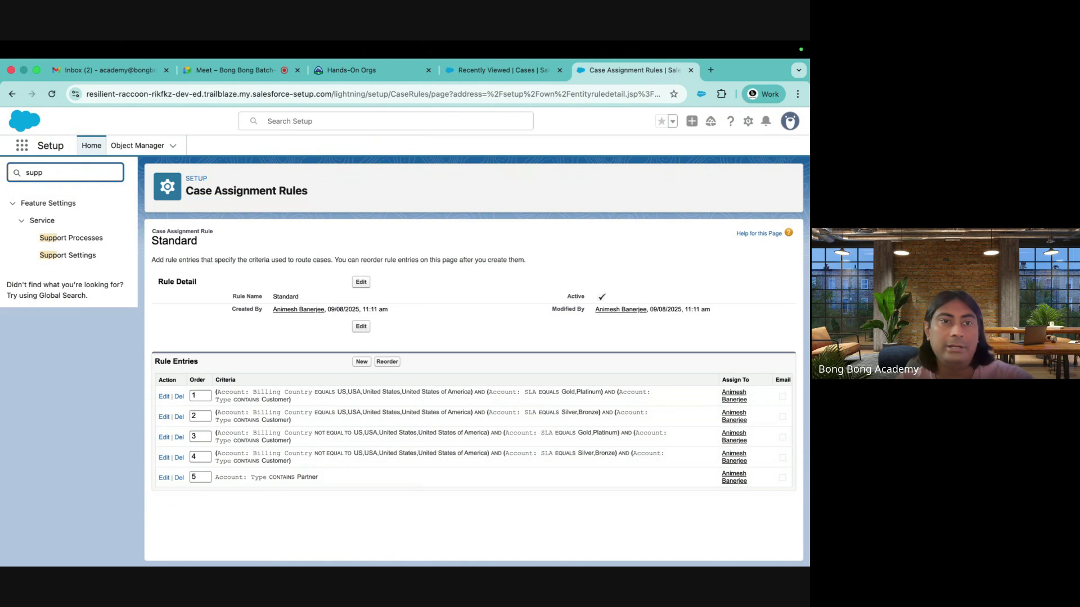
left_click(70, 255)
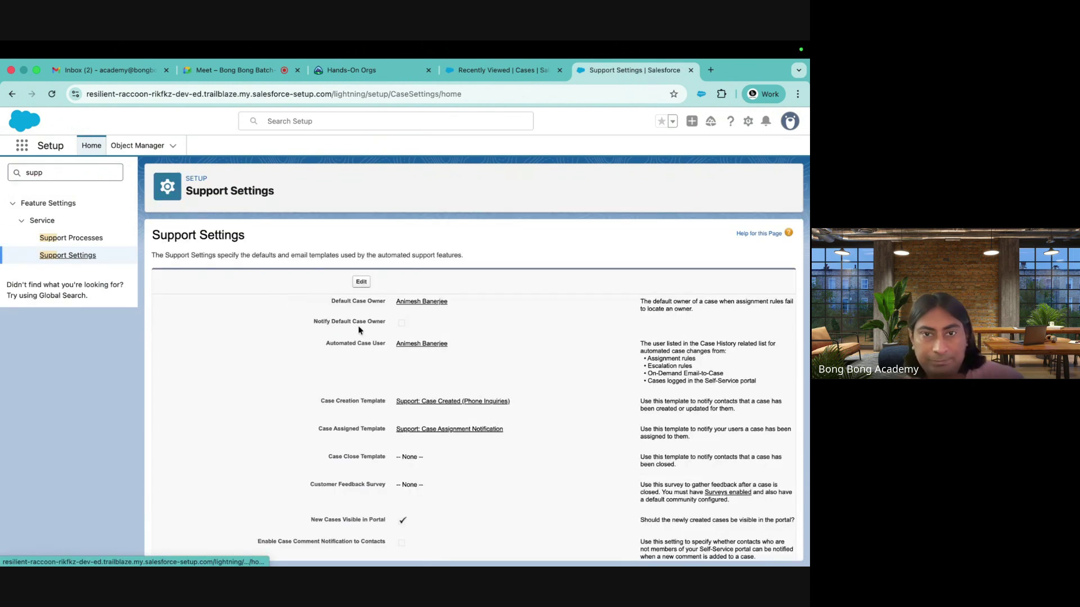
left_click_drag(331, 301, 386, 303)
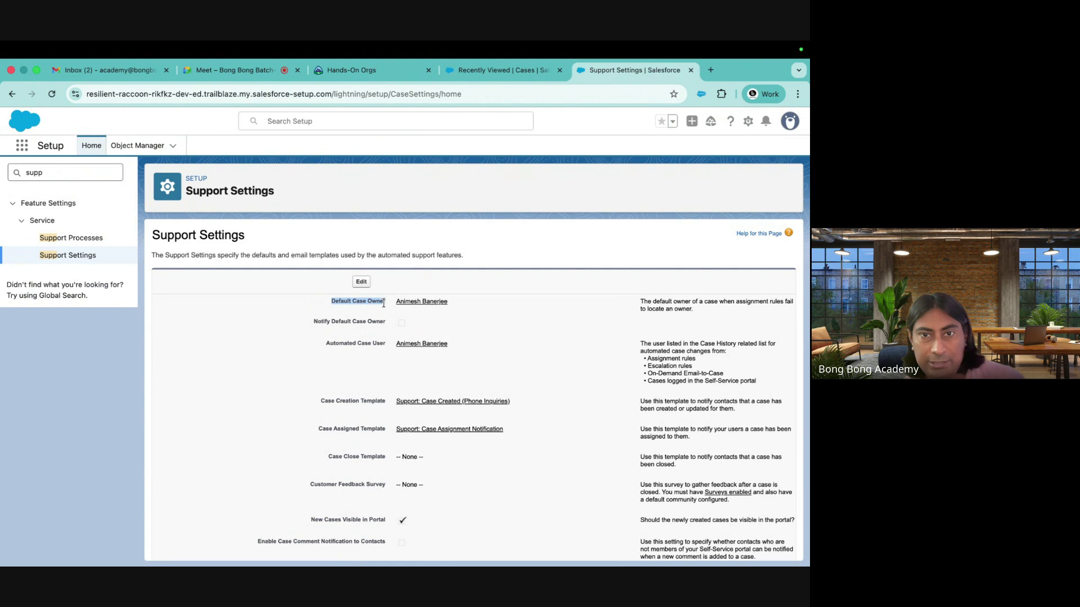
Edit the settings to check the default case owner user lookup, then cancel unchanged
left_click(361, 282)
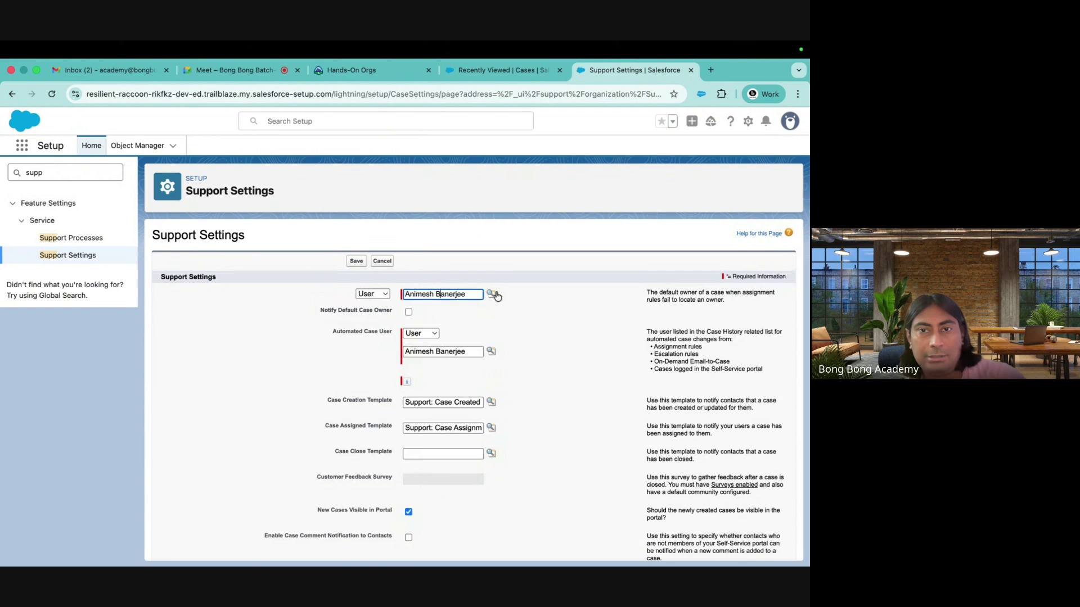
left_click(491, 293)
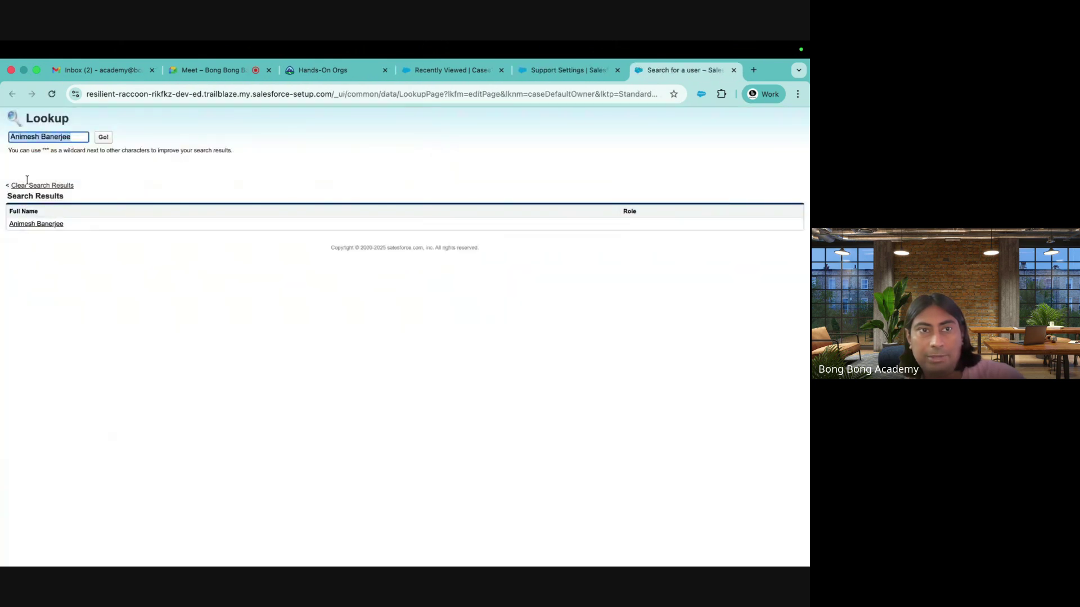
left_click(733, 69)
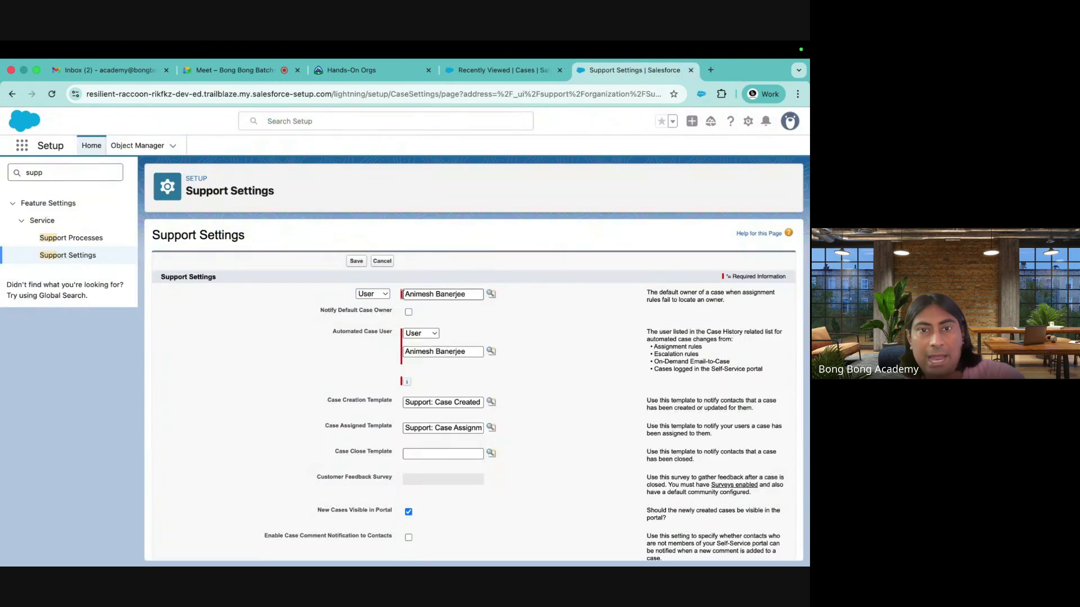
left_click(447, 259)
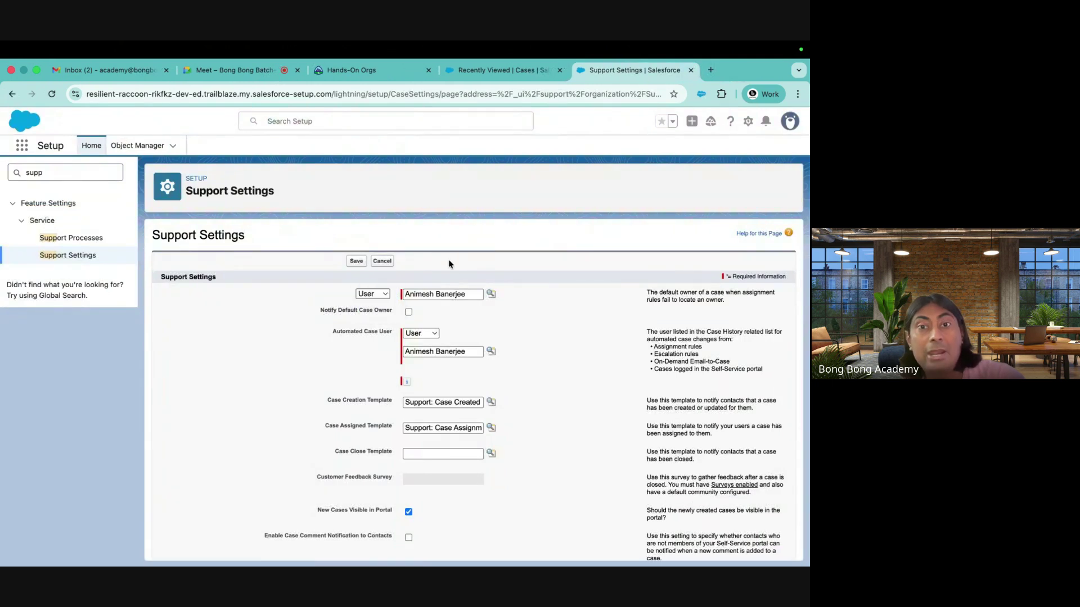
left_click(389, 264)
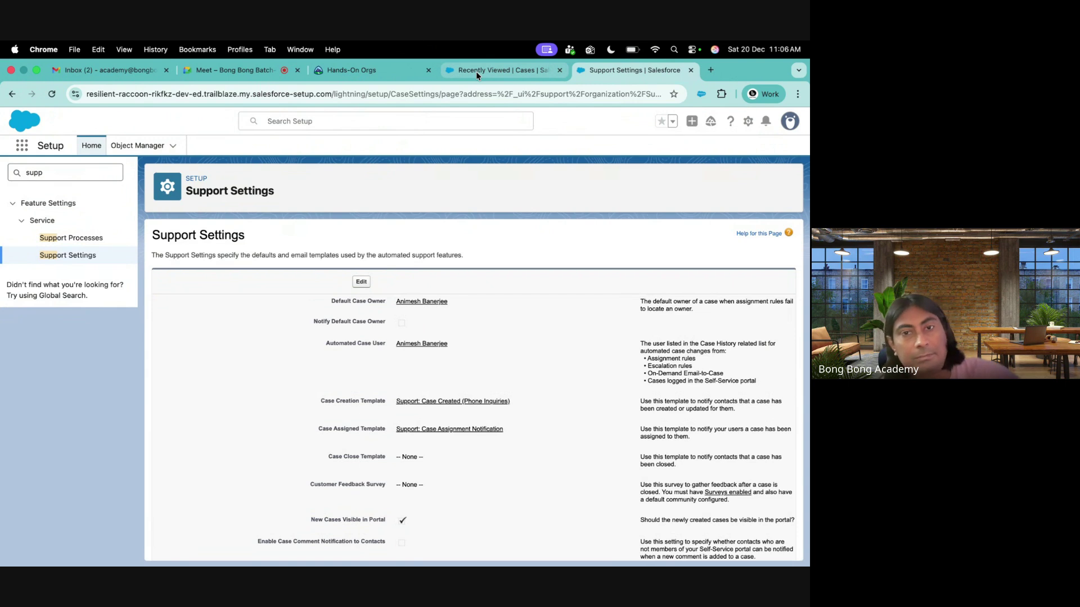
Clear the Quick Find search box
left_click(82, 173)
left_click_drag(83, 173, 1, 176)
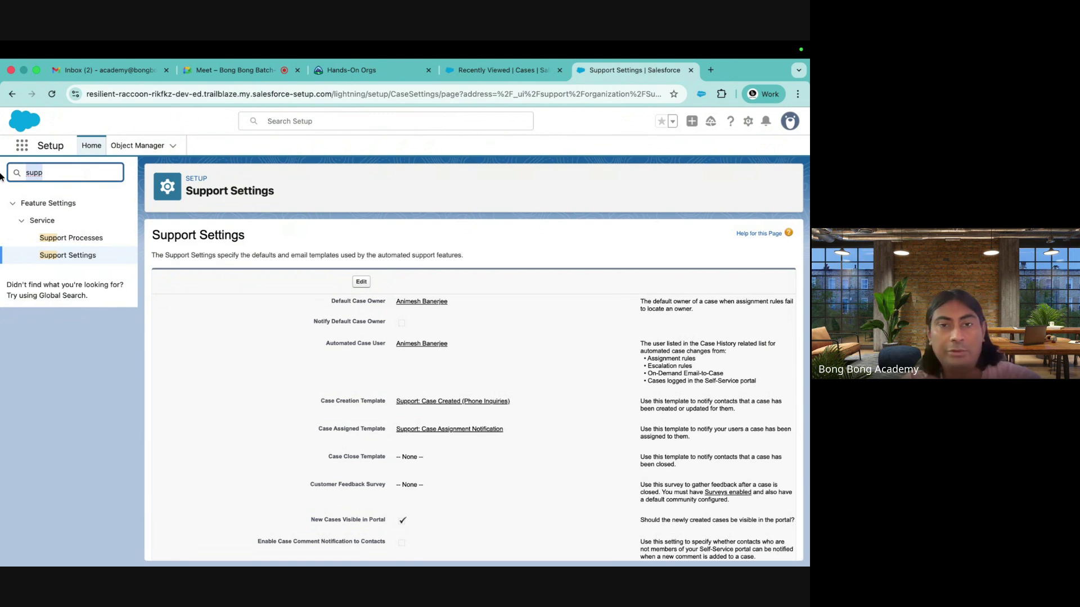
key("BackSpace")
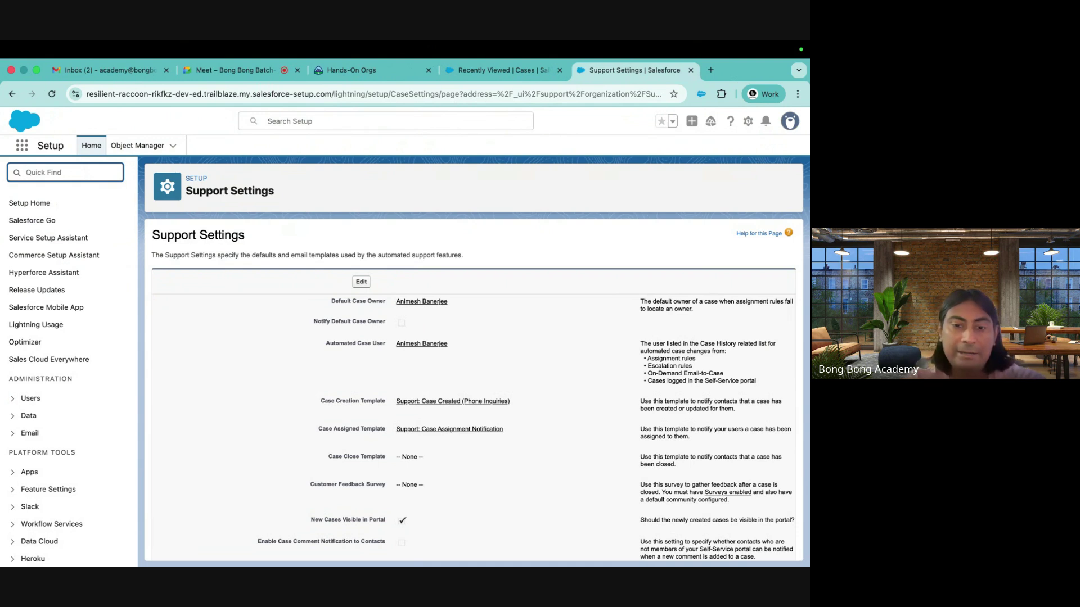
type("auto")
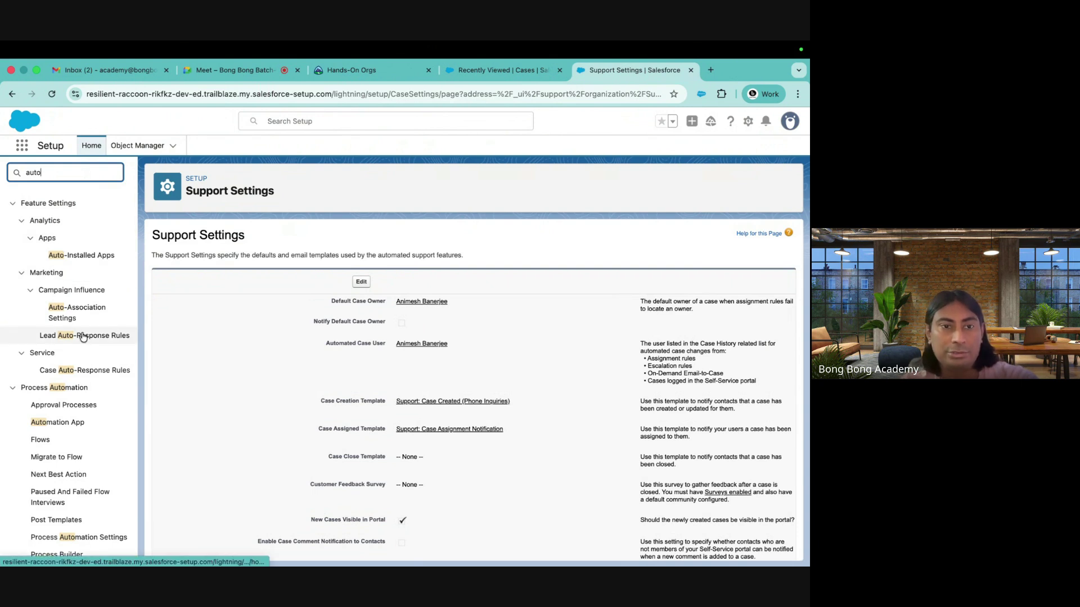
type("re")
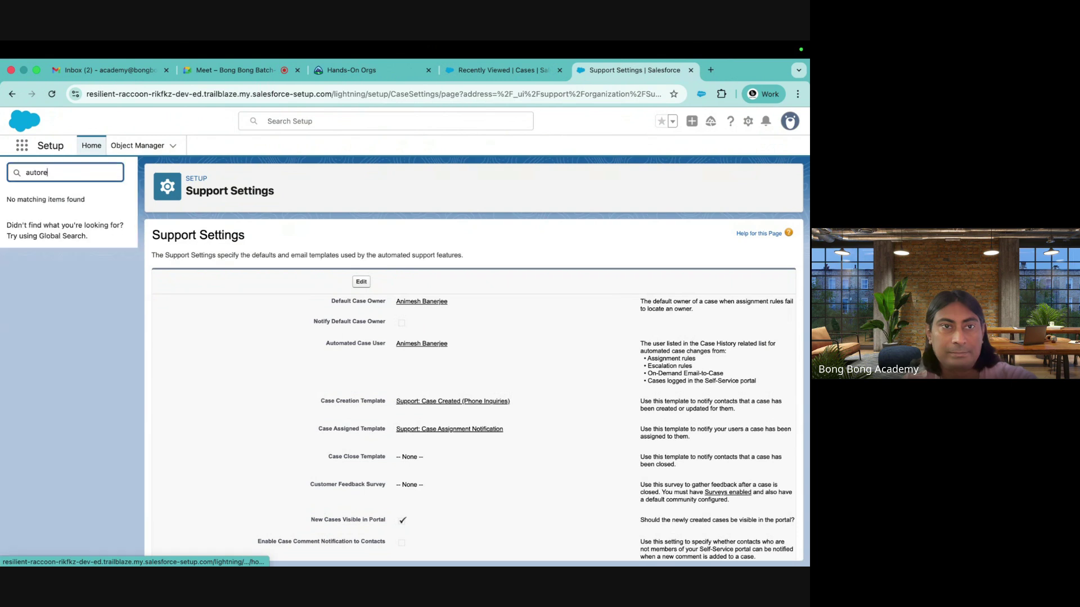
key("BackSpace")
key("BackSpace")
type("-res")
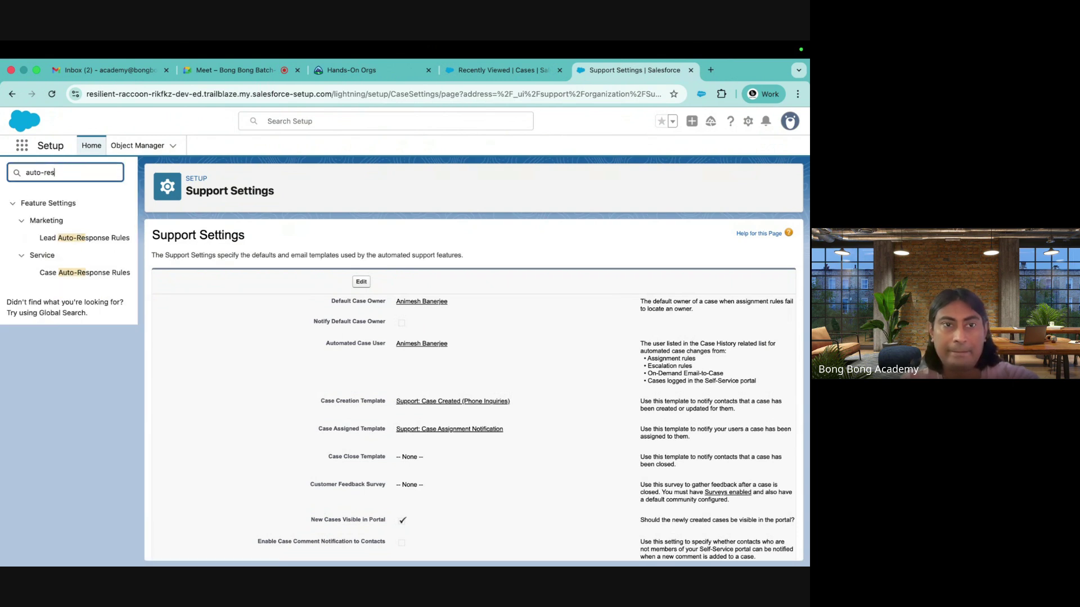
left_click(84, 273)
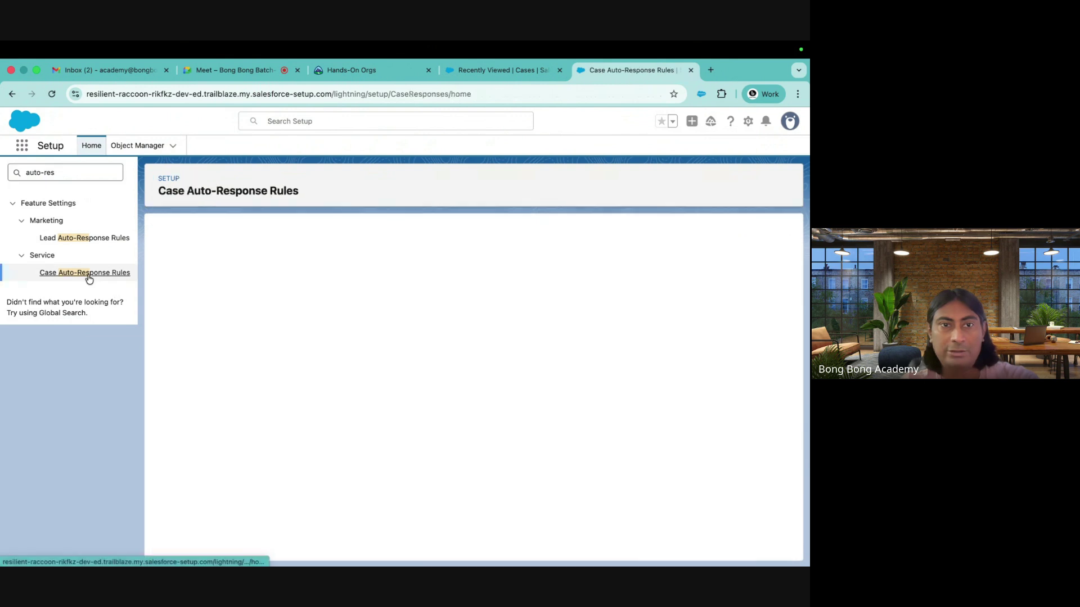
left_click(362, 277)
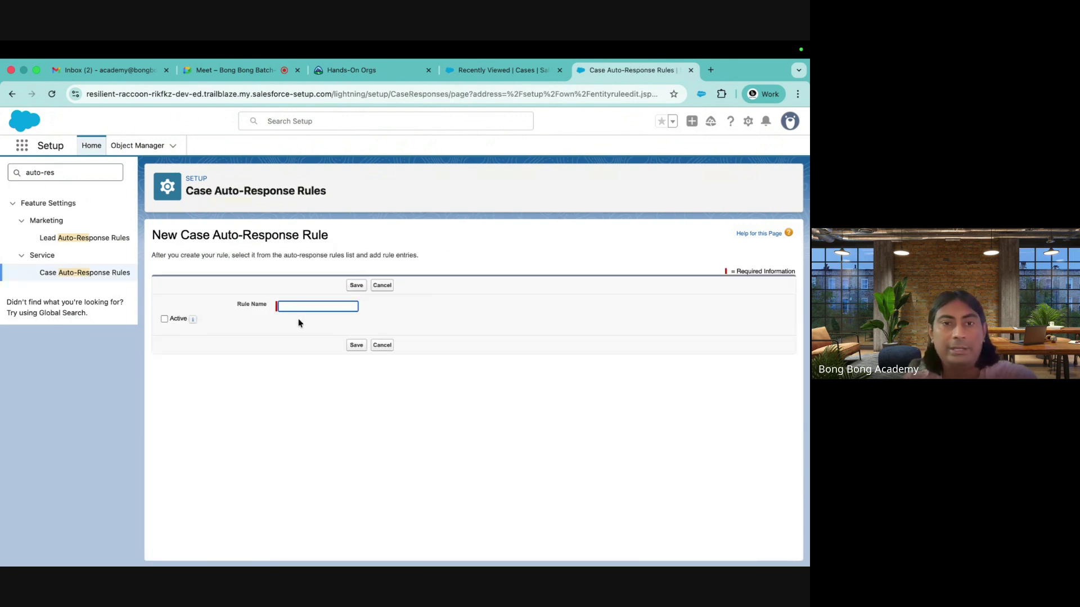
type("My ")
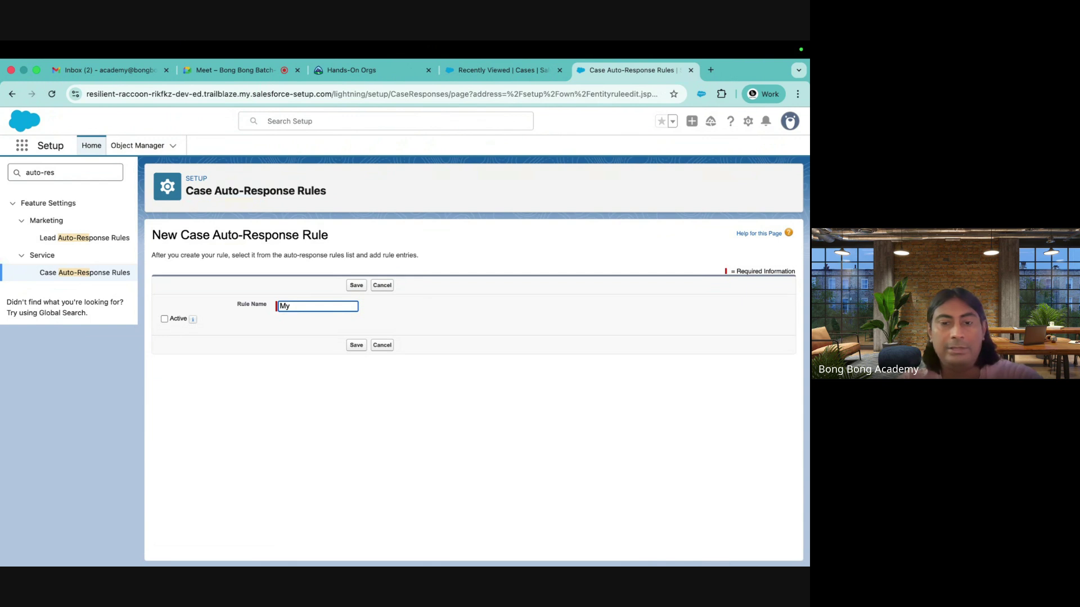
type("Rup")
type("e")
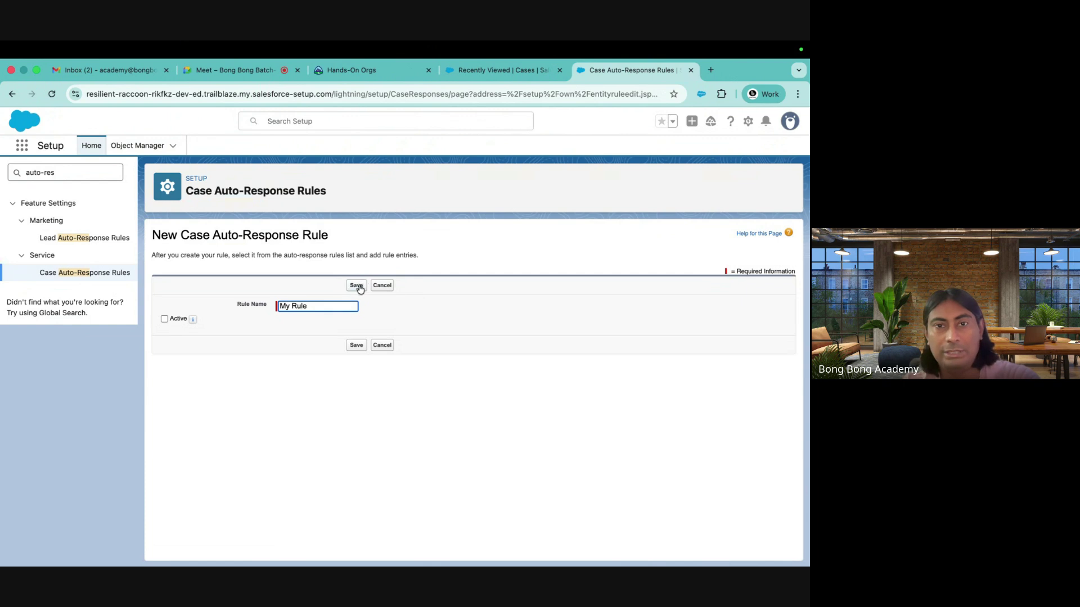
left_click(357, 286)
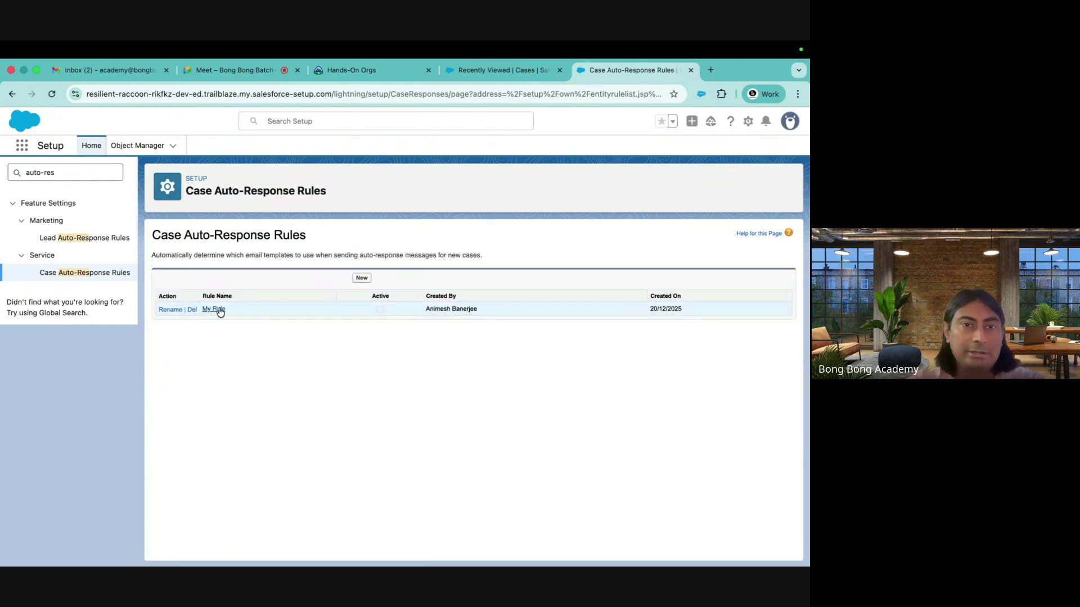
left_click(214, 309)
left_click(360, 363)
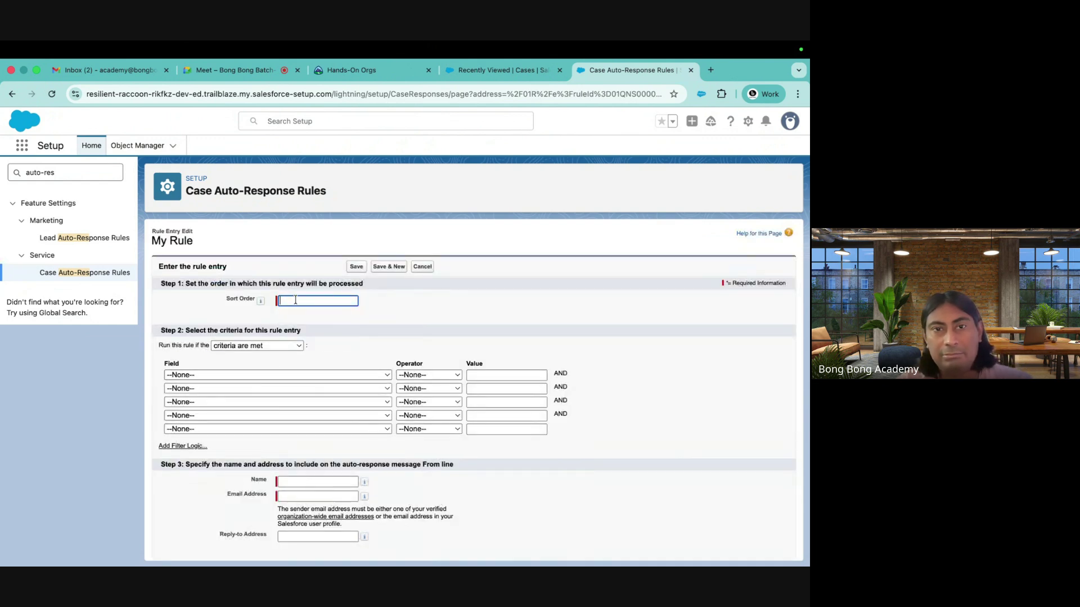
type("1")
left_click(290, 374)
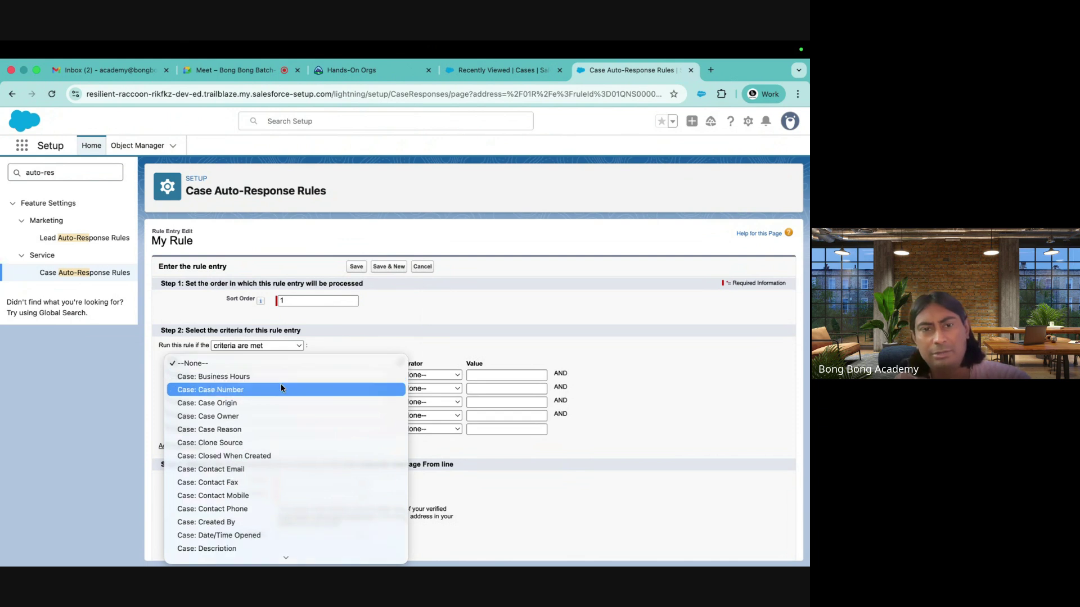
left_click(261, 403)
left_click(425, 375)
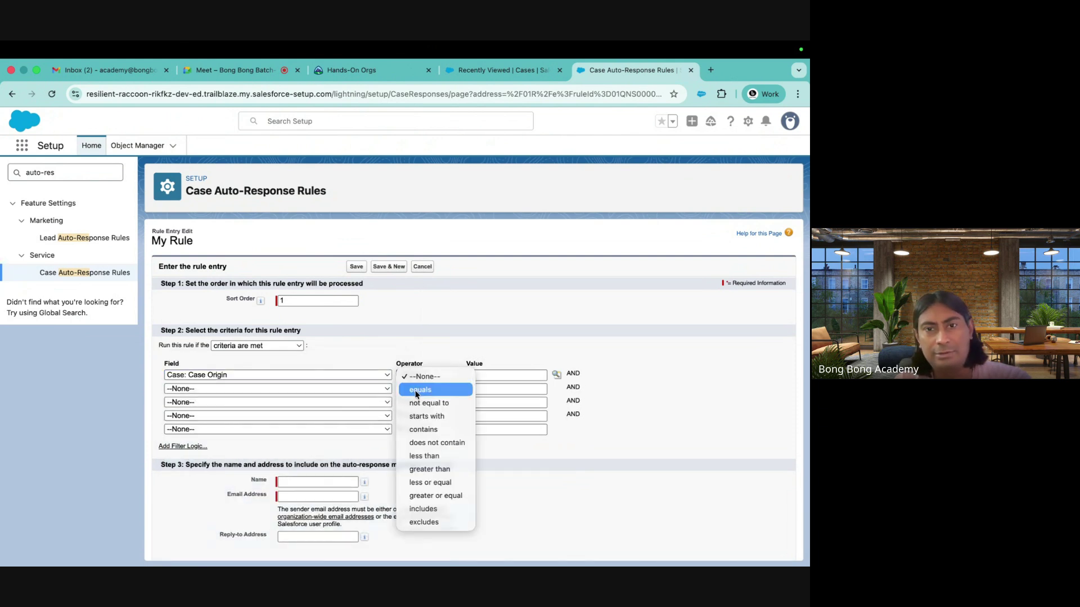
left_click(426, 391)
left_click(556, 374)
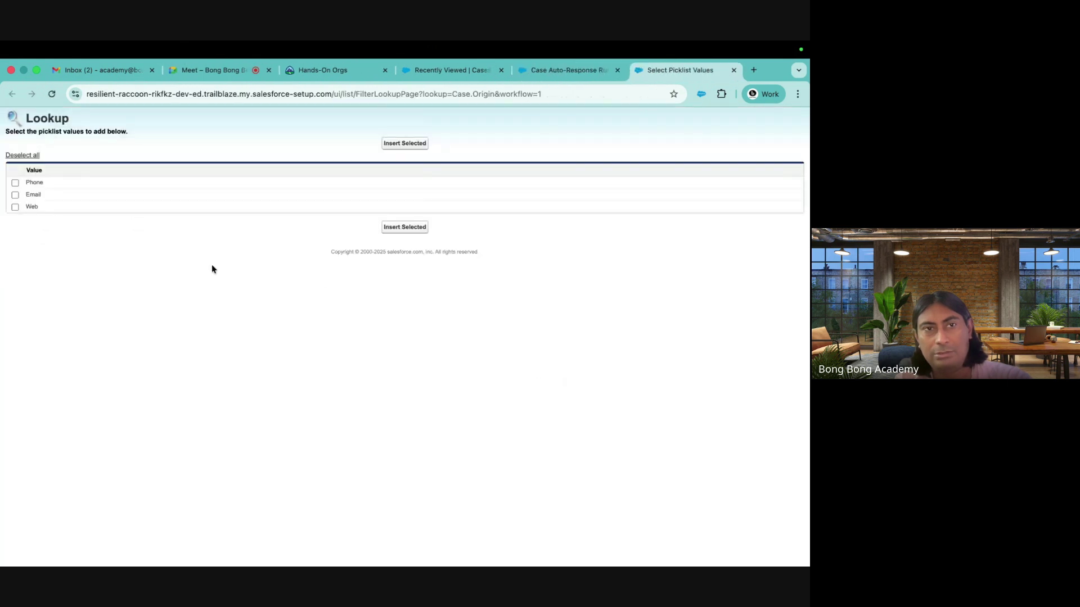
left_click(15, 207)
left_click(419, 227)
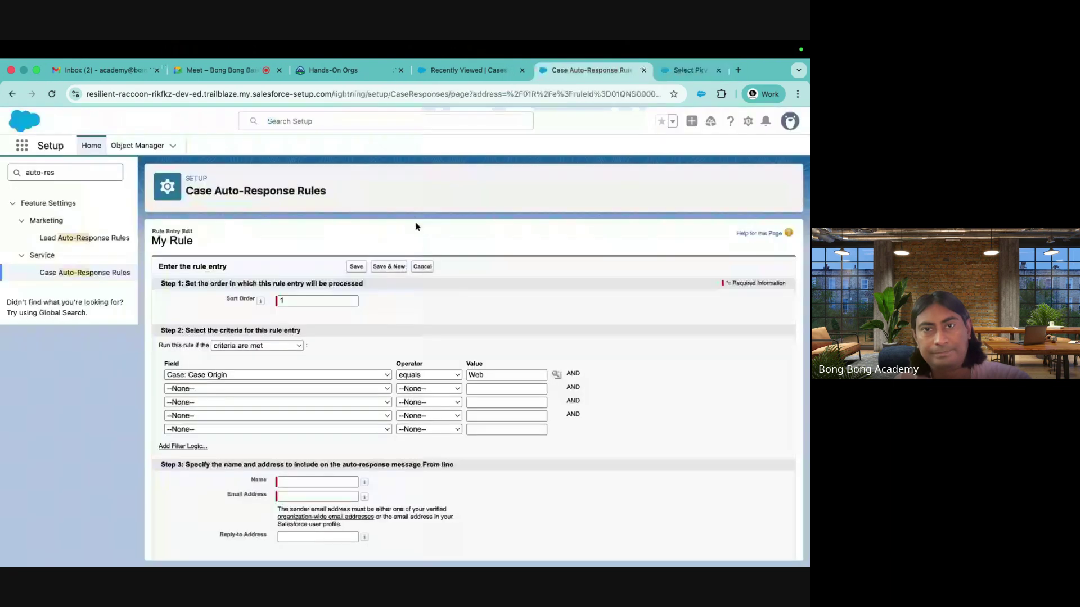
scroll(386, 393, "down", 5)
left_click(283, 359)
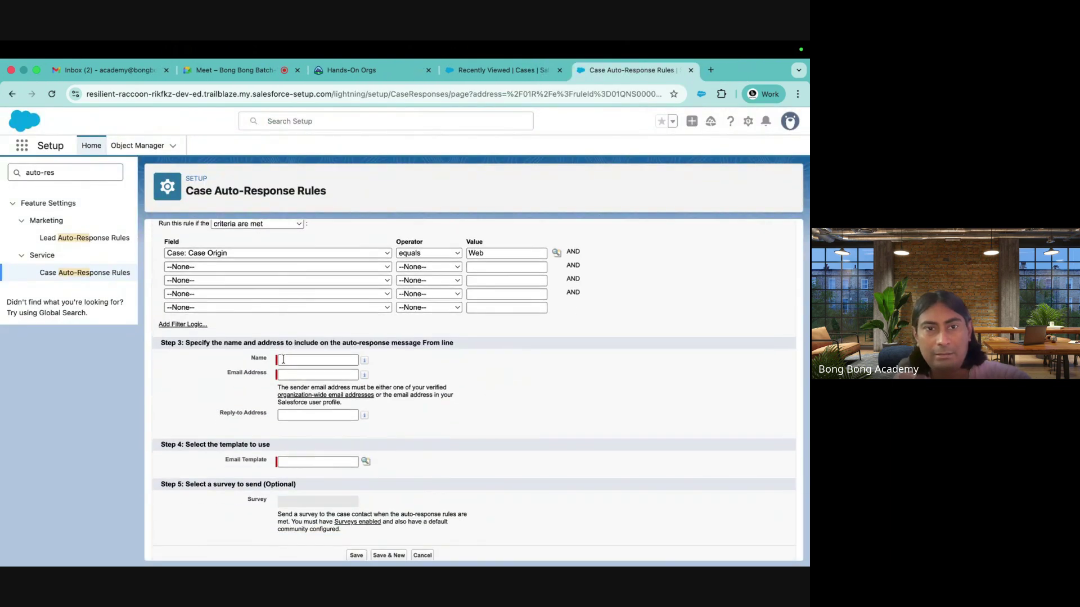
left_click(309, 360)
left_click(302, 465)
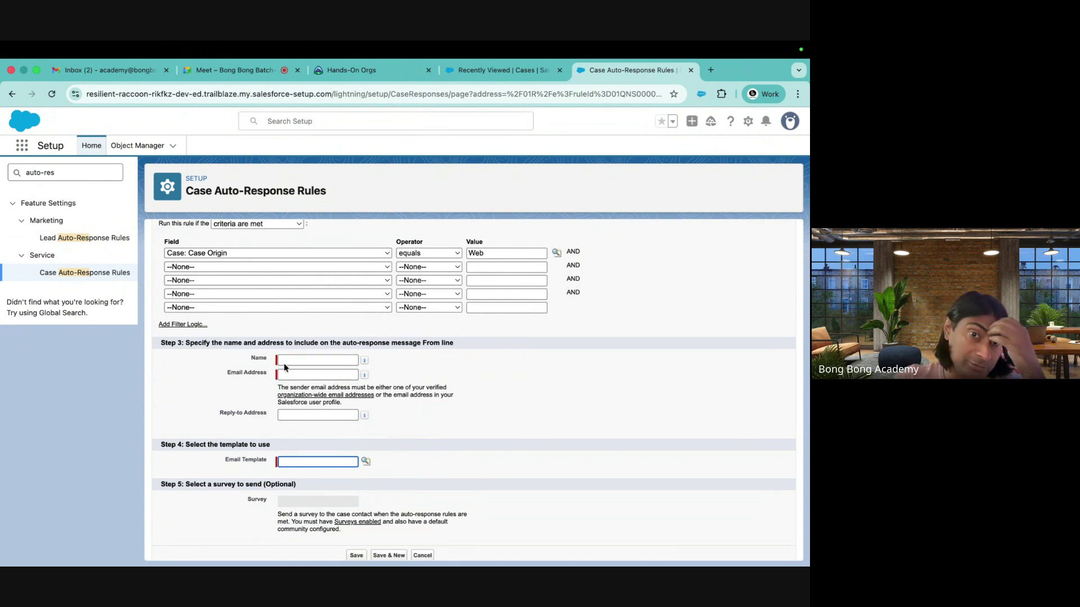
scroll(307, 444, "down", 1)
scroll(307, 444, "up", 5)
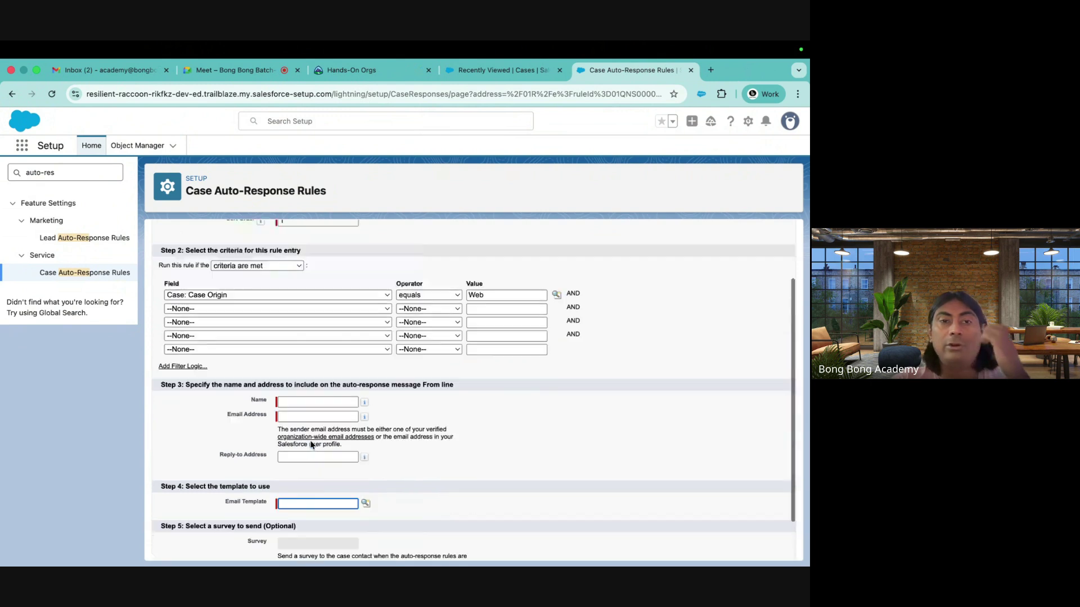
left_click(92, 274)
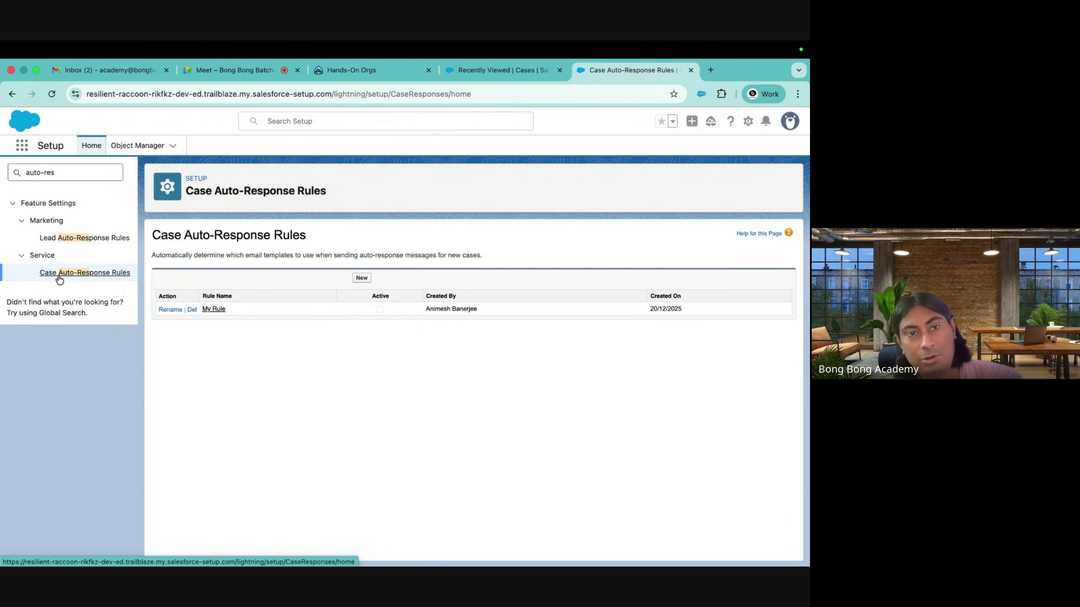
Use Quick Find to open Case Escalations, then the Escalation Rules list
left_click(18, 174)
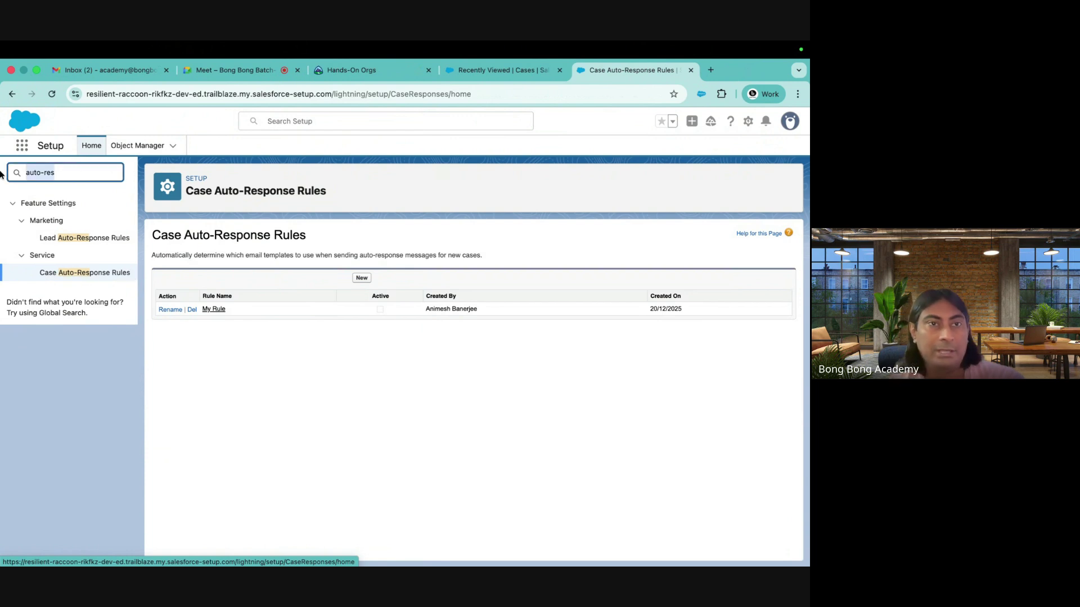
key("super+a")
type("cal")
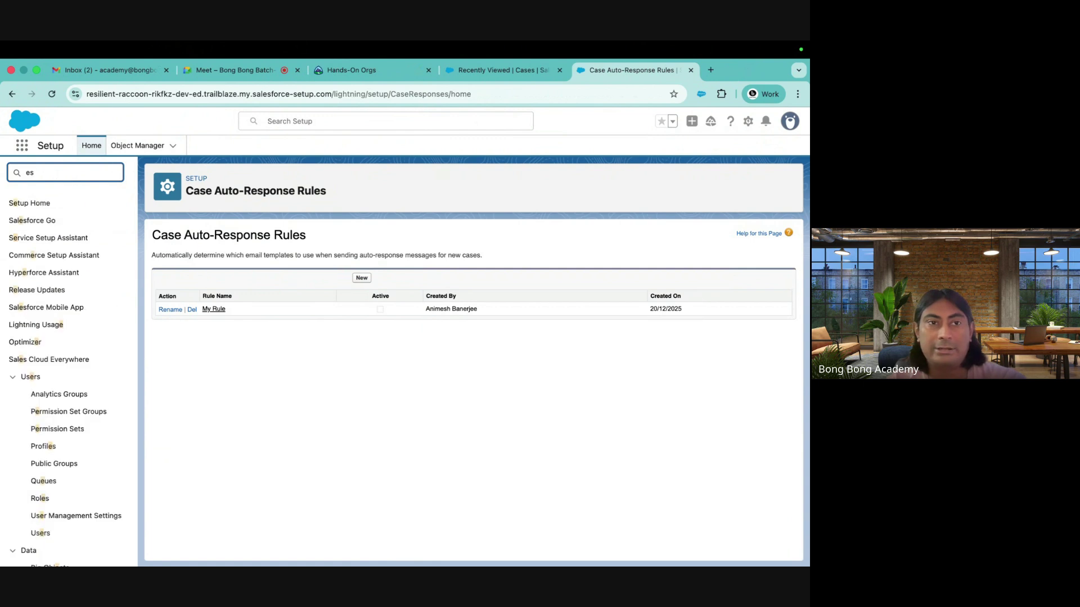
left_click(77, 289)
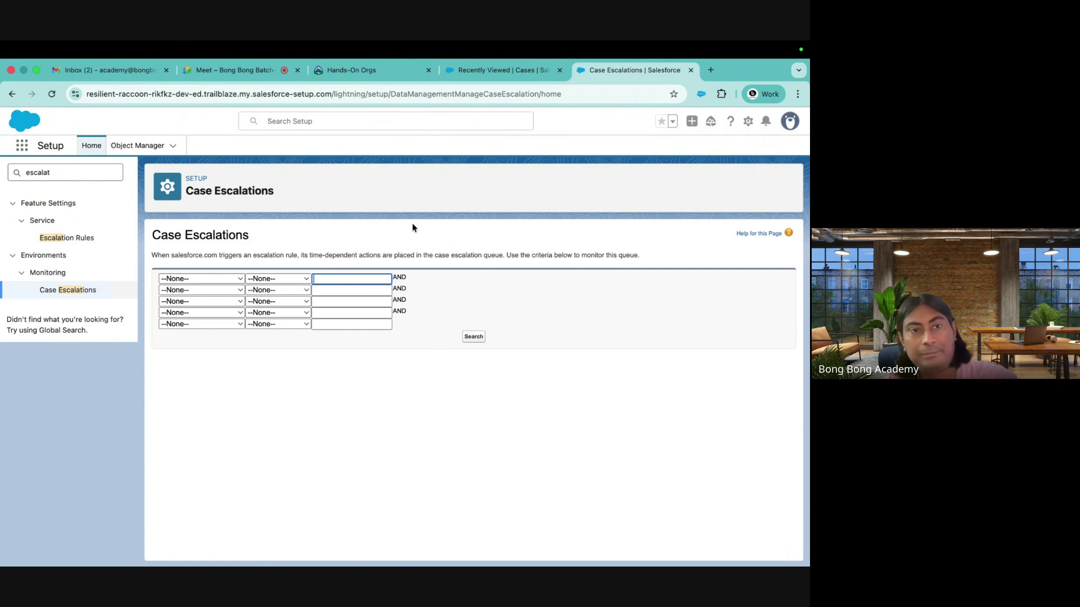
left_click(63, 237)
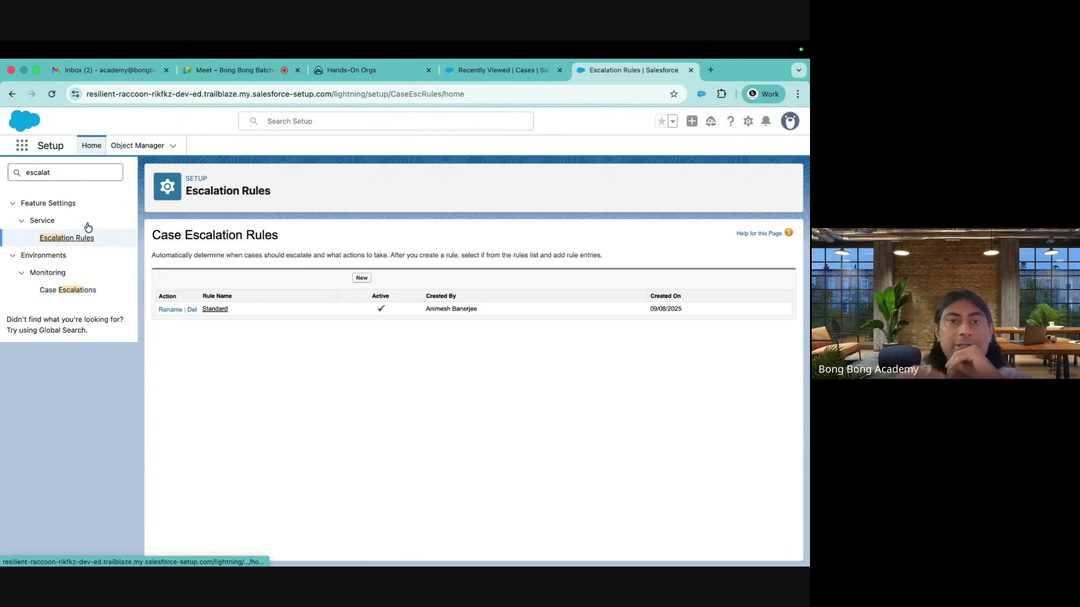
Inspect the Standard escalation rule's first entry, return to Escalation Rules, and switch to Excel
left_click(217, 309)
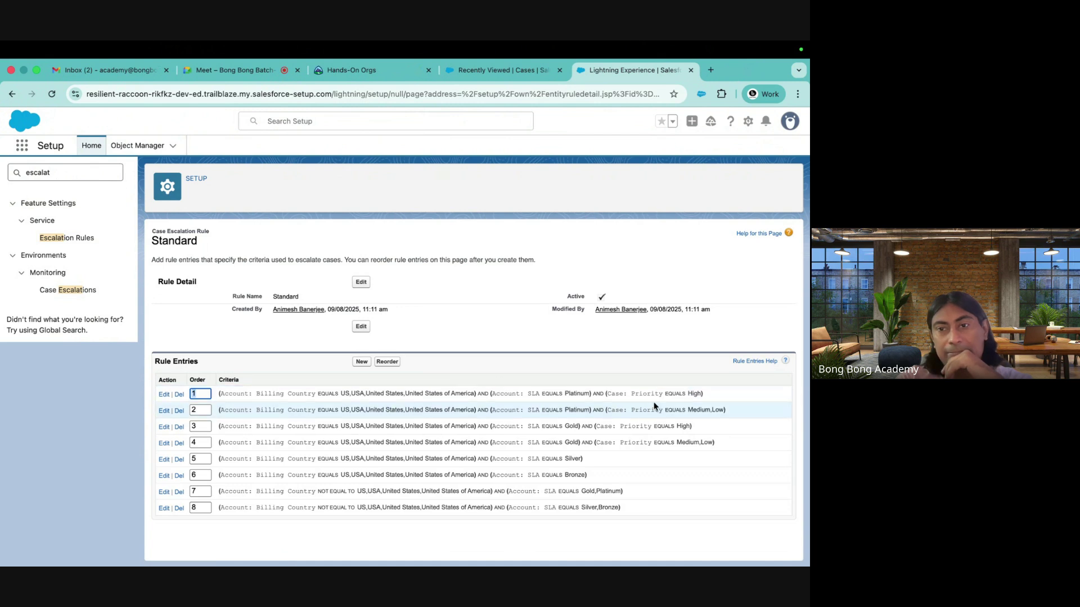
left_click_drag(706, 400, 163, 397)
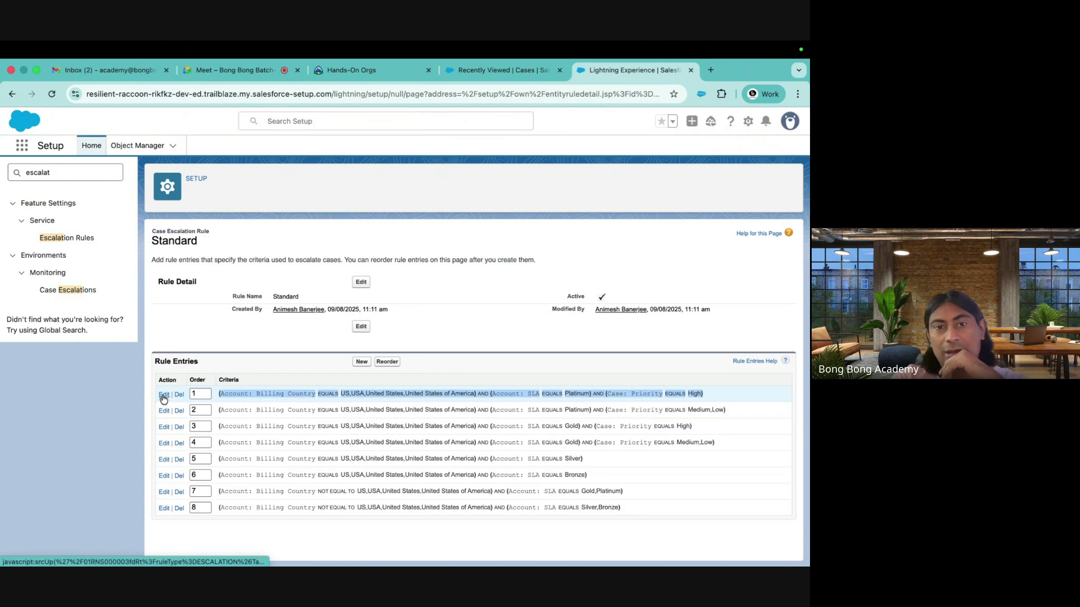
left_click(163, 395)
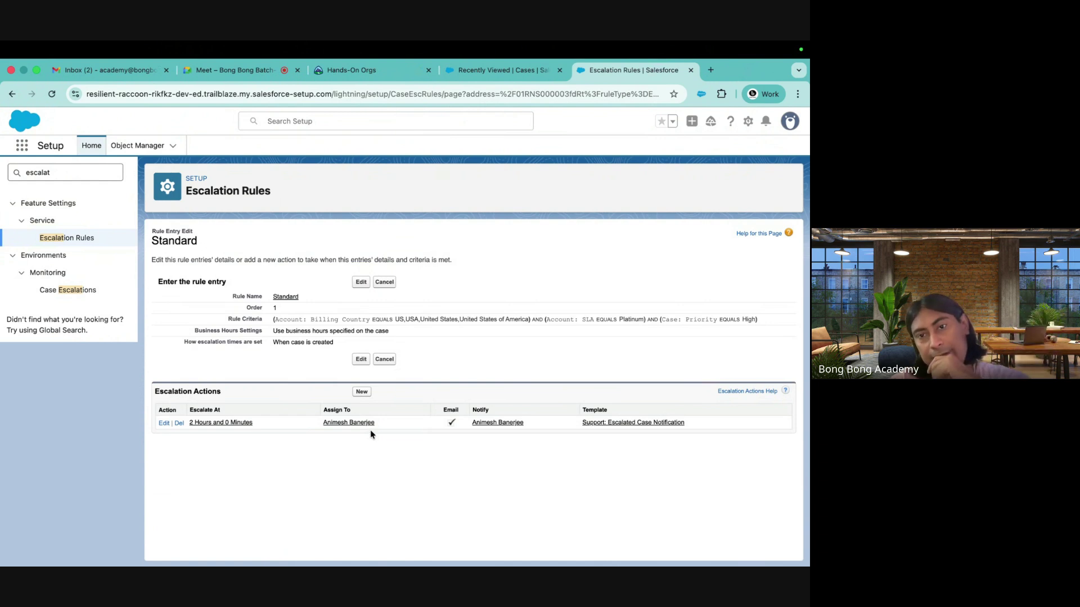
left_click(71, 239)
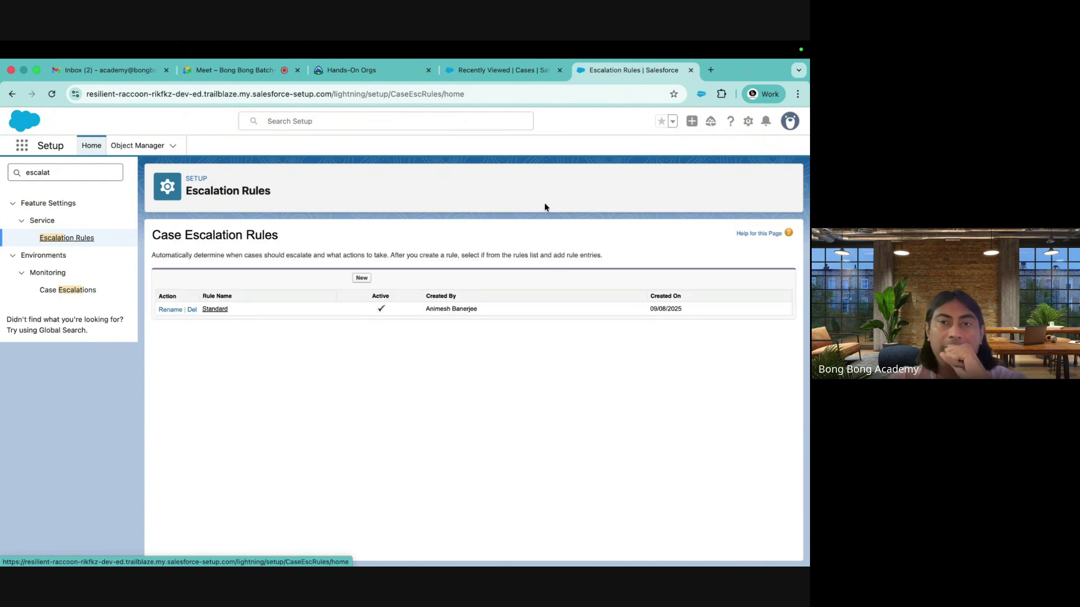
mouse_move(585, 542)
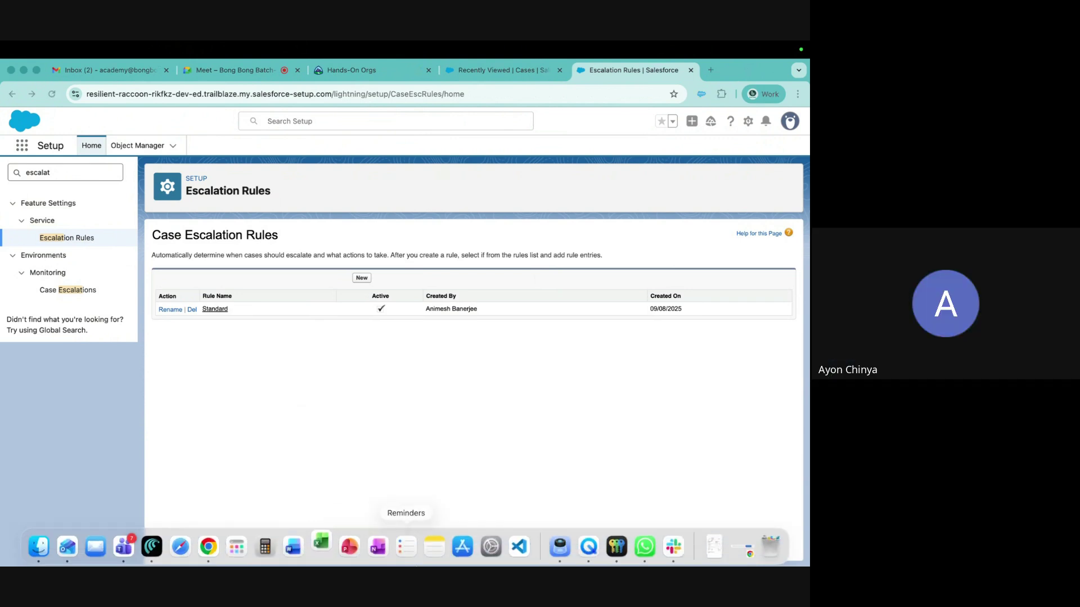
key("ctrl+Left")
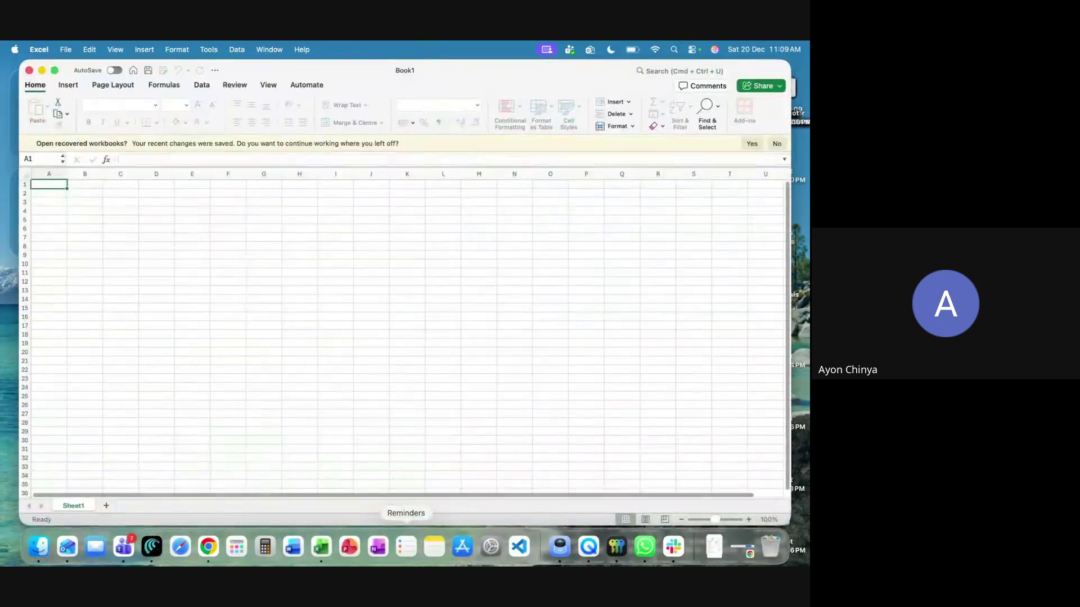
Enter the heading 'How can we Create Automatic Case ?' in cell A1
left_click_drag(708, 520, 731, 520)
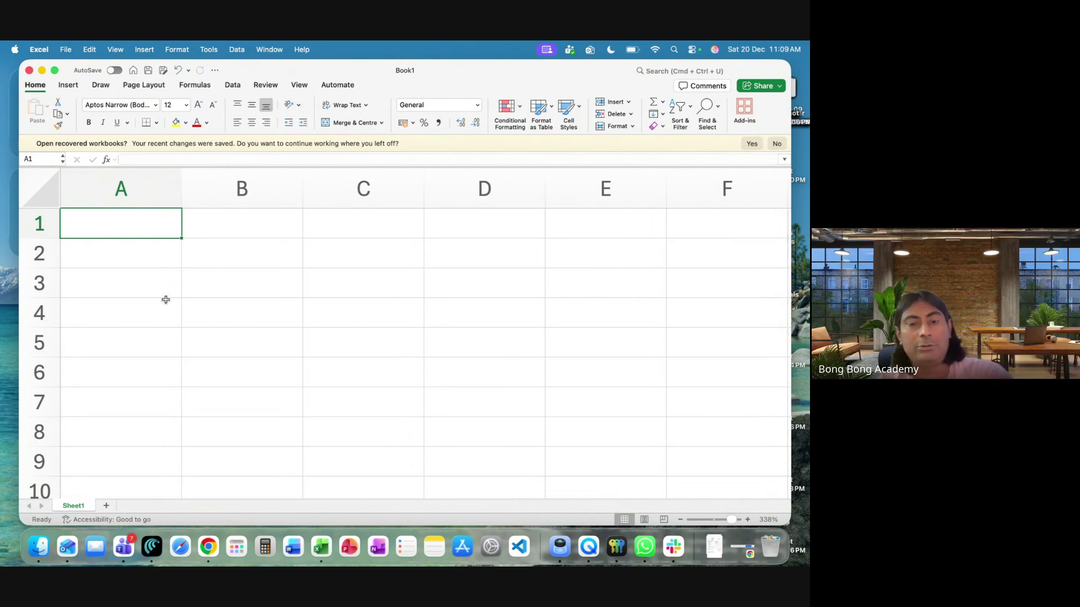
type("How ca")
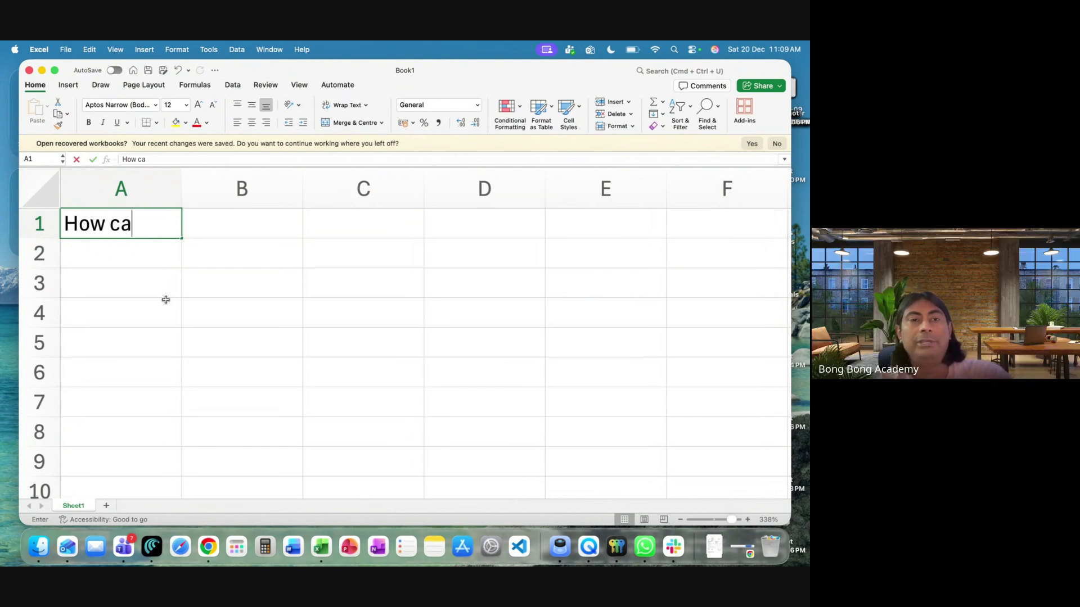
type("n we Create Auto")
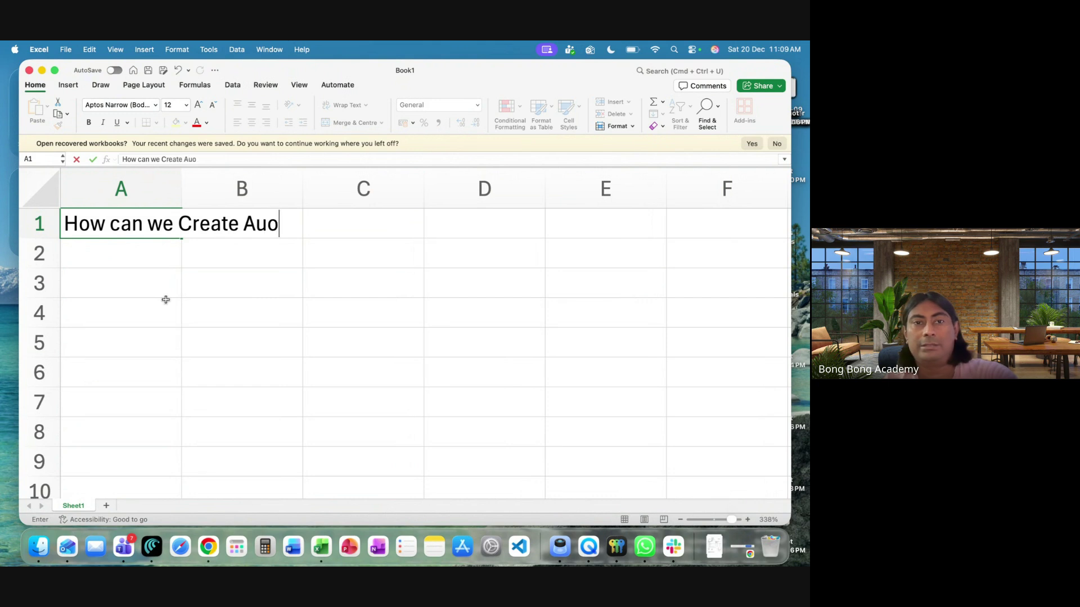
key("BackSpace")
type("tomatic ")
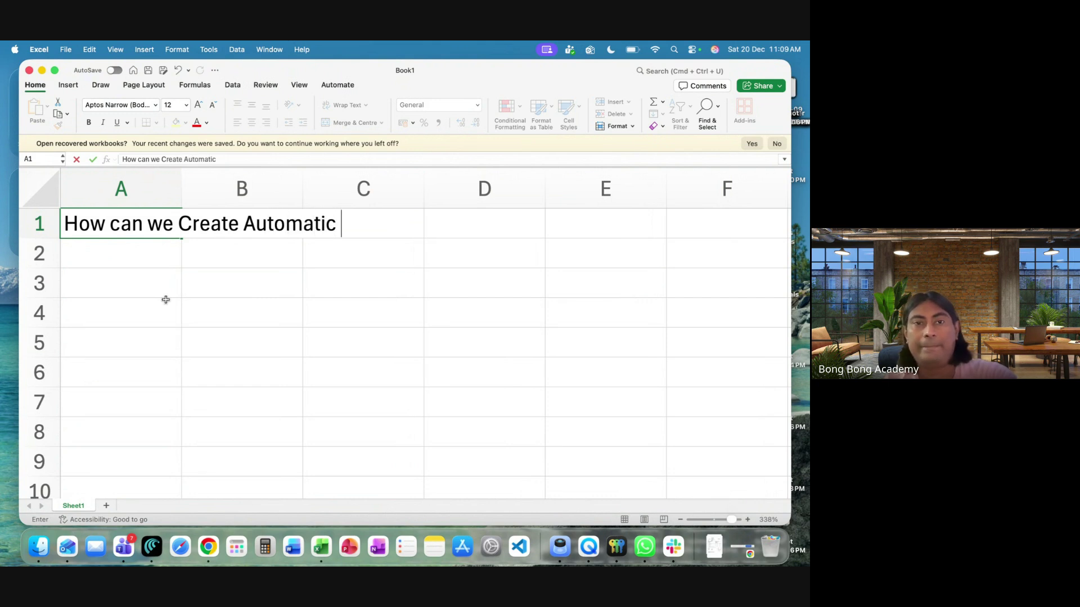
type("Case ?")
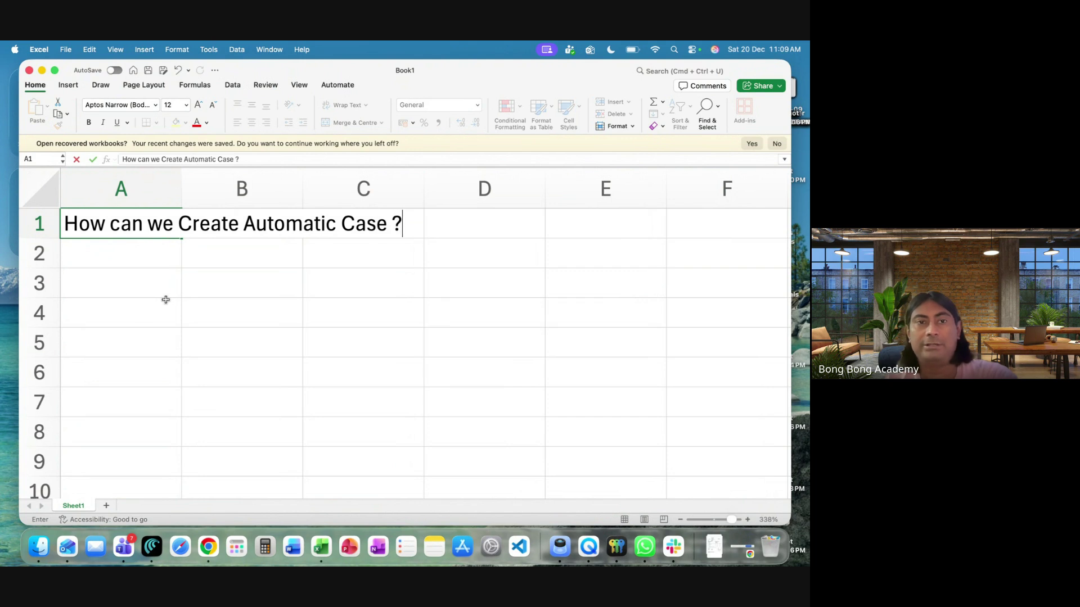
left_click(143, 277)
List 'Web to Case' in A2 and 'Email to Case' beneath it
left_click(127, 257)
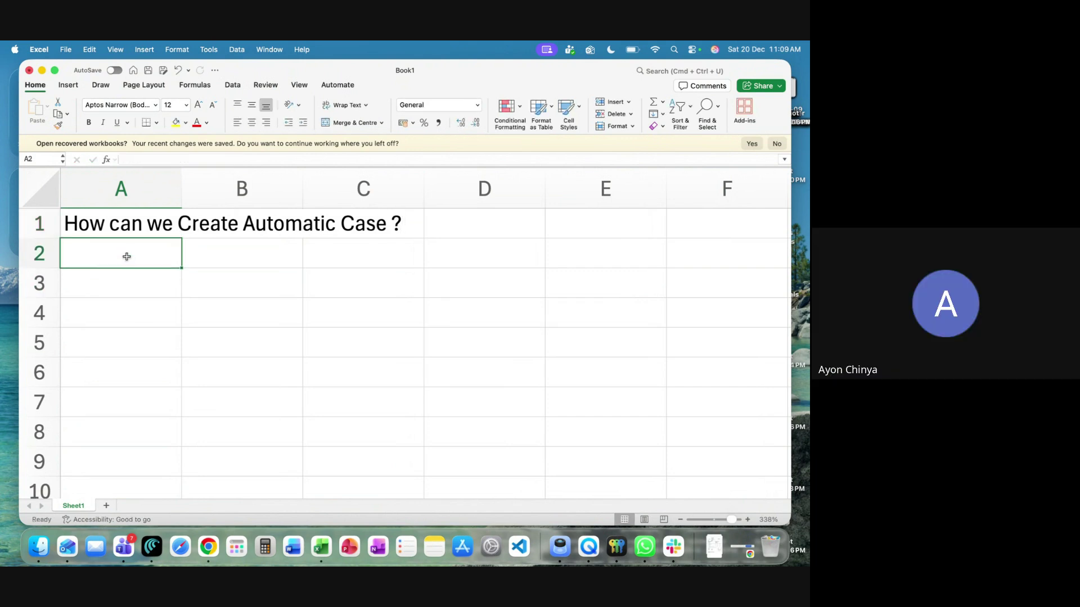
type("Web to ")
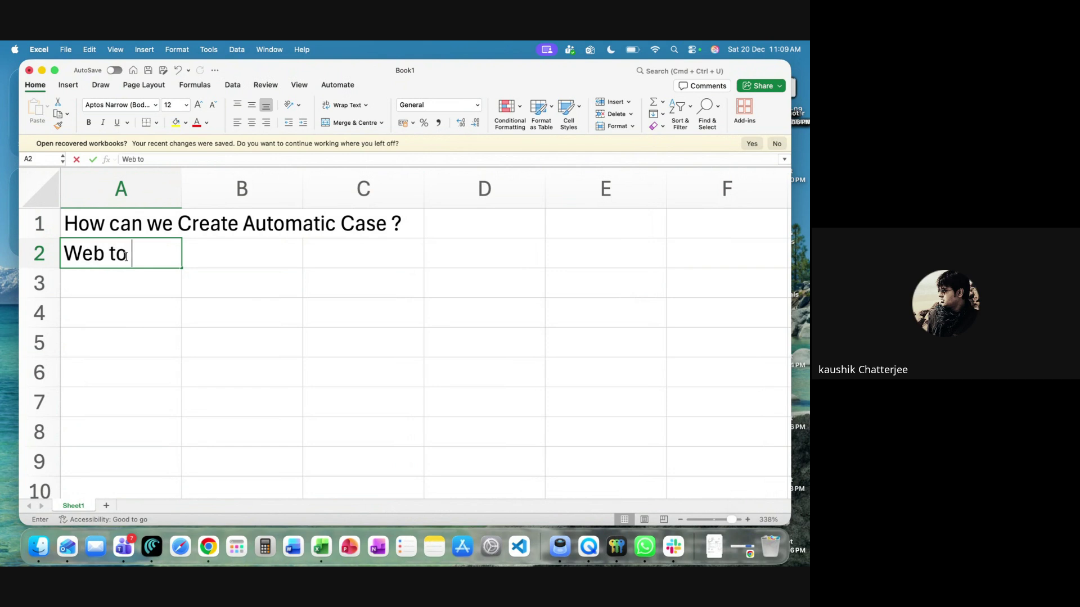
type("Case")
left_click(120, 280)
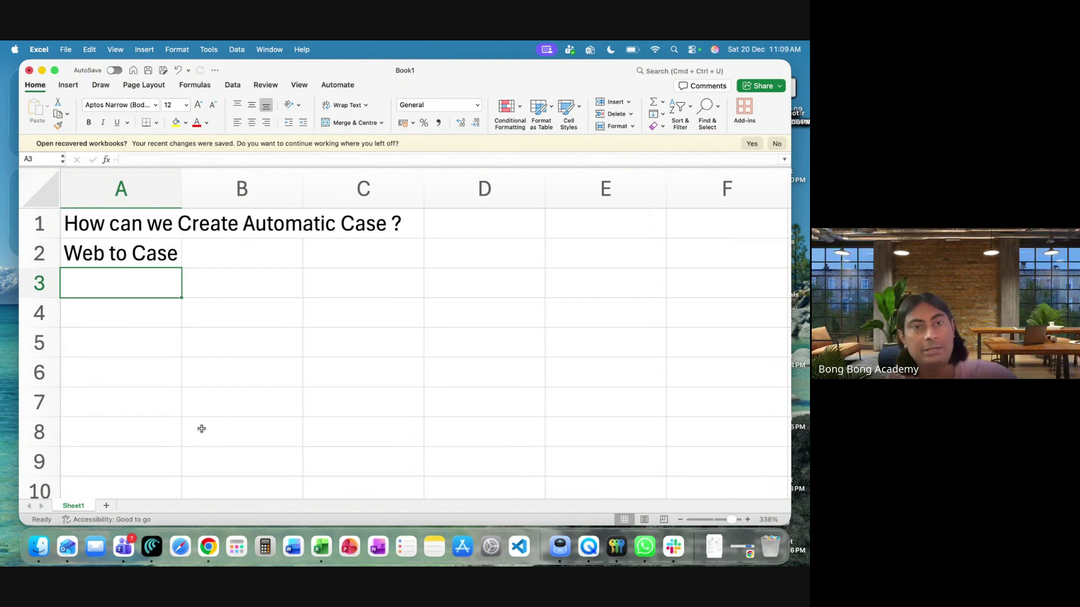
type("WEb to Case")
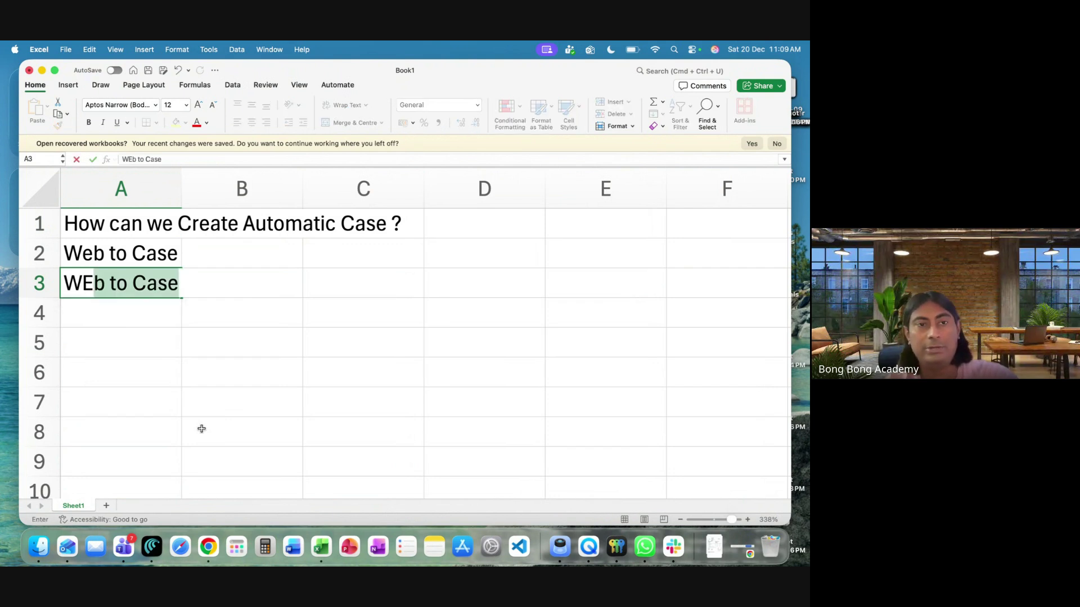
key("Escape")
type("Email to Case")
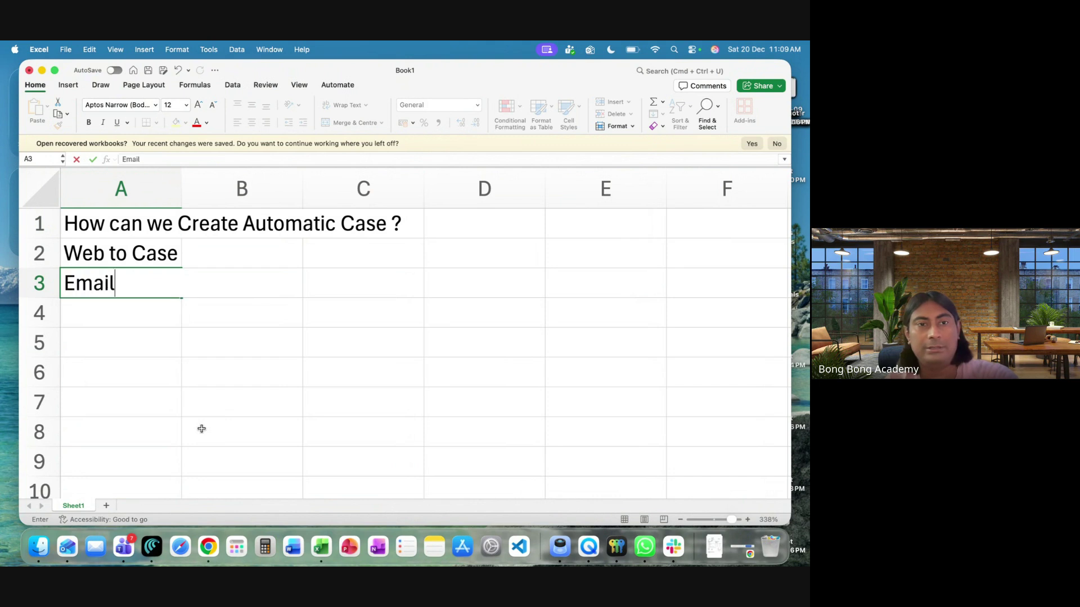
key("Return")
key("Return")
Add 'Email to Case/On-Demand Email to Case' in A5
type("Email to Case")
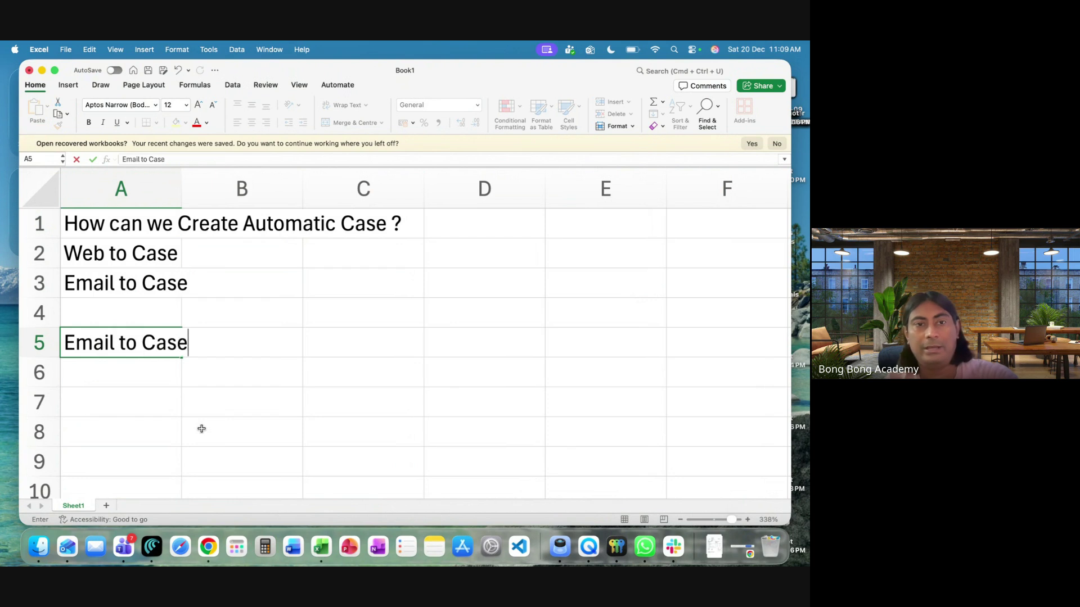
type("/On")
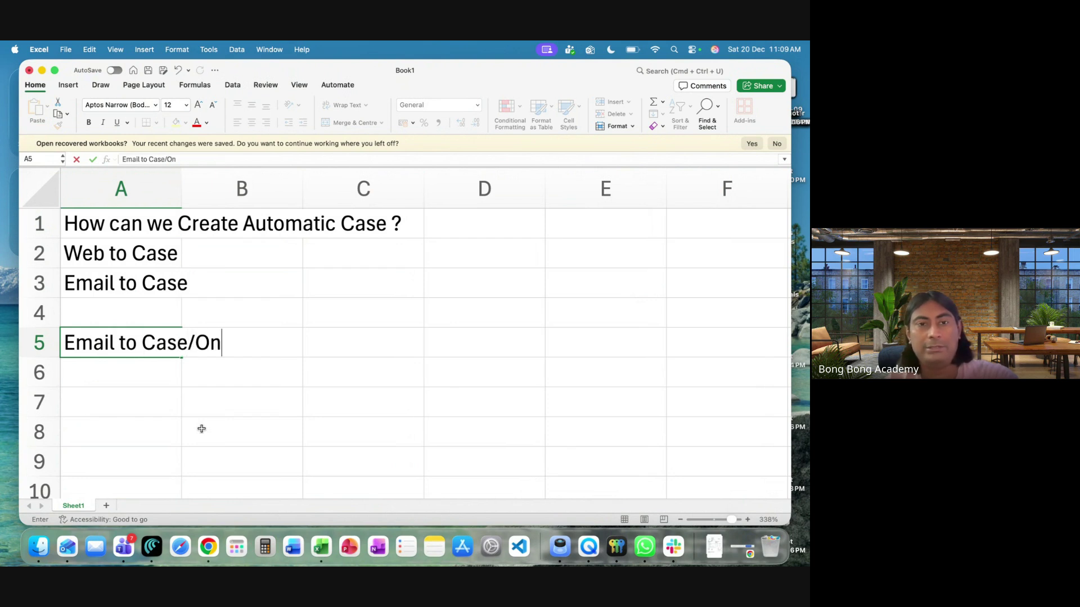
type("-Deam")
key("BackSpace")
key("BackSpace")
type("mand ")
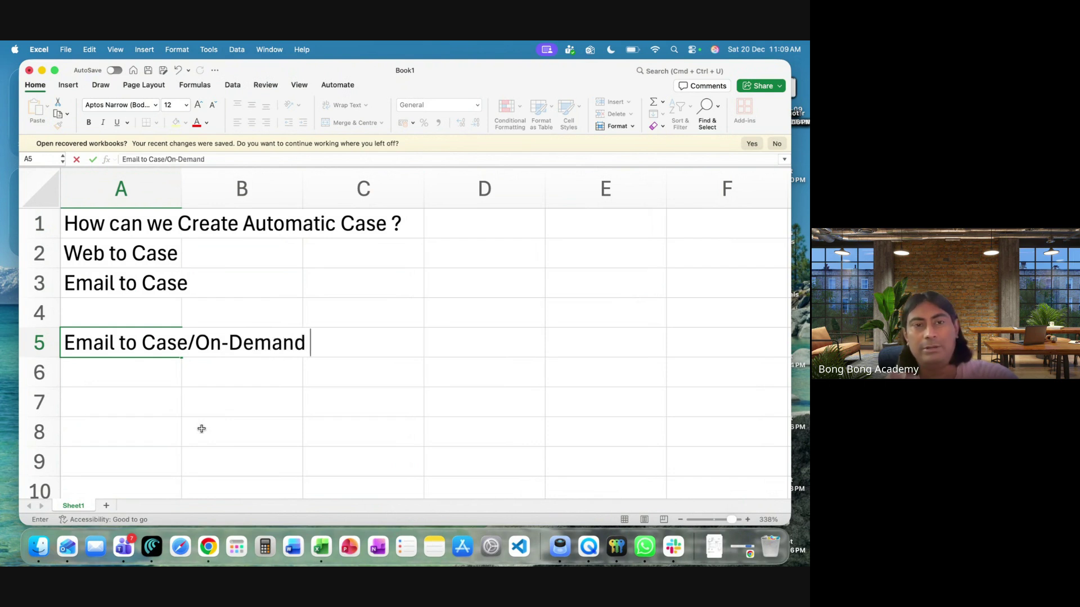
type("Email to")
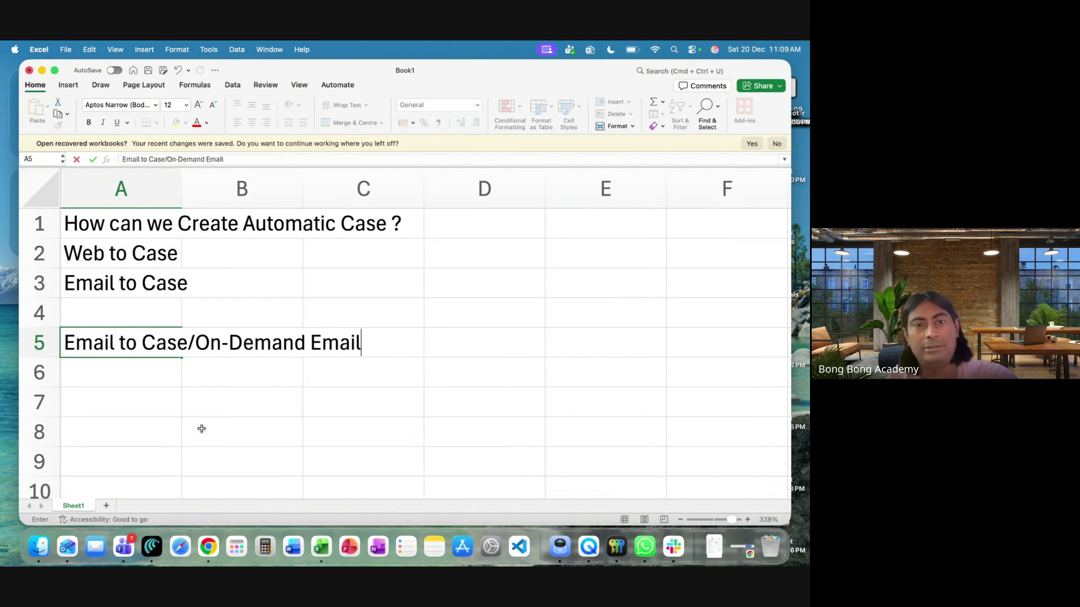
type(" Case")
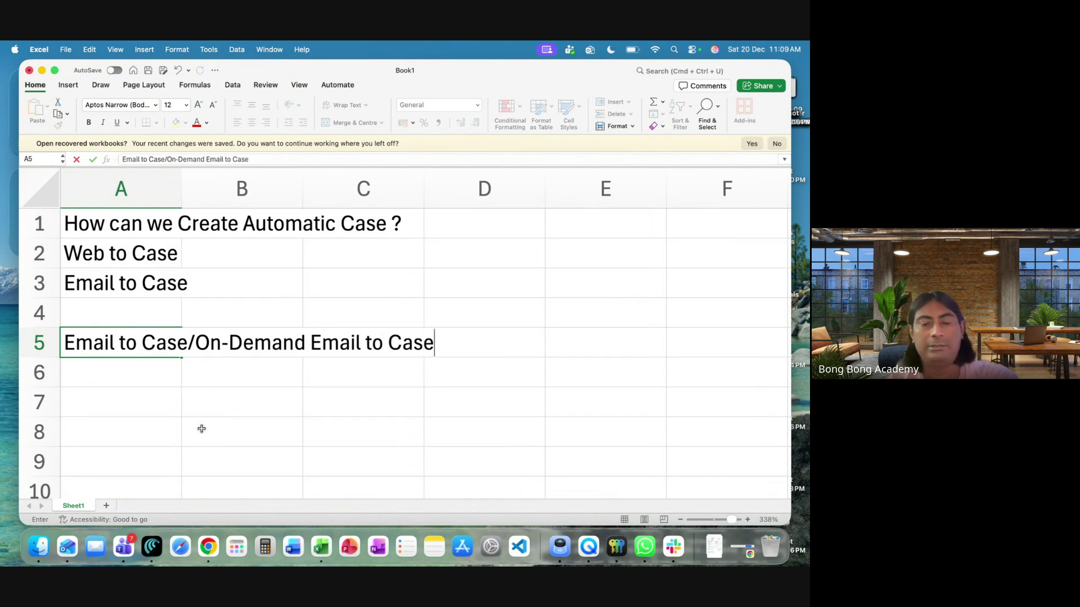
key("Return")
key("Return")
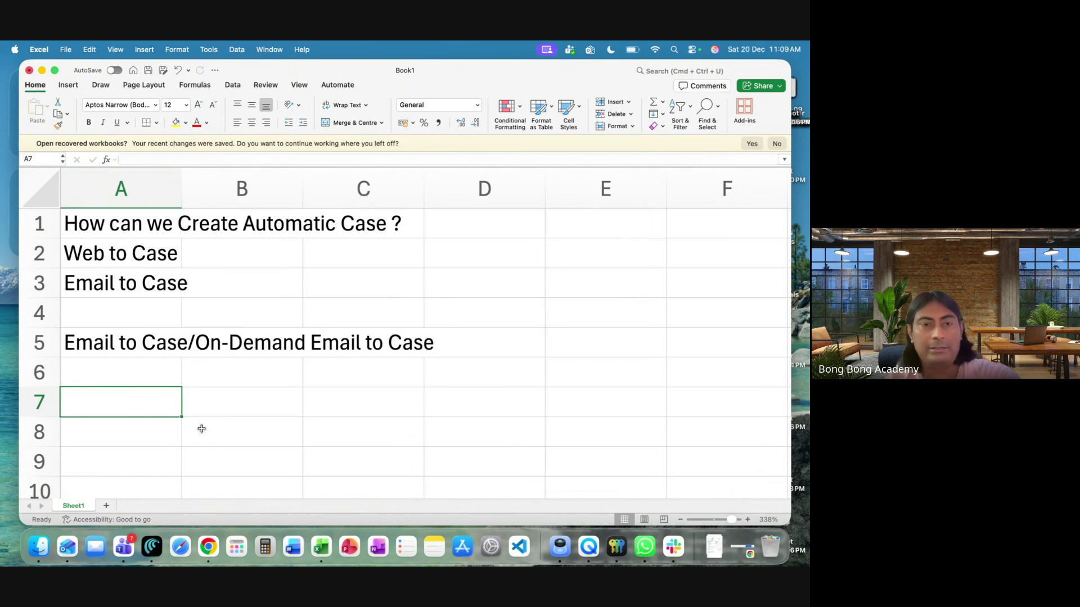
Check cell A5's text, then enter the heading 'Case' in A7
left_click(106, 343)
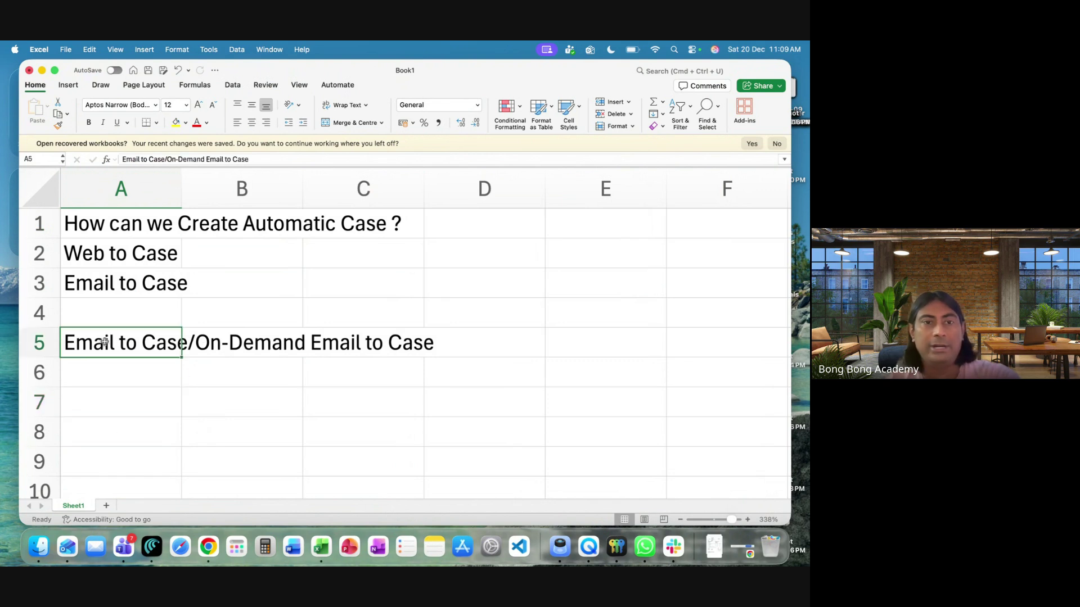
left_click(249, 341)
left_click(138, 344)
left_click(119, 401)
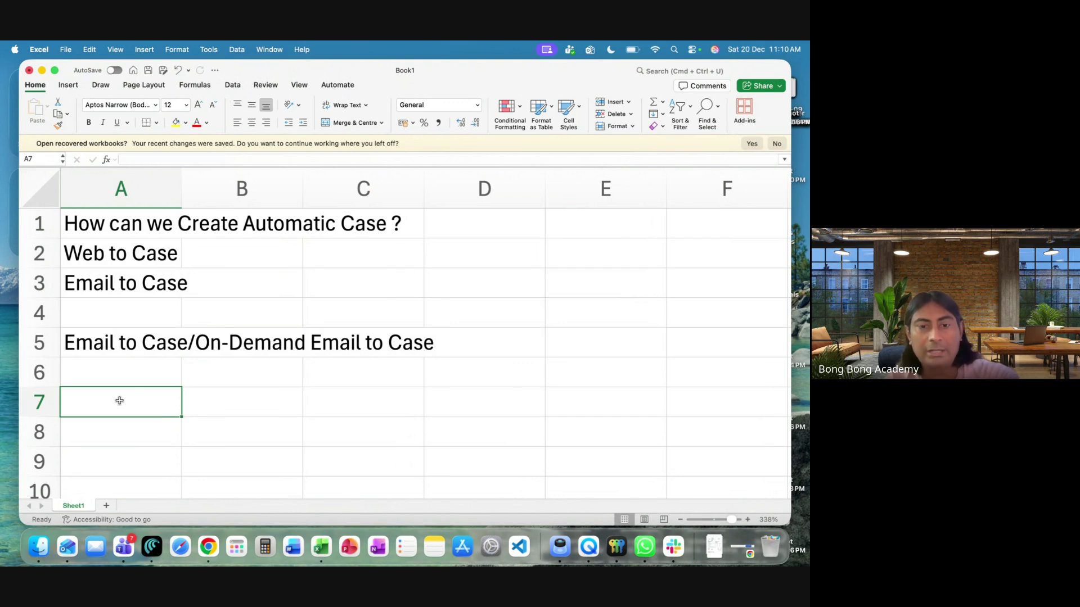
type("Case")
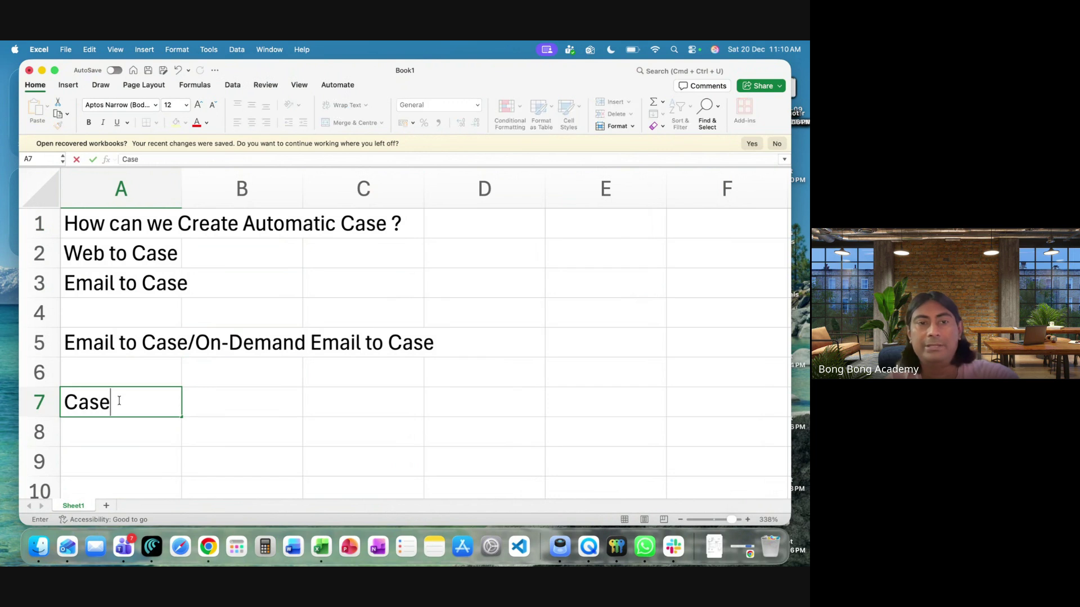
key("Return")
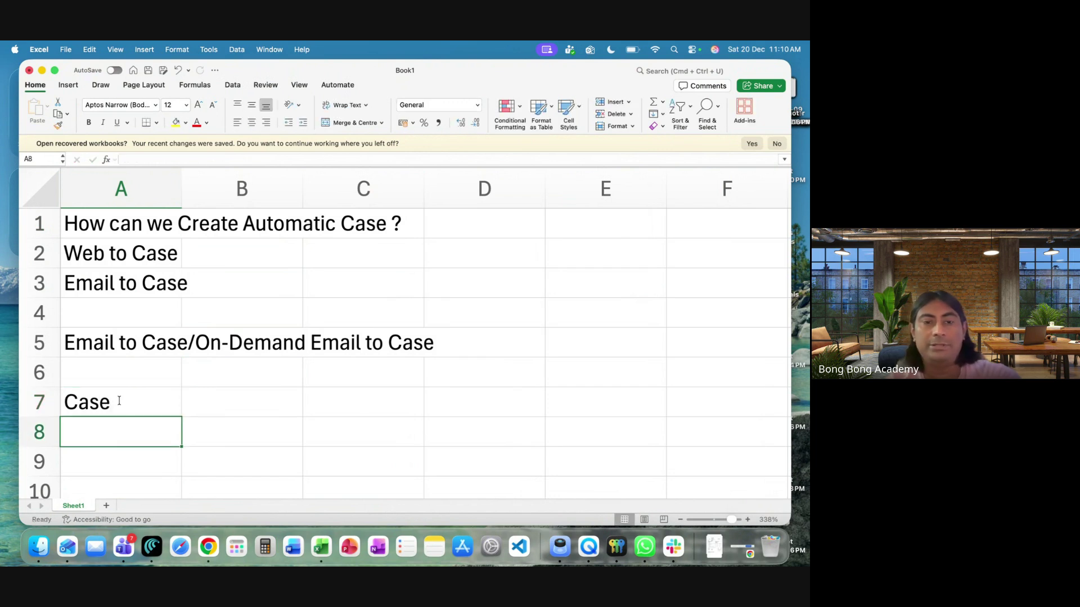
Enter 'Assignment Rules (Assigns Owners to Automatic Cases)' in A8
type("A")
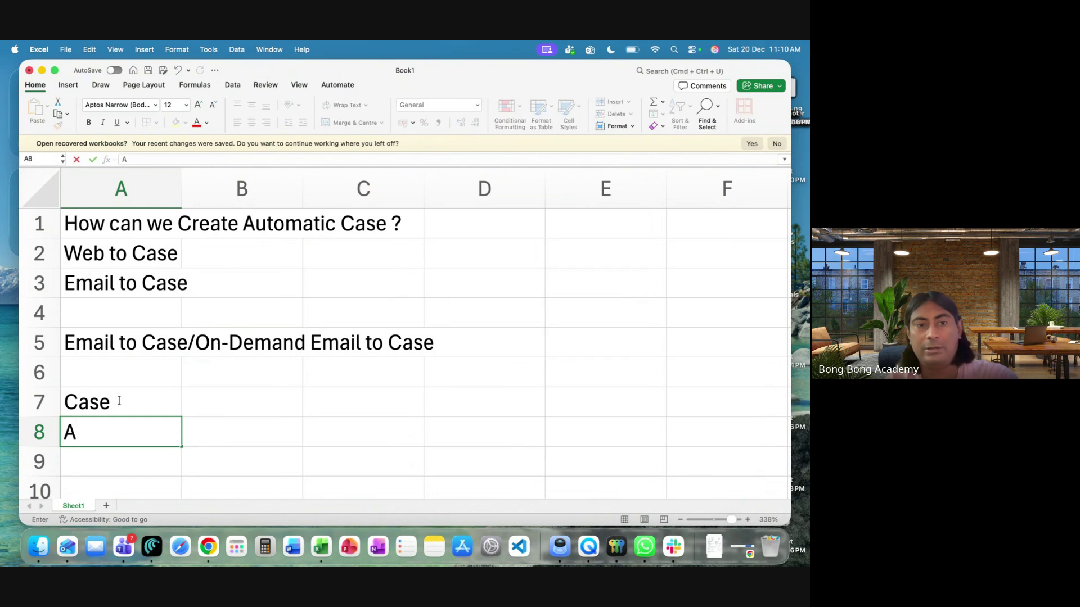
type("ssignmen")
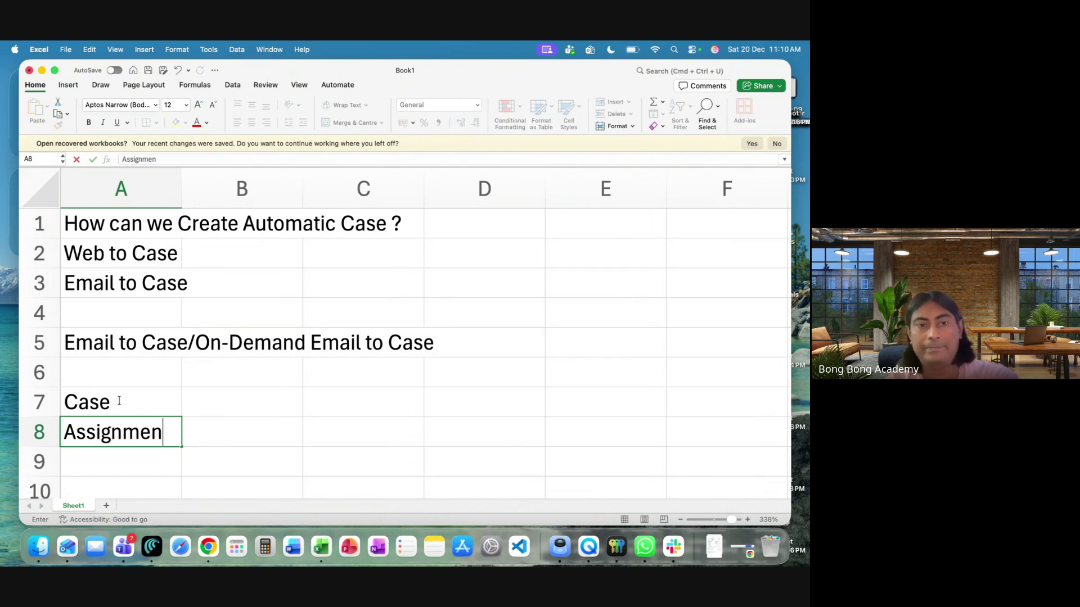
type("t Rules ")
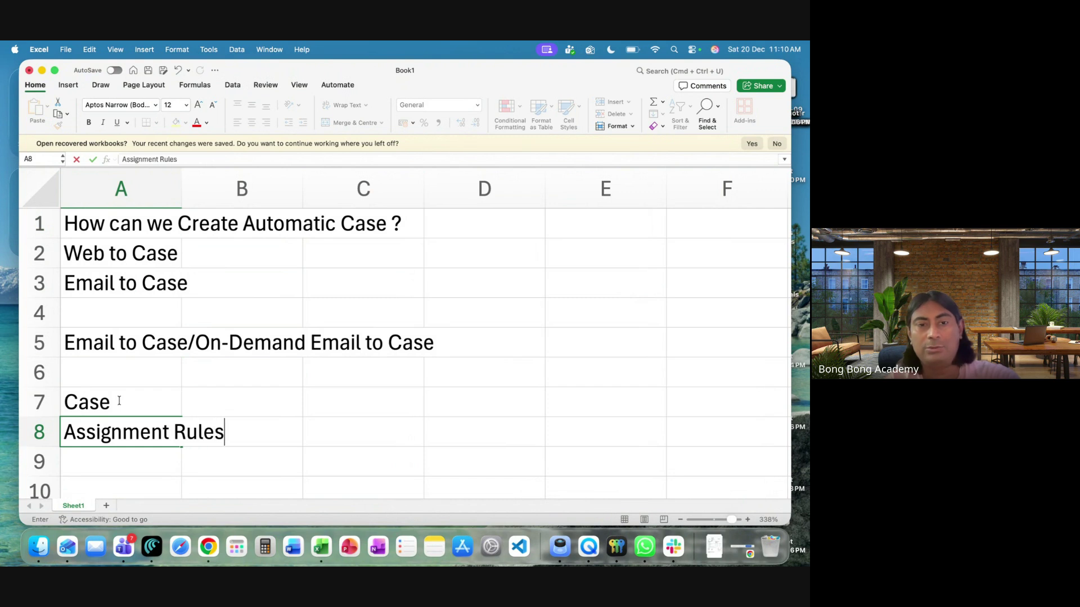
type("(")
type("Assign")
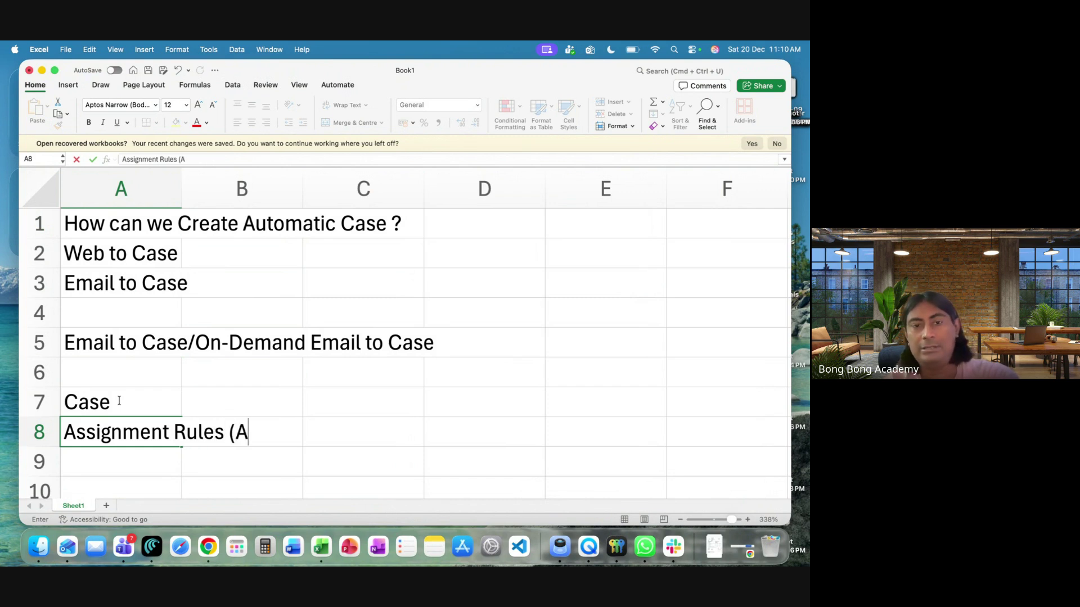
type("s")
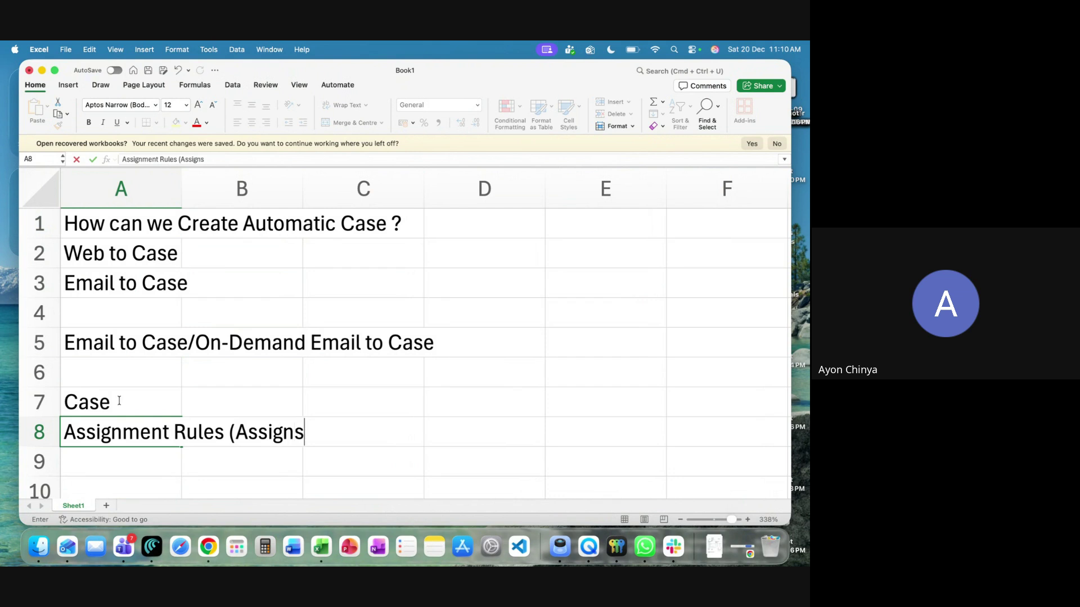
type(" Owners to Cas")
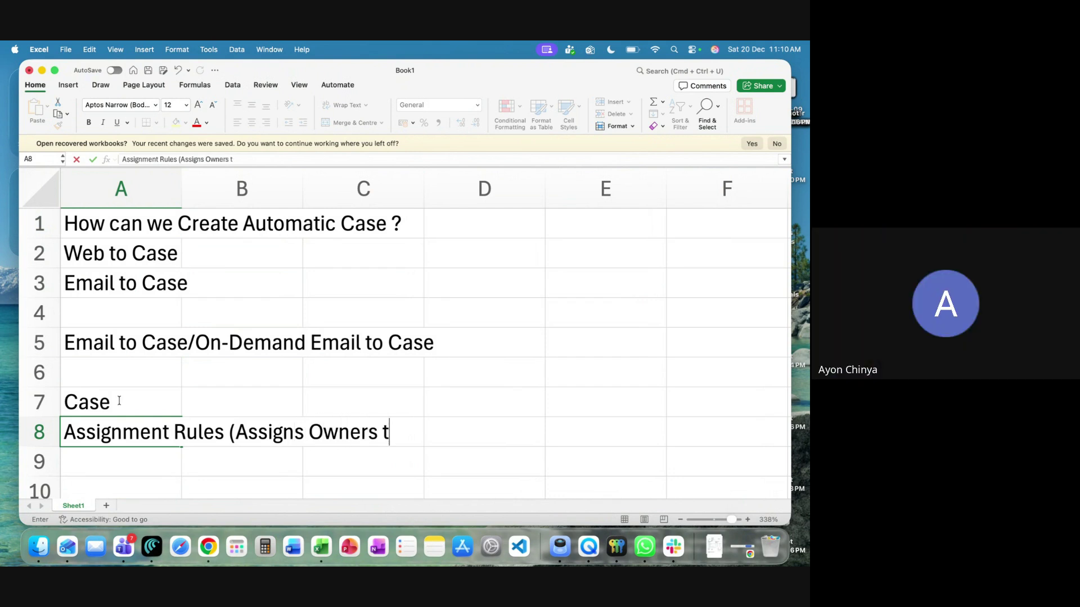
key("BackSpace")
key("BackSpace")
key("BackSpace")
type("Automatic")
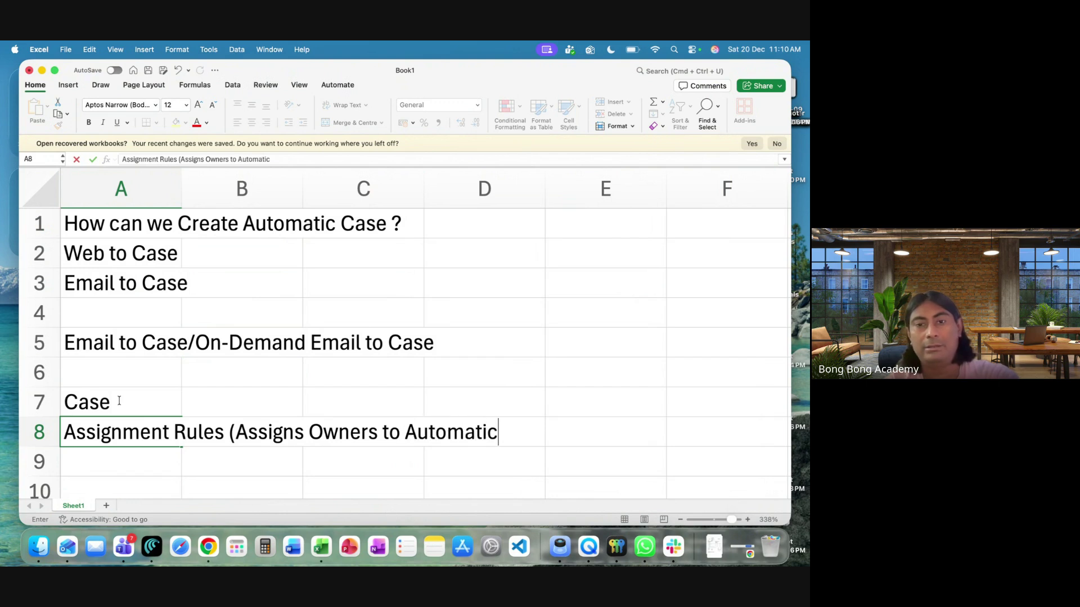
type(" Cases)")
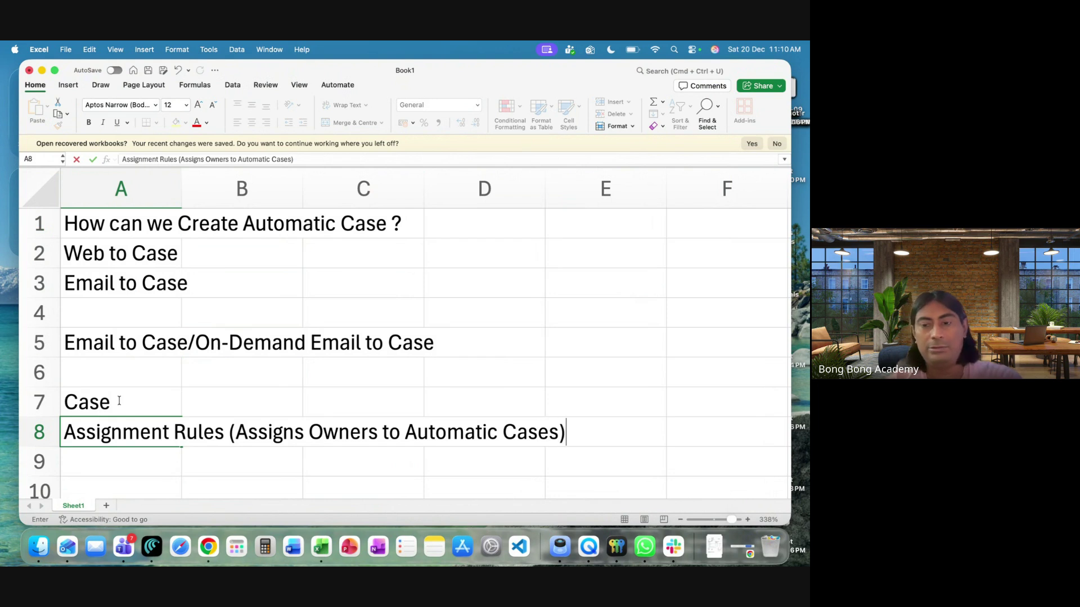
key("Return")
scroll(115, 404, "down", 2)
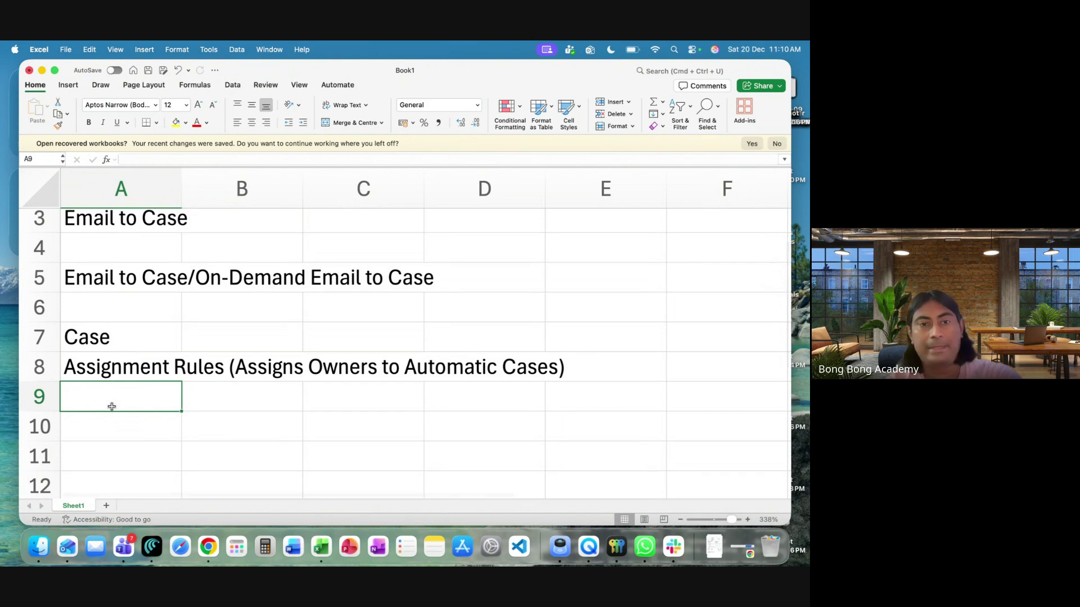
Enter 'Auto-Response Rules (Notifying Customers)' in A9
type("Auti")
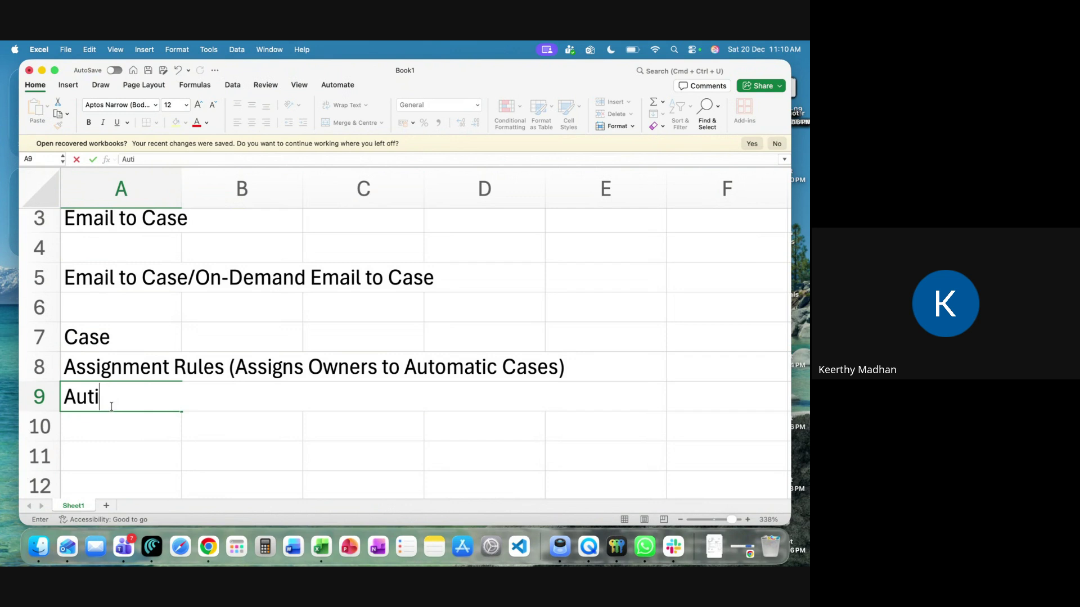
key("BackSpace")
type("o-Respon")
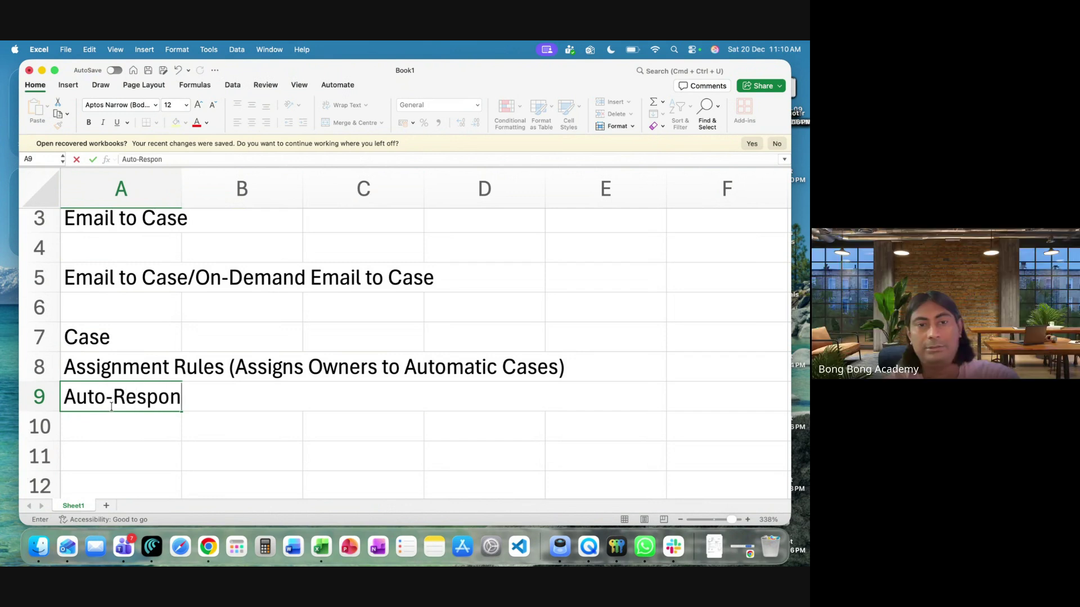
type("se Rules")
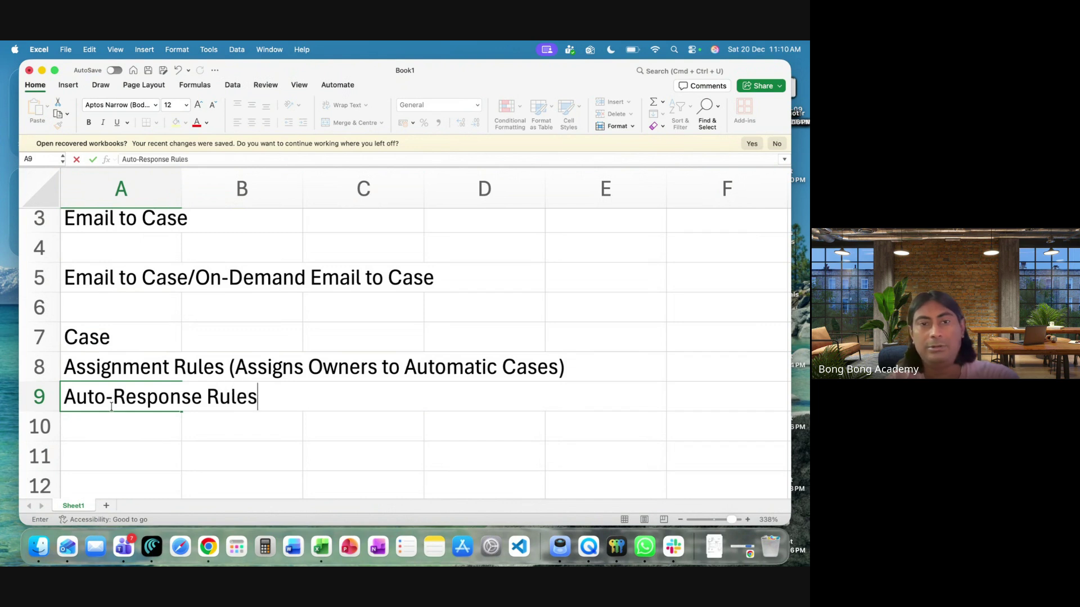
type(" (Notifying Custom")
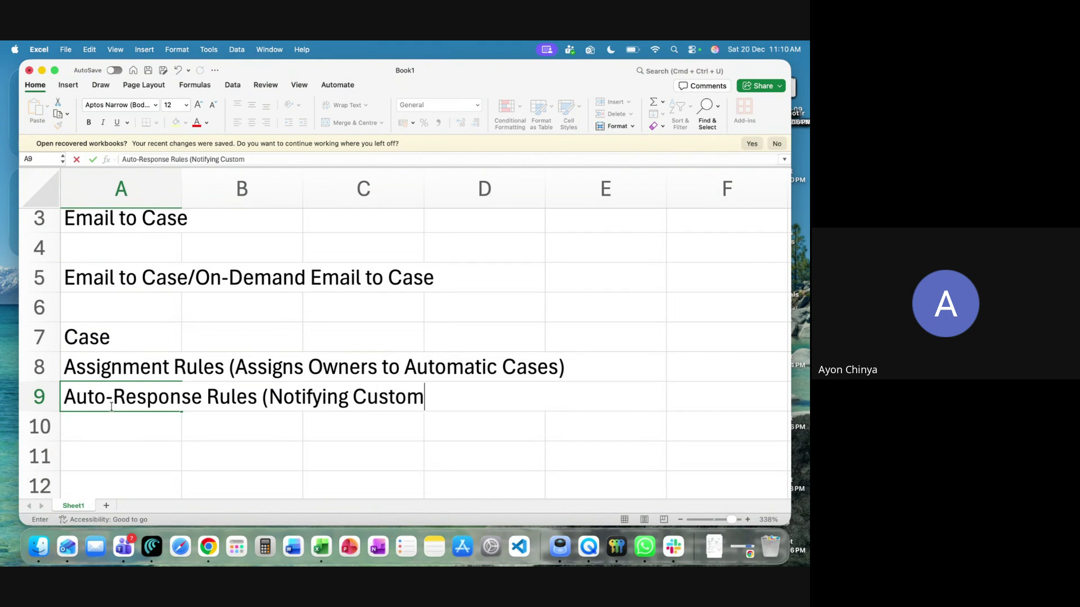
type("wer")
key("BackSpace")
key("BackSpace")
key("BackSpace")
type("ers)")
key("Return")
Enter 'Escalation Rules (Ownership change for meeting SLA)' in A10
type("Es")
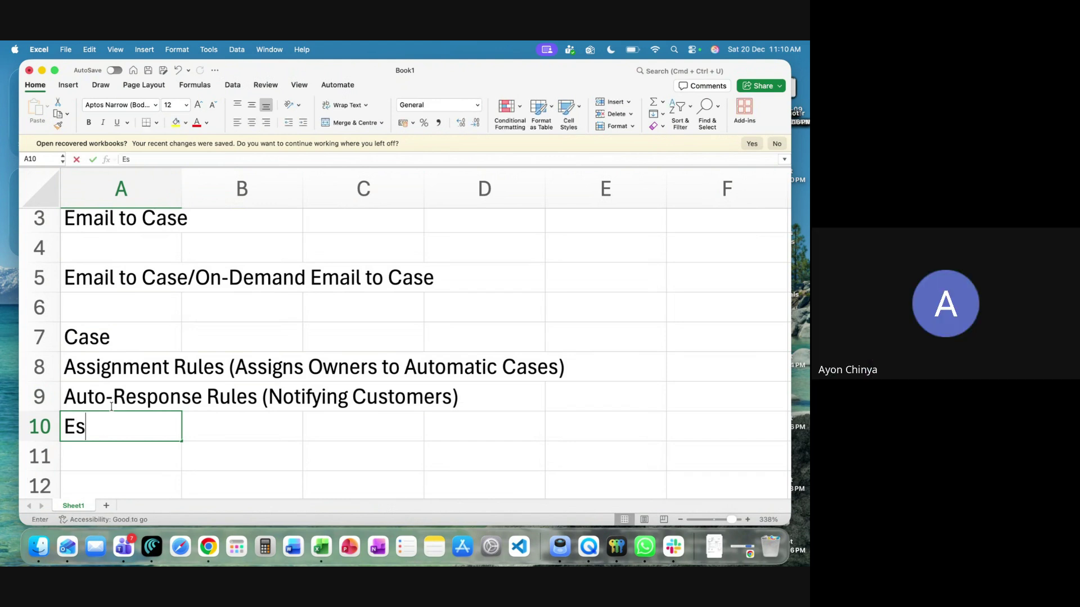
type("calation Rules (")
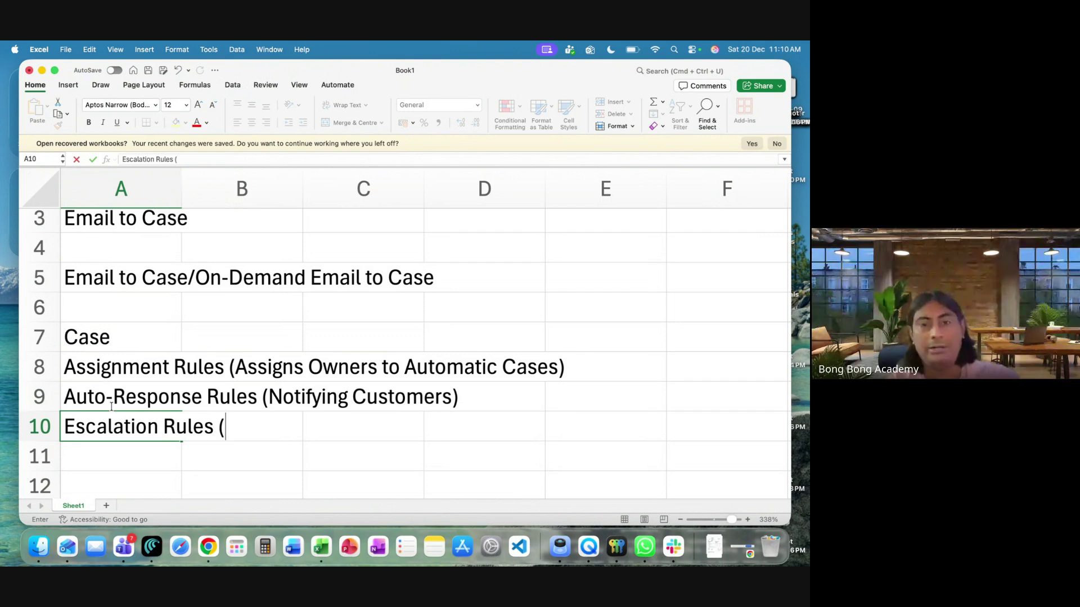
type("Onw")
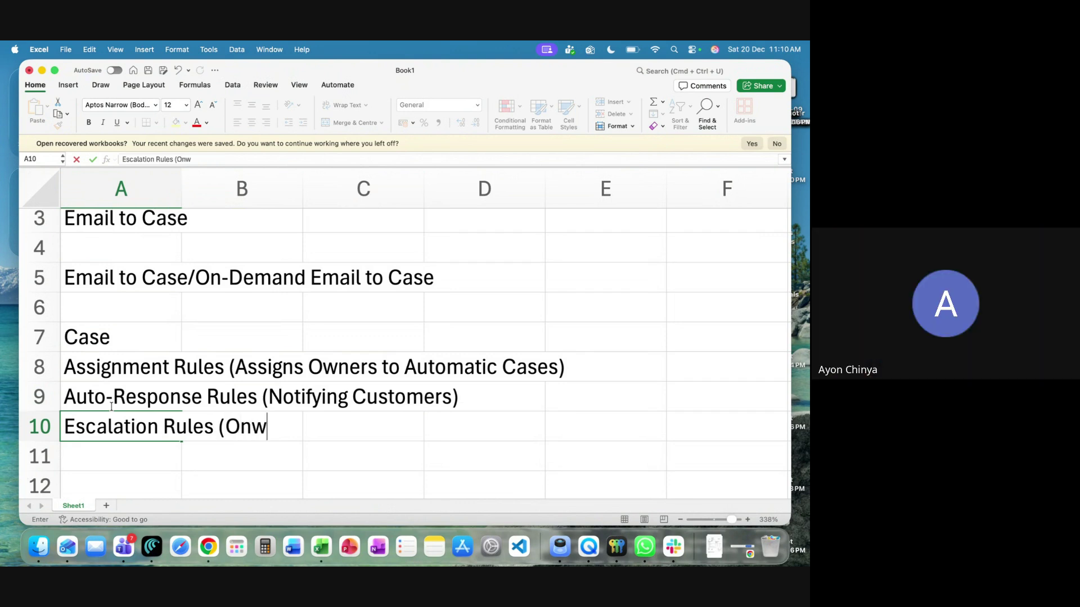
key("BackSpace")
key("BackSpace")
type("wnership change for ")
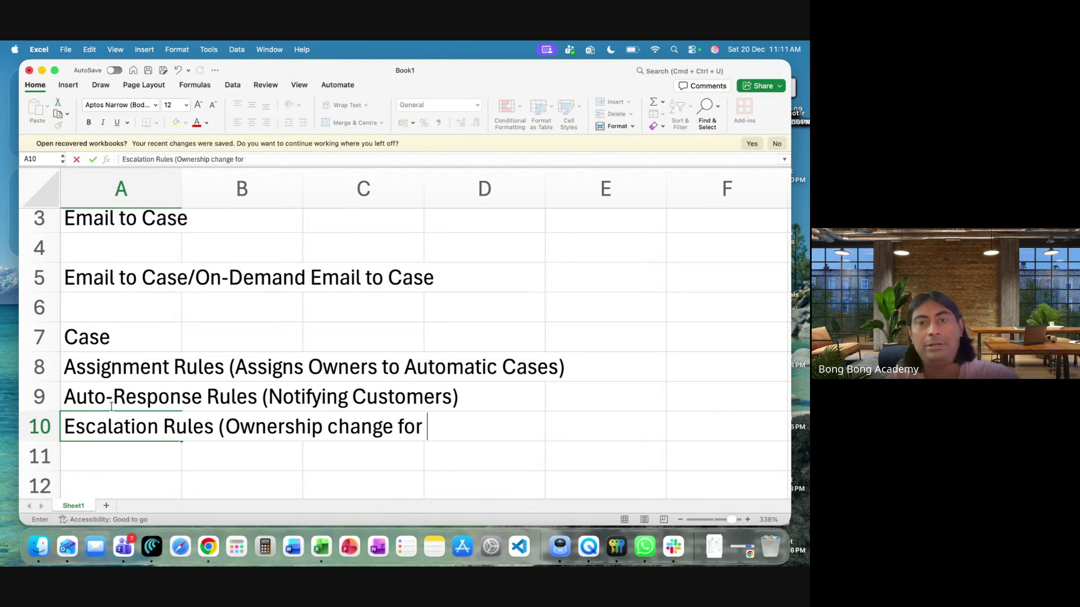
type("meeting S")
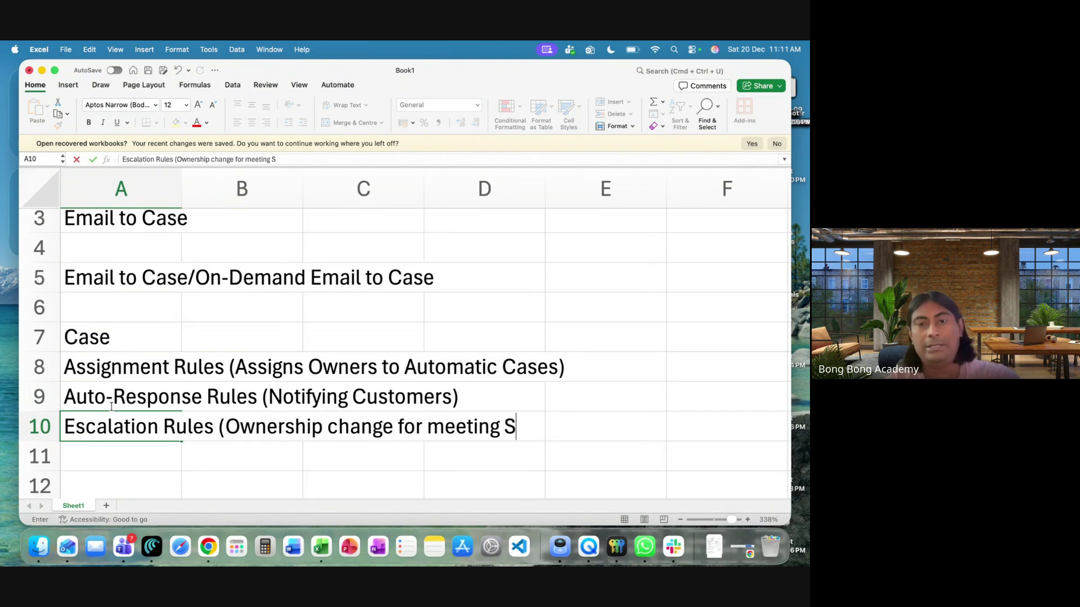
type("LA)")
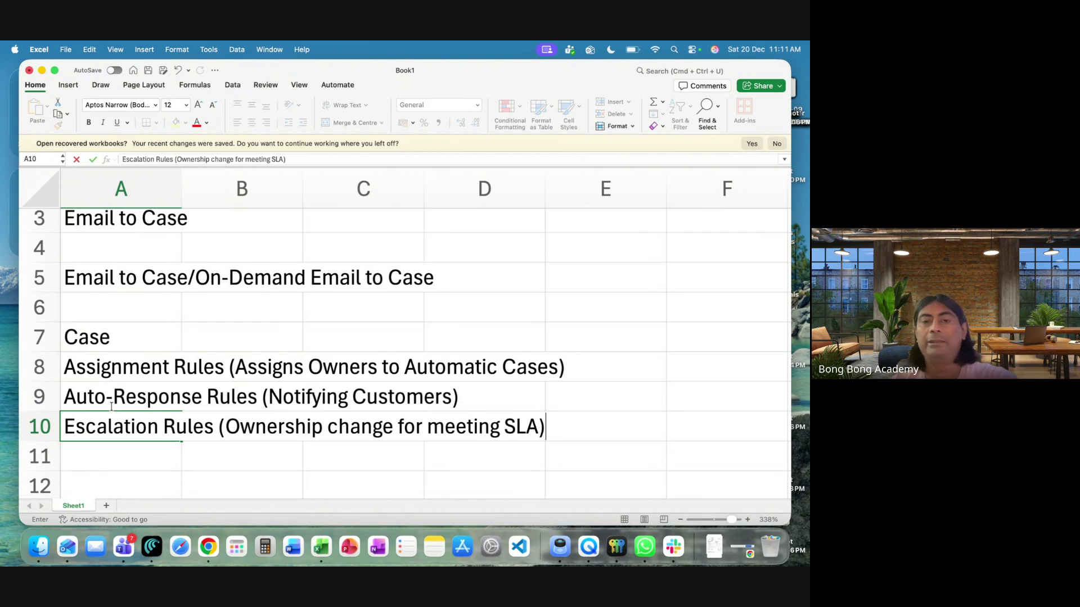
key("Return")
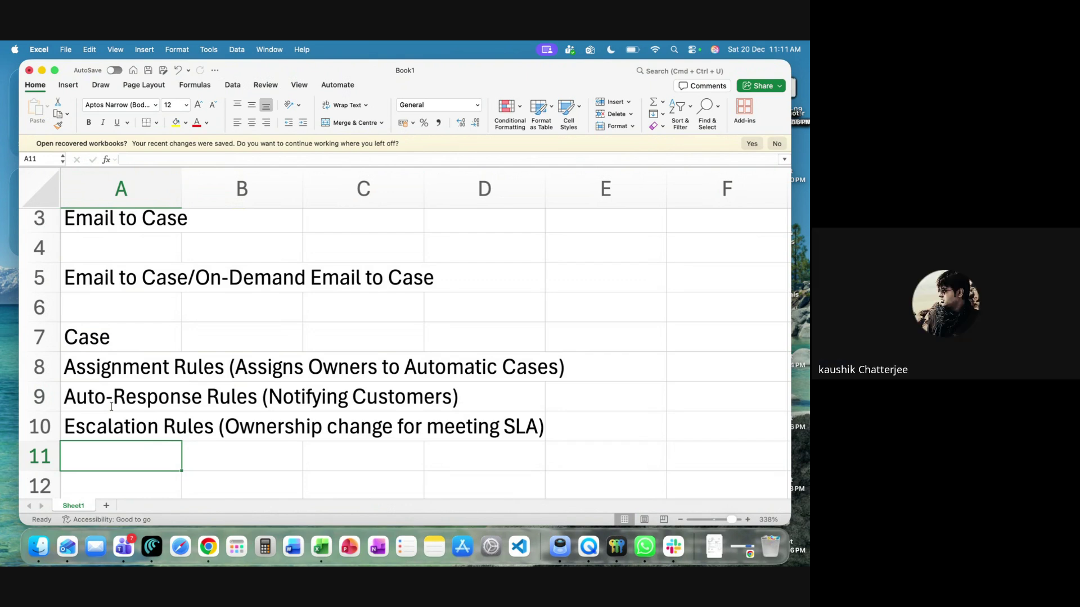
Review the notes in A8–A10, then return to Salesforce's Recently Viewed cases in Chrome
scroll(112, 406, "up", 3)
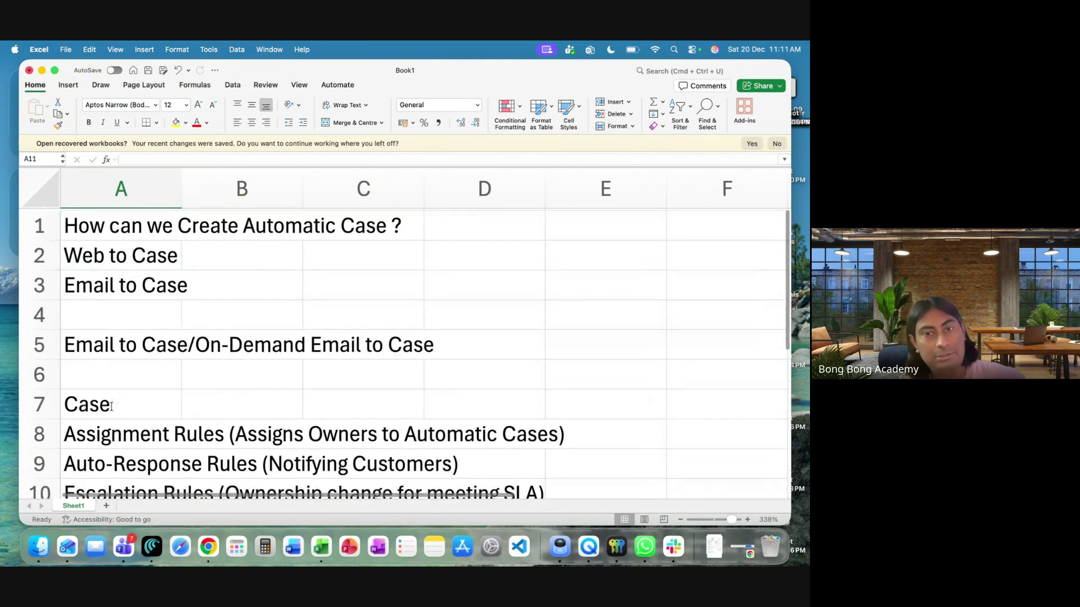
scroll(111, 406, "up", 1)
left_click(105, 475)
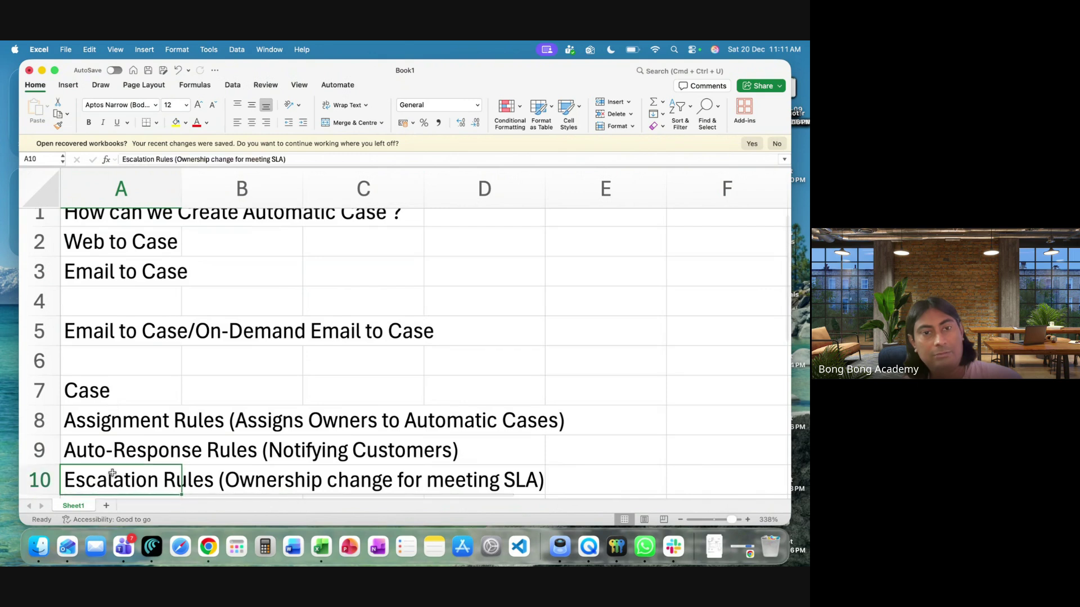
left_click(116, 448)
left_click(117, 427)
scroll(118, 427, "down", 2)
left_click(117, 453)
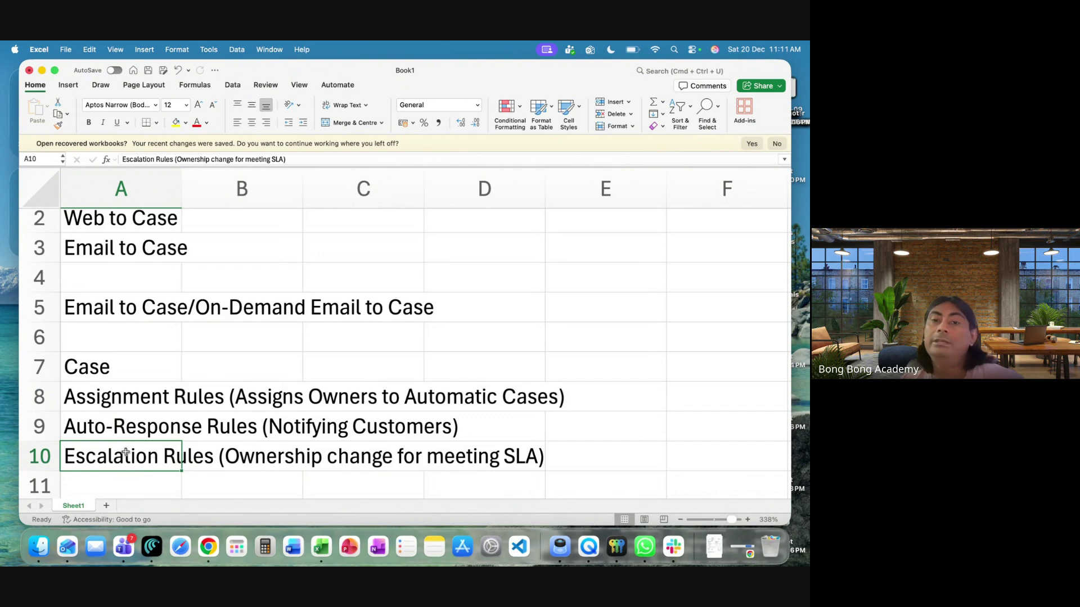
left_click(208, 546)
left_click(483, 68)
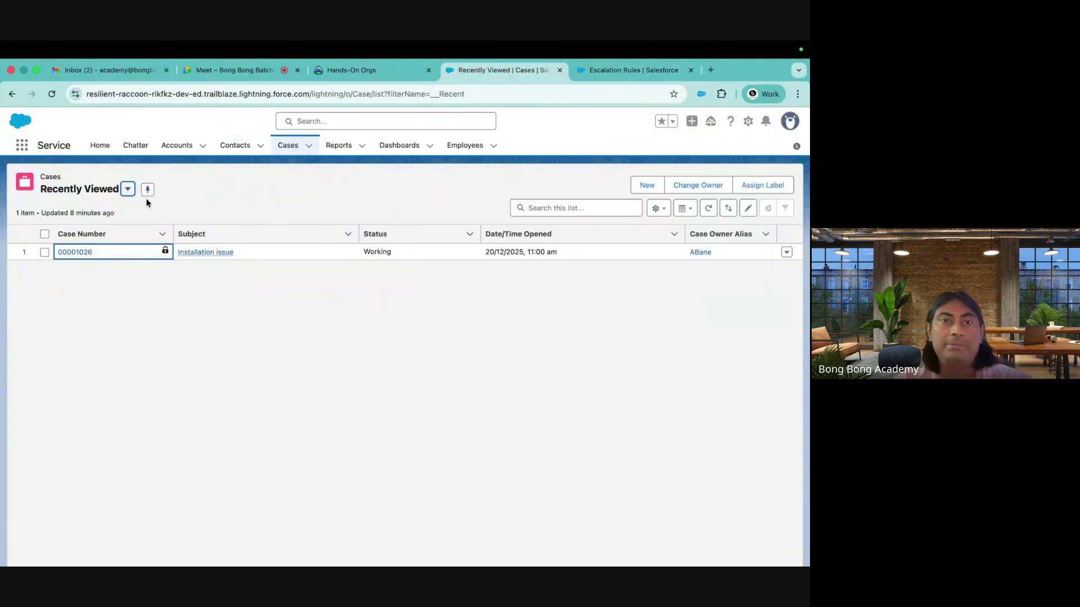
Switch the Cases list to All Open Cases, view case 00001026 'Installation issue', and return
left_click(128, 190)
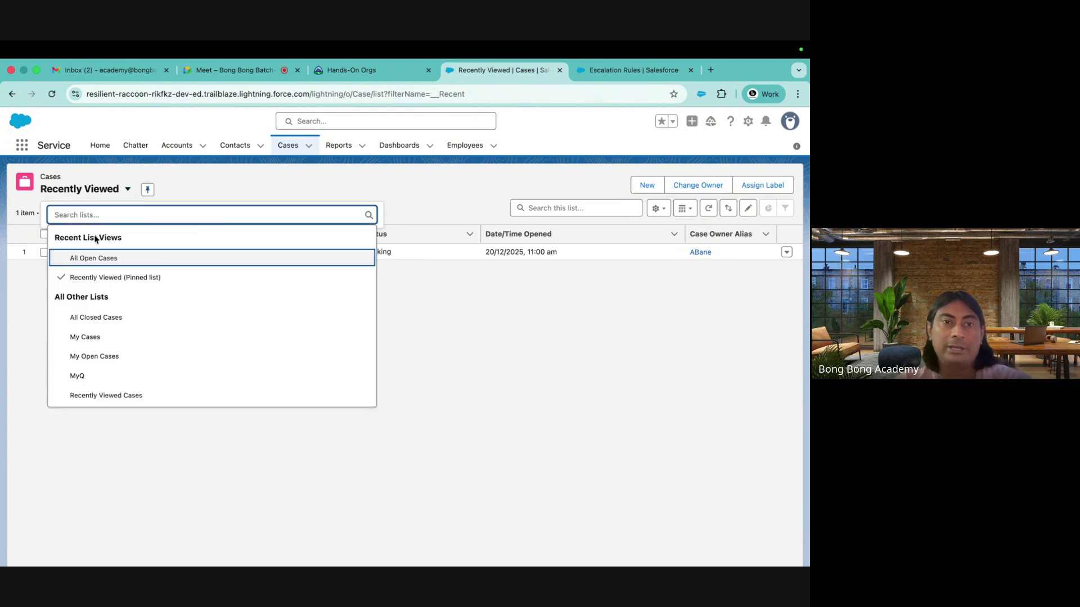
left_click(94, 258)
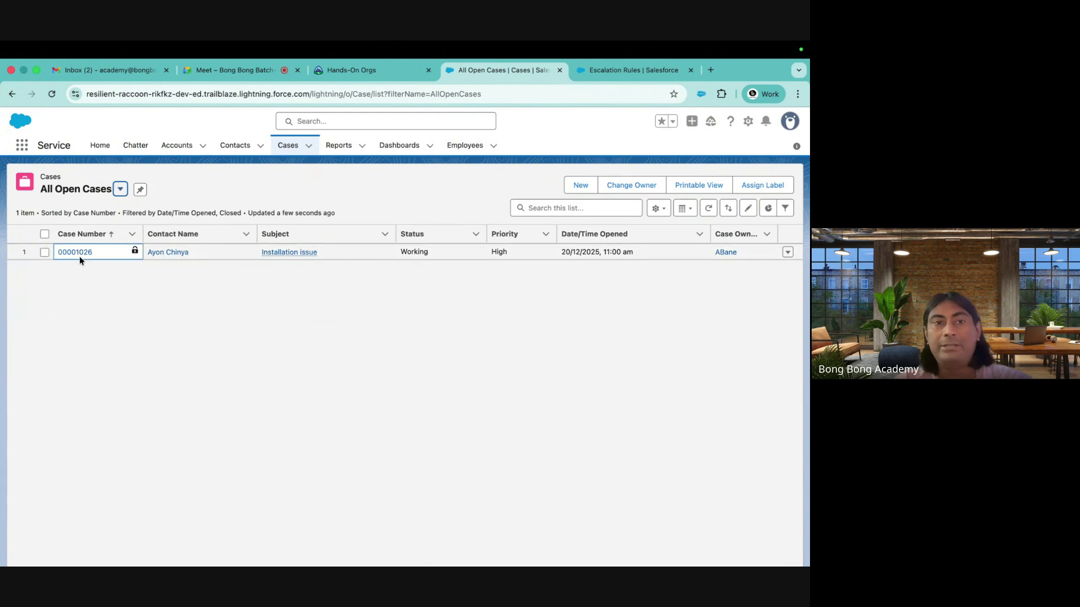
left_click(28, 149)
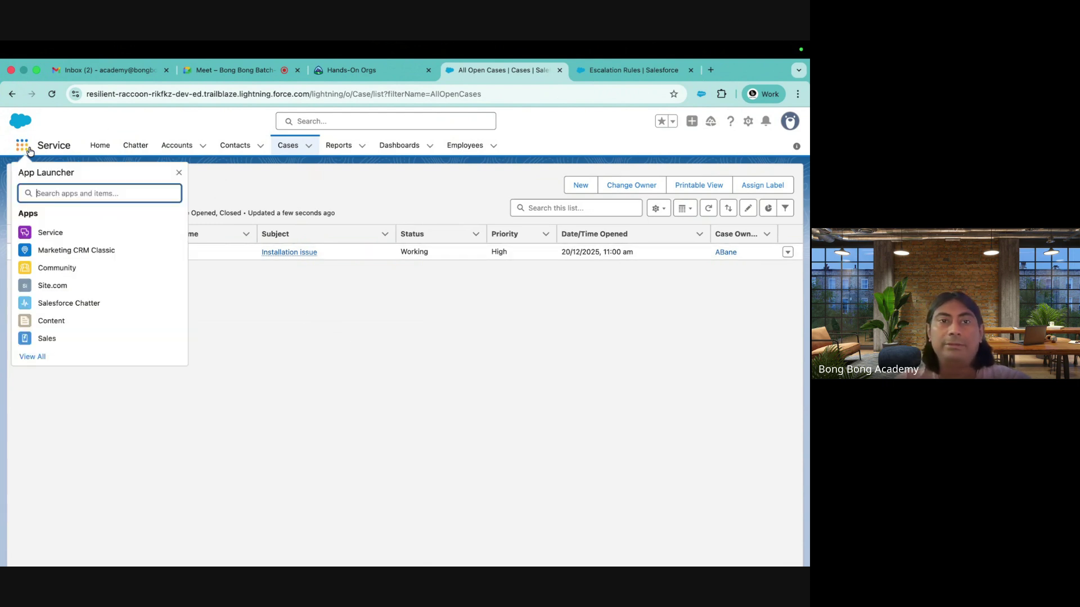
left_click(280, 172)
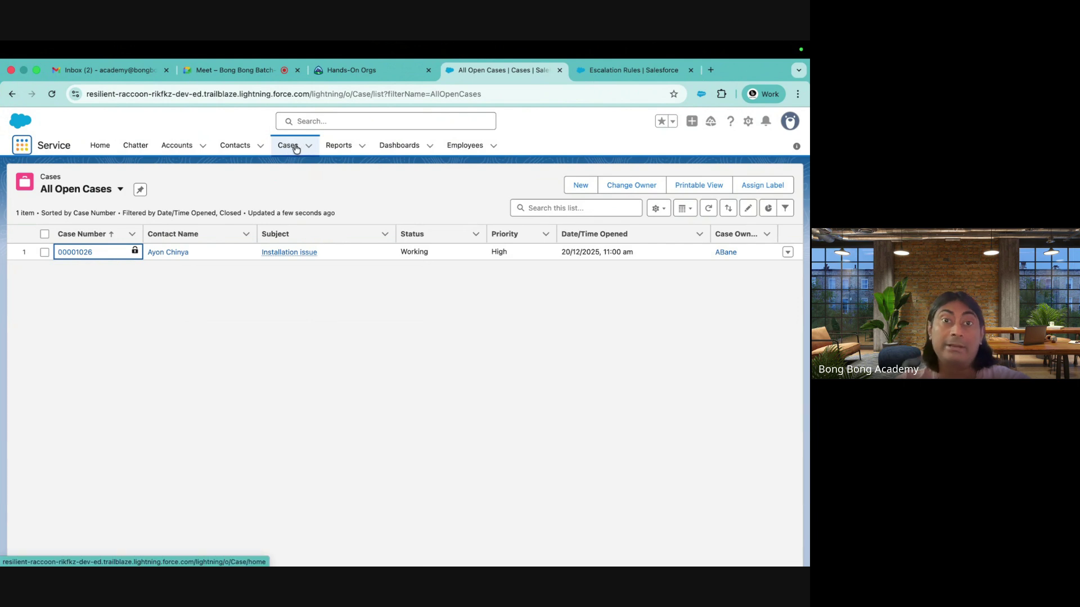
left_click(77, 254)
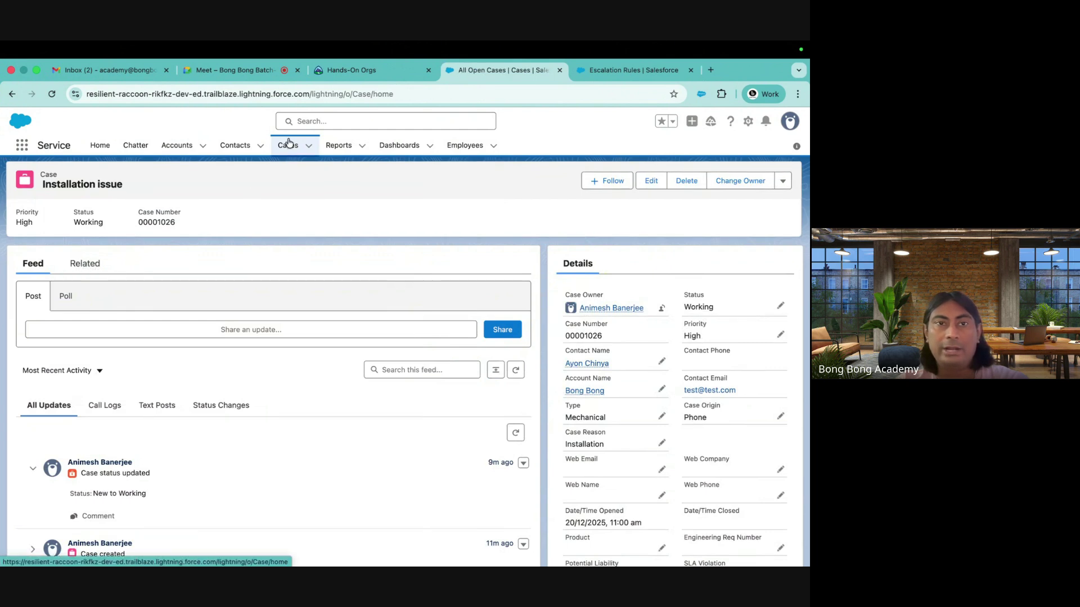
left_click(288, 142)
Choose the My Cases view and open case 00001000
left_click(129, 194)
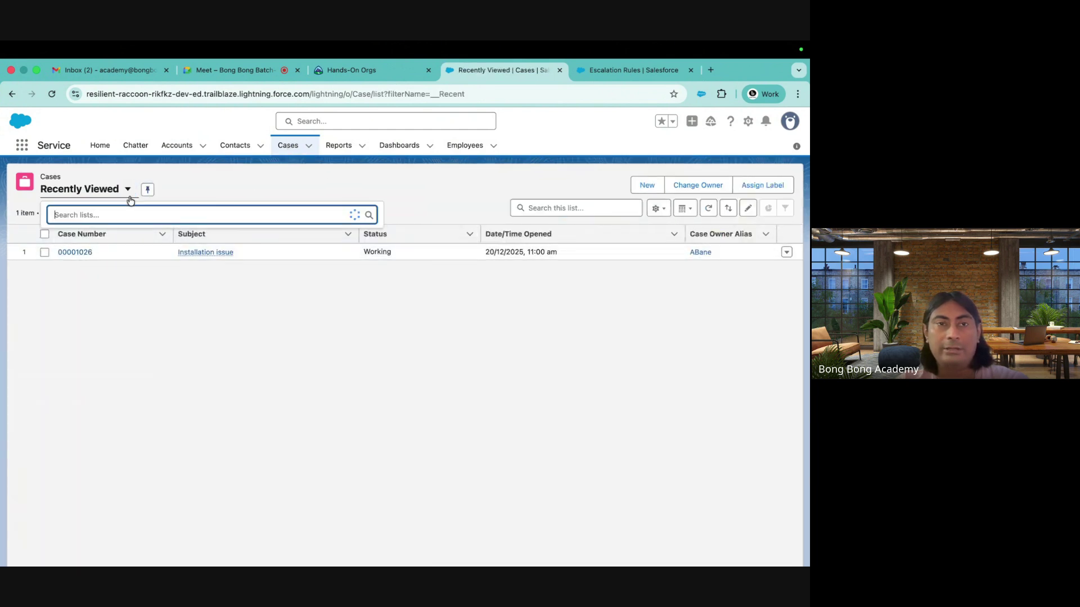
left_click(90, 337)
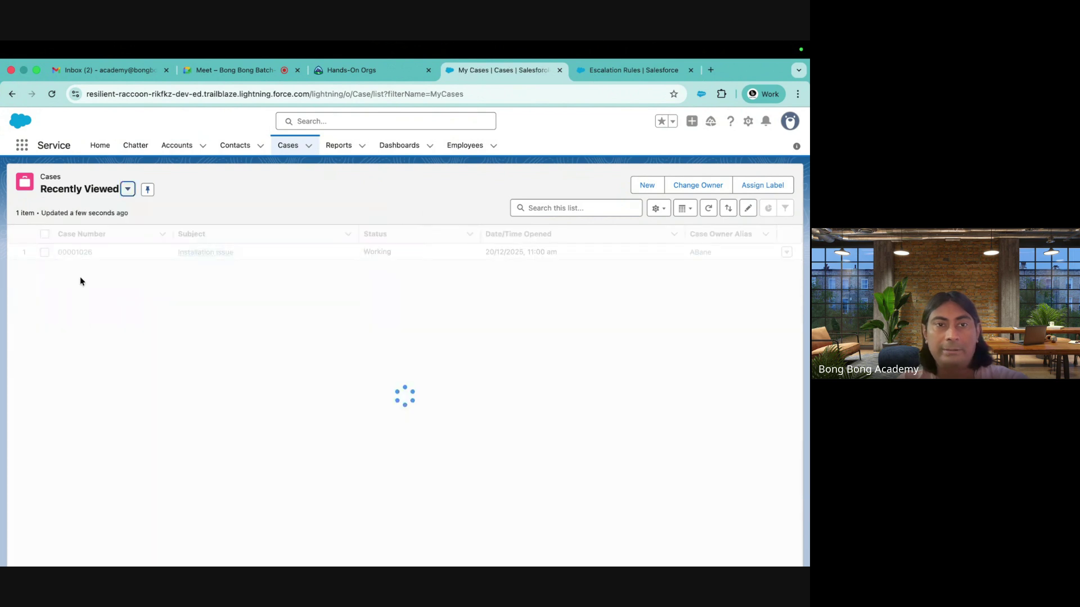
left_click(74, 252)
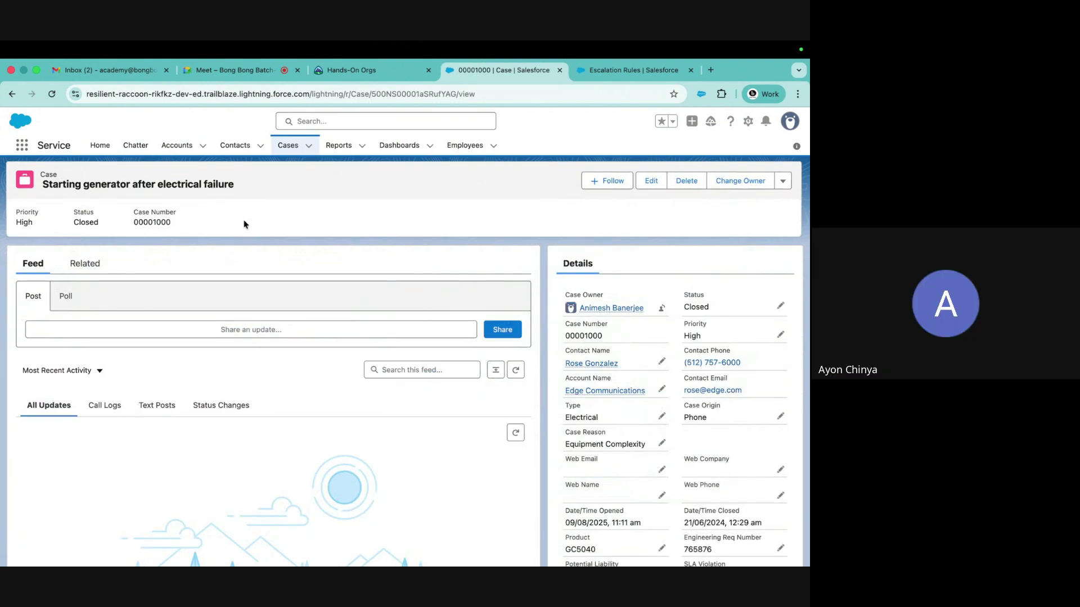
Launch Service Console from the App Launcher ('con') and show its Cases list
left_click(22, 147)
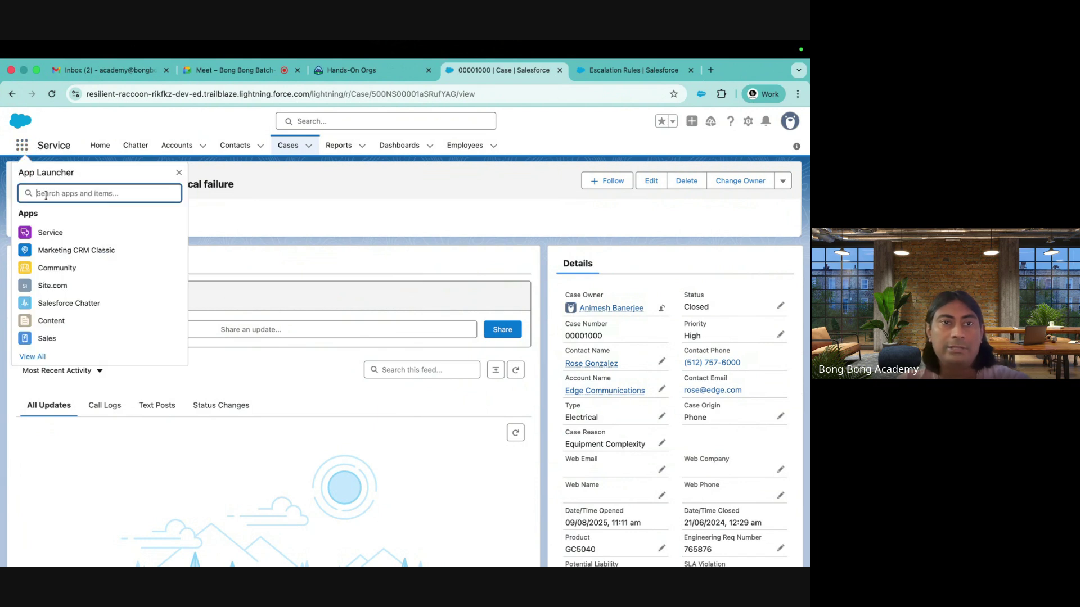
type("con")
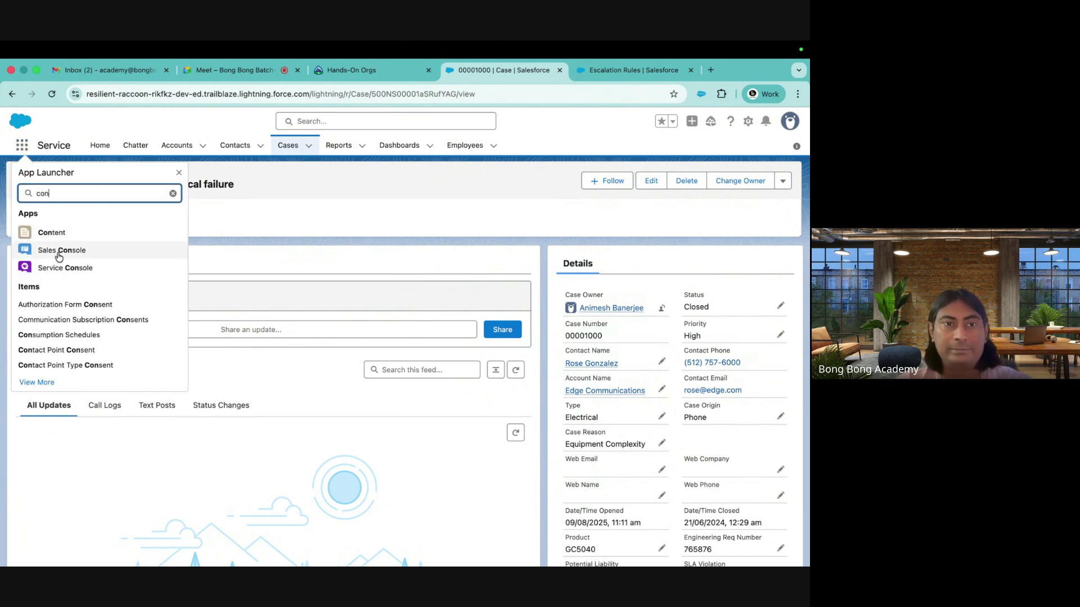
left_click(55, 272)
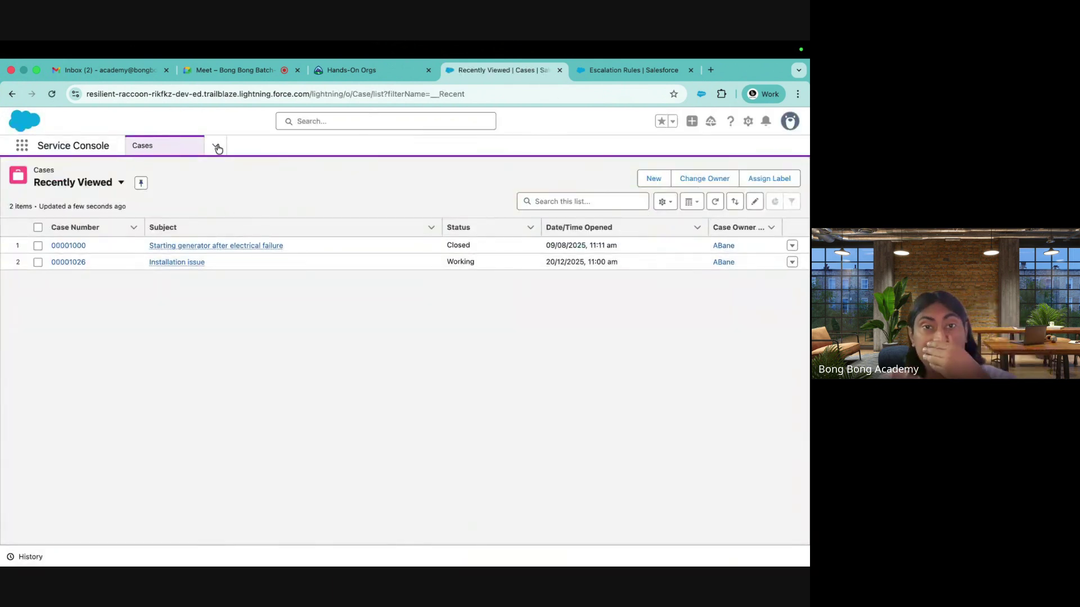
left_click(218, 148)
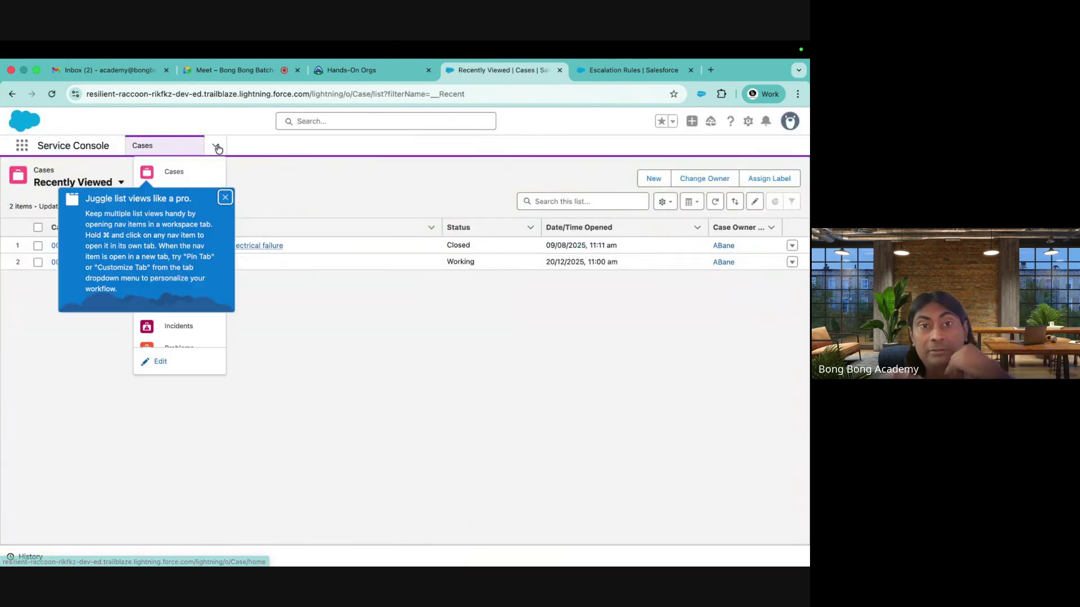
left_click(224, 198)
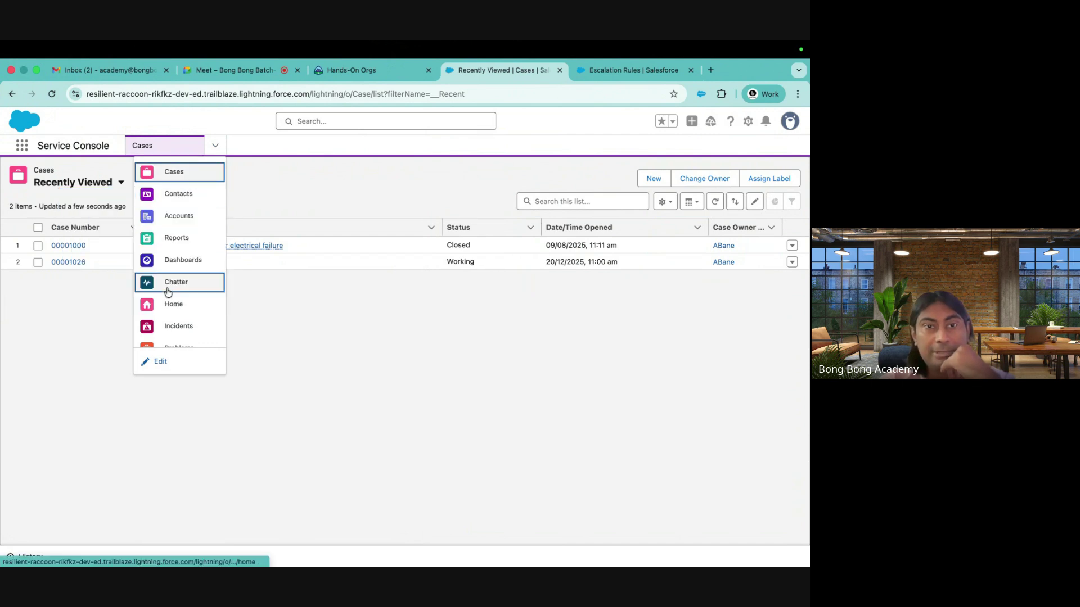
left_click(157, 171)
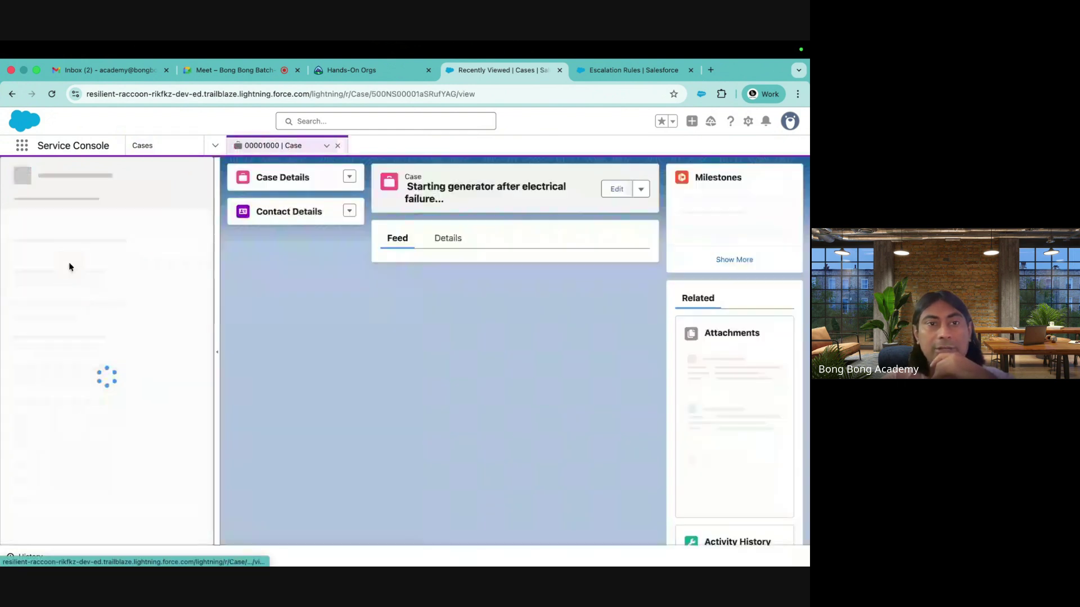
Open cases 00001026 and 00001005 (from My Cases) in their own workspace tabs
left_click(148, 146)
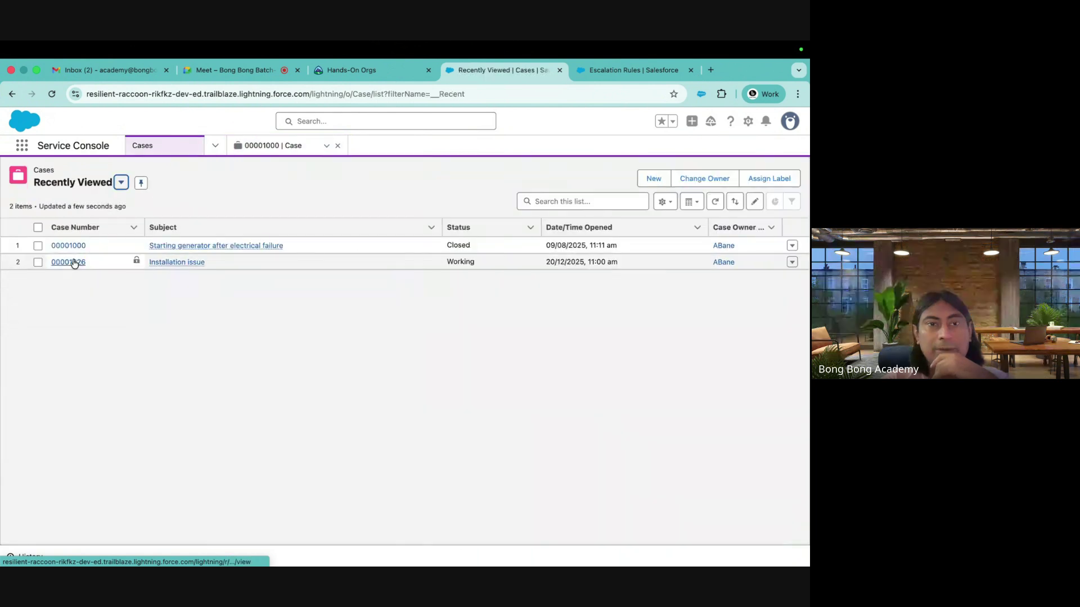
left_click(68, 261)
left_click(147, 146)
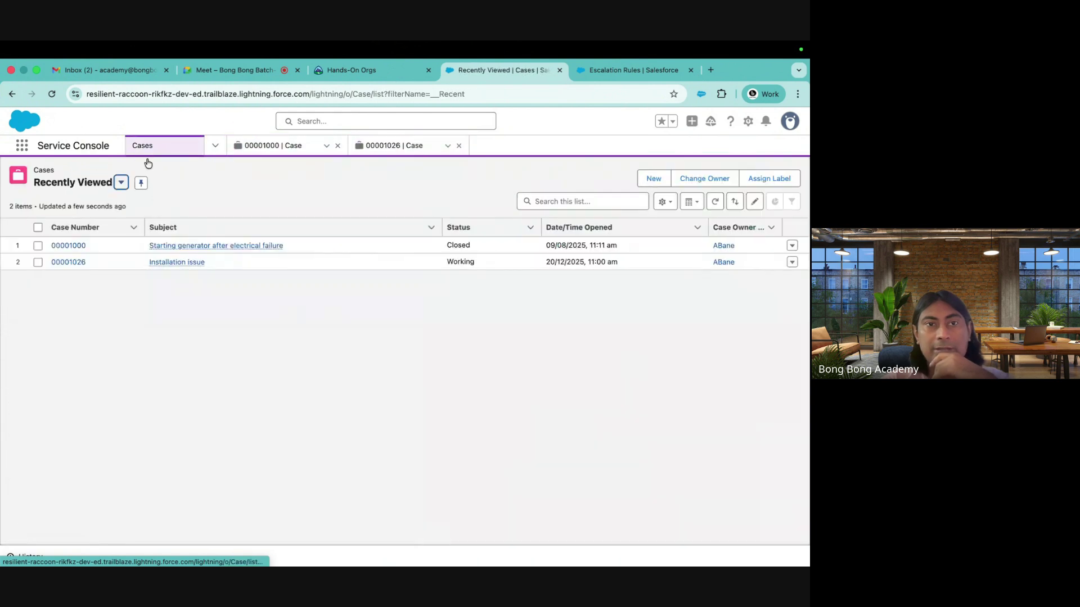
left_click(121, 183)
left_click(78, 272)
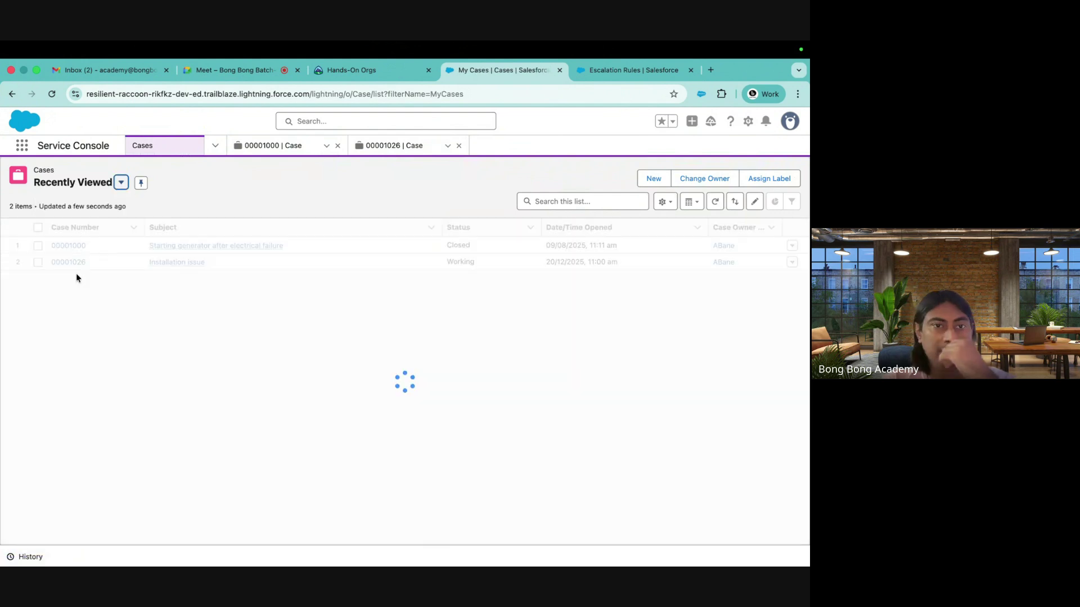
left_click(68, 328)
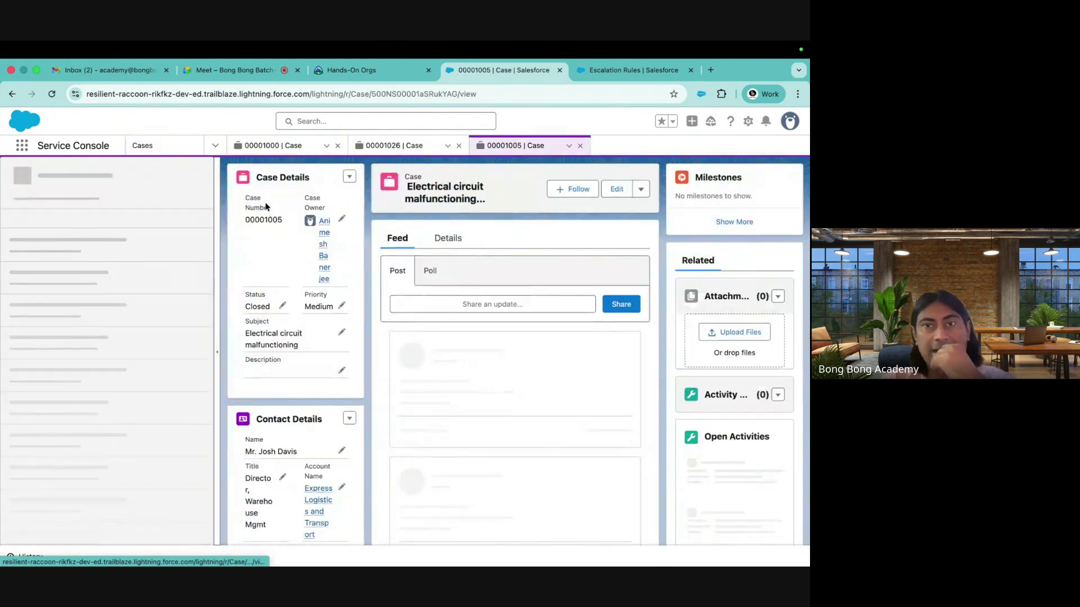
Collapse the case list and cycle through the 00001000, 00001026 and 00001005 tabs
left_click(283, 147)
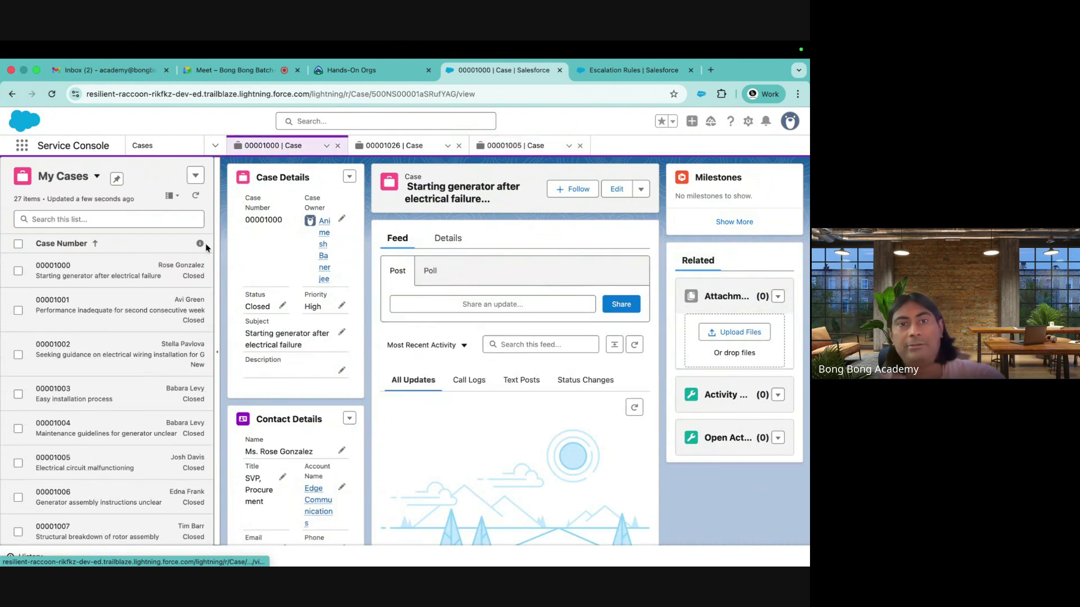
left_click(217, 354)
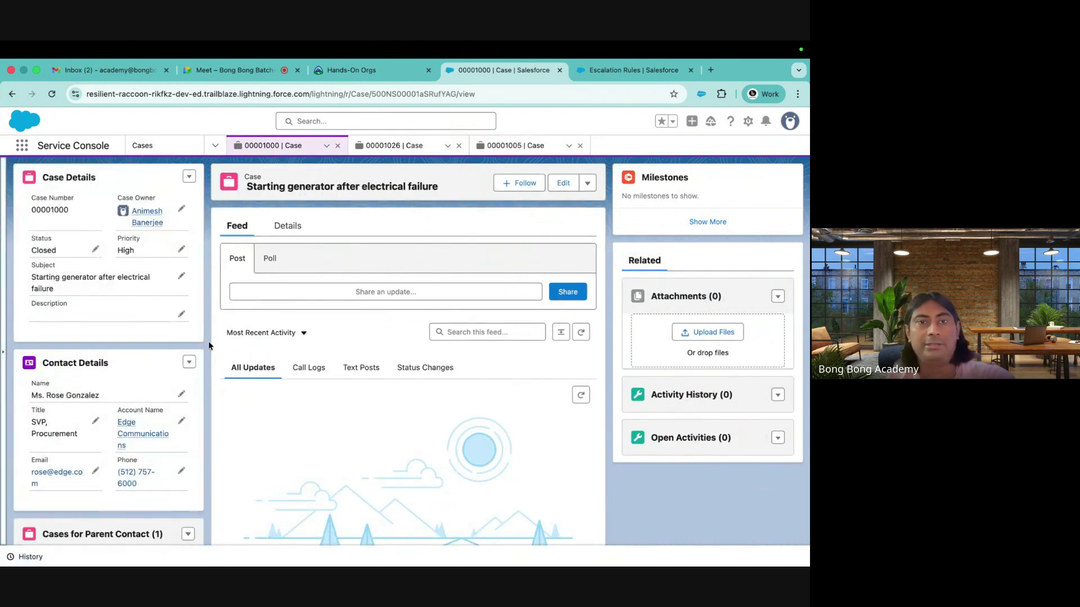
left_click(405, 145)
left_click(529, 146)
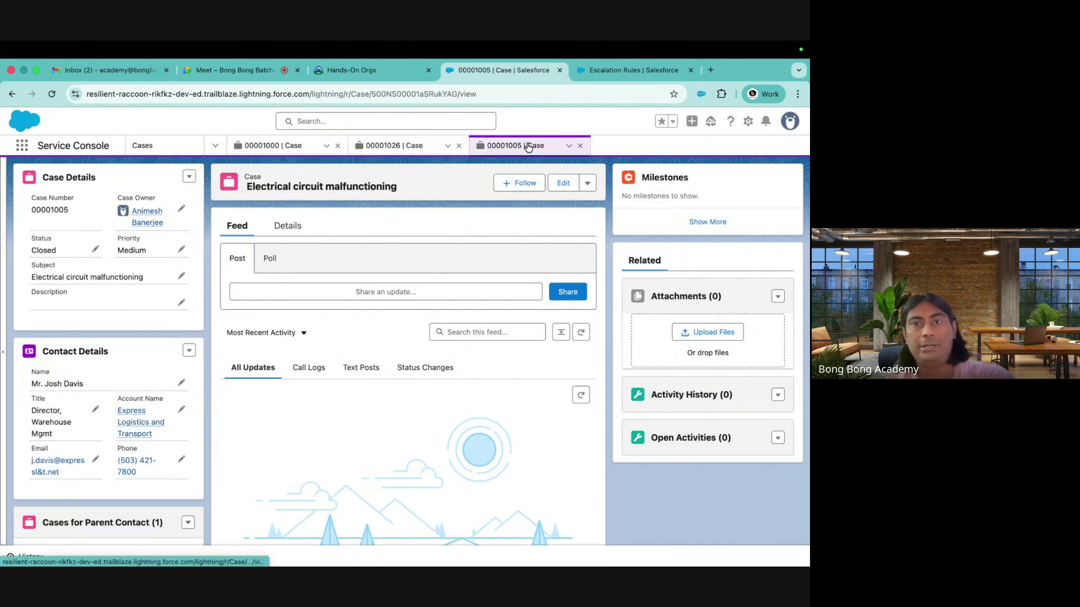
left_click(405, 146)
left_click(263, 147)
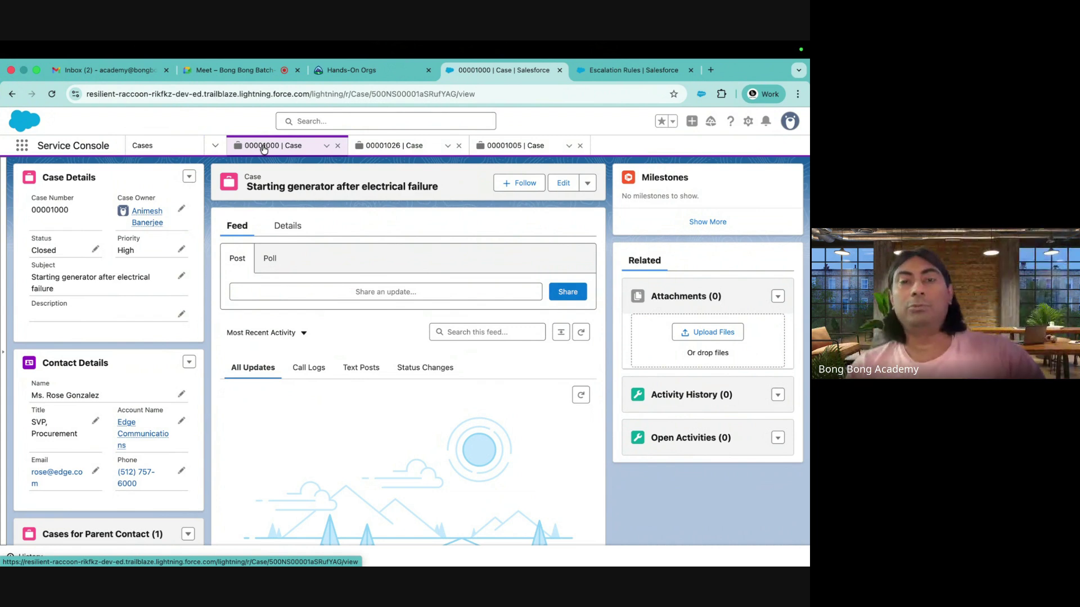
left_click(397, 148)
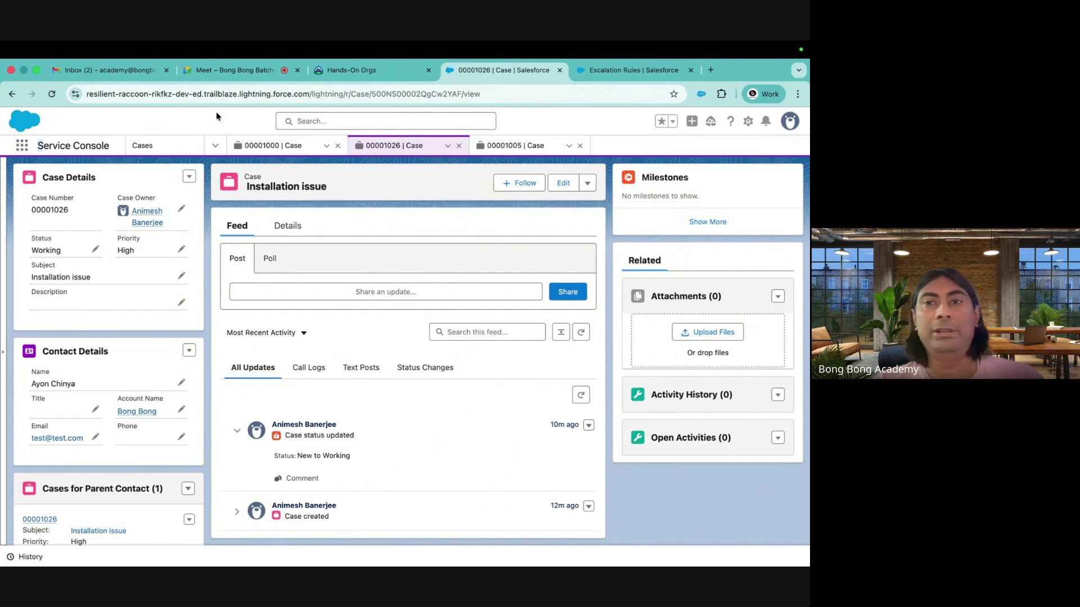
Find App Manager through the Setup search and start a new Lightning app
left_click(636, 73)
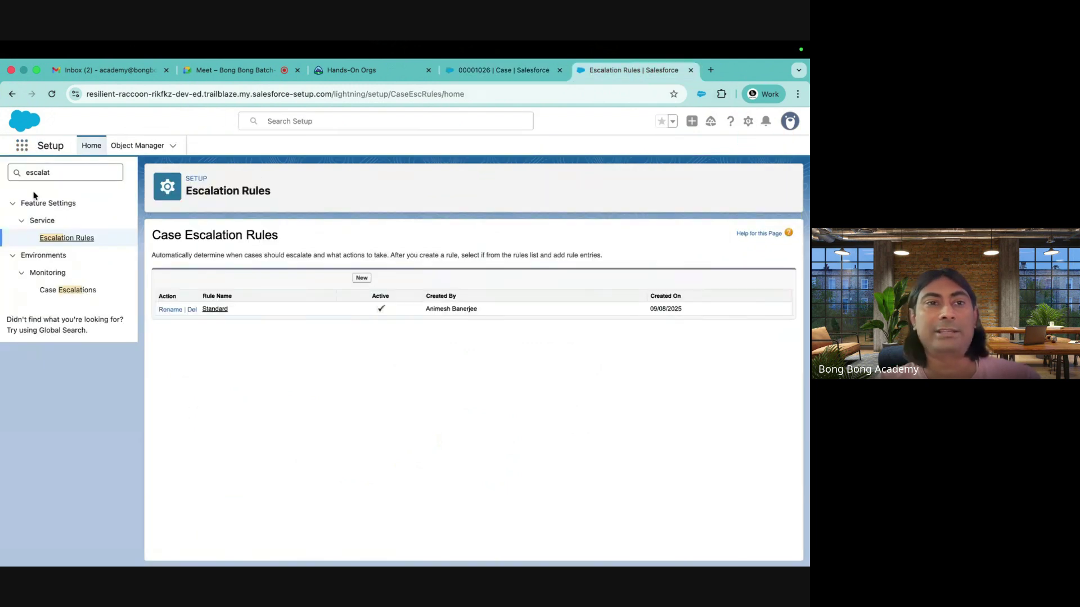
left_click_drag(57, 171, 1, 175)
type("app")
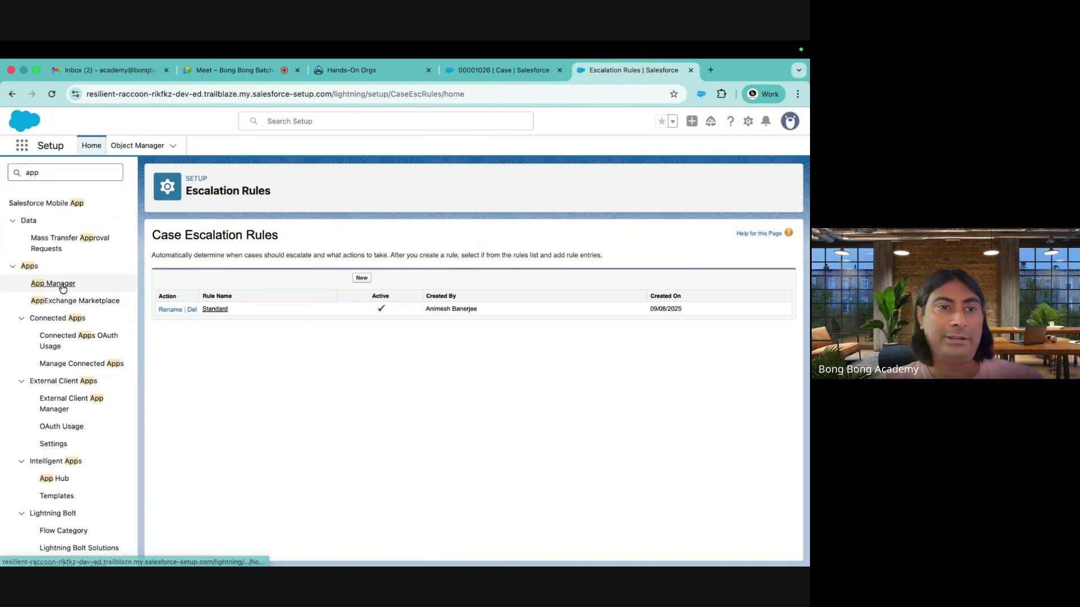
left_click(62, 284)
left_click(647, 184)
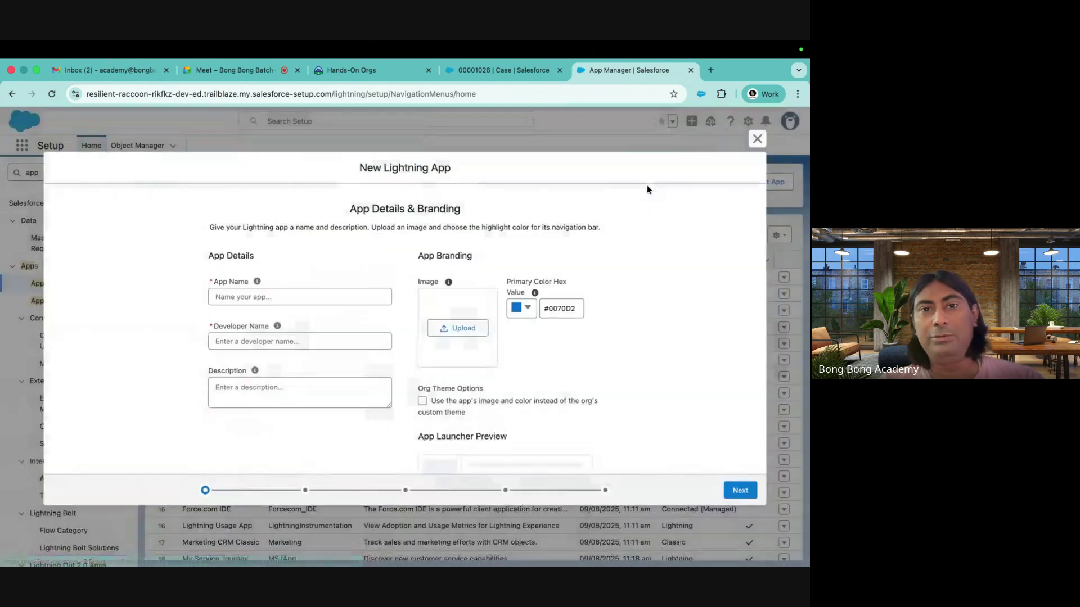
Name the new app 'Test App' and choose Console navigation in App Options
left_click(293, 296)
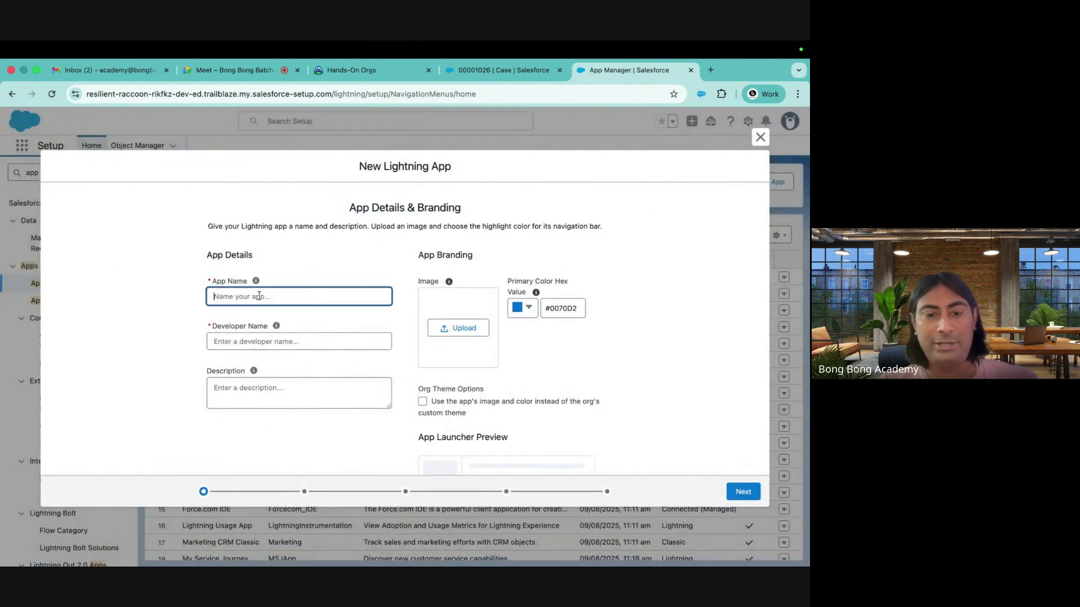
type("Test App")
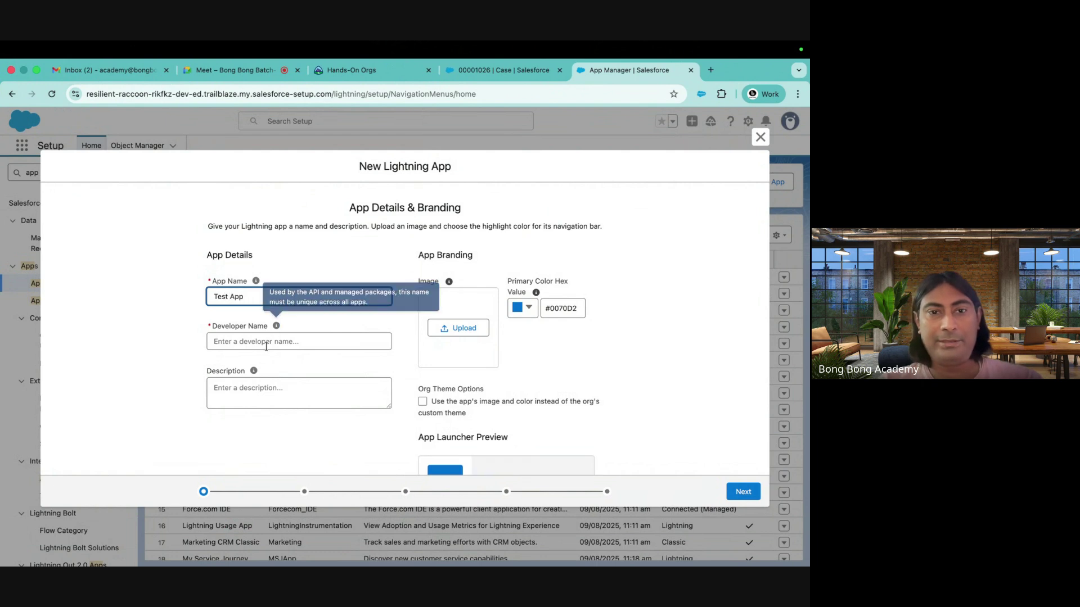
left_click(298, 342)
left_click(740, 493)
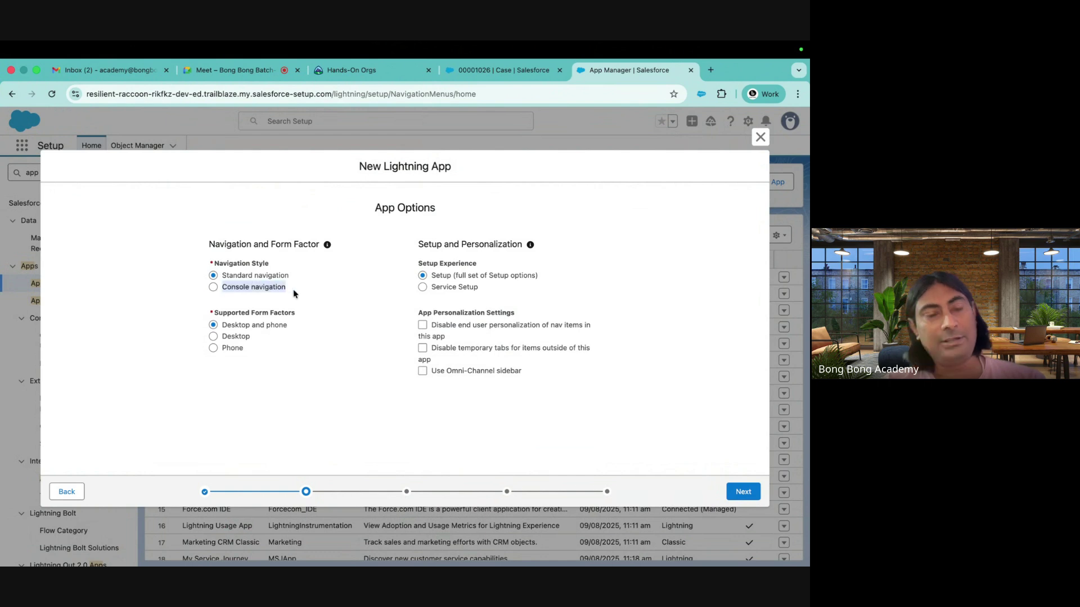
left_click_drag(220, 276, 313, 278)
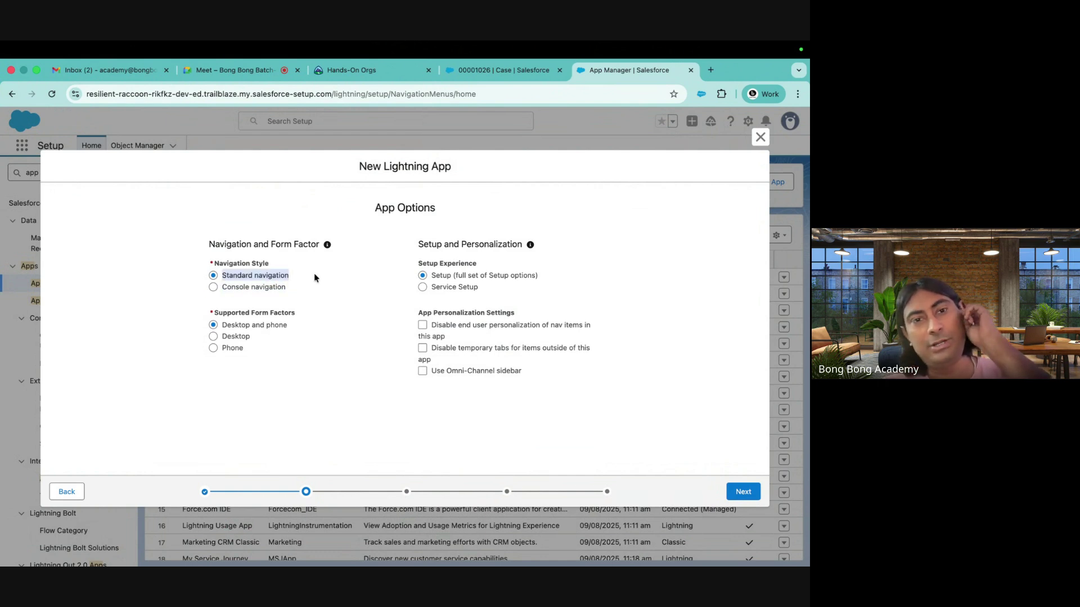
left_click(234, 289)
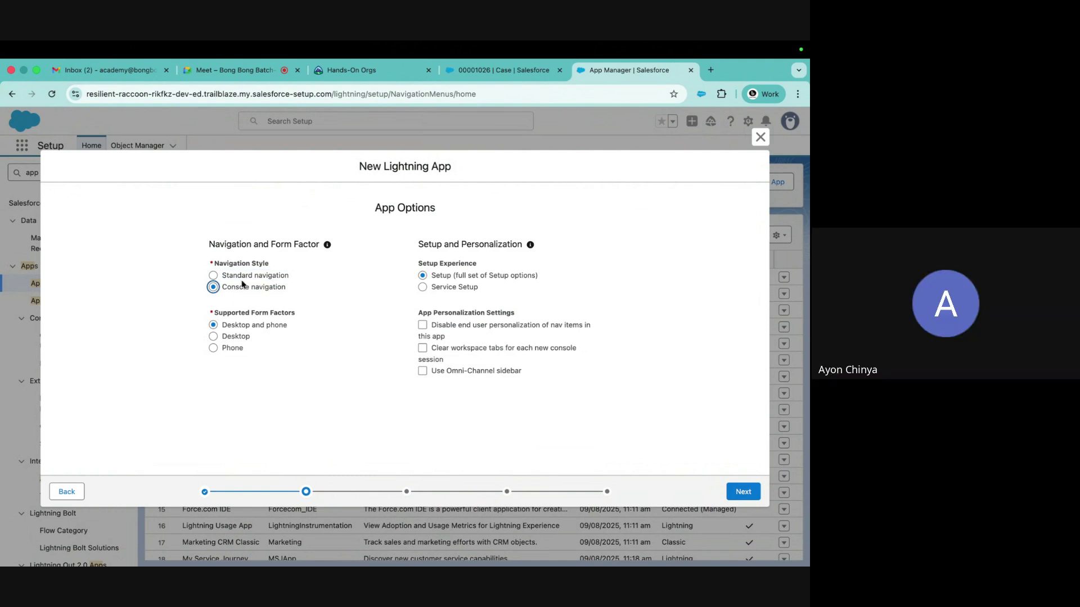
Discard the unsaved Test App wizard and return to the Installation issue case tab
left_click(761, 139)
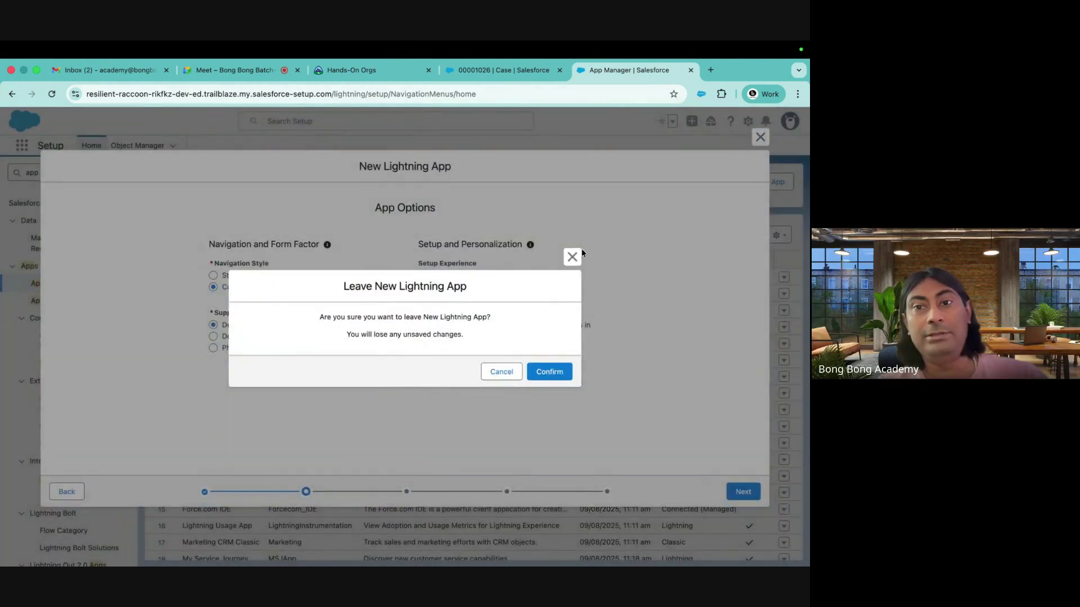
left_click(570, 254)
left_click(760, 136)
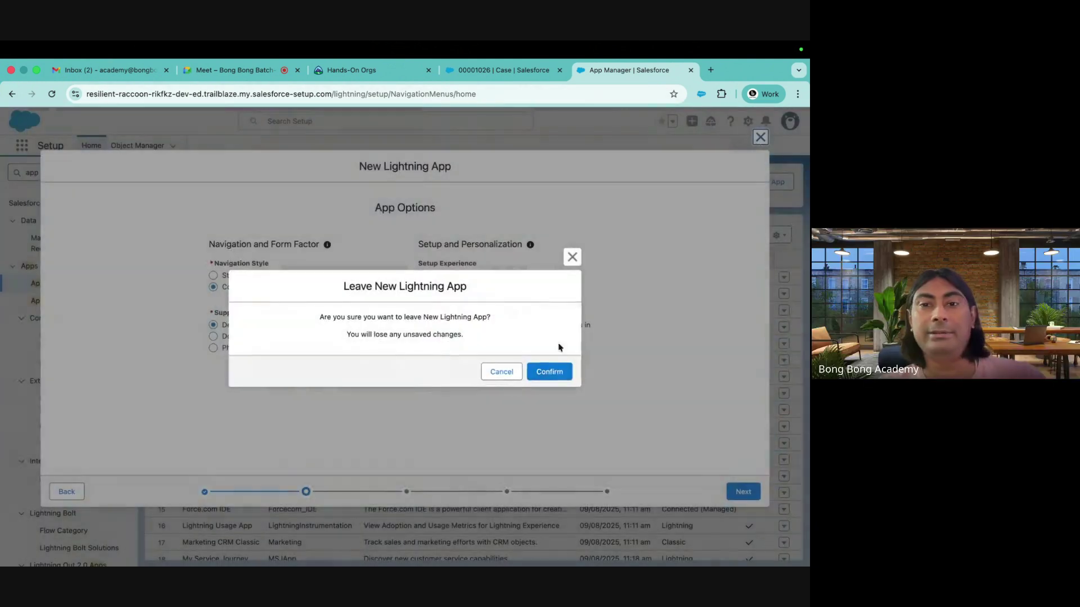
left_click(550, 371)
left_click(490, 71)
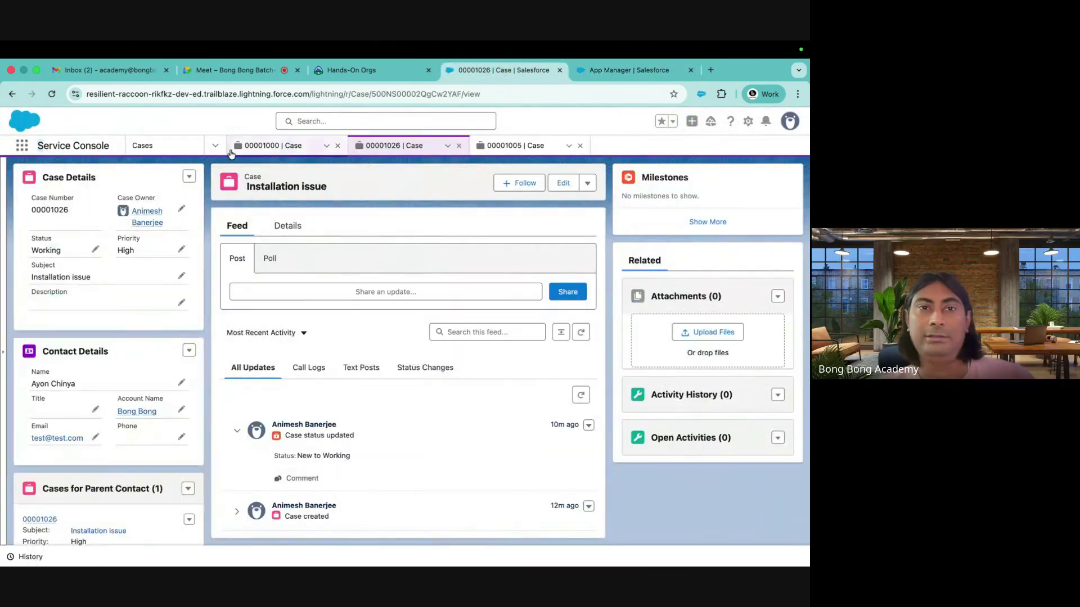
Switch the Service Console's navigation item from Cases to Contacts
left_click(163, 146)
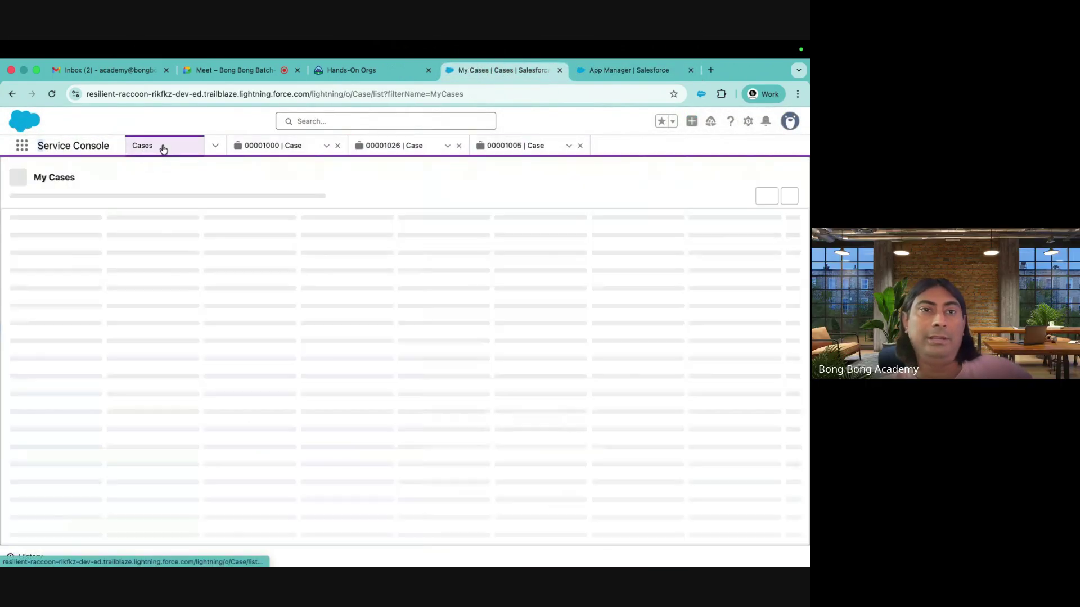
left_click(215, 147)
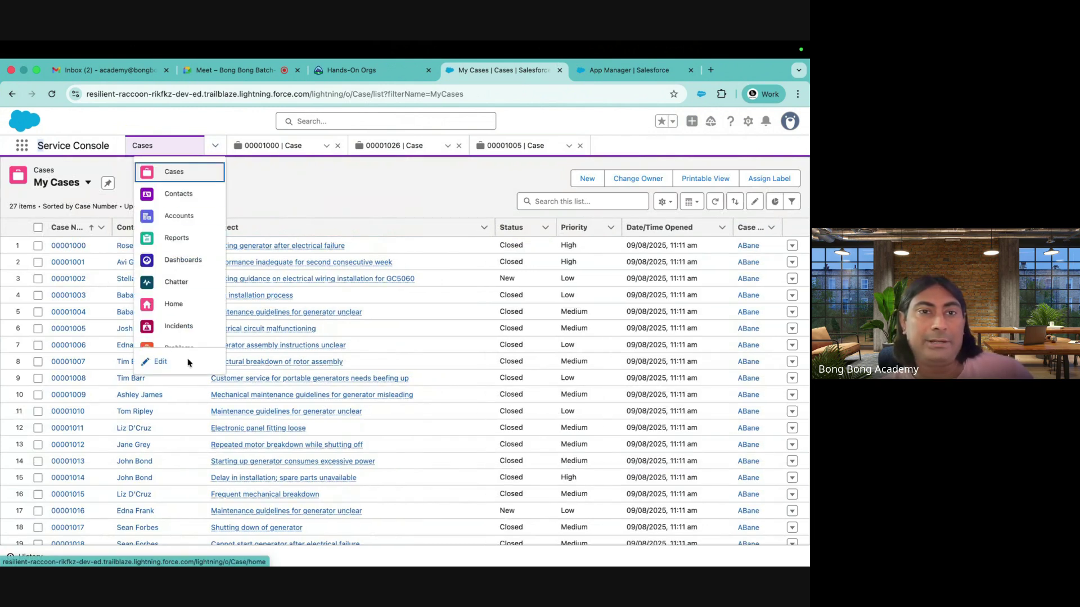
scroll(194, 340, "down", 2)
scroll(186, 253, "up", 2)
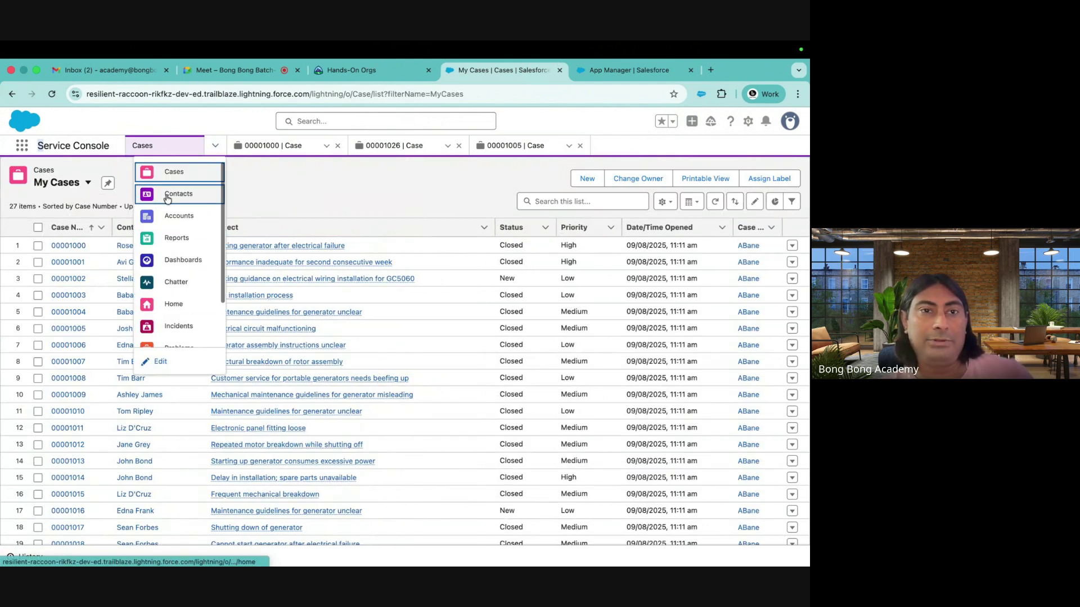
left_click(173, 196)
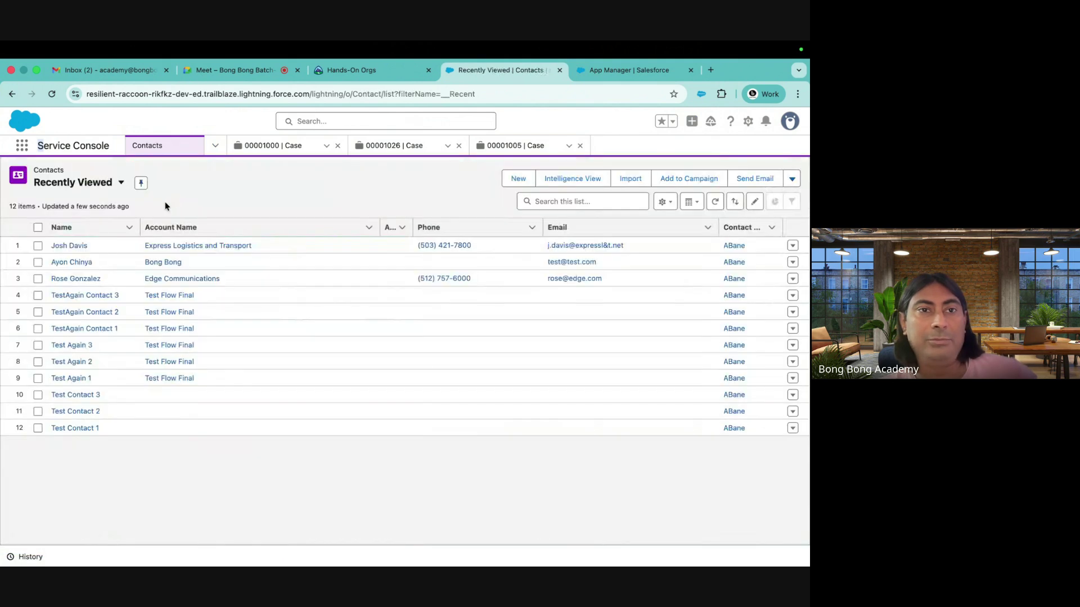
Open two recently viewed contacts as separate workspace tabs and compare them
left_click(68, 249)
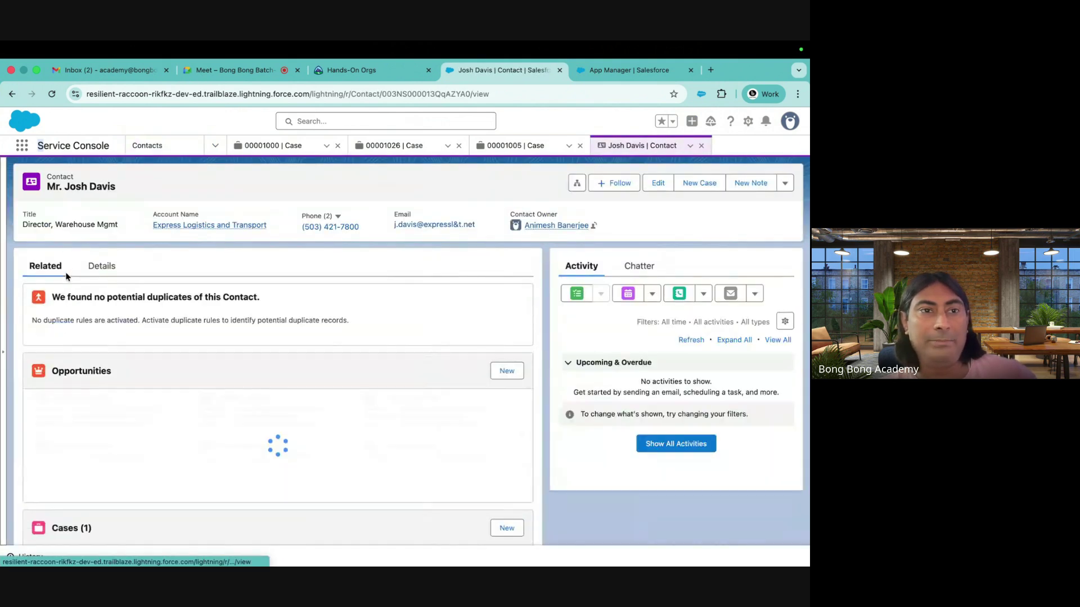
left_click(140, 148)
left_click(76, 279)
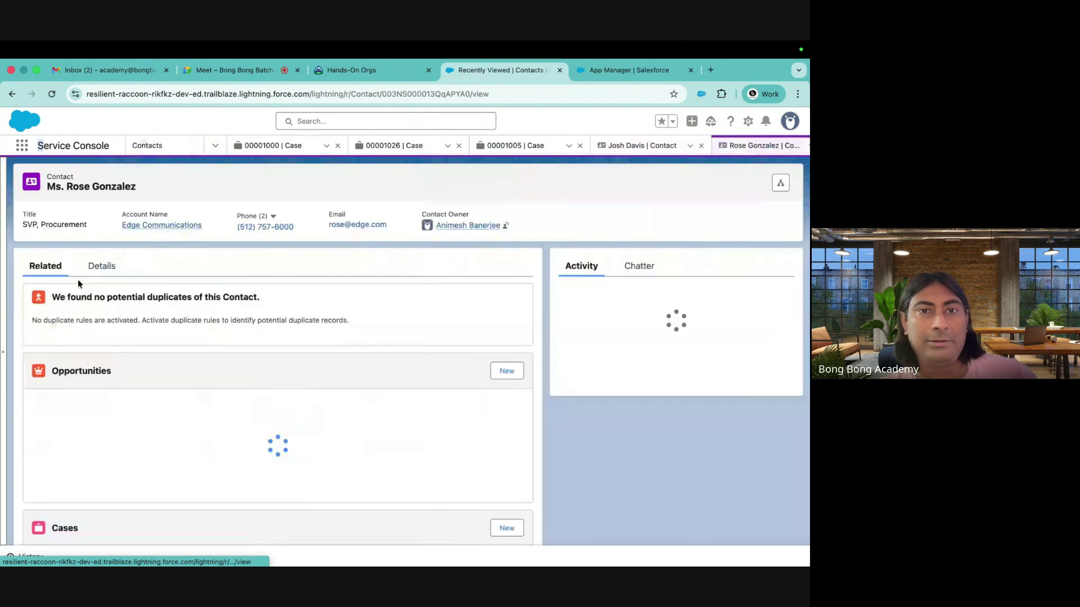
left_click(599, 146)
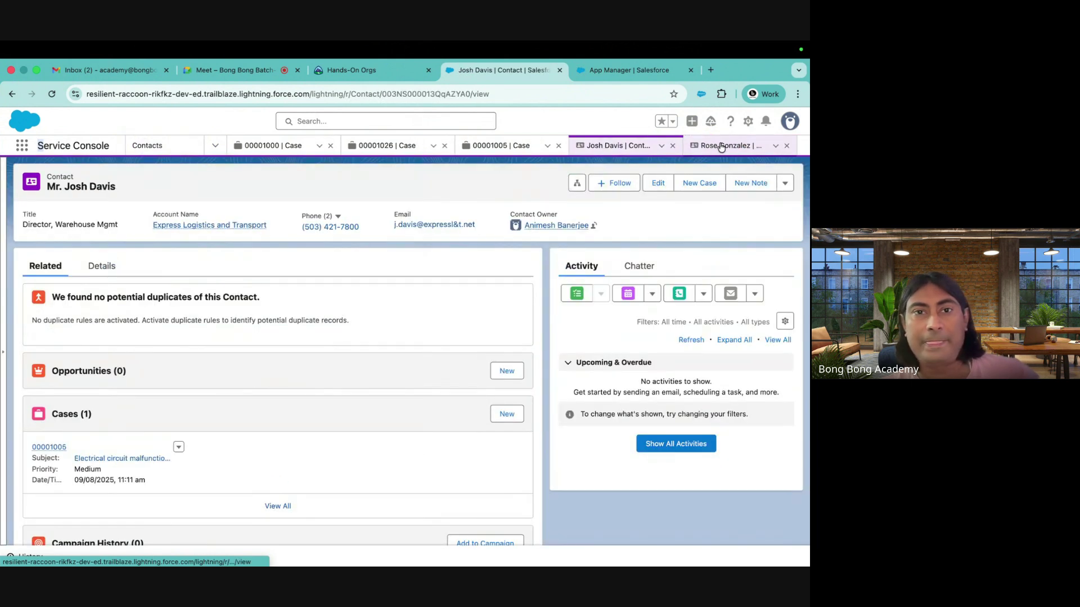
left_click(725, 146)
left_click(622, 149)
left_click(733, 147)
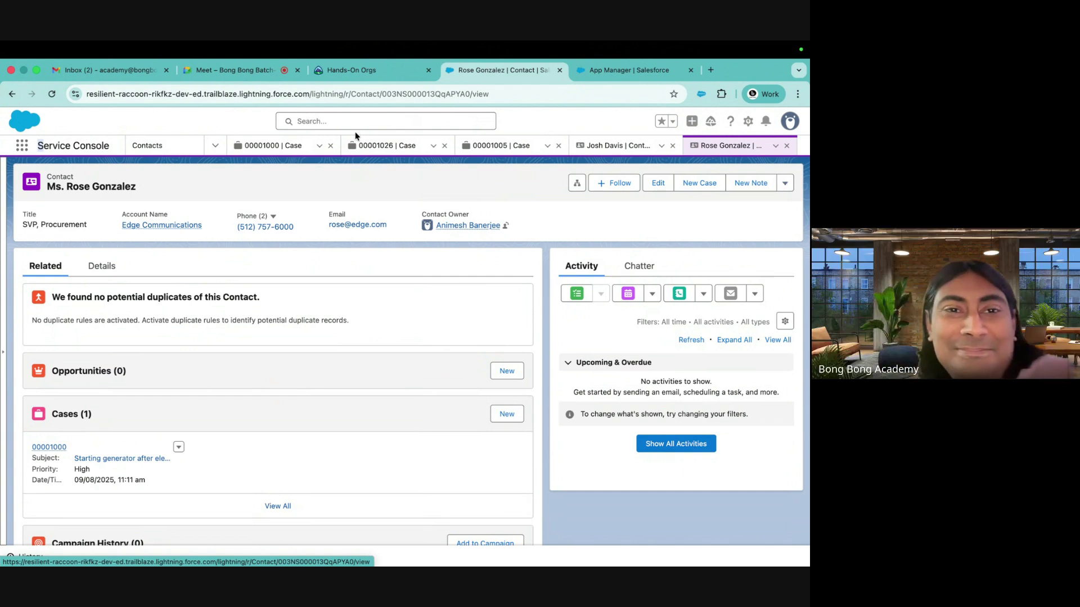
Glance at Trailhead's Hands-On Orgs page, then move to the video meeting
left_click(360, 70)
left_click(457, 73)
left_click(245, 72)
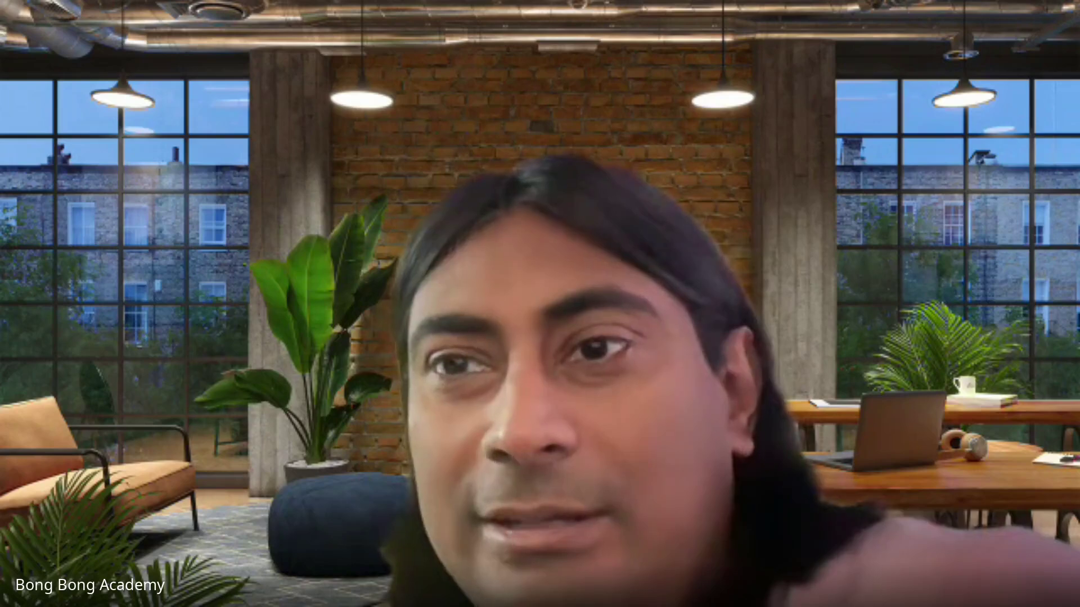